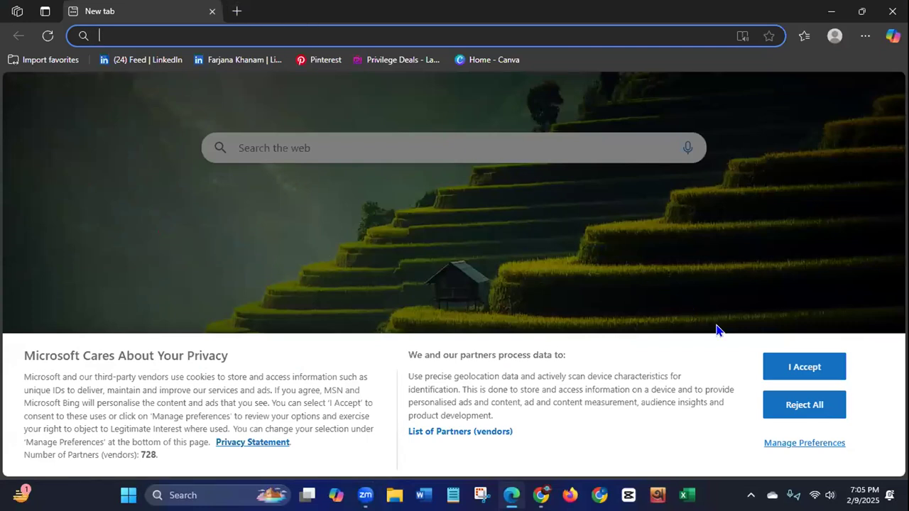
# Step: Accept the privacy notice and search the web for fiverr
pyautogui.click(772, 366)
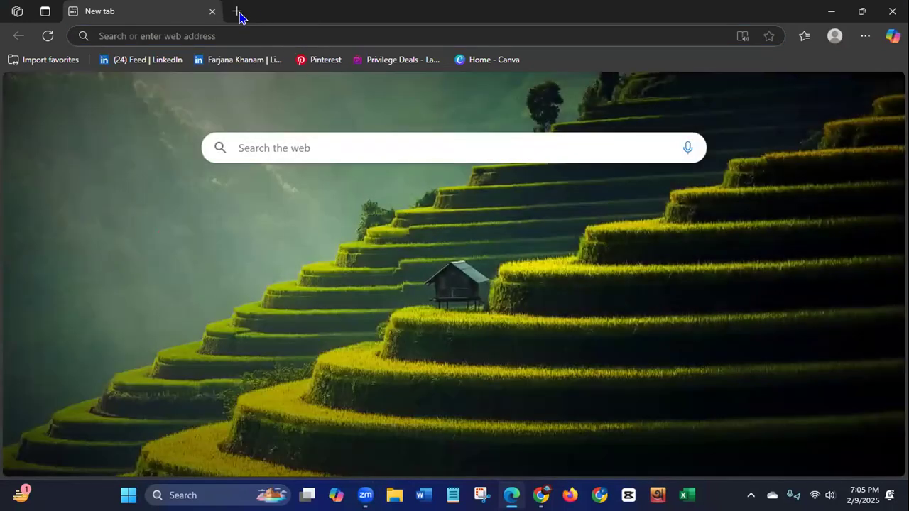
pyautogui.click(168, 25)
pyautogui.write('fiverr')
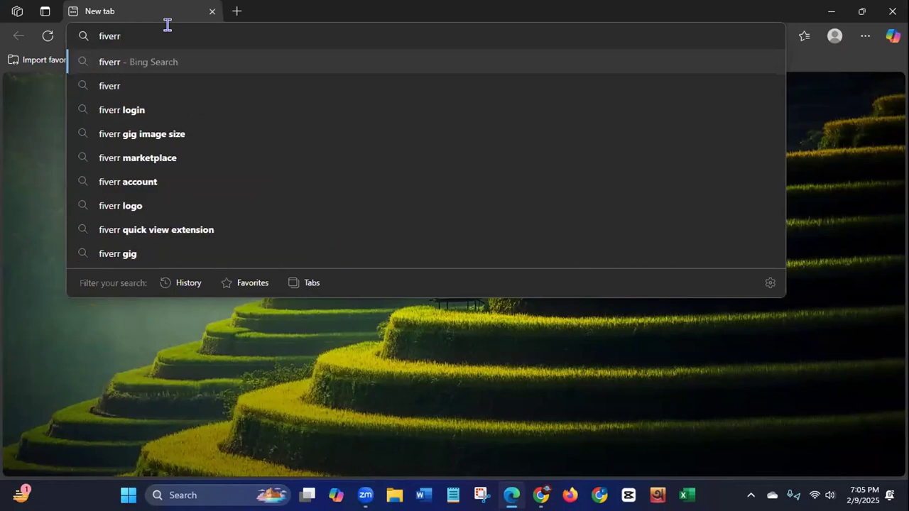
pyautogui.press('Return')
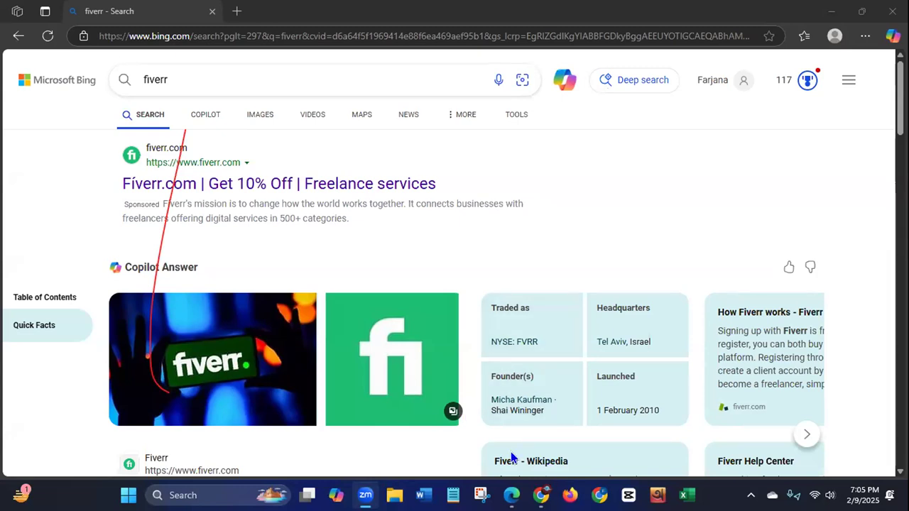
# Step: Open the fiverr.com site from the search results and dismiss its Google sign-in prompt
pyautogui.click(155, 237)
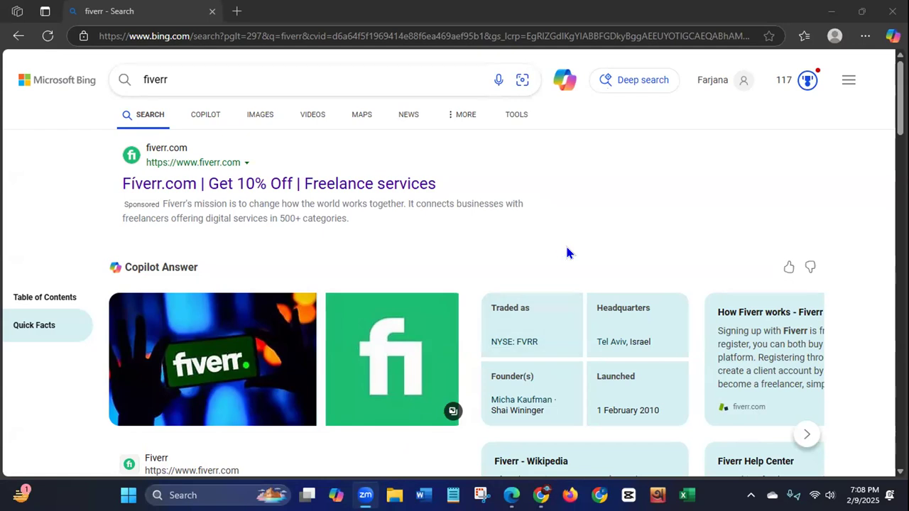
pyautogui.click(168, 165)
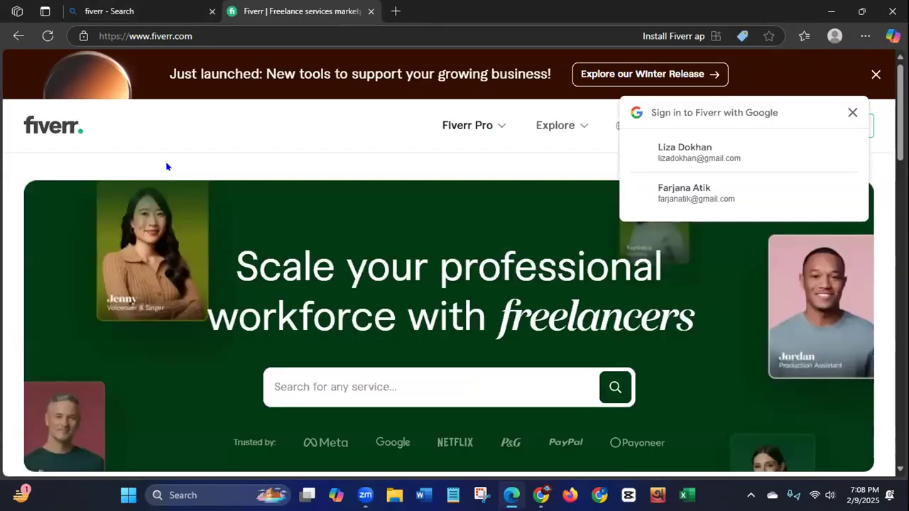
pyautogui.click(852, 113)
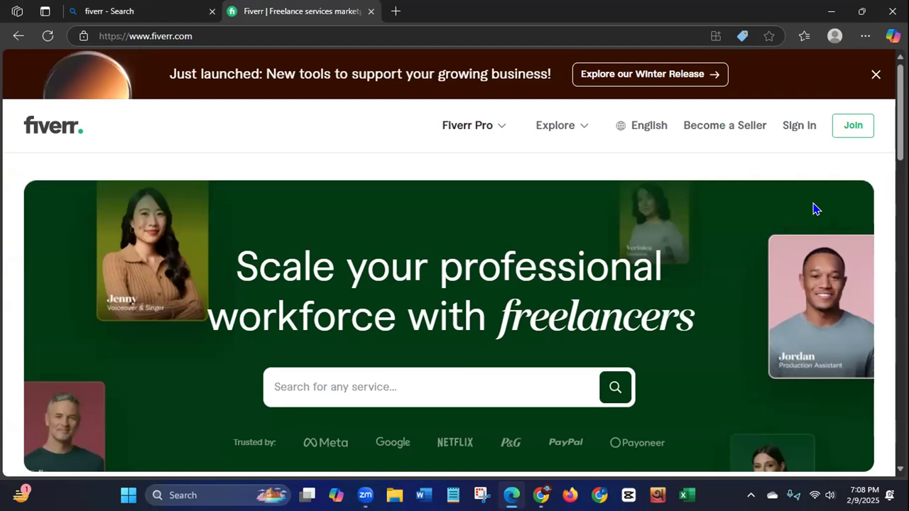
# Step: Search Fiverr for the suggested term "linkedin lead generation" and dismiss the account sign-up dialog and Winter Release banner
pyautogui.click(448, 381)
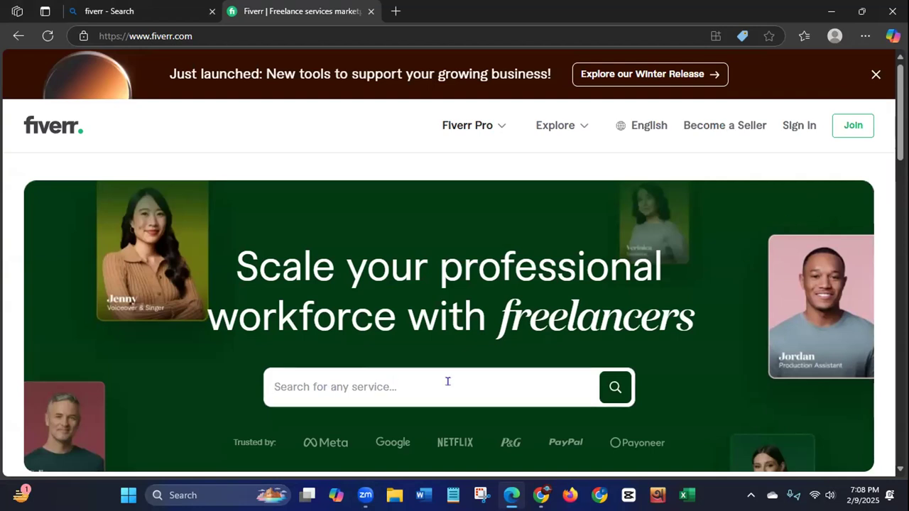
pyautogui.write('Linked')
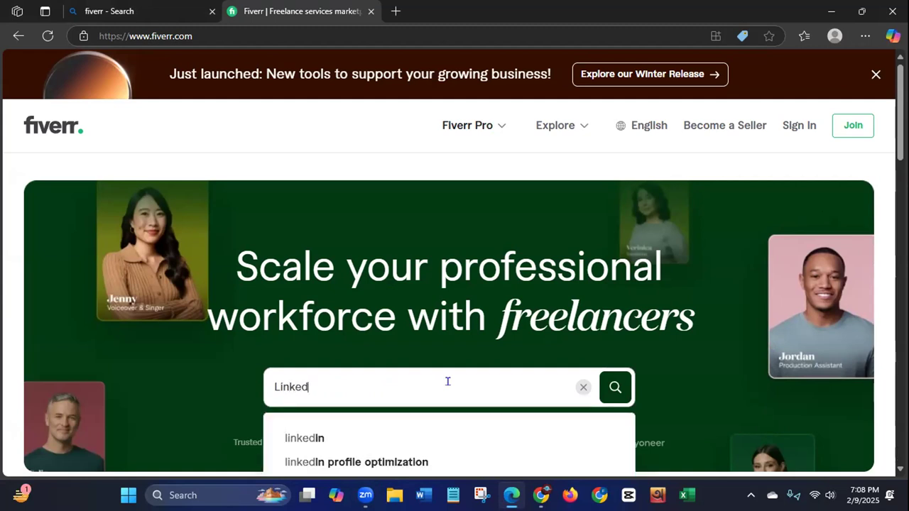
pyautogui.write('In Lead')
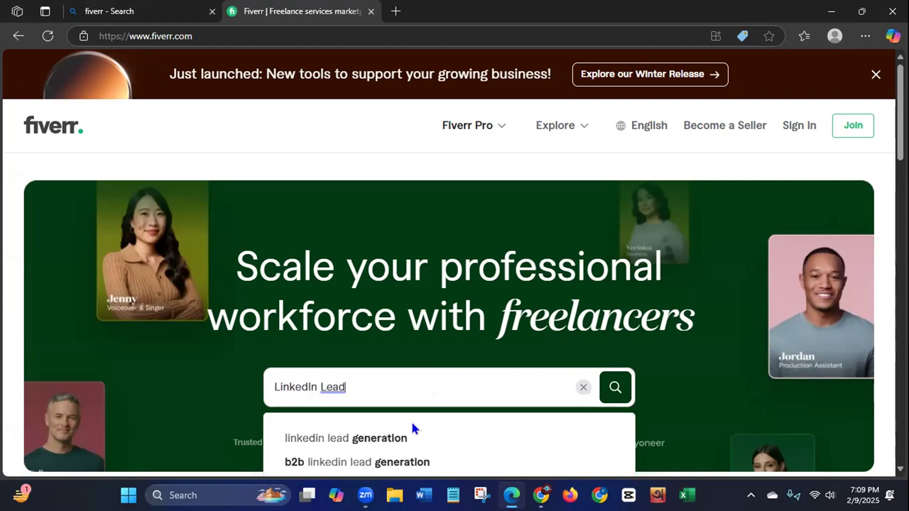
pyautogui.click(364, 442)
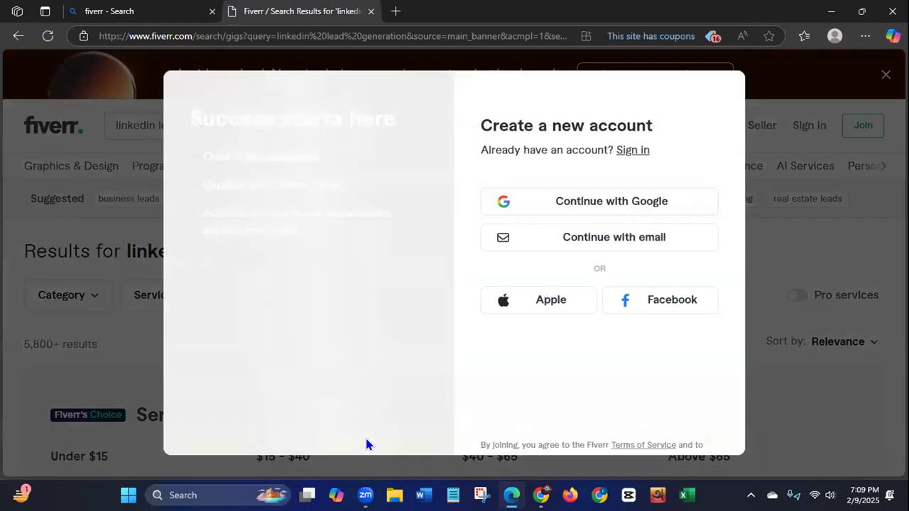
pyautogui.click(812, 400)
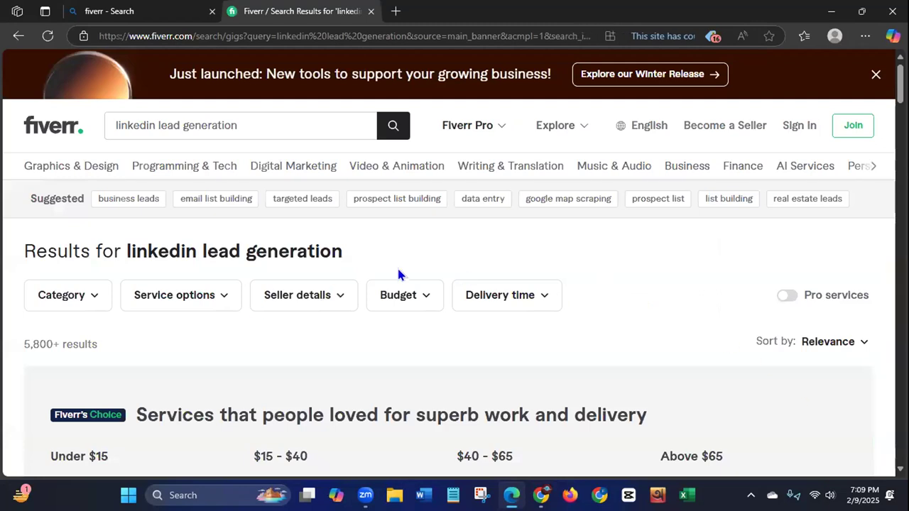
pyautogui.click(877, 74)
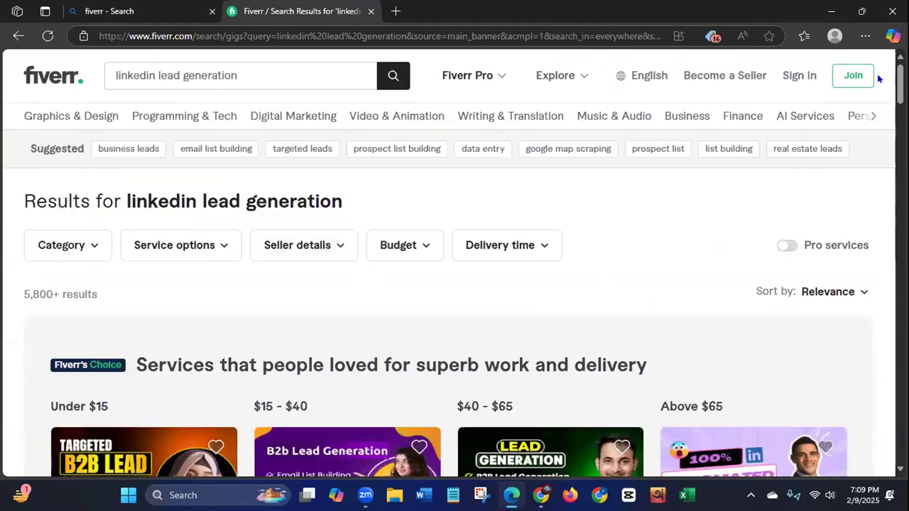
# Step: Browse the gig results and open "I will find valid email addresses and provide linkedin leads" in a separate tab
pyautogui.scroll(-2, 455, 263)
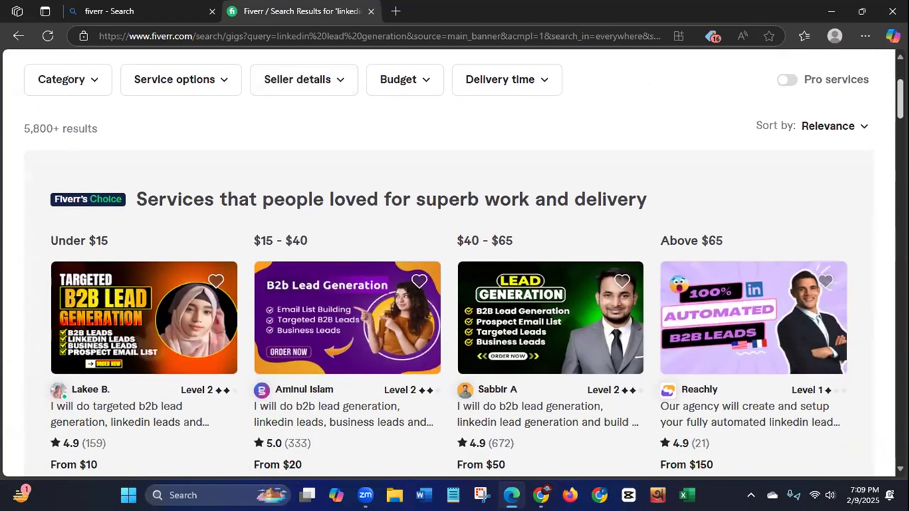
pyautogui.scroll(-2, 454, 263)
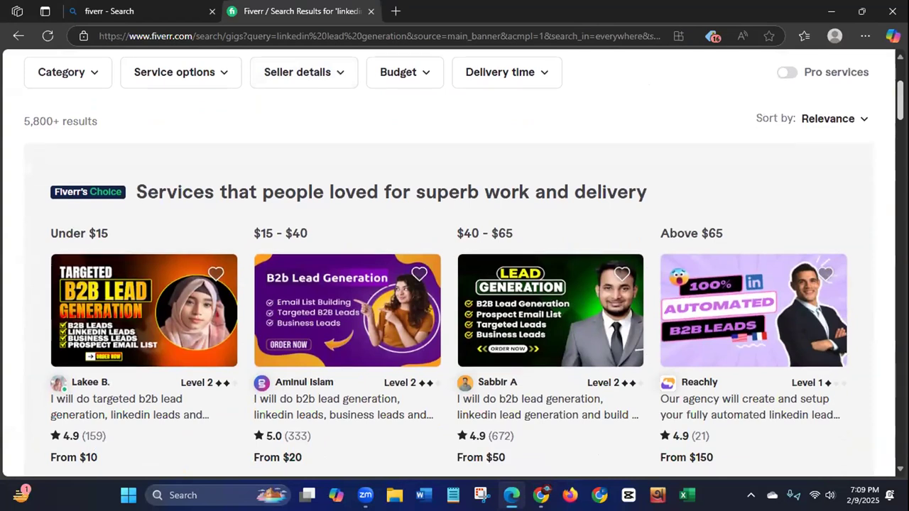
pyautogui.scroll(-1, 450, 287)
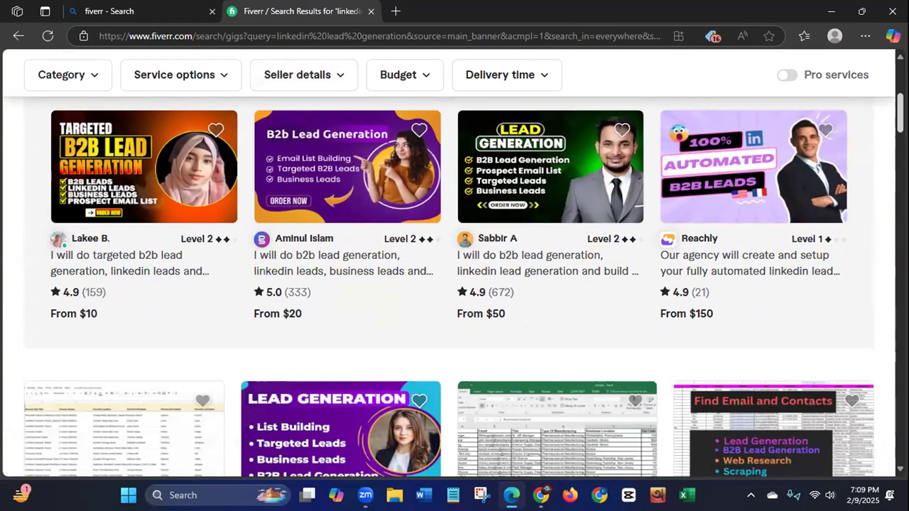
pyautogui.scroll(-2, 891, 123)
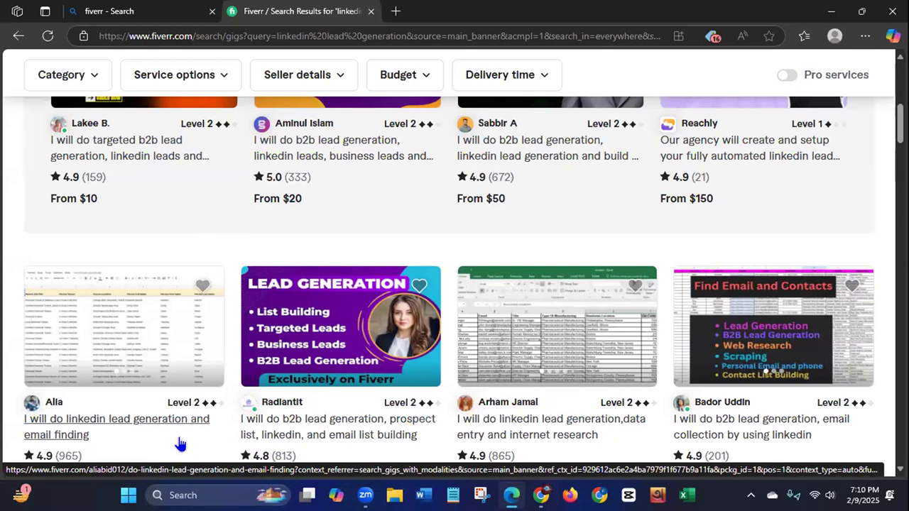
pyautogui.scroll(-3, 520, 330)
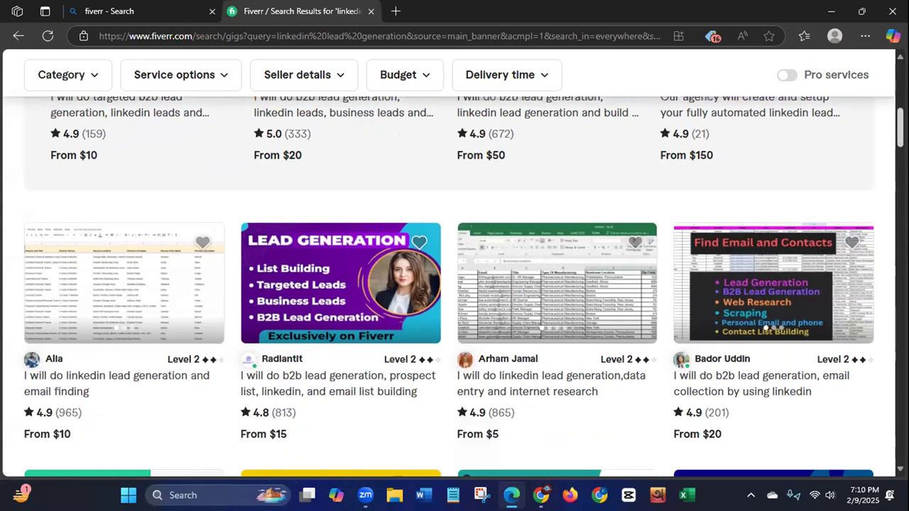
pyautogui.scroll(-10, 878, 210)
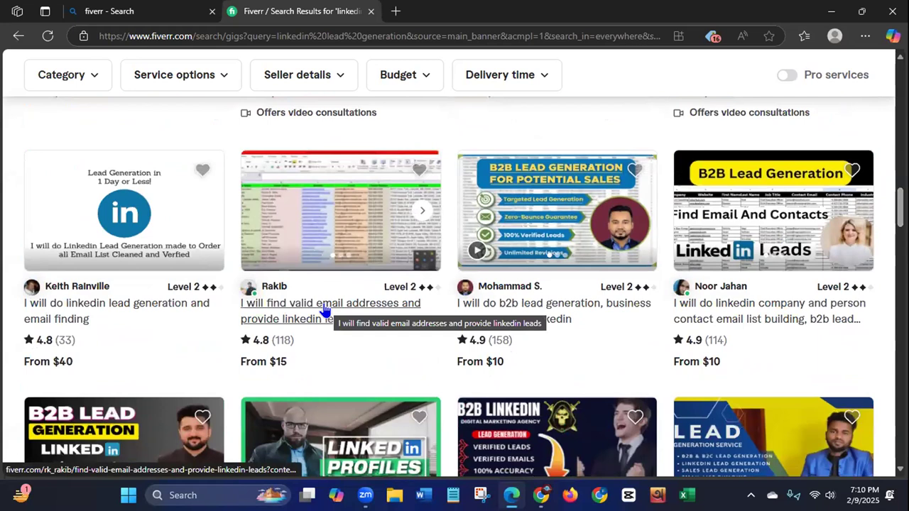
pyautogui.rightClick(326, 304)
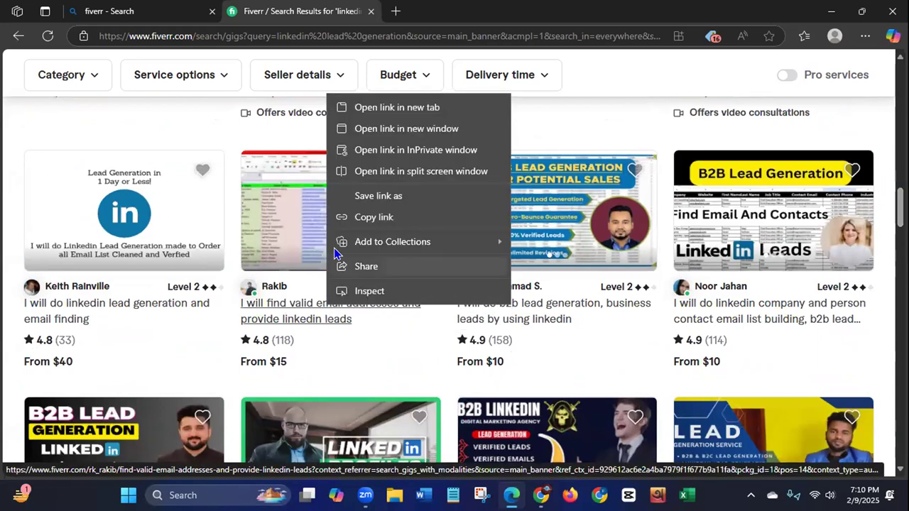
pyautogui.click(389, 108)
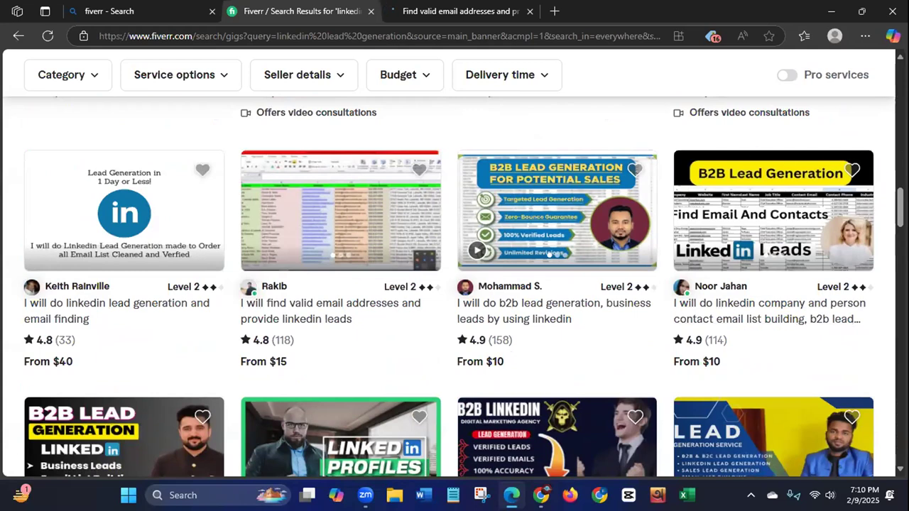
pyautogui.scroll(-5, 455, 284)
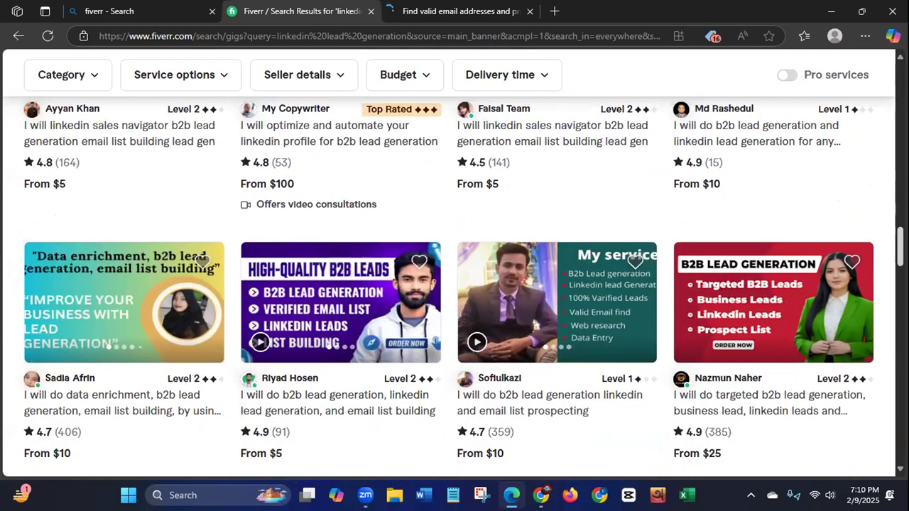
pyautogui.scroll(4, 319, 342)
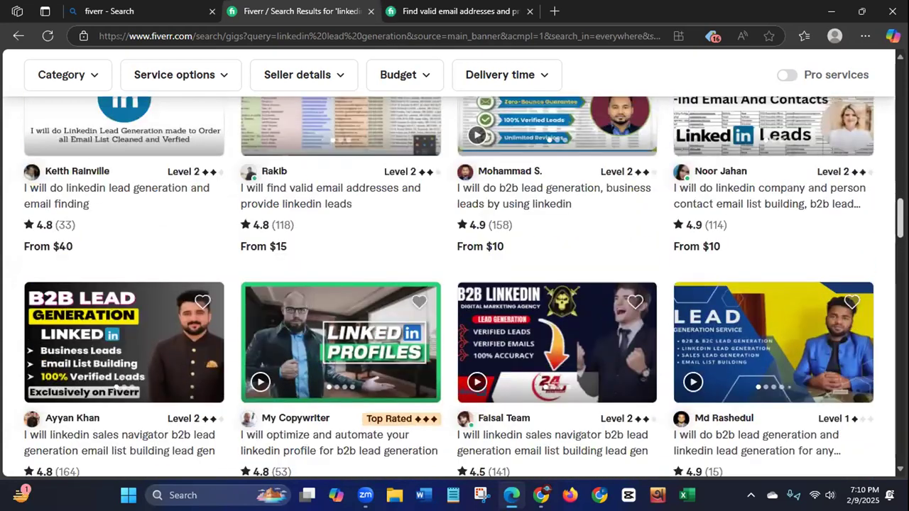
pyautogui.click(453, 14)
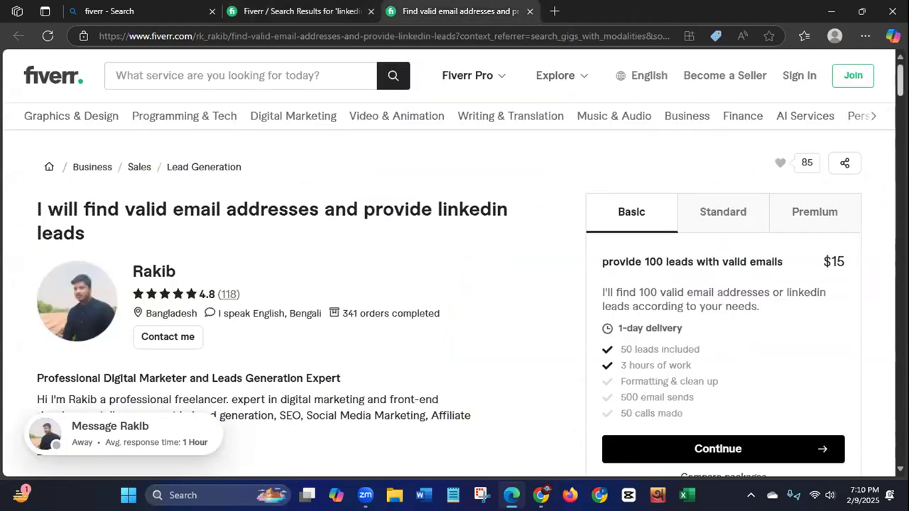
# Step: Examine the enlarged spreadsheet sample in the gig's About section, including its contact data columns, and close it
pyautogui.scroll(-2, 454, 284)
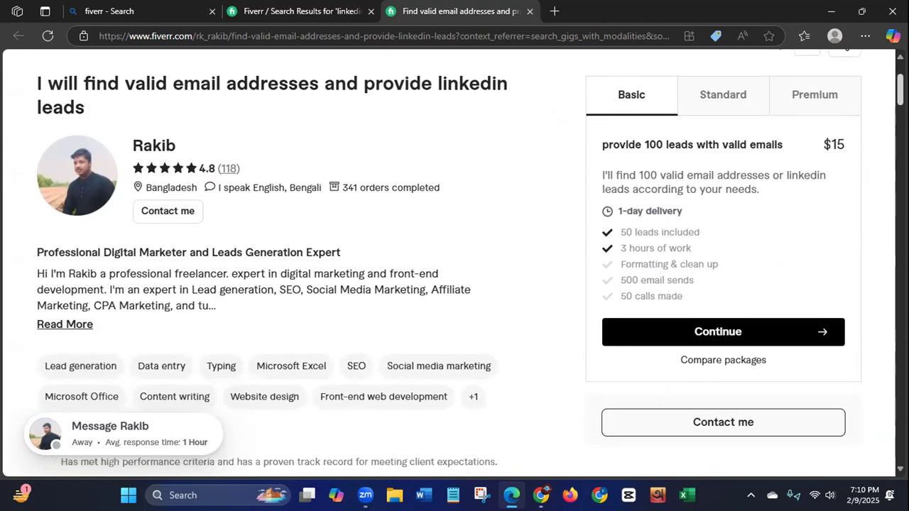
pyautogui.scroll(-8, 651, 133)
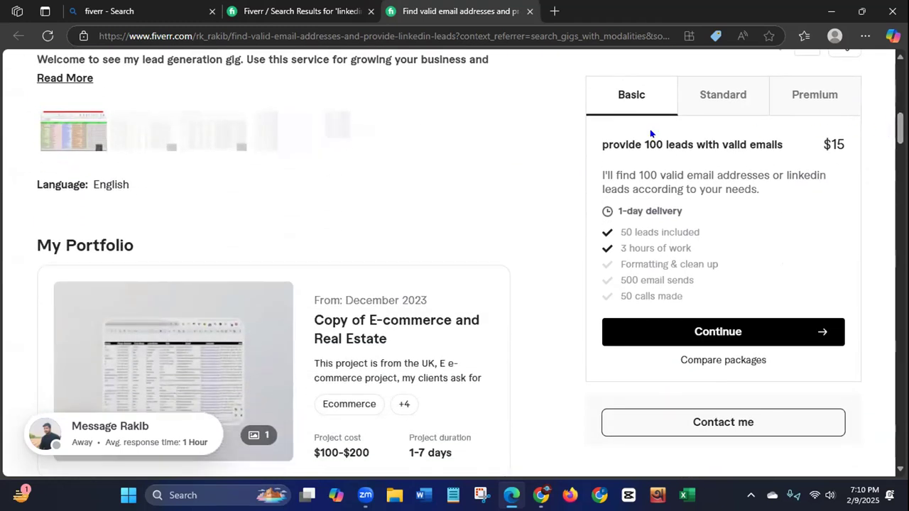
pyautogui.click(59, 135)
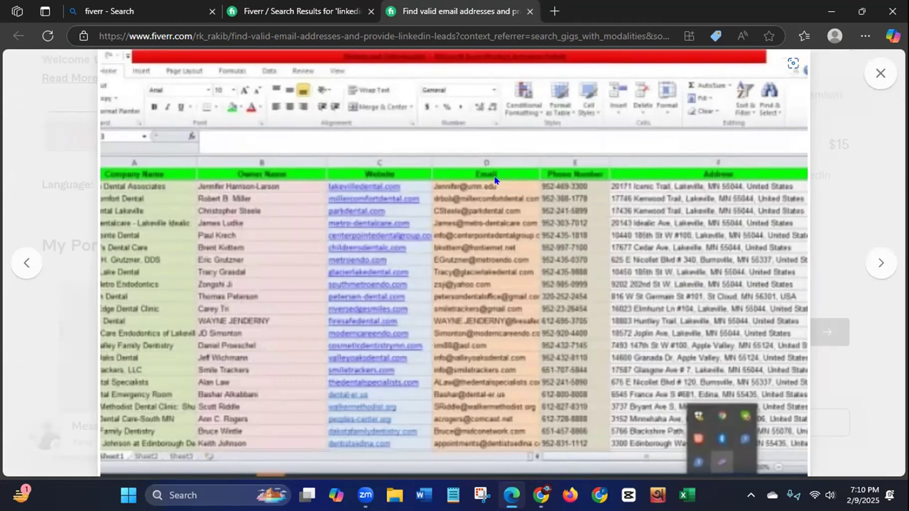
pyautogui.click(885, 79)
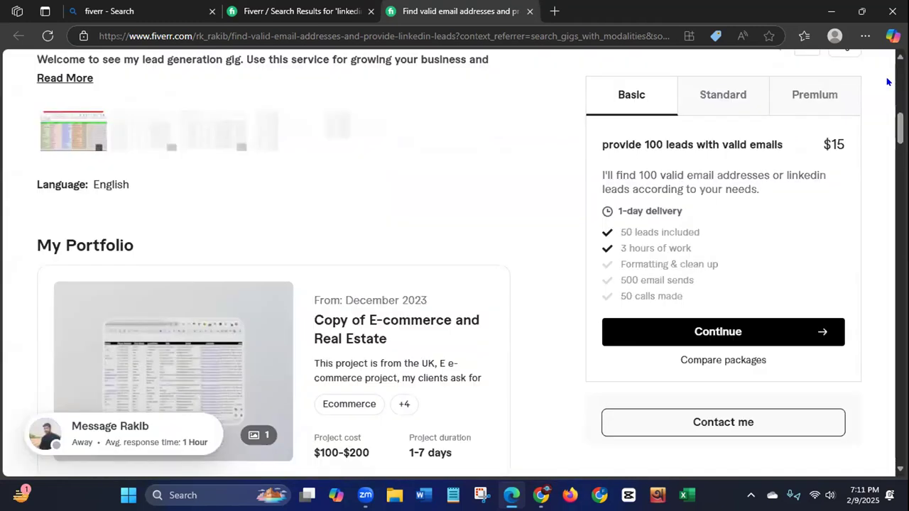
# Step: Examine the "Copy of E-commerce and Real Estate" portfolio project and its spreadsheet image, and close the project
pyautogui.click(209, 381)
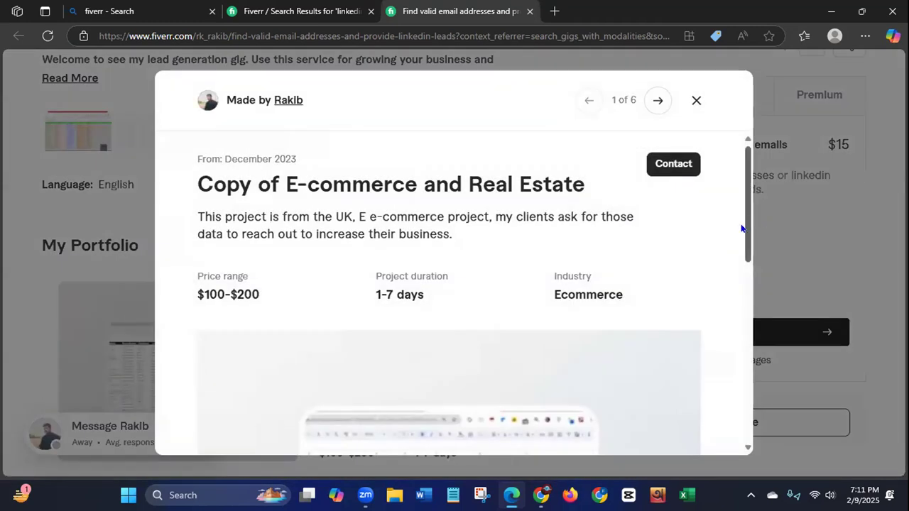
pyautogui.scroll(-1, 741, 261)
pyautogui.scroll(-3, 741, 261)
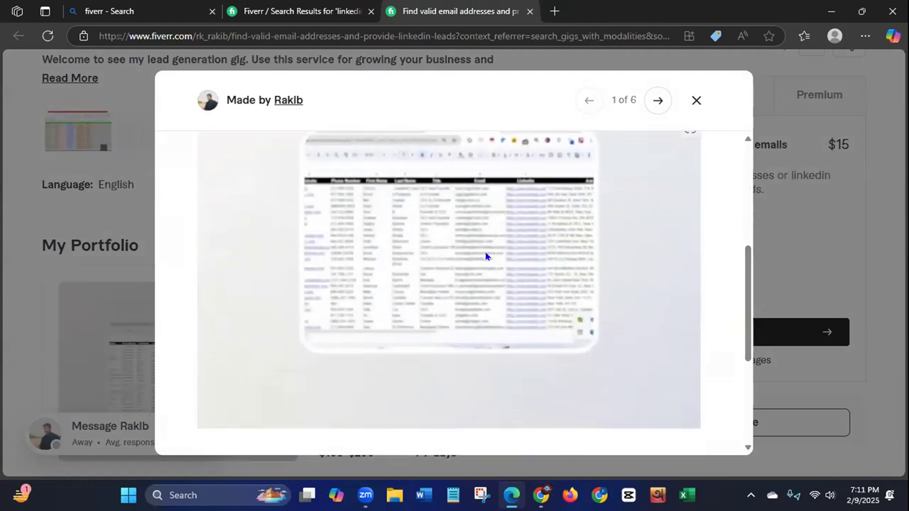
pyautogui.click(696, 101)
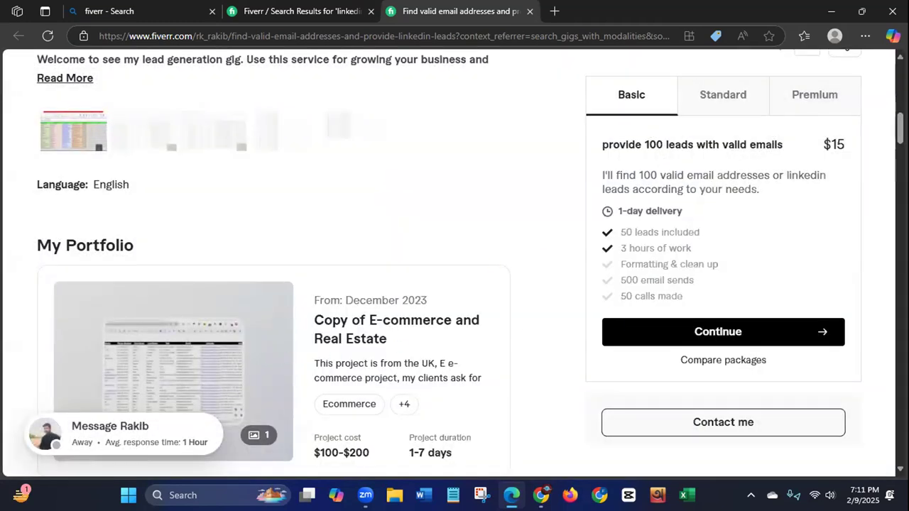
# Step: Review the gig's description, portfolio and package comparison, and return to the linkedin lead generation search results
pyautogui.scroll(-1, 284, 284)
pyautogui.scroll(2, 284, 284)
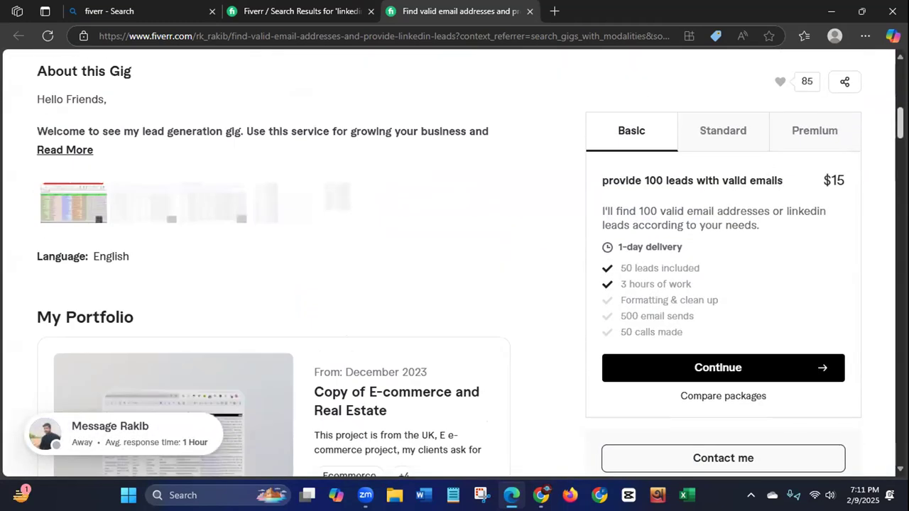
pyautogui.scroll(5, 284, 284)
pyautogui.scroll(-7, 284, 284)
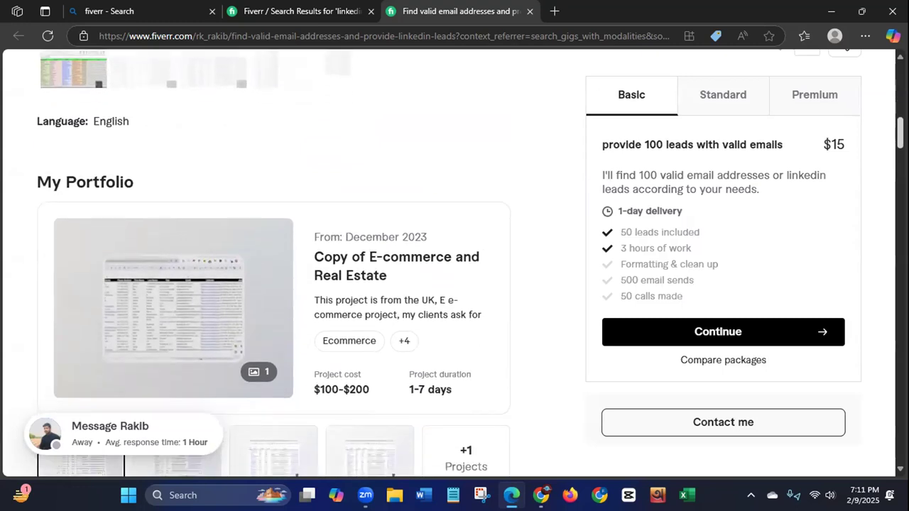
pyautogui.scroll(-4, 284, 284)
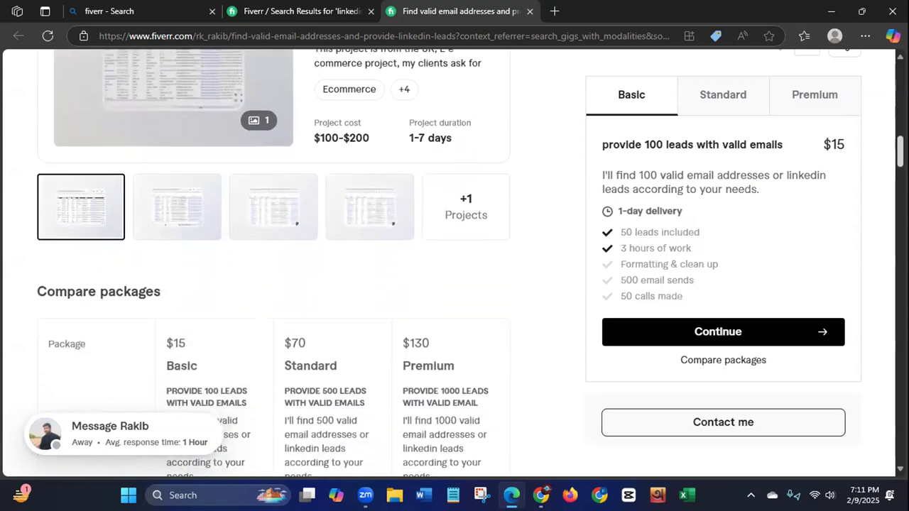
pyautogui.scroll(7, 400, 240)
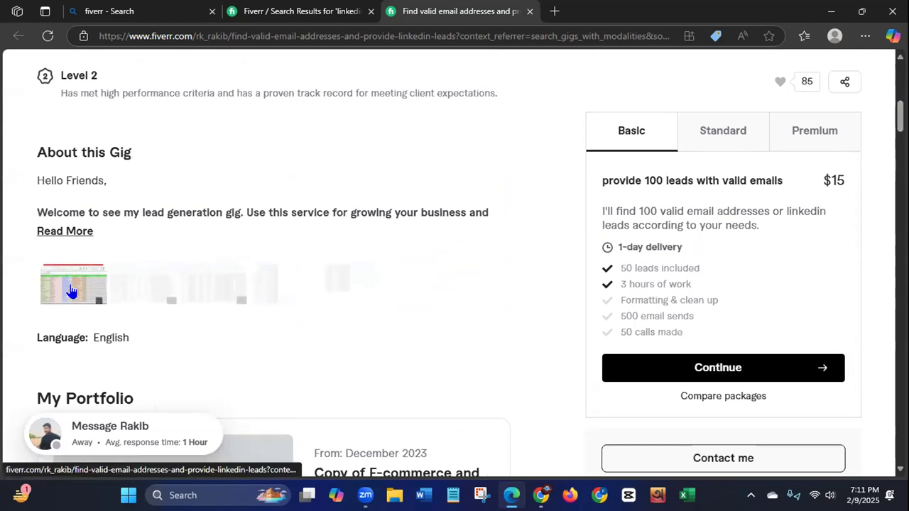
pyautogui.click(313, 20)
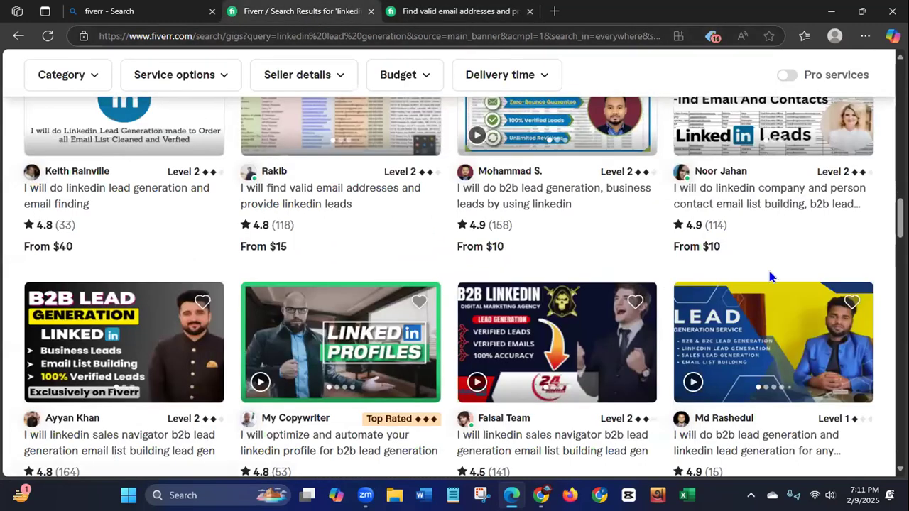
# Step: Open the "I will do linkedin lead generation and email finding" gig in a separate tab and close the previously reviewed gig
pyautogui.scroll(2, 773, 277)
pyautogui.scroll(9, 773, 228)
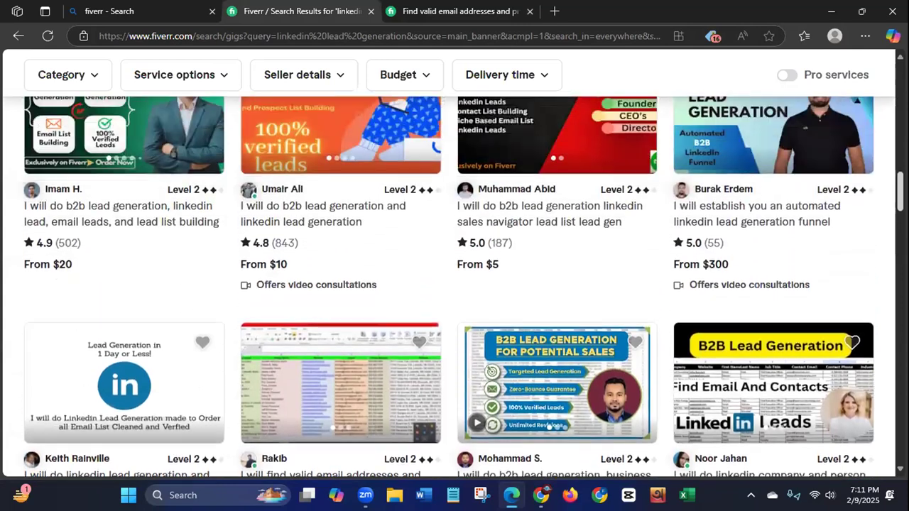
pyautogui.scroll(2, 887, 136)
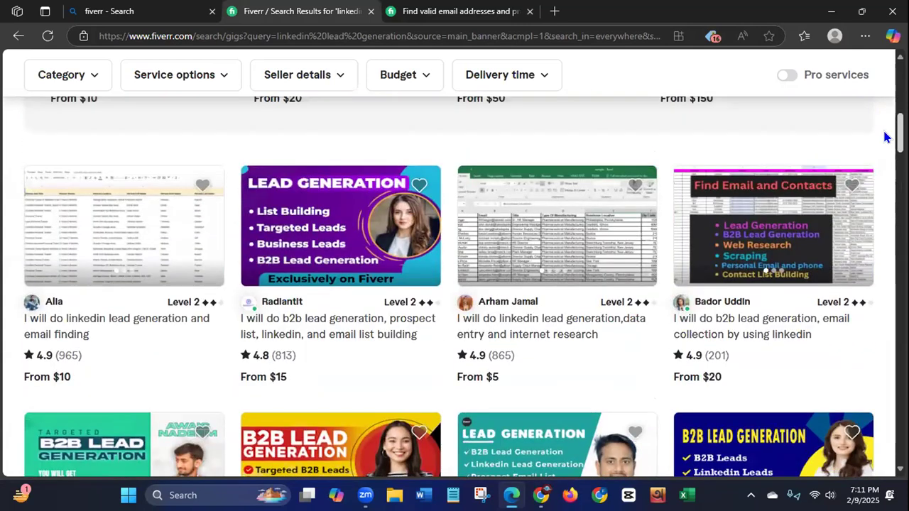
pyautogui.rightClick(76, 338)
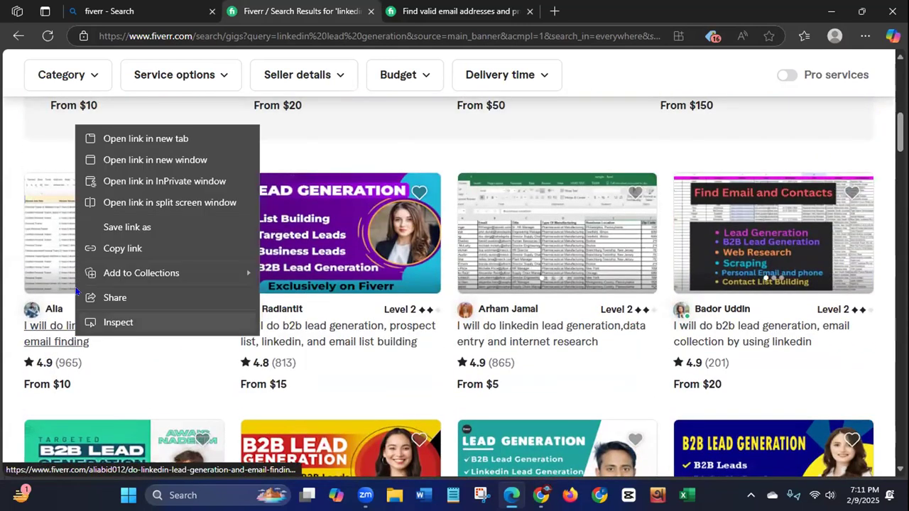
pyautogui.click(135, 137)
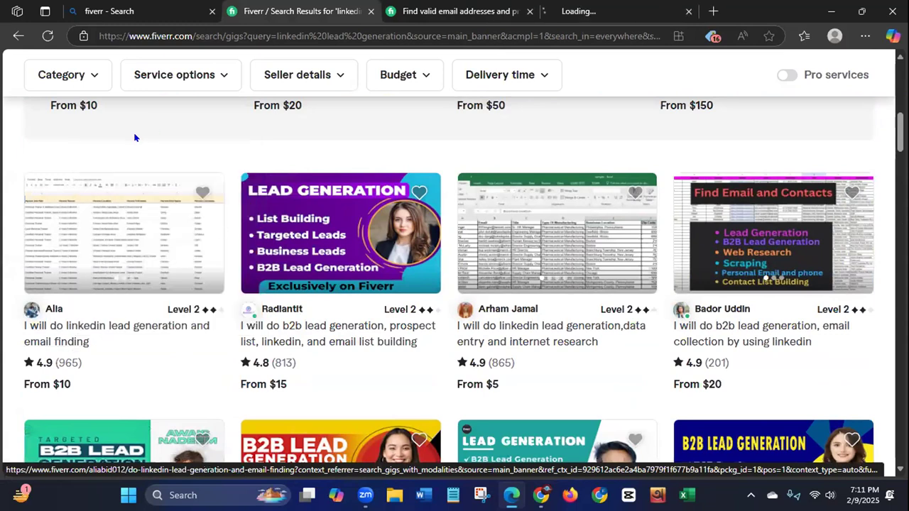
pyautogui.click(529, 11)
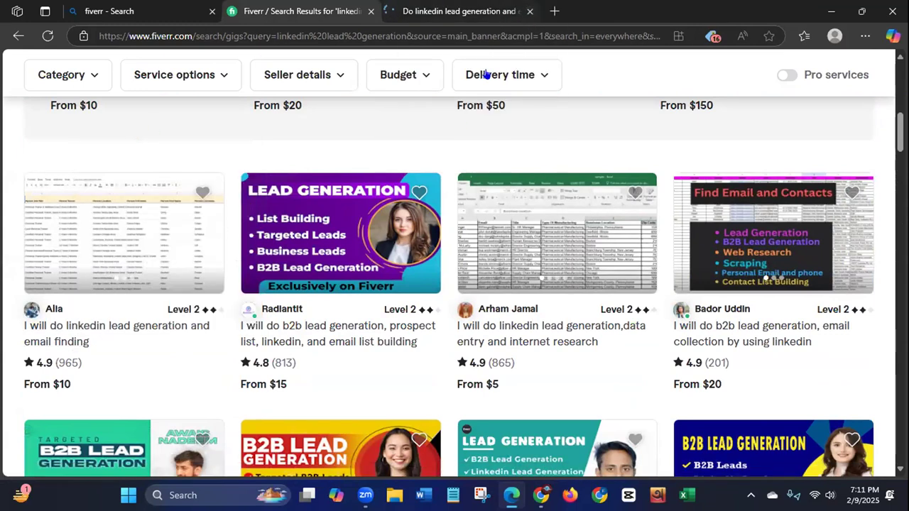
pyautogui.click(459, 11)
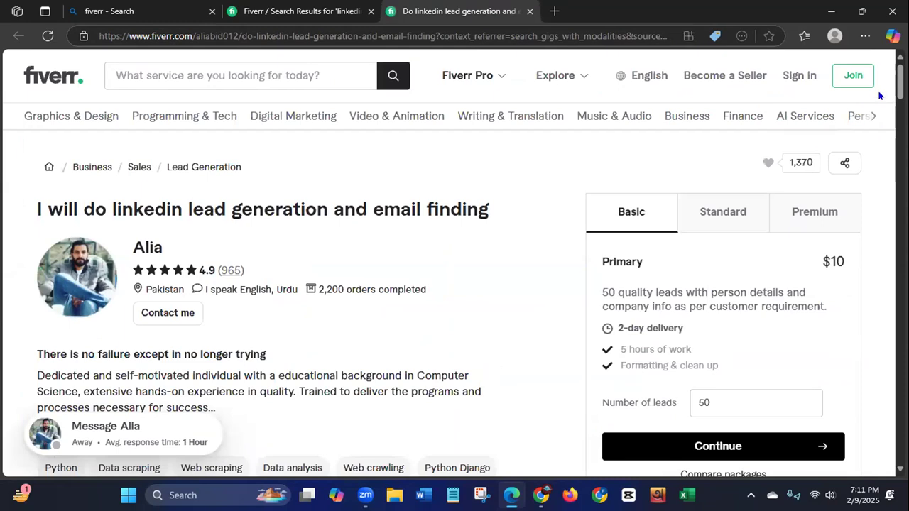
# Step: Skim the gig page, examine the enlarged lead spreadsheet sample in the About section, and close it
pyautogui.scroll(-3, 888, 103)
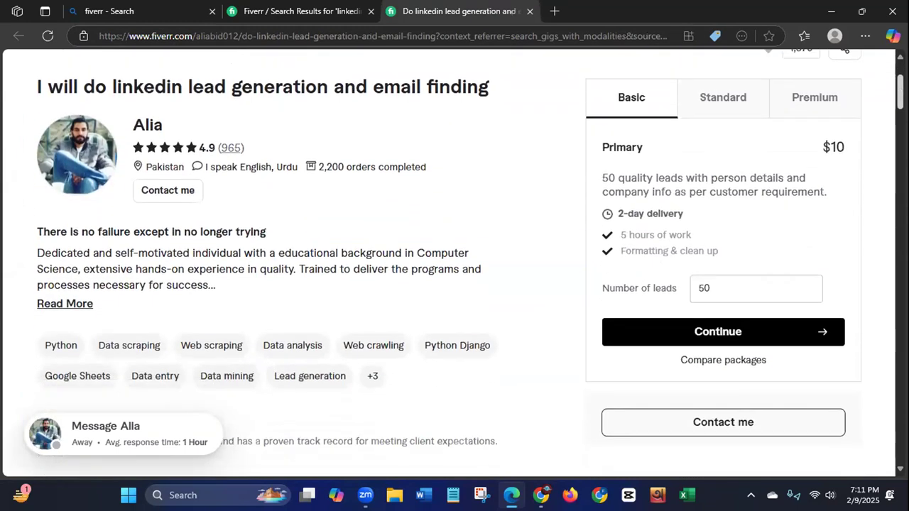
pyautogui.scroll(-15, 878, 124)
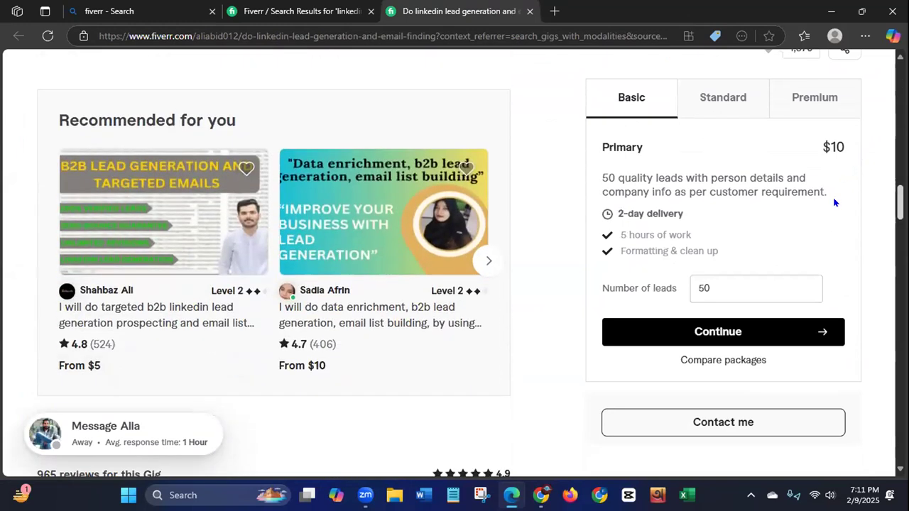
pyautogui.scroll(-3, 830, 213)
pyautogui.scroll(10, 828, 177)
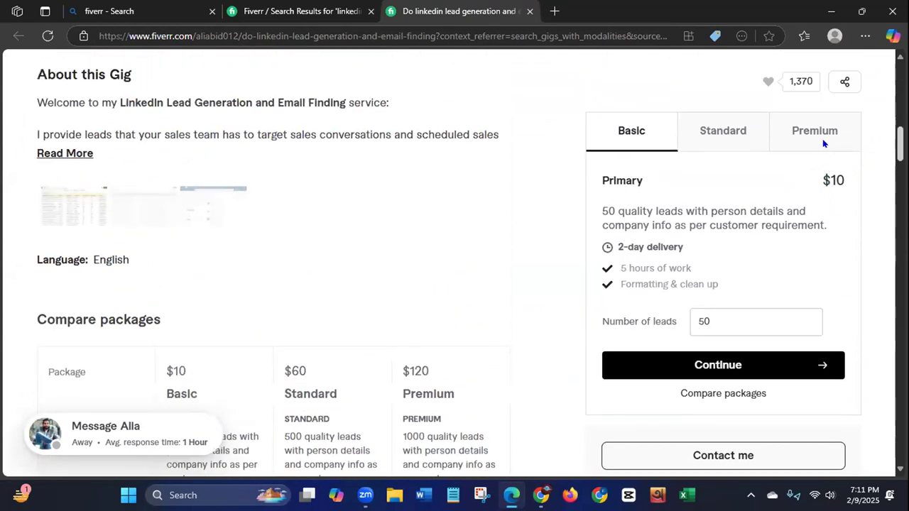
pyautogui.click(75, 270)
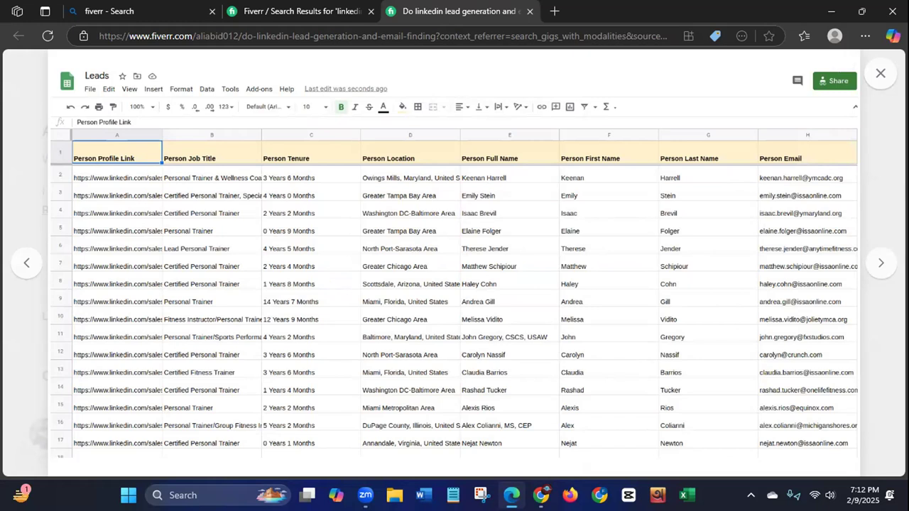
pyautogui.click(881, 73)
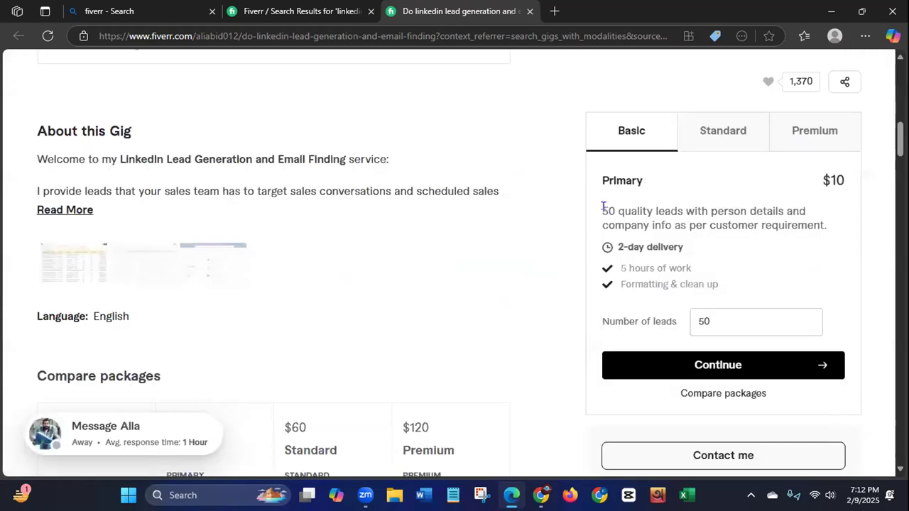
# Step: Read the Basic package's lead description and delivery time, highlighting the key text, and compare the Standard and Premium packages
pyautogui.moveTo(601, 207); pyautogui.dragTo(759, 240)
pyautogui.moveTo(823, 240); pyautogui.dragTo(827, 235)
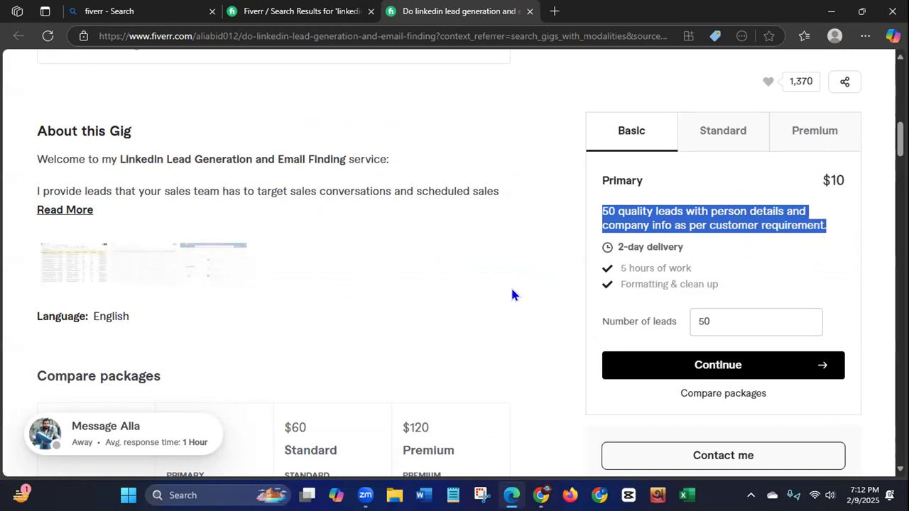
pyautogui.click(664, 223)
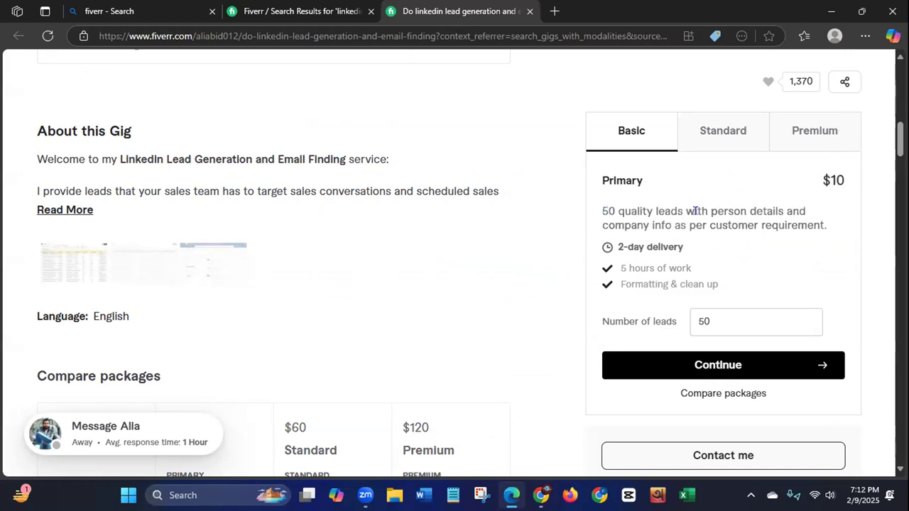
pyautogui.moveTo(706, 223); pyautogui.dragTo(828, 227)
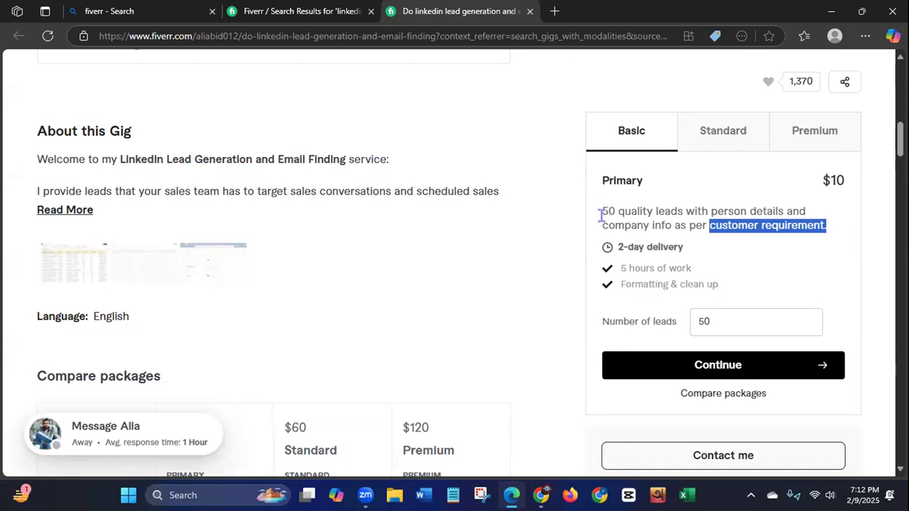
pyautogui.moveTo(615, 247); pyautogui.dragTo(719, 246)
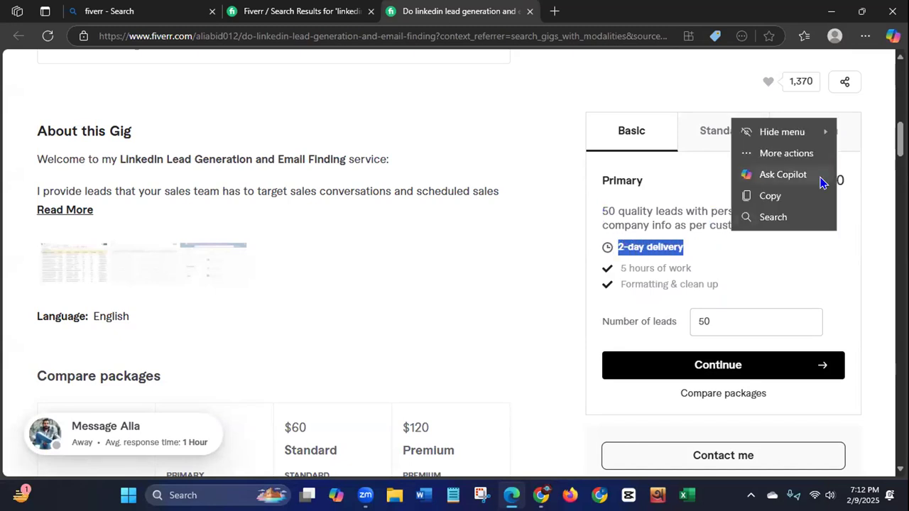
pyautogui.click(841, 182)
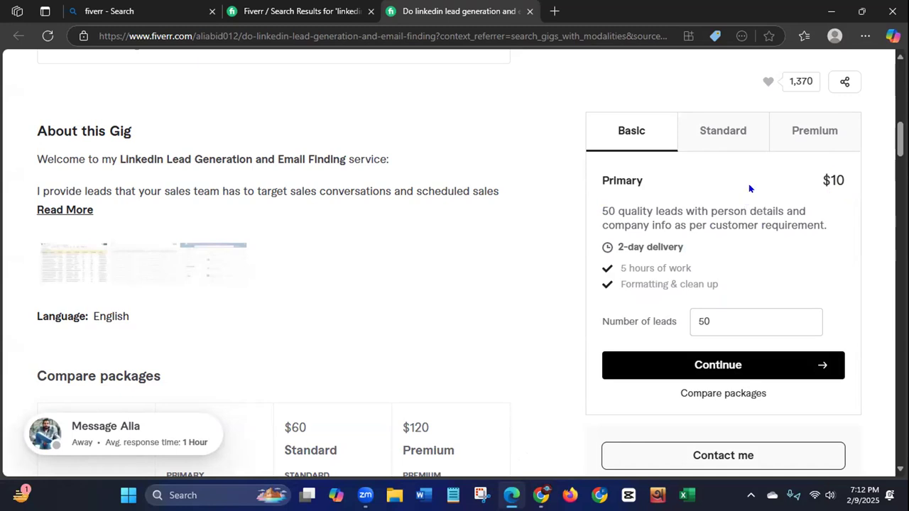
pyautogui.click(719, 134)
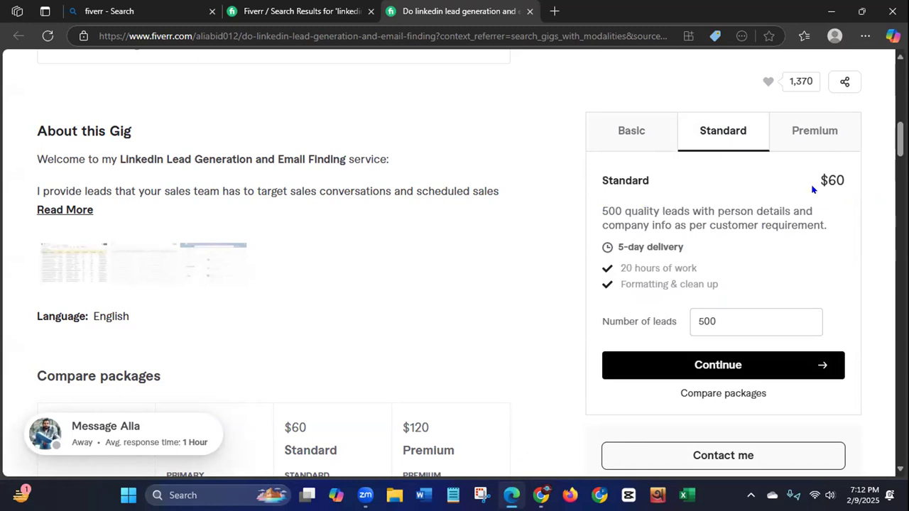
pyautogui.click(808, 126)
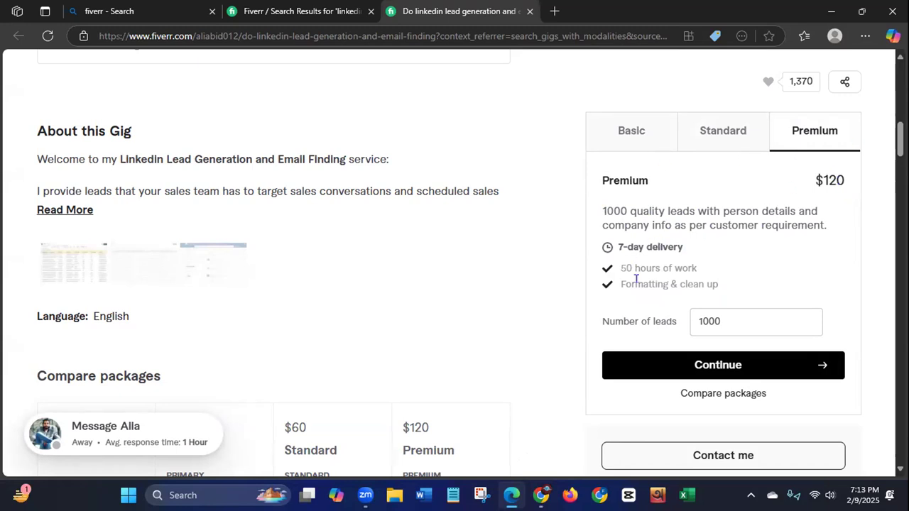
# Step: Highlight the number of orders completed in the seller's summary and close the gig
pyautogui.scroll(10, 386, 286)
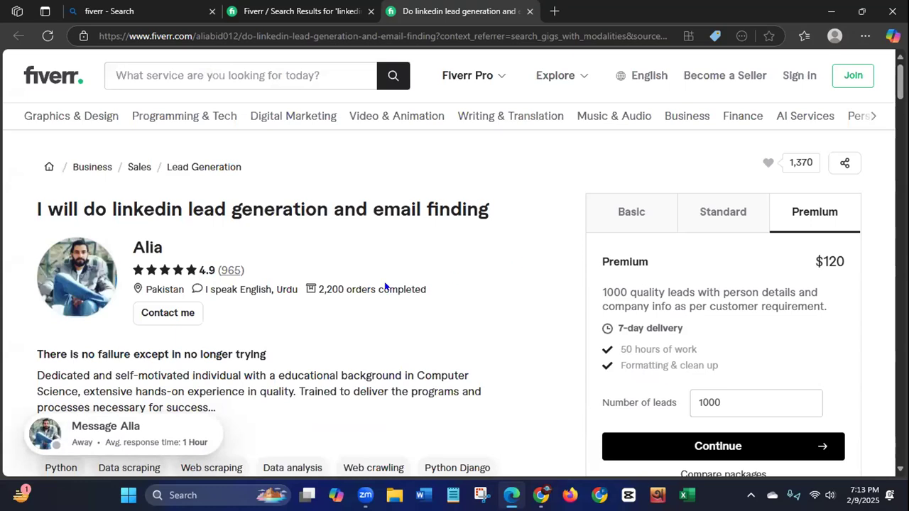
pyautogui.moveTo(318, 291); pyautogui.dragTo(444, 290)
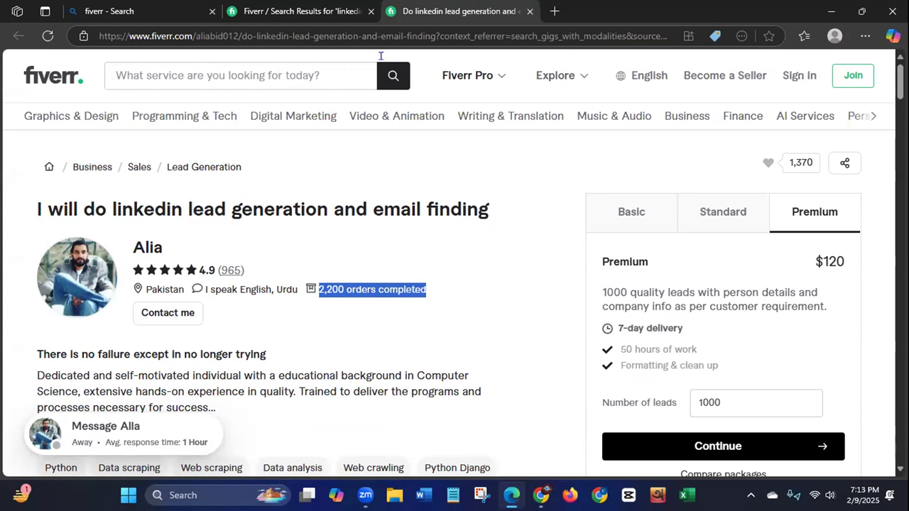
pyautogui.click(529, 11)
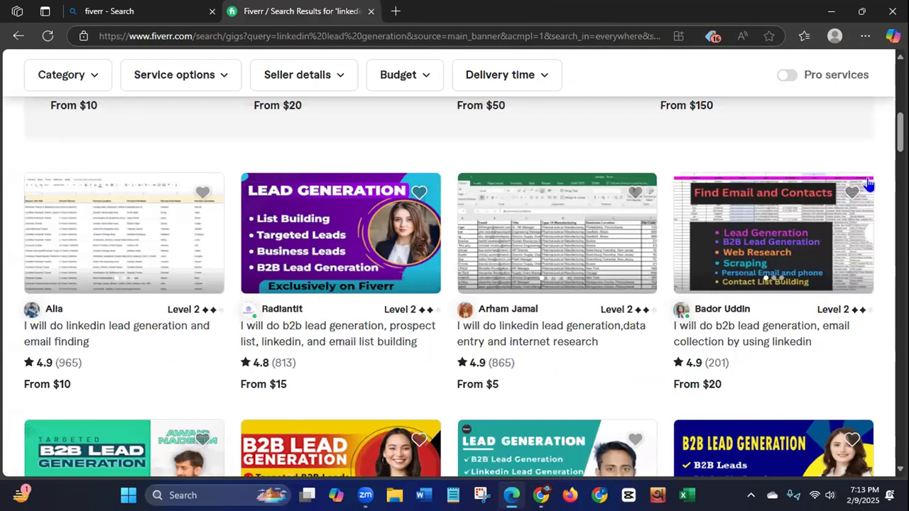
# Step: Browse the linkedin lead generation search results, examining the gig titles, ratings and starting prices, and return to the start
pyautogui.scroll(5, 455, 284)
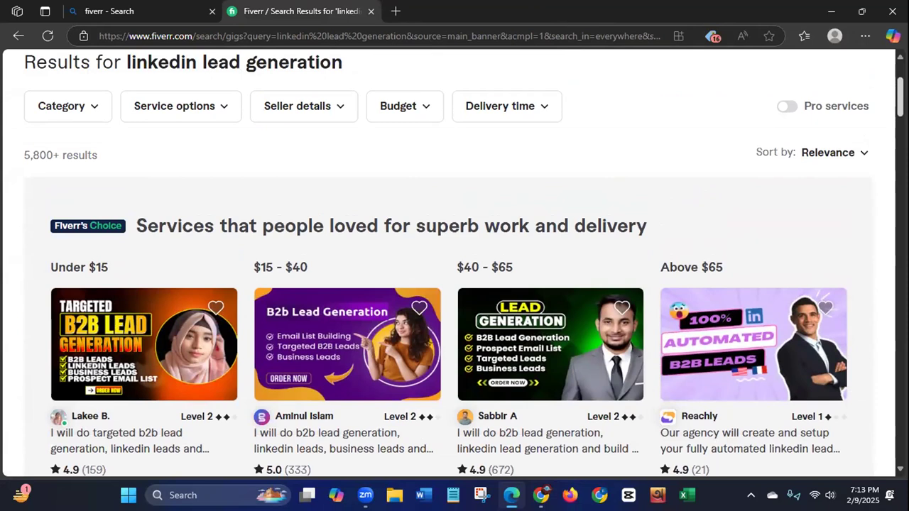
pyautogui.scroll(-1, 454, 284)
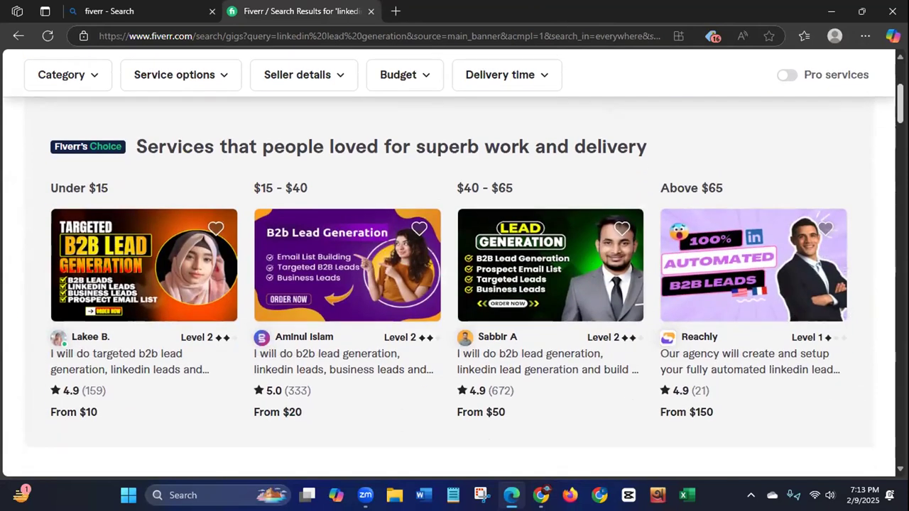
pyautogui.scroll(-3, 450, 293)
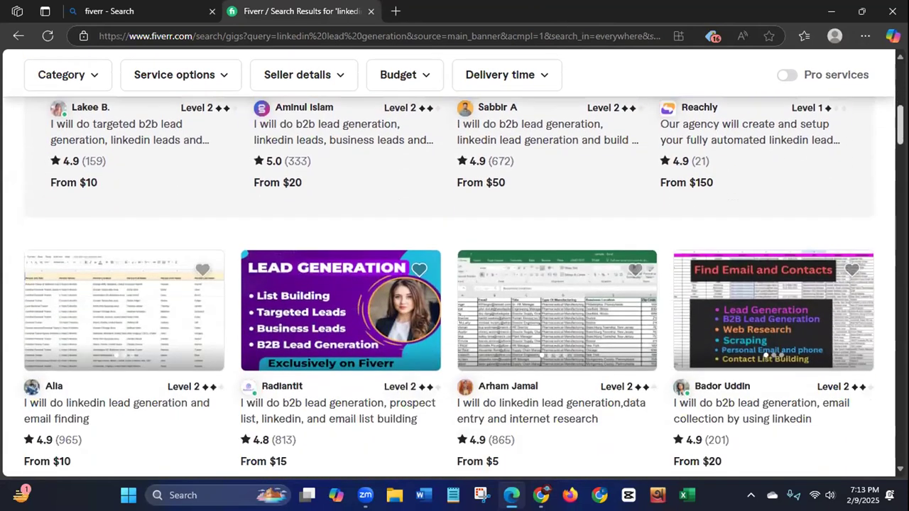
pyautogui.scroll(1, 450, 293)
pyautogui.scroll(-4, 450, 294)
pyautogui.scroll(-5, 455, 287)
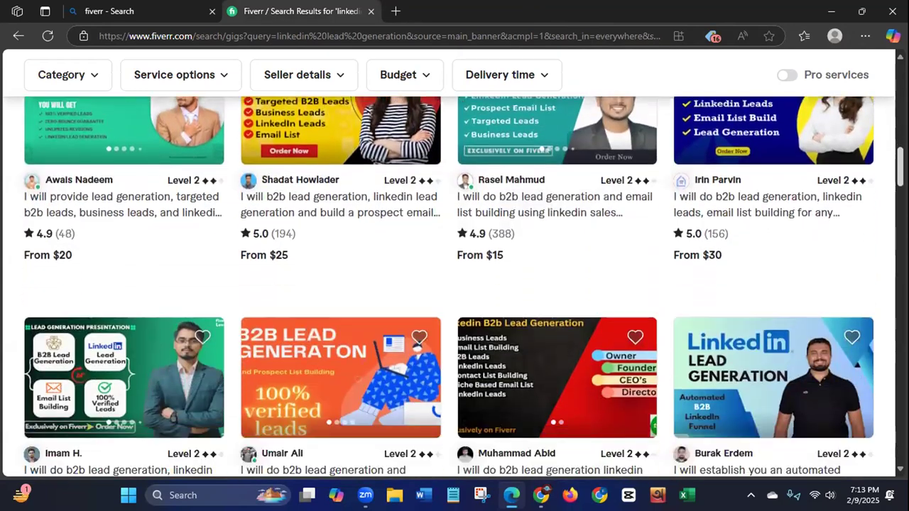
pyautogui.scroll(-2, 455, 286)
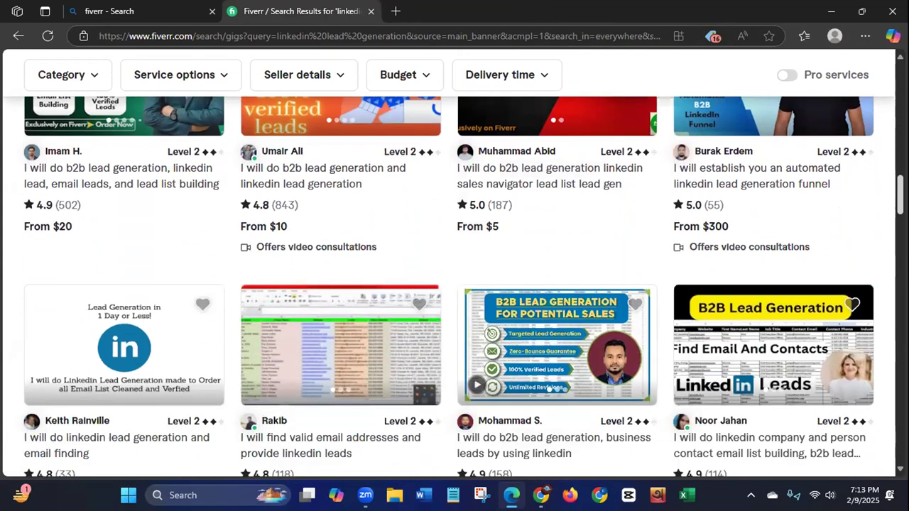
pyautogui.scroll(-1, 455, 287)
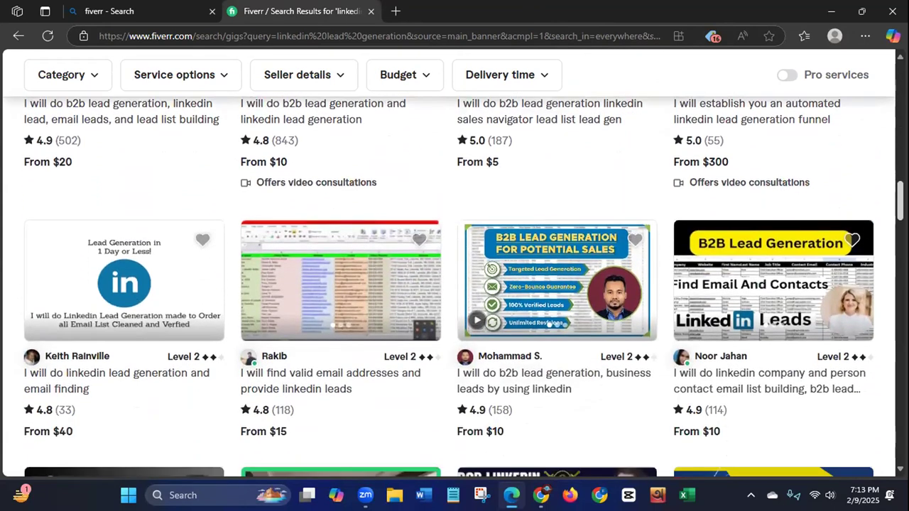
pyautogui.scroll(-3, 455, 287)
pyautogui.scroll(6, 879, 165)
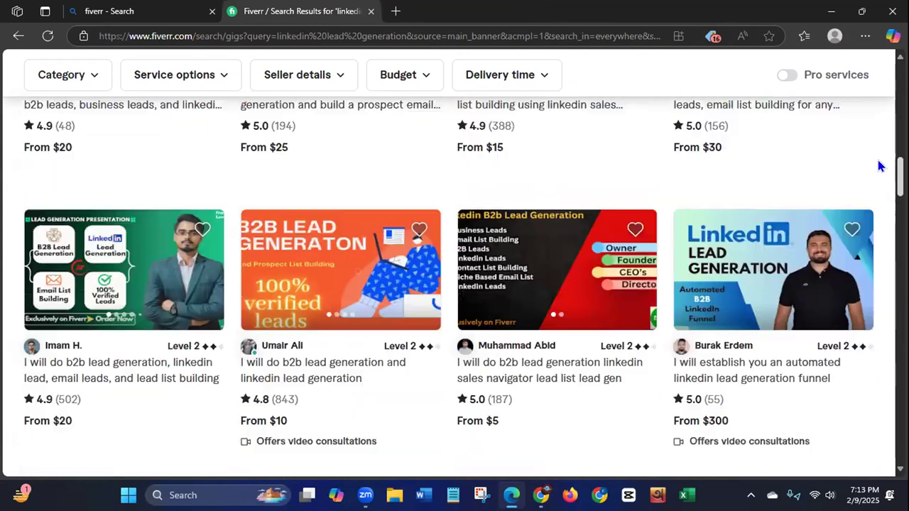
pyautogui.scroll(10, 878, 128)
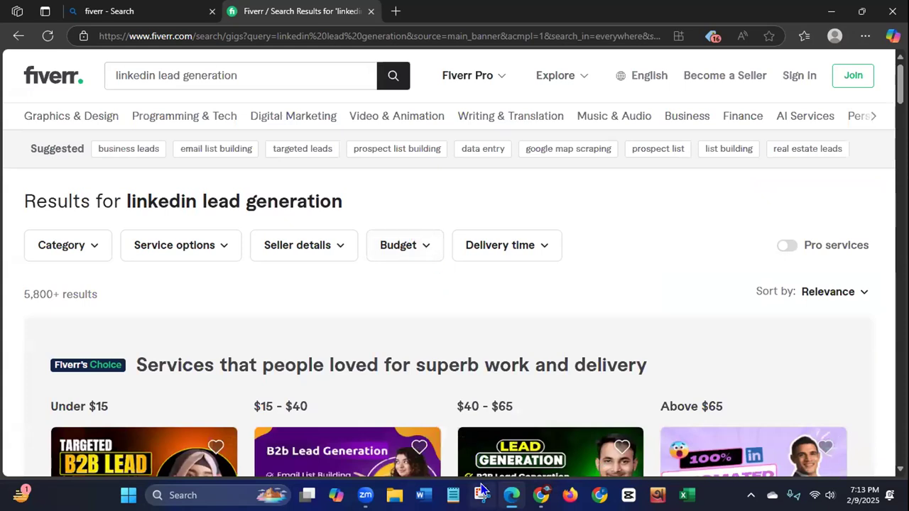
# Step: Open a blank browser tab, close the Fiverr results and the fiverr web search, and accept the privacy notice
pyautogui.click(397, 16)
pyautogui.click(371, 12)
pyautogui.click(211, 12)
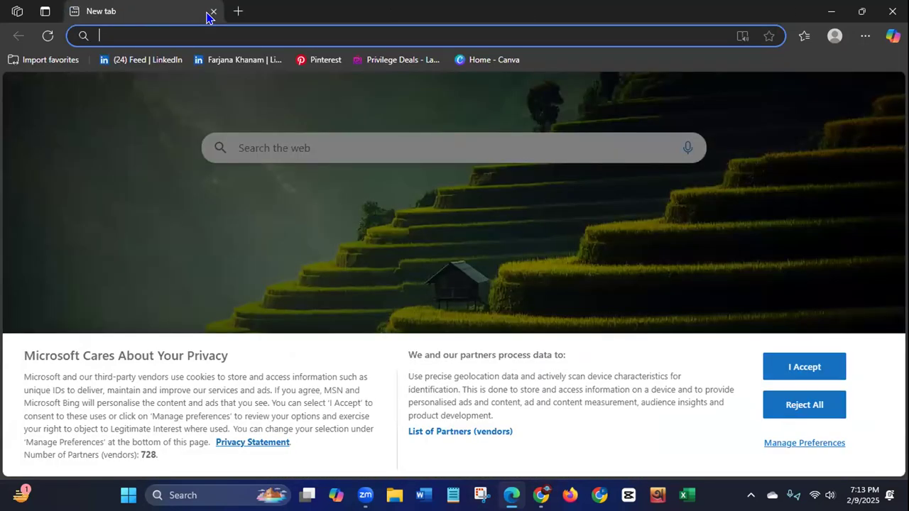
pyautogui.click(783, 367)
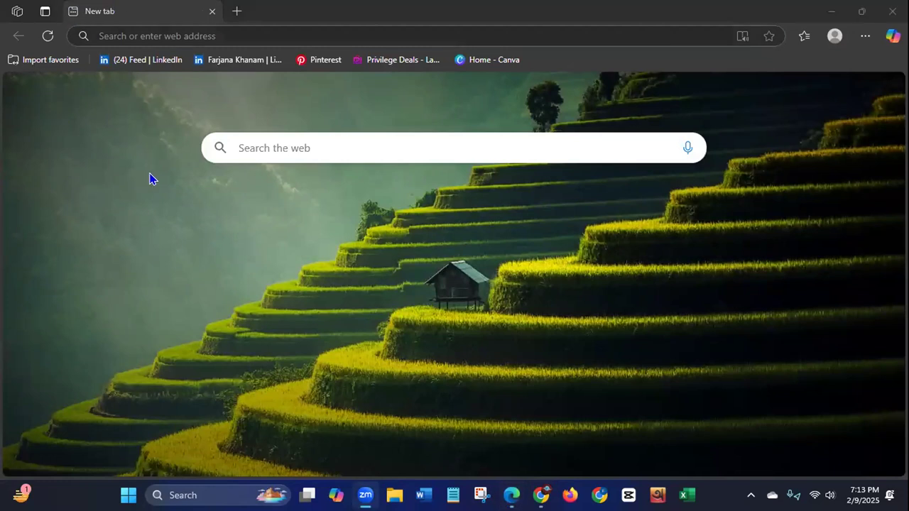
# Step: Open the LinkedIn home feed from the saved favorites and skim its posts
pyautogui.click(133, 62)
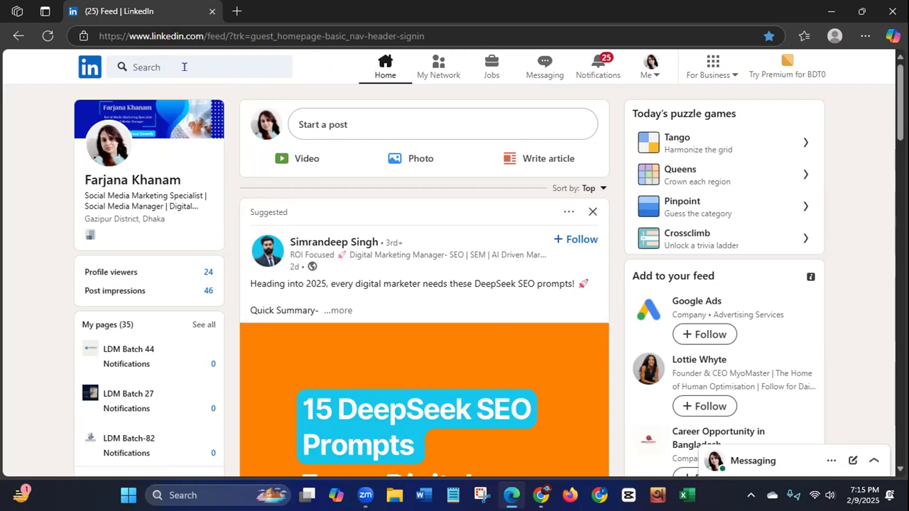
pyautogui.scroll(-2, 455, 284)
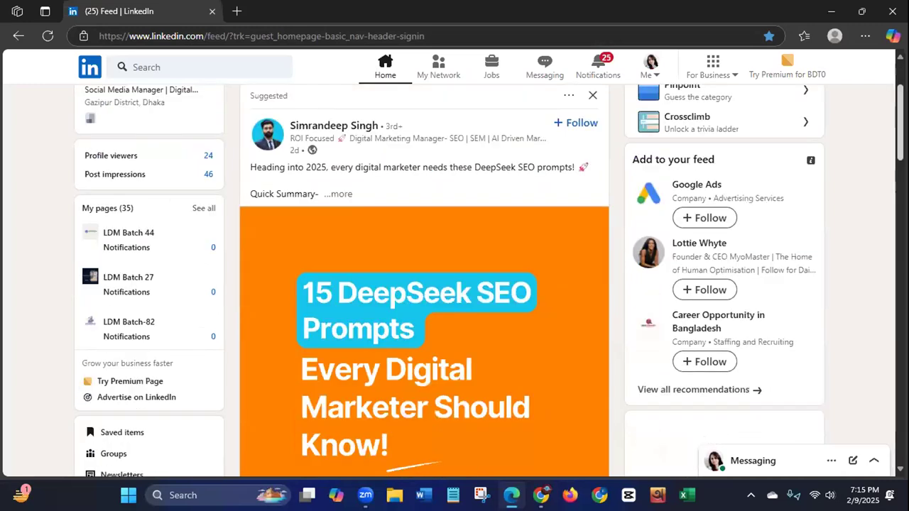
pyautogui.scroll(-7, 424, 284)
pyautogui.scroll(1, 424, 285)
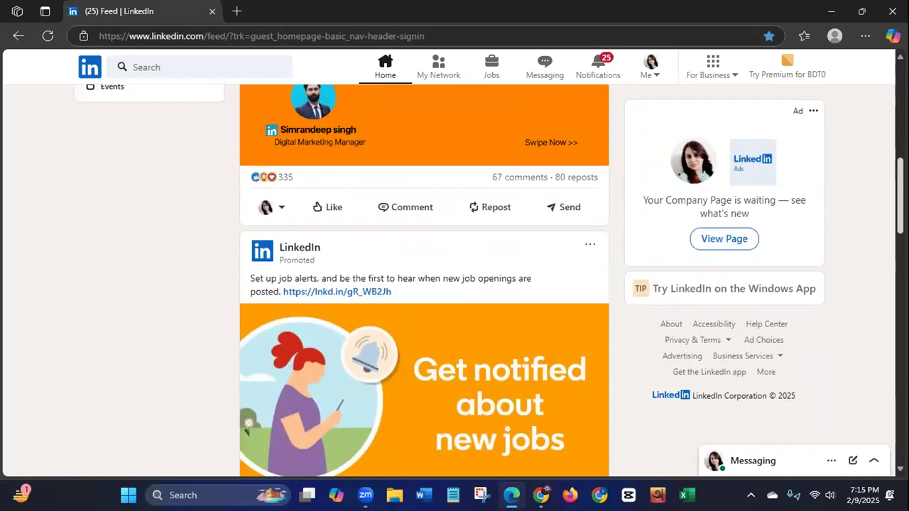
pyautogui.scroll(8, 425, 284)
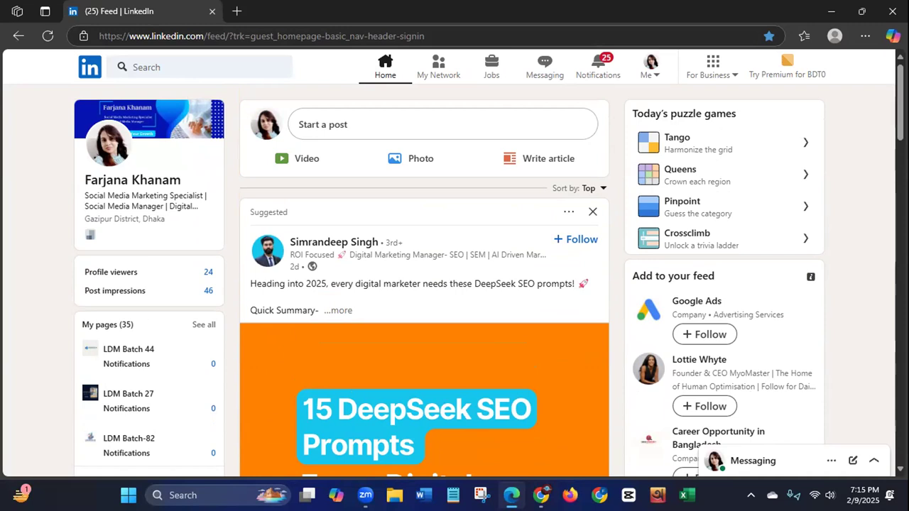
# Step: Search LinkedIn for the suggested term restaurant owner and narrow the results to people
pyautogui.click(475, 491)
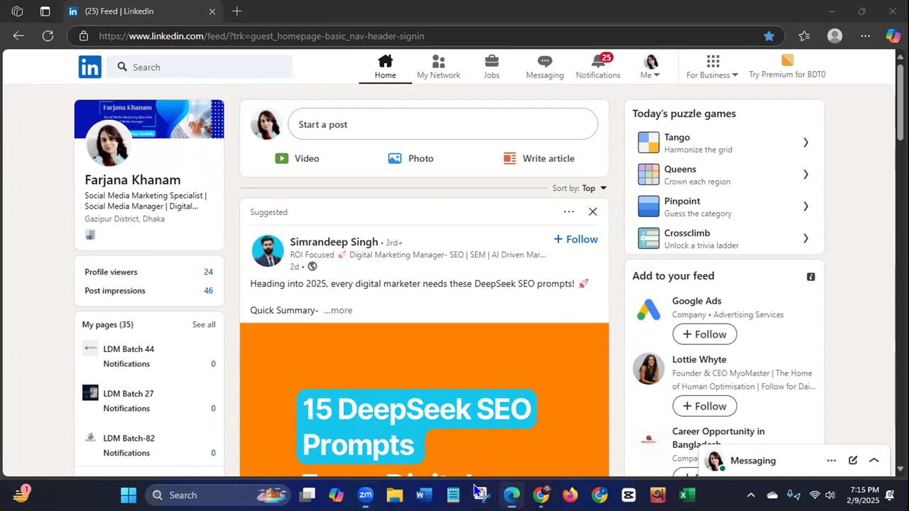
pyautogui.click(189, 62)
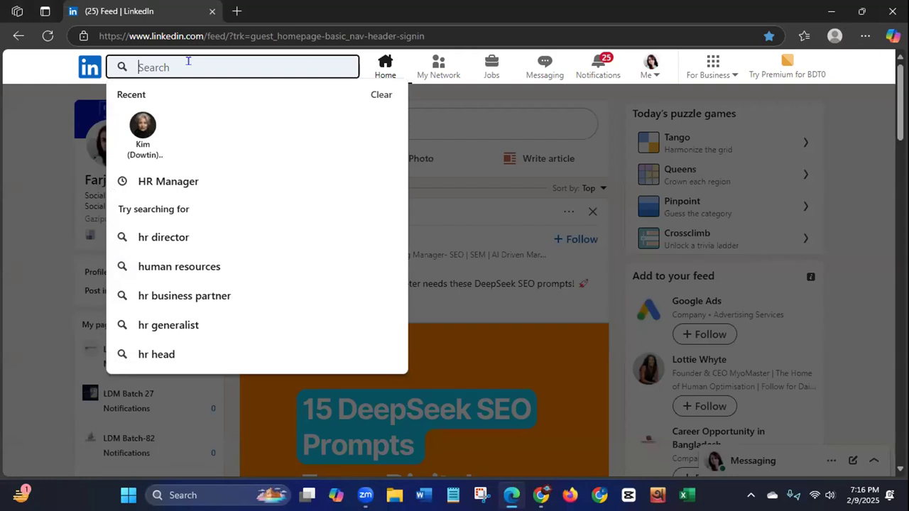
pyautogui.write('Res')
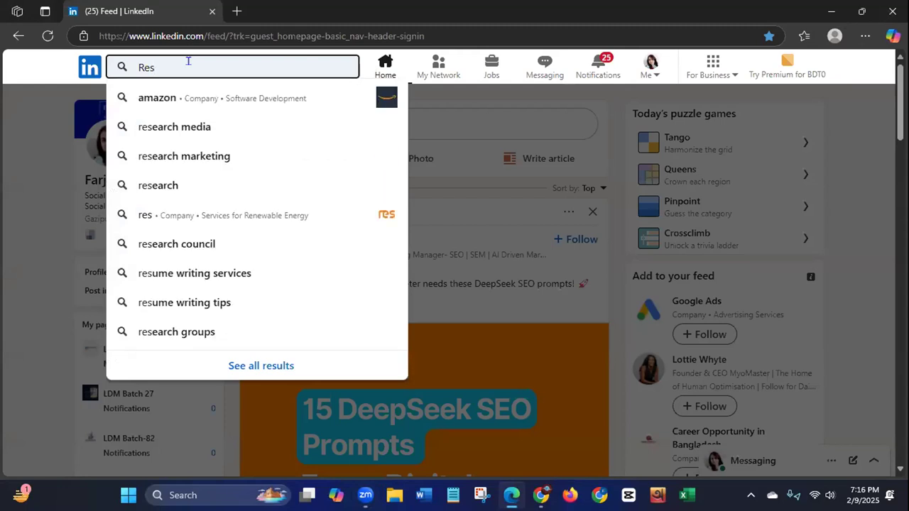
pyautogui.write('t')
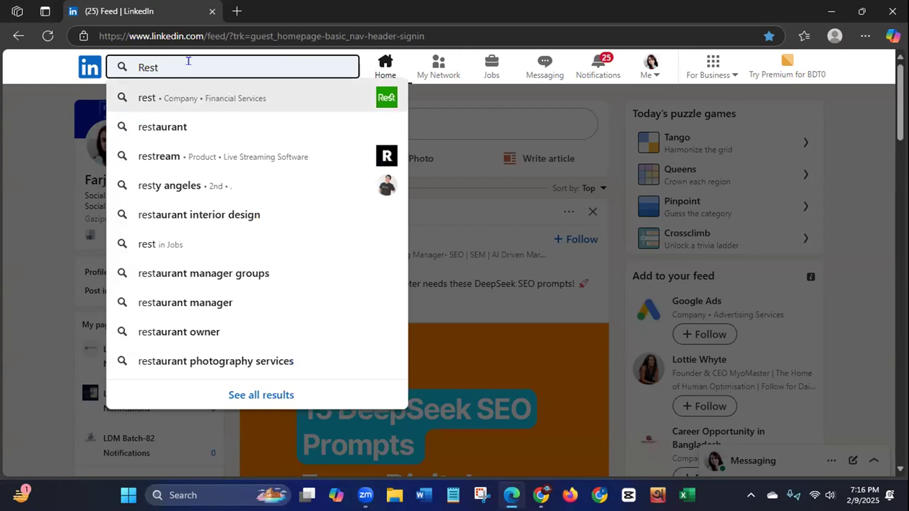
pyautogui.write('aur')
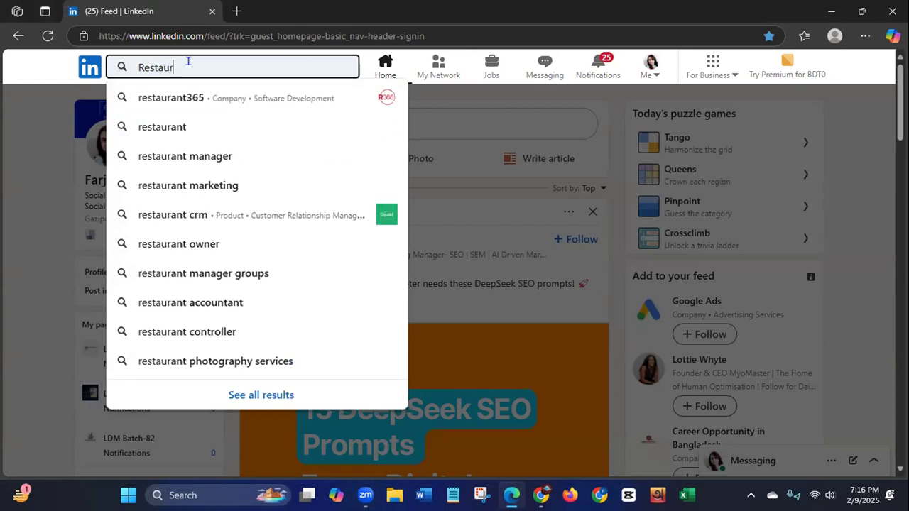
pyautogui.write('ant')
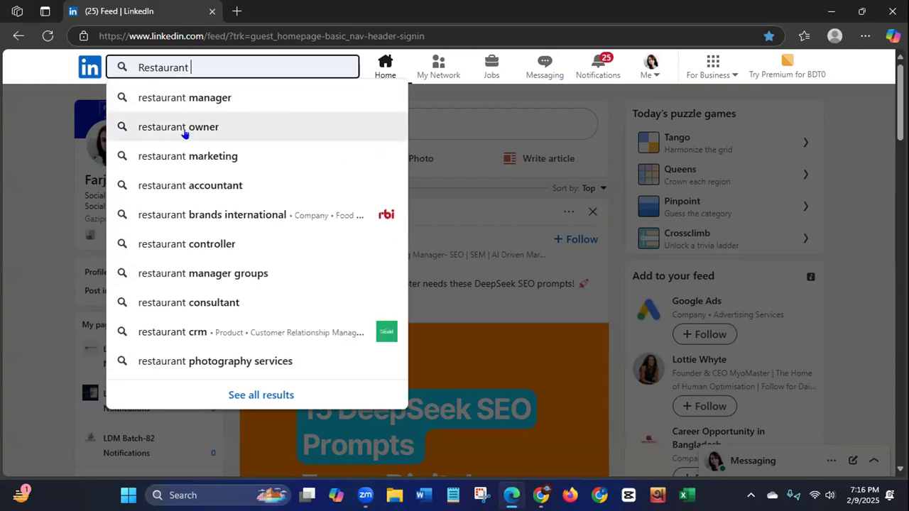
pyautogui.click(184, 128)
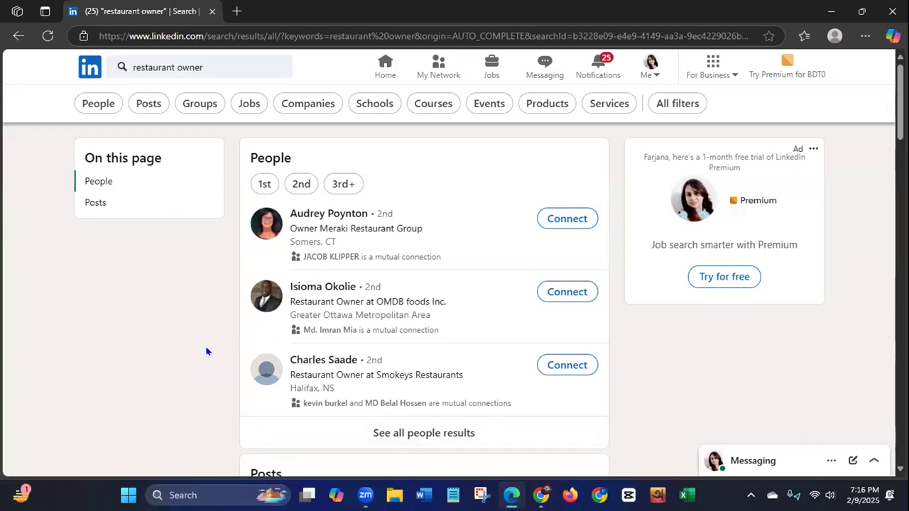
pyautogui.click(99, 107)
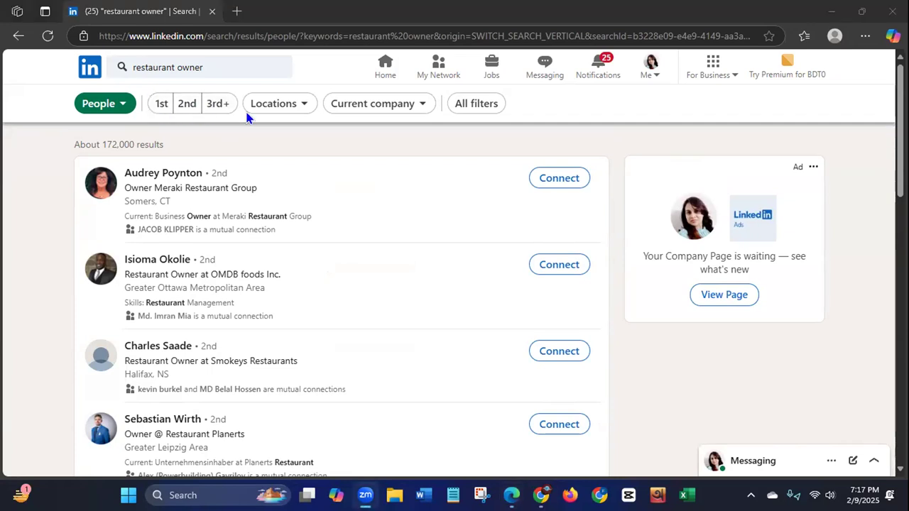
# Step: Filter the people results by location to United States and show the filtered results
pyautogui.click(295, 105)
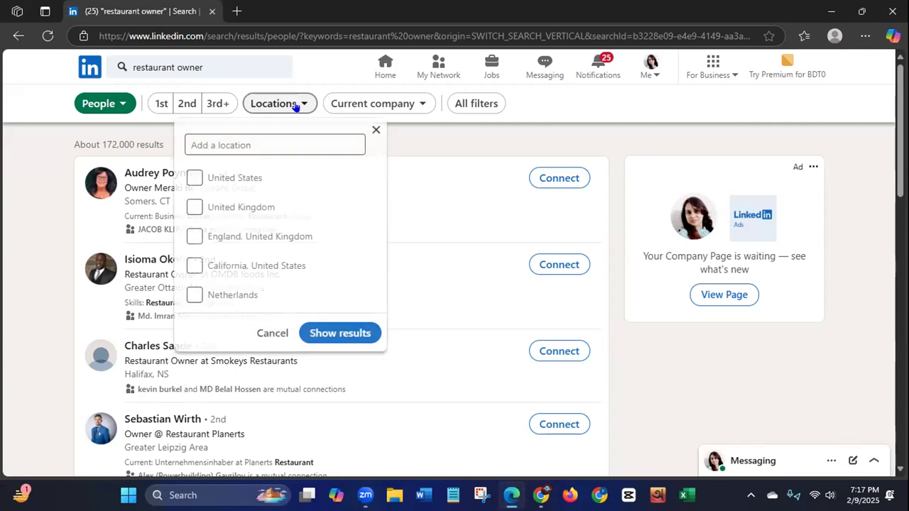
pyautogui.click(196, 180)
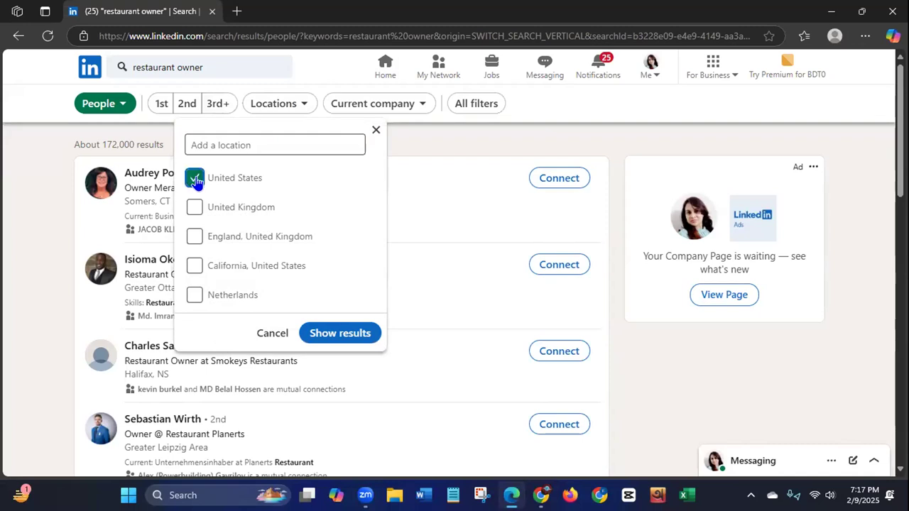
pyautogui.click(340, 336)
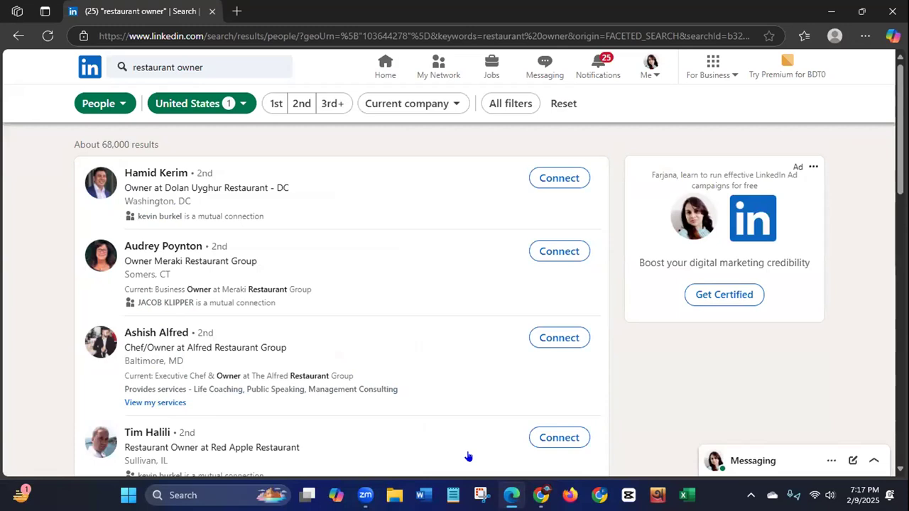
# Step: Look through the current company filter options and cancel without selecting a company
pyautogui.click(455, 105)
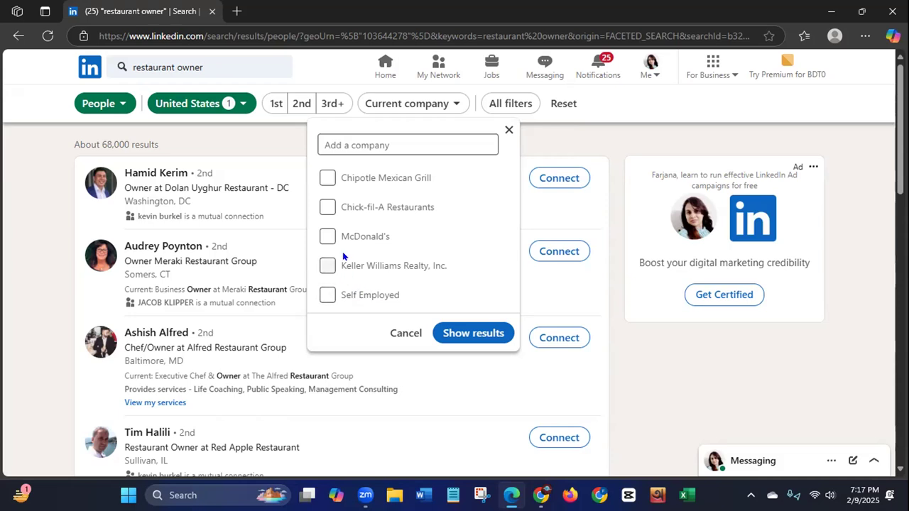
pyautogui.click(331, 142)
pyautogui.click(392, 337)
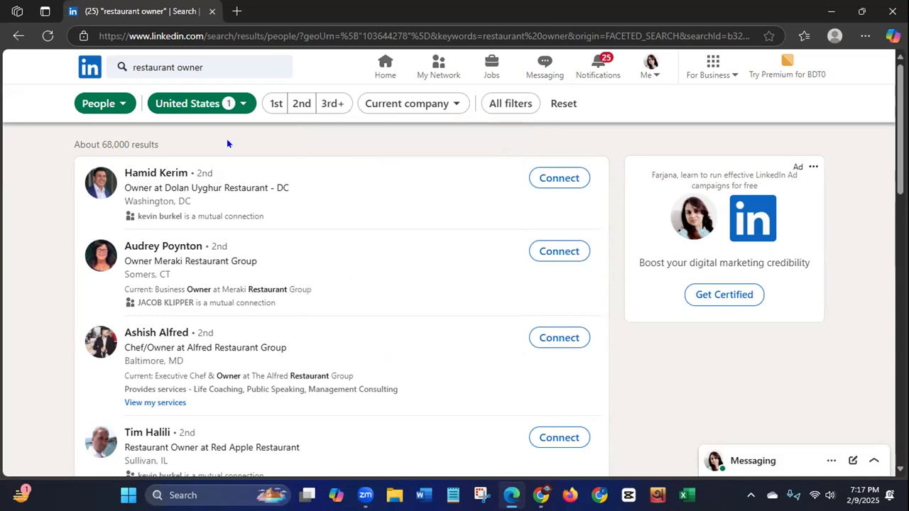
# Step: Review the full set of people filters, from connections and locations through industry and profile language to keywords, and close it without applying any
pyautogui.click(511, 105)
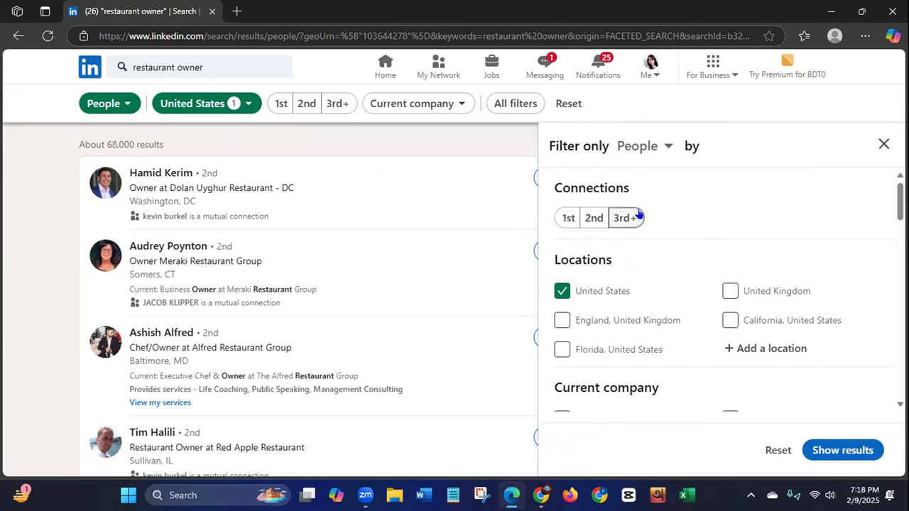
pyautogui.scroll(-2, 870, 203)
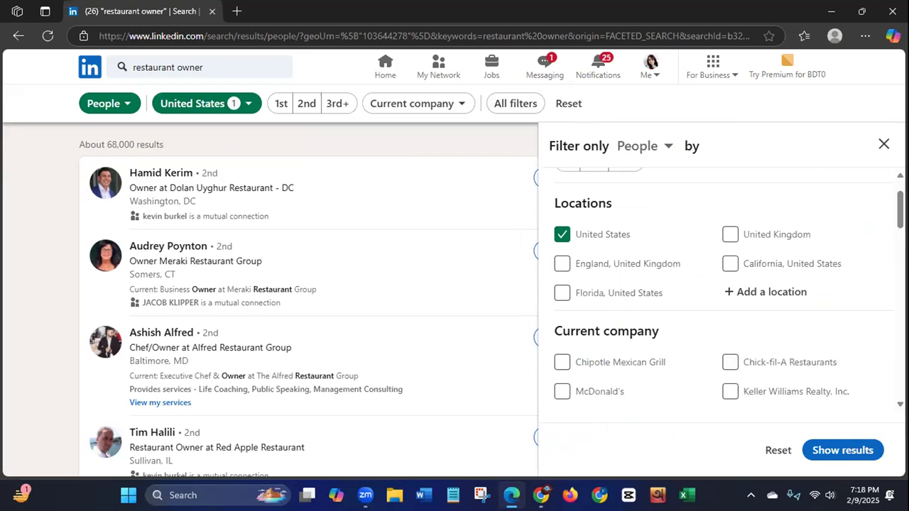
pyautogui.scroll(-5, 730, 291)
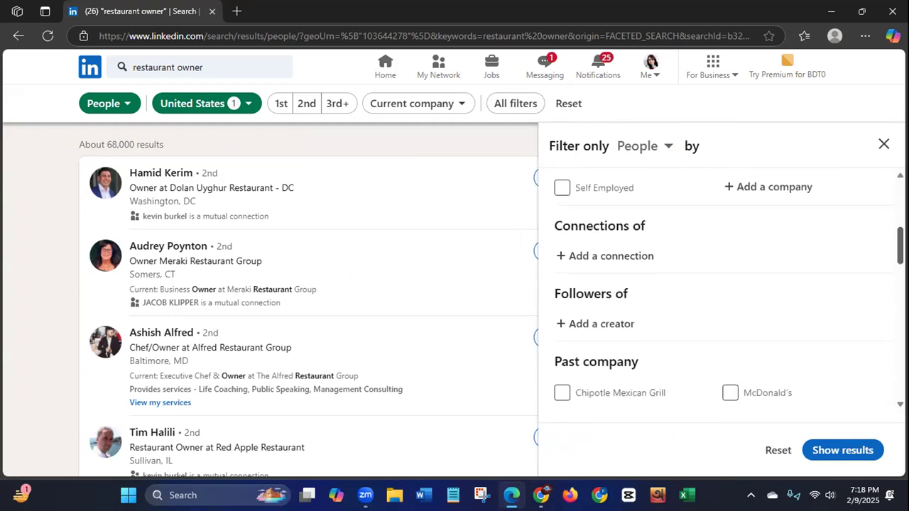
pyautogui.scroll(-4, 877, 311)
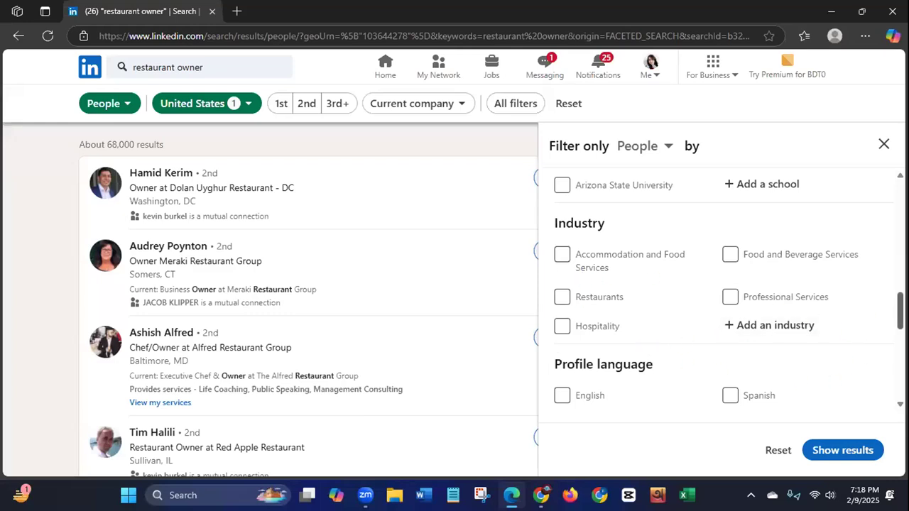
pyautogui.scroll(-3, 725, 299)
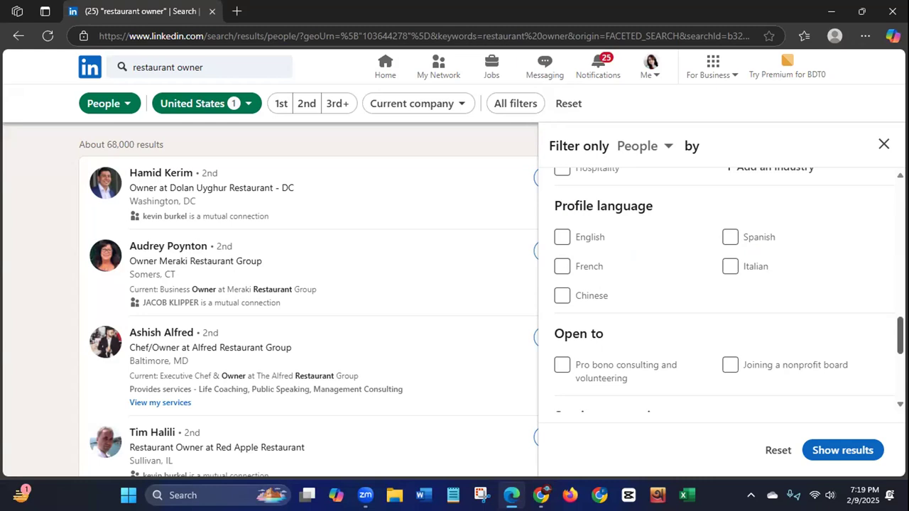
pyautogui.scroll(-3, 724, 291)
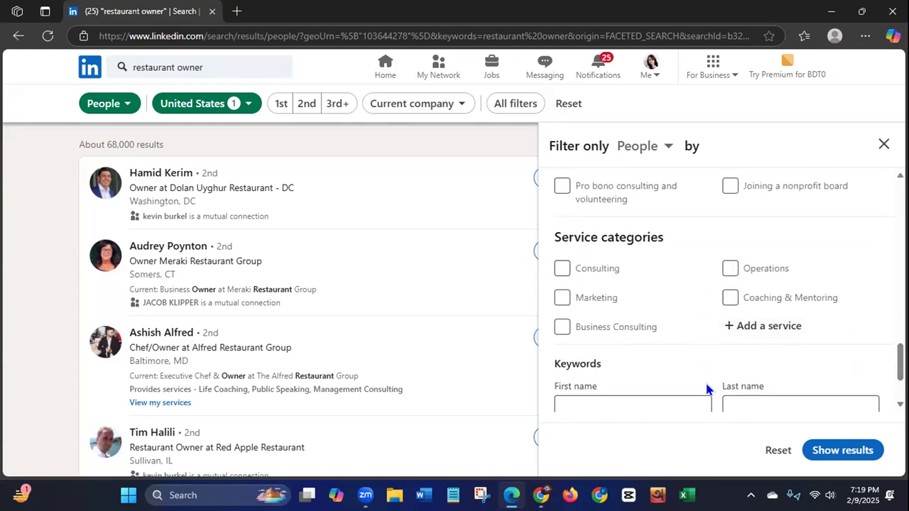
pyautogui.scroll(-2, 897, 362)
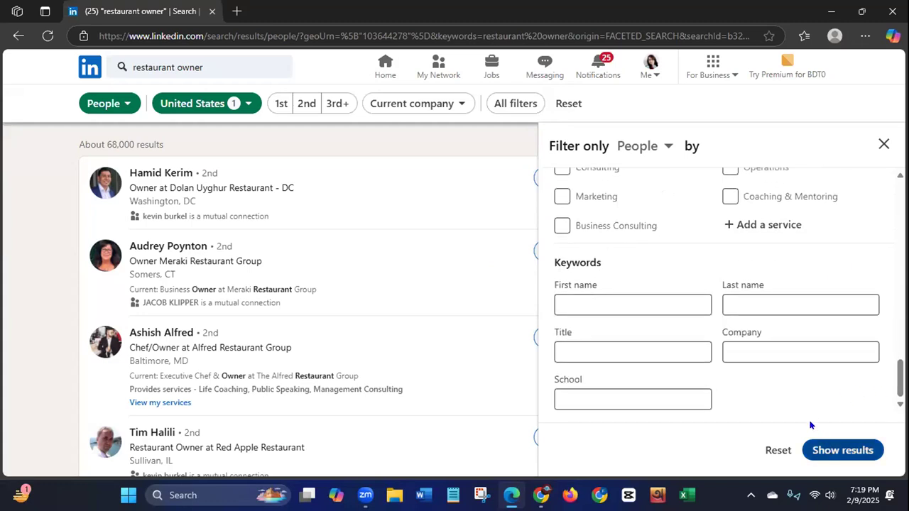
pyautogui.click(589, 291)
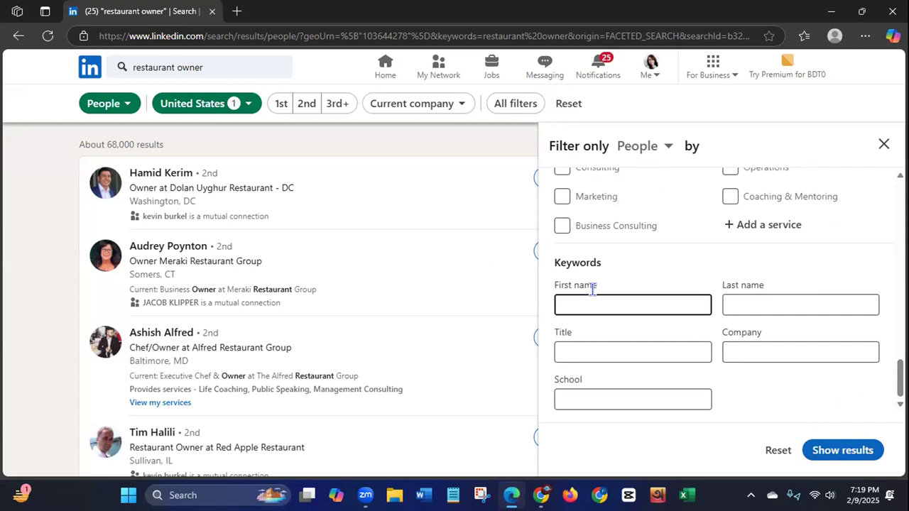
pyautogui.click(884, 144)
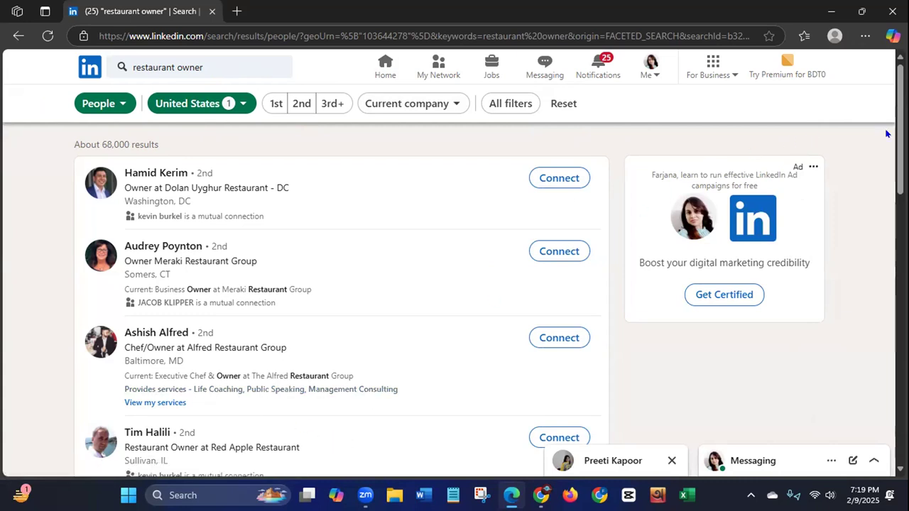
# Step: Browse the first page of United States restaurant owner results down to the page numbers and return to the start
pyautogui.scroll(-8, 341, 299)
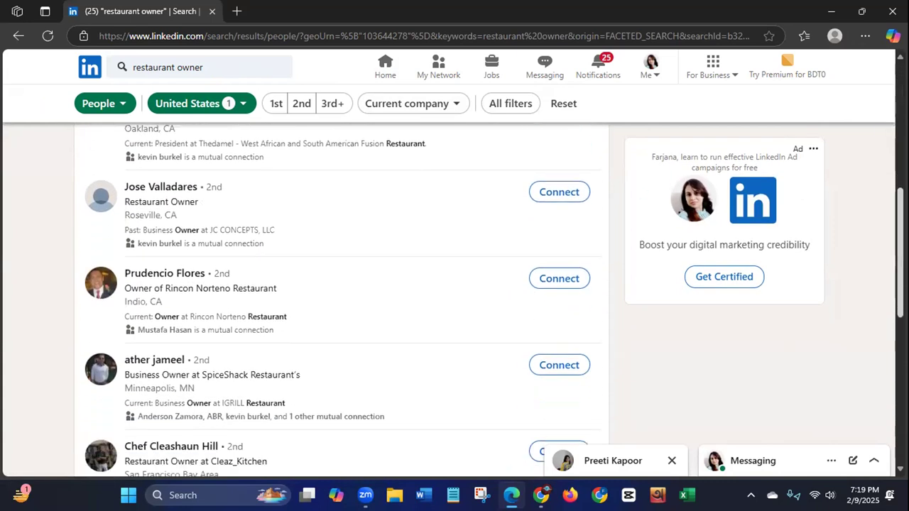
pyautogui.scroll(-3, 341, 299)
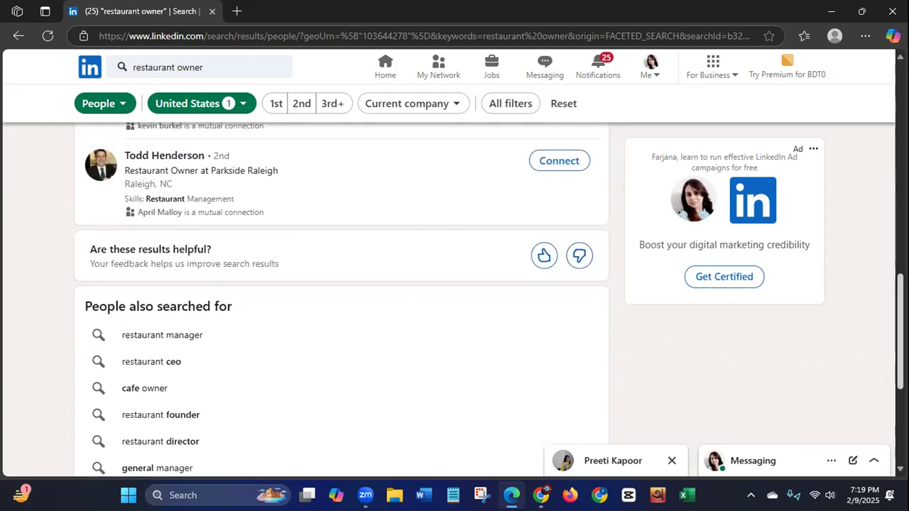
pyautogui.scroll(-2, 341, 298)
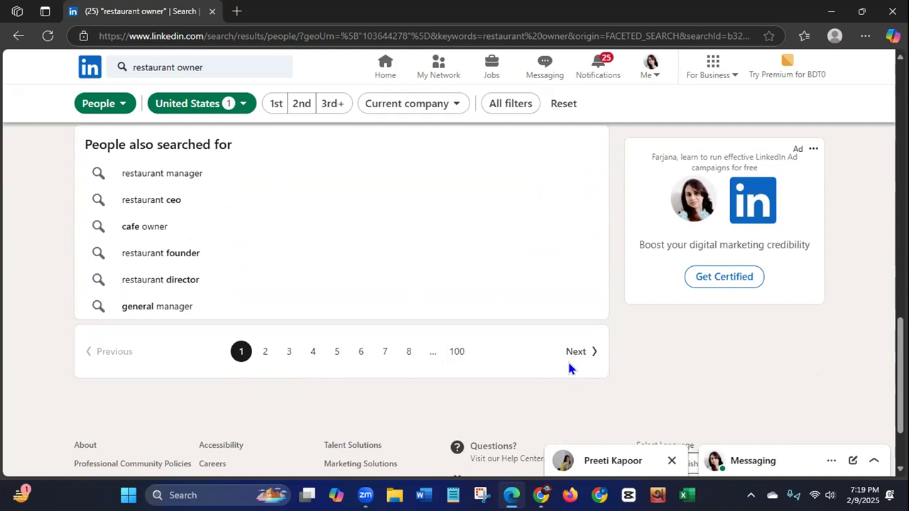
pyautogui.scroll(7, 341, 298)
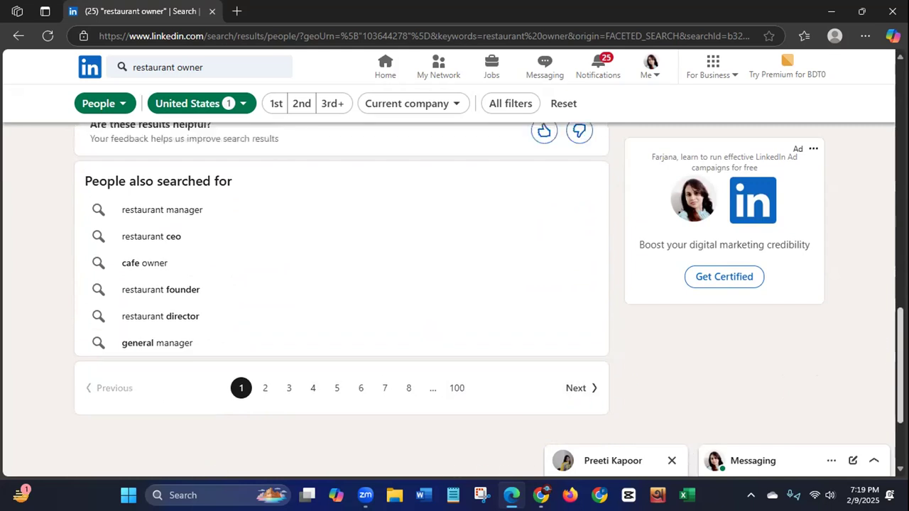
pyautogui.scroll(3, 402, 174)
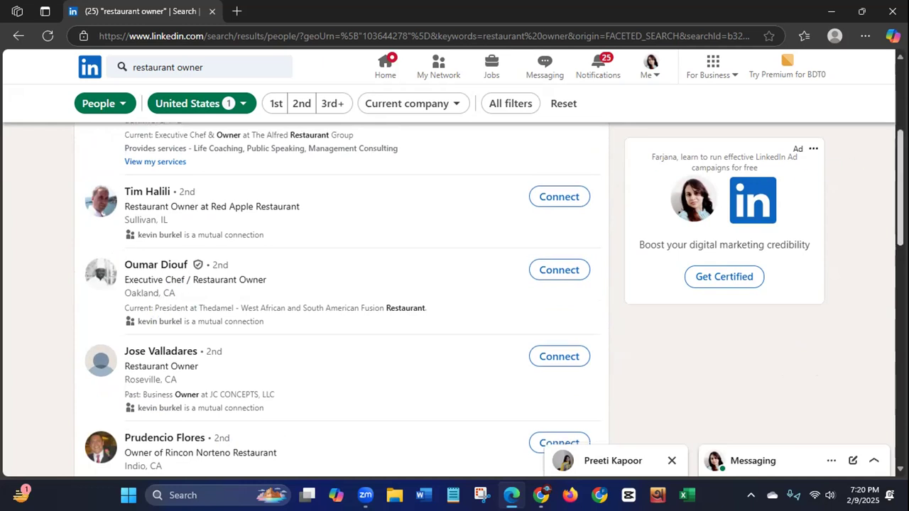
pyautogui.scroll(-10, 341, 298)
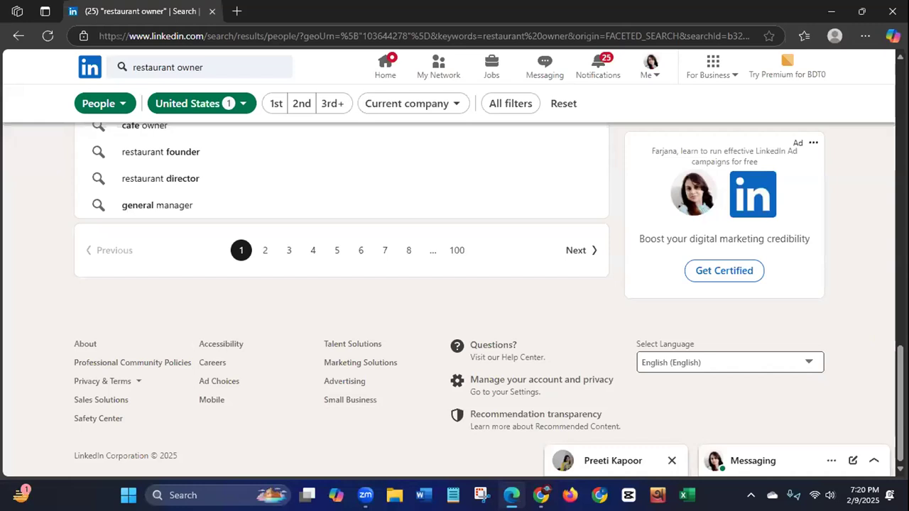
pyautogui.moveTo(901, 369); pyautogui.dragTo(862, 92)
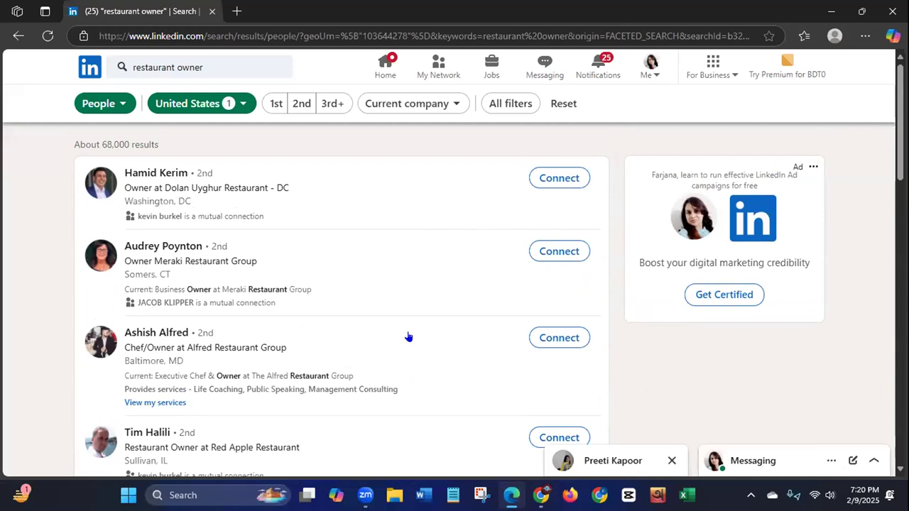
# Step: Search the web for google sheet in a new browser tab, open Google Sheets and create a blank spreadsheet
pyautogui.click(238, 12)
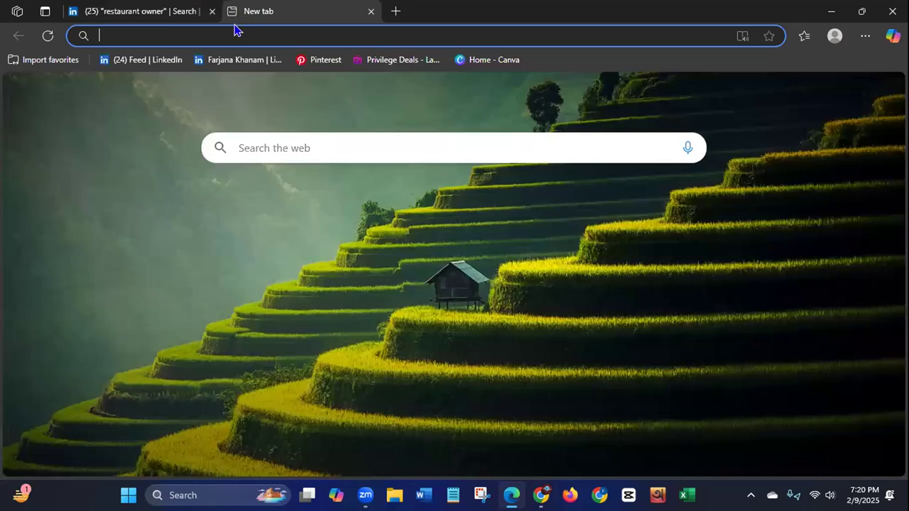
pyautogui.write('google sheet')
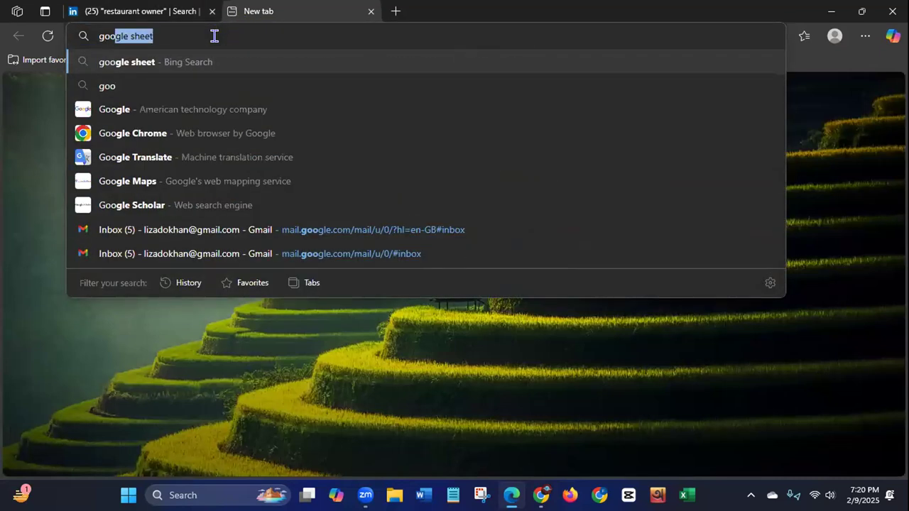
pyautogui.press('Return')
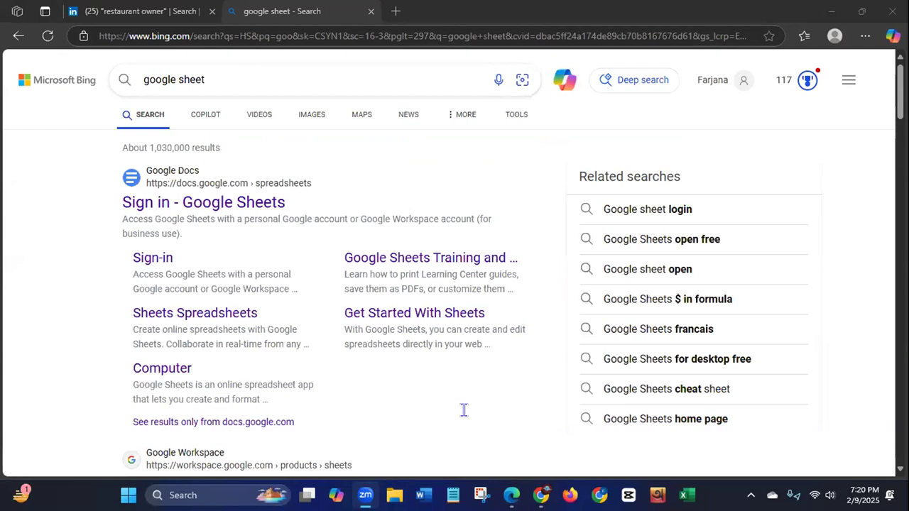
pyautogui.click(216, 206)
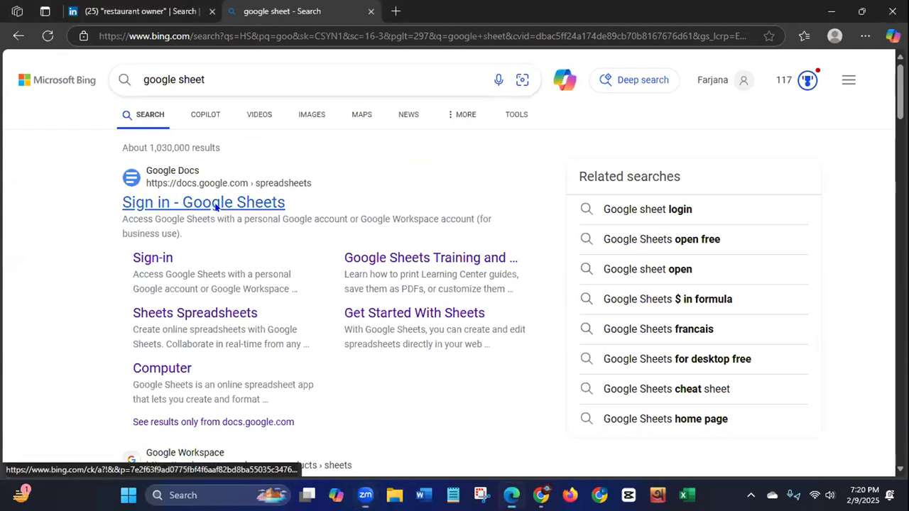
pyautogui.click(216, 206)
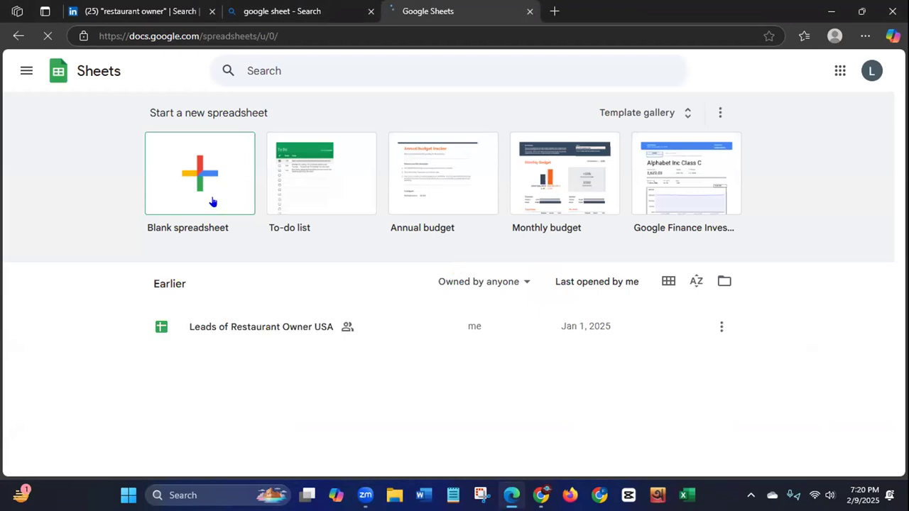
pyautogui.click(207, 177)
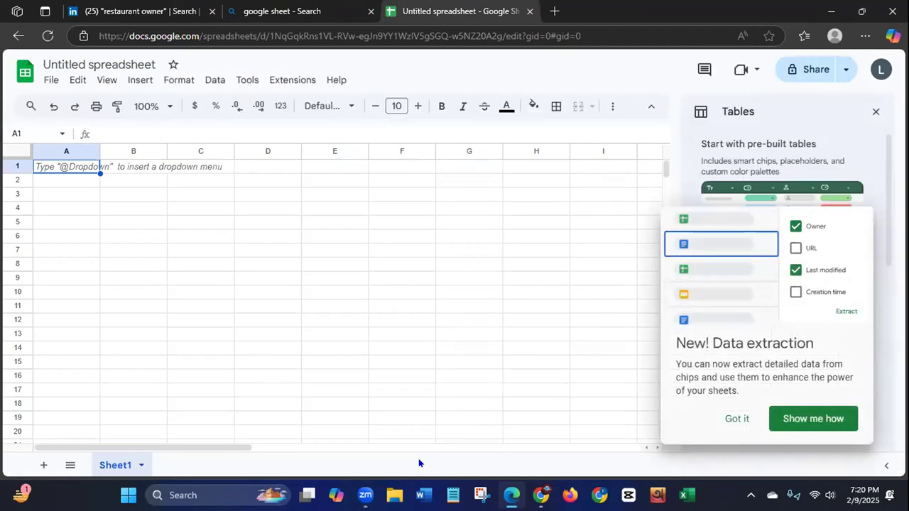
# Step: Close the Tables suggestions and the data extraction notice, and close the google sheet search tab
pyautogui.click(875, 112)
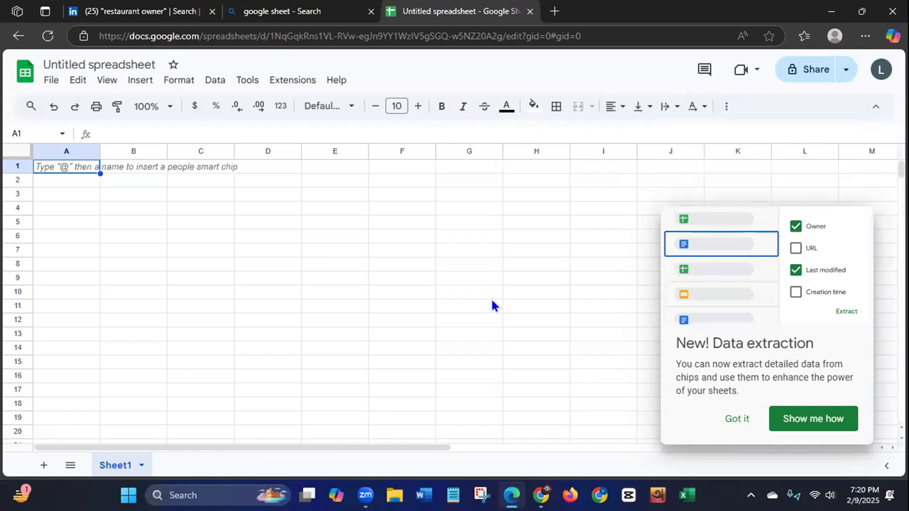
pyautogui.click(737, 419)
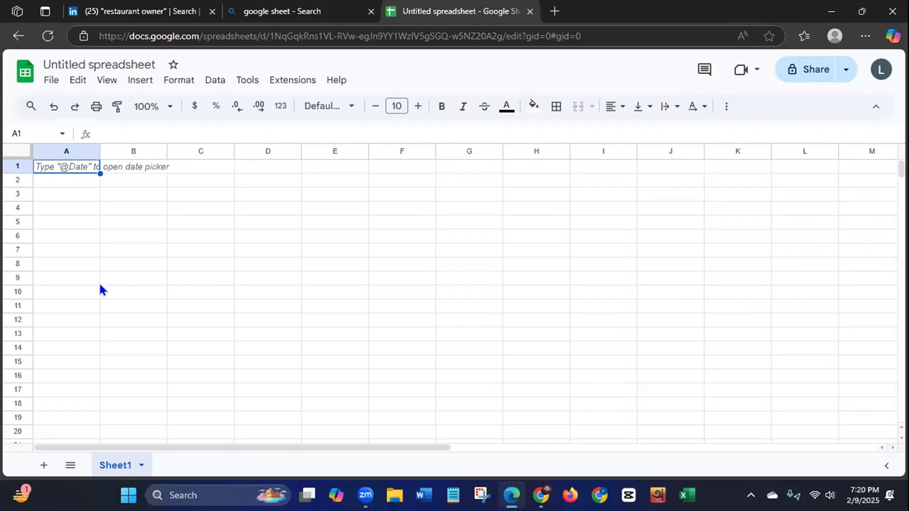
pyautogui.click(371, 11)
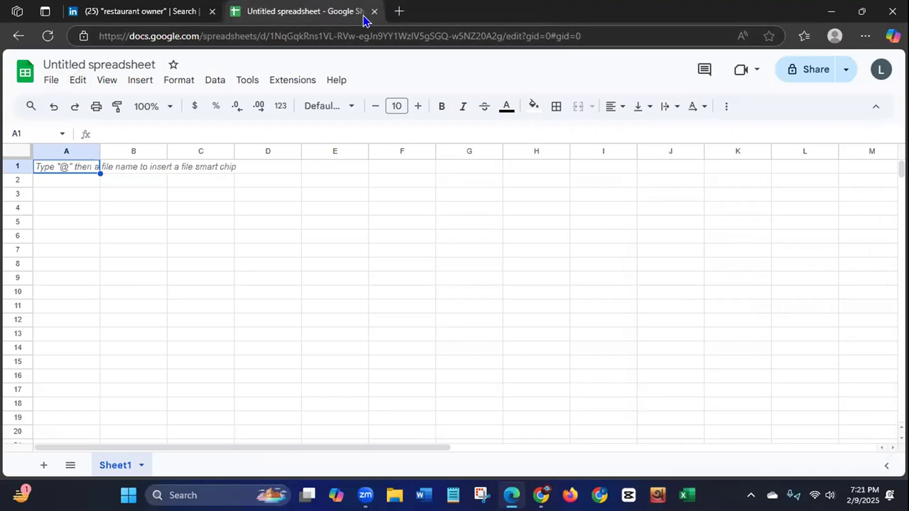
# Step: Rename the untitled spreadsheet as Restaurant Owner Leads of USA
pyautogui.click(100, 62)
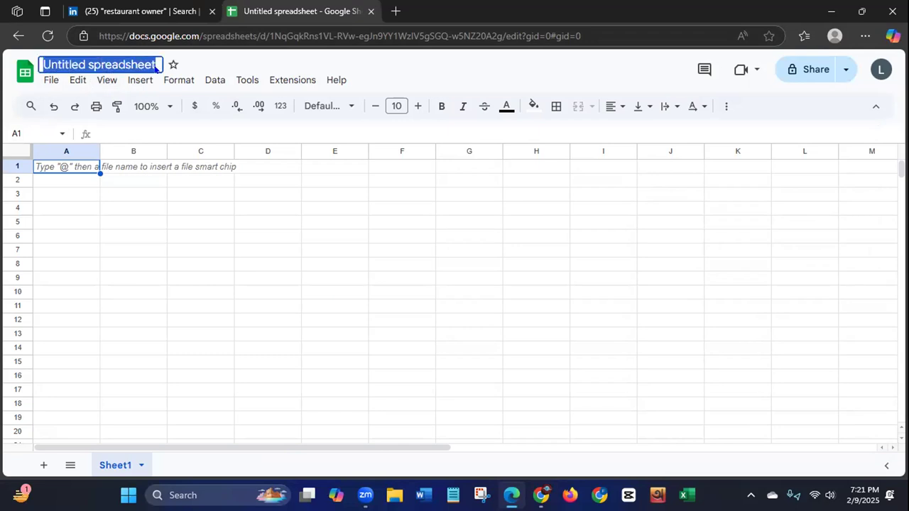
pyautogui.press('BackSpace')
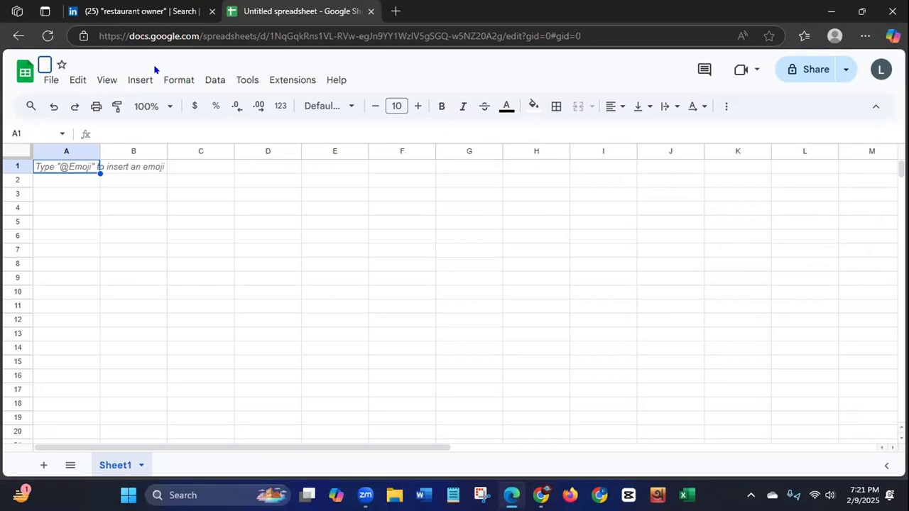
pyautogui.write('Restua')
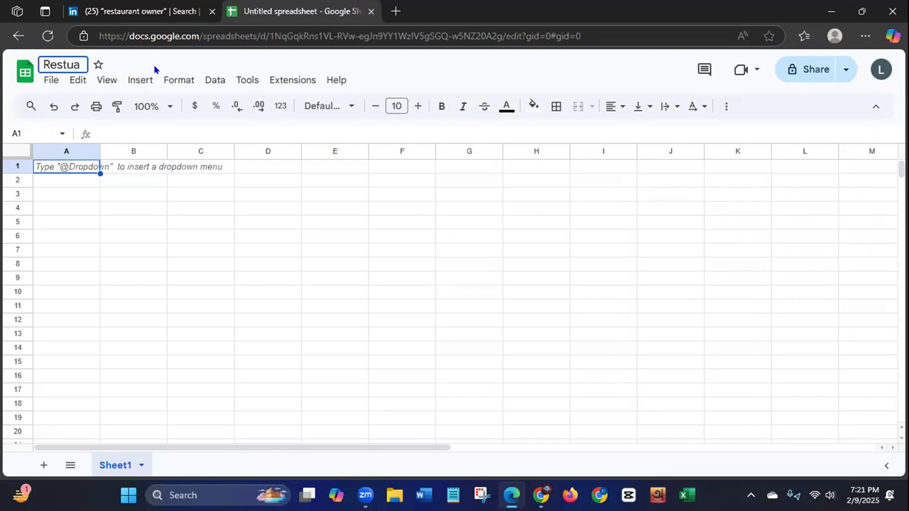
pyautogui.press('BackSpace')
pyautogui.press('BackSpace')
pyautogui.write('auran')
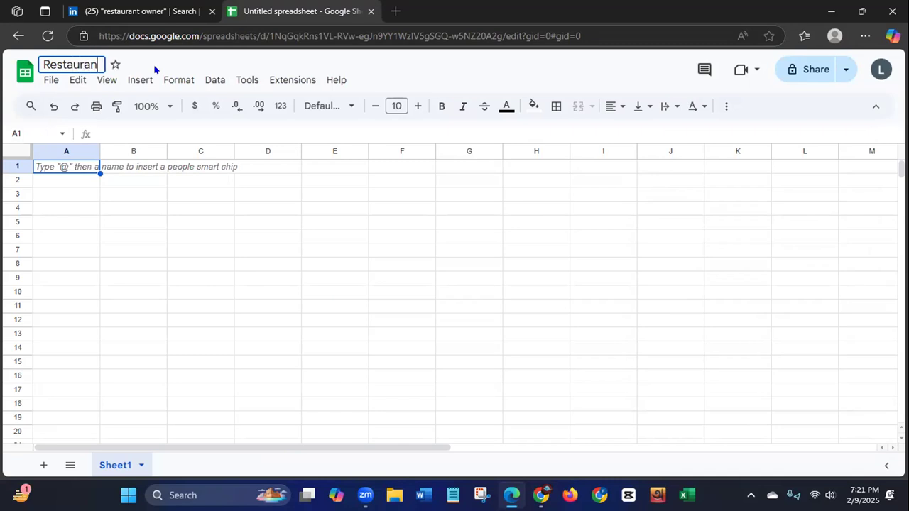
pyautogui.write('t Owne')
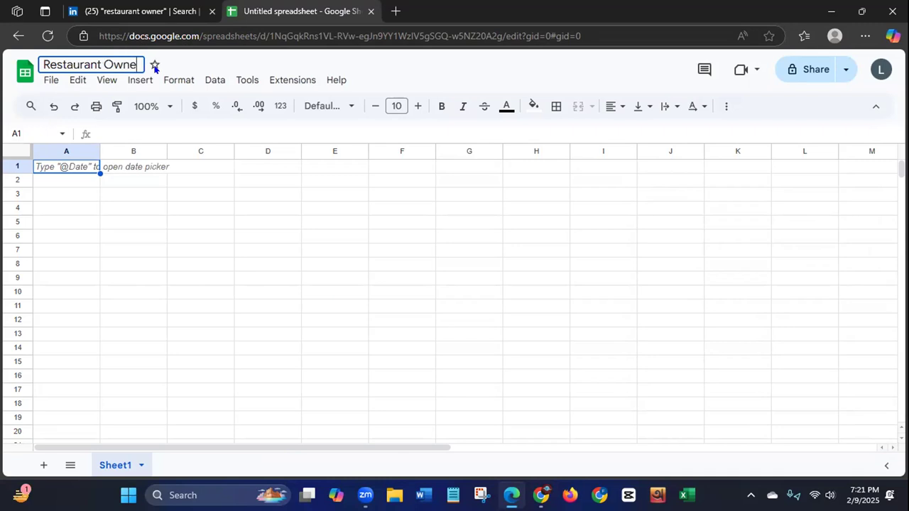
pyautogui.write('r Leads o')
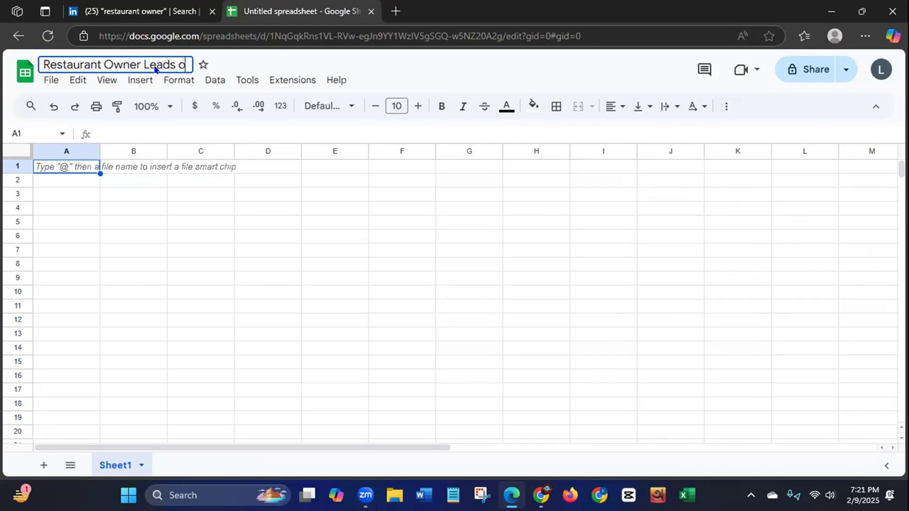
pyautogui.write('f USA')
pyautogui.press('Return')
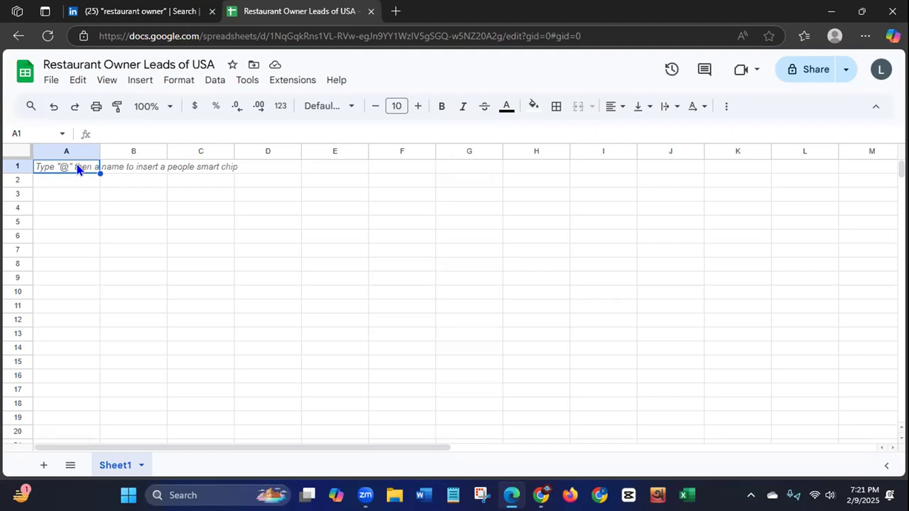
# Step: Enter the column headers First Name in A1 and Last Name in B1
pyautogui.write('First Name')
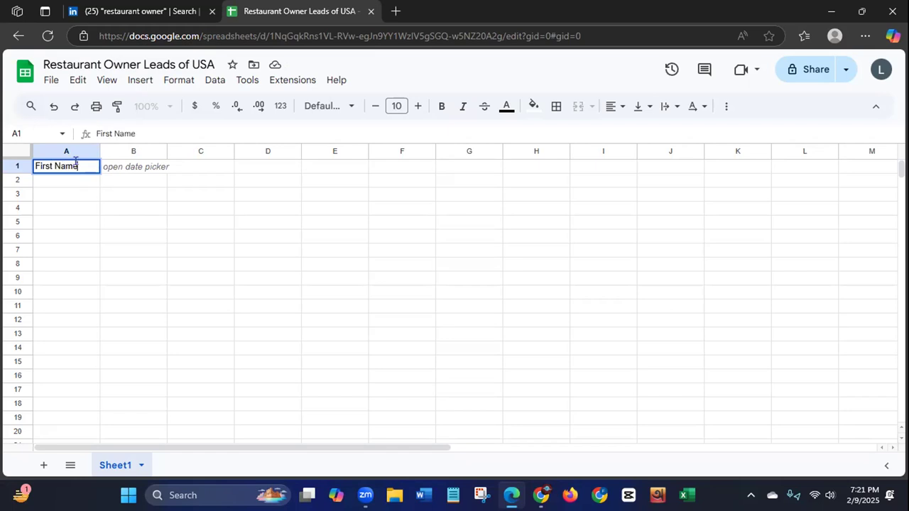
pyautogui.click(129, 168)
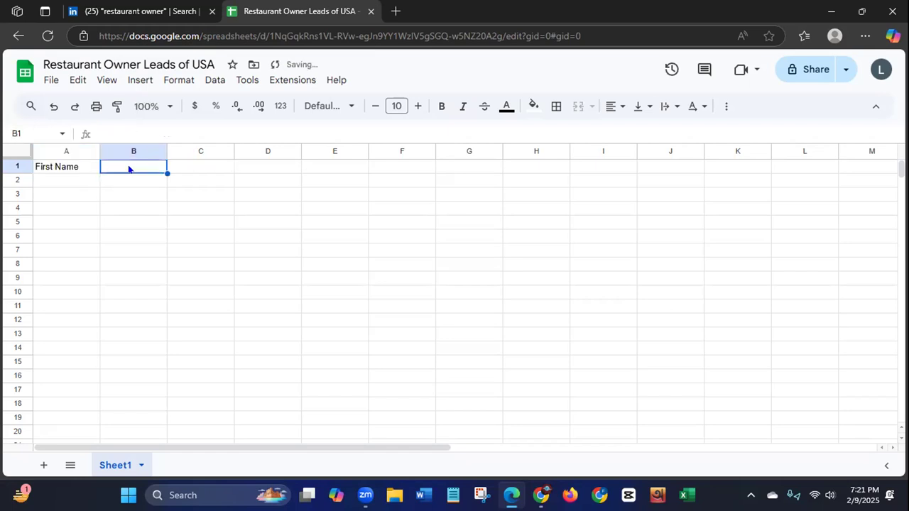
pyautogui.write('Last')
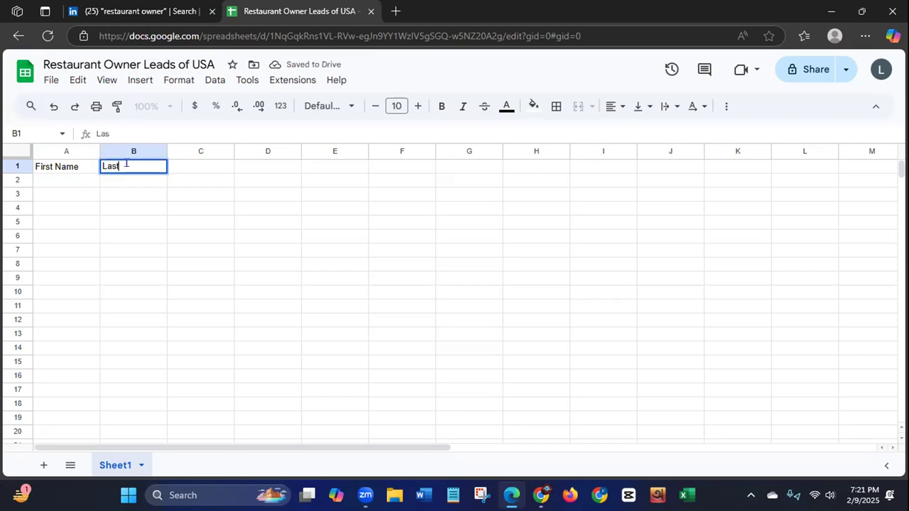
pyautogui.write(' Name')
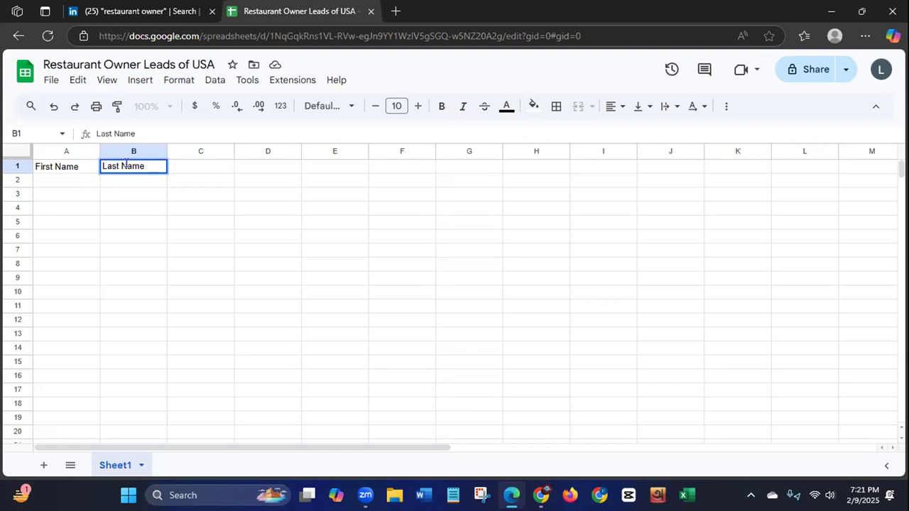
# Step: Enter the column header Restaurant Name in C1 and select the neighbouring cell D1
pyautogui.click(208, 169)
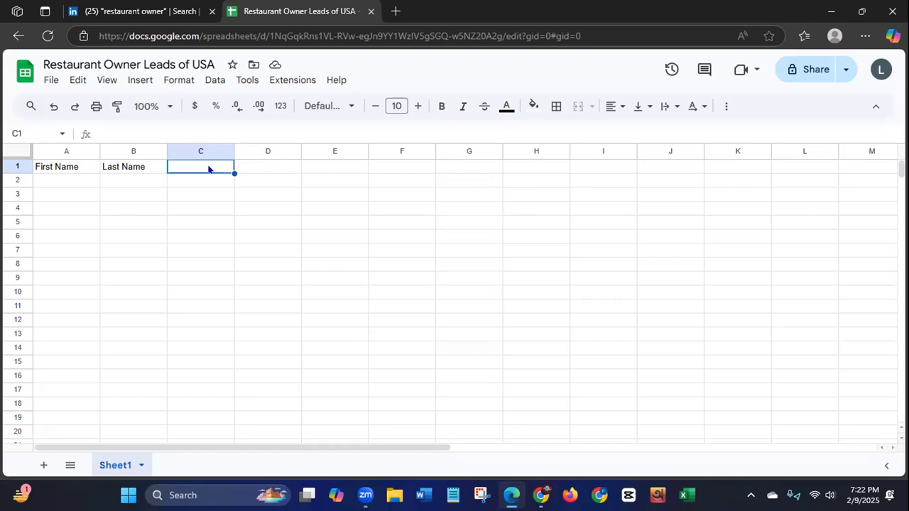
pyautogui.write('r')
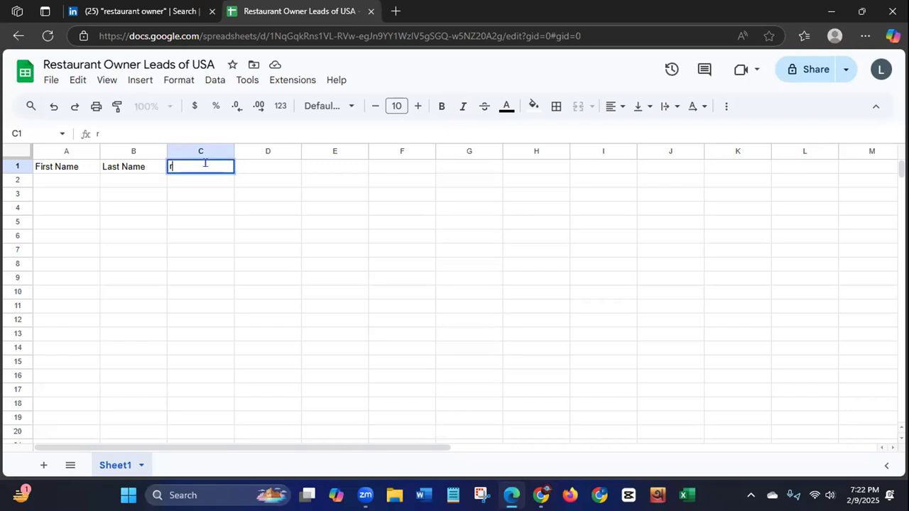
pyautogui.write('estauran')
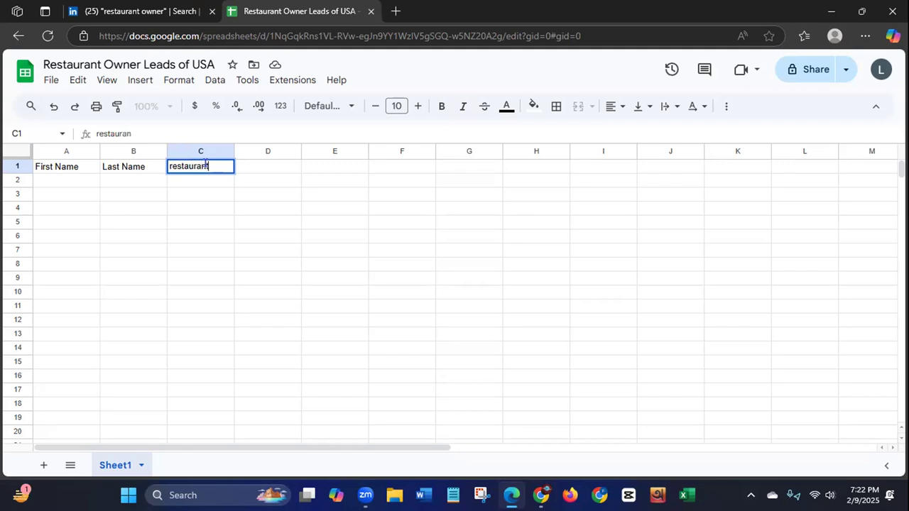
pyautogui.write('t Name')
pyautogui.click(170, 167)
pyautogui.press('Delete')
pyautogui.write('R')
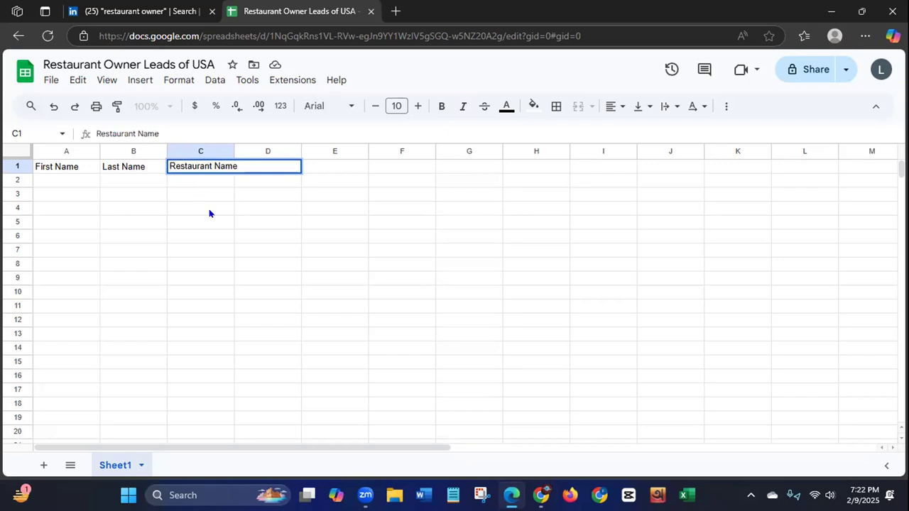
pyautogui.click(321, 166)
pyautogui.click(260, 170)
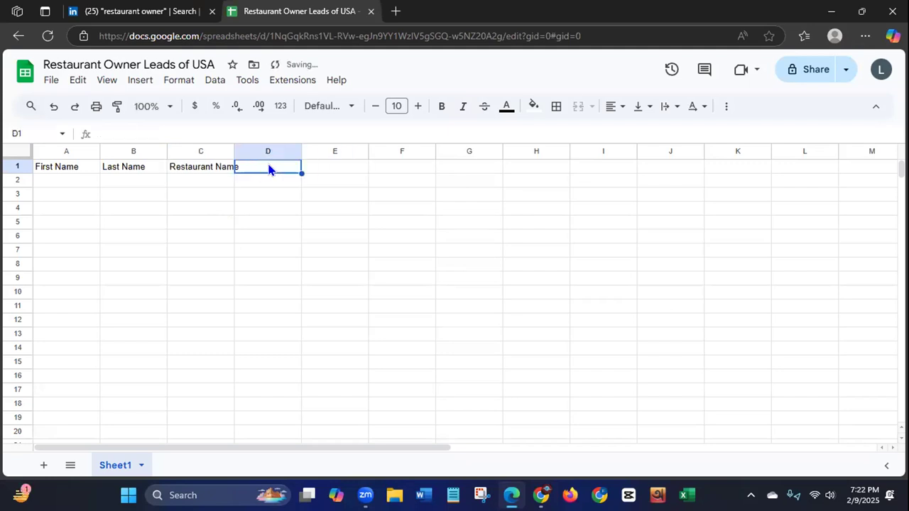
pyautogui.write('Lo')
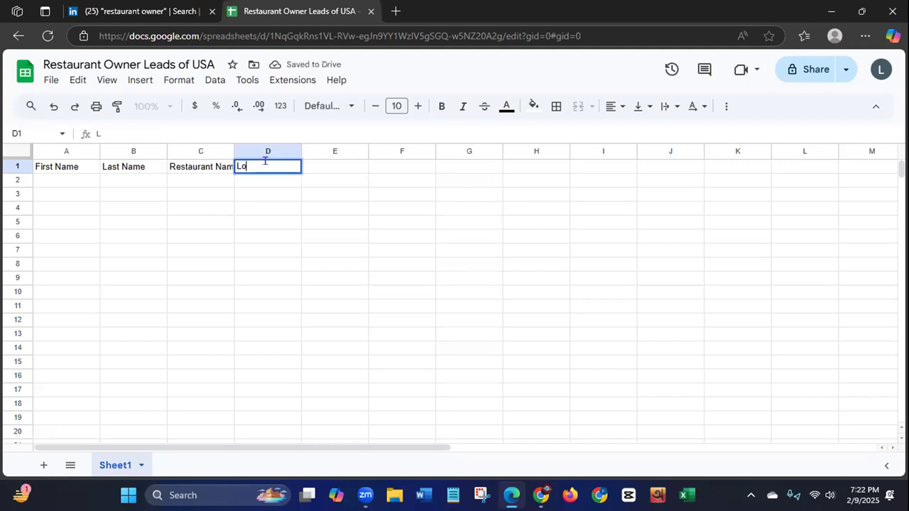
pyautogui.write('cation')
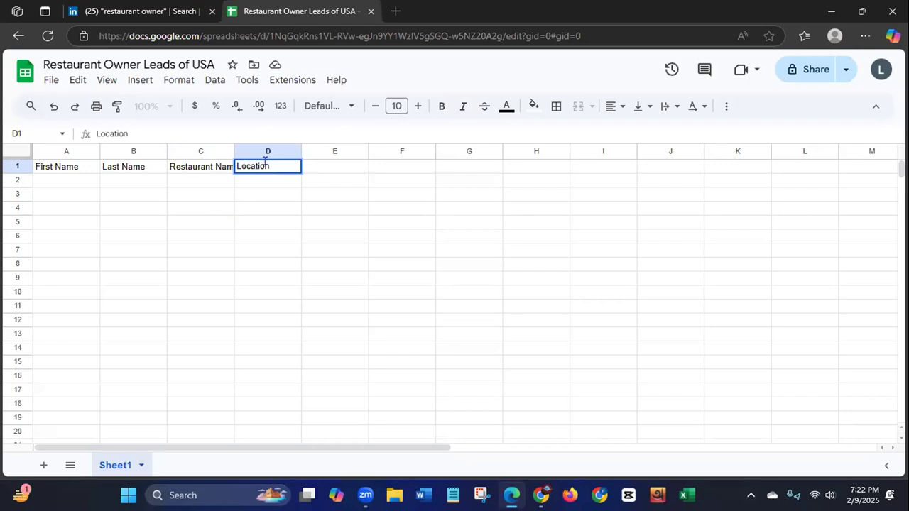
pyautogui.press('BackSpace')
pyautogui.press('BackSpace')
pyautogui.press('BackSpace')
pyautogui.press('BackSpace')
pyautogui.press('BackSpace')
pyautogui.press('BackSpace')
pyautogui.press('BackSpace')
pyautogui.press('BackSpace')
# Step: Enter the column header Address in D1
pyautogui.write('Adress')
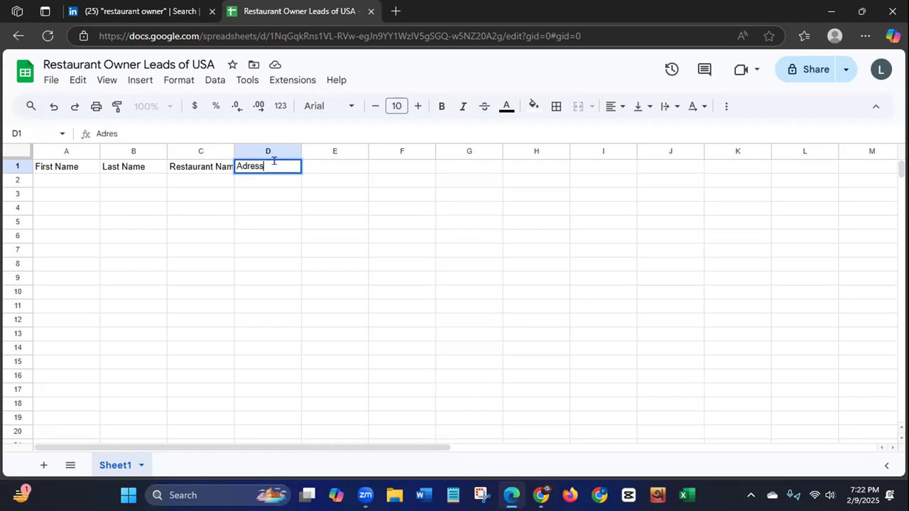
pyautogui.click(354, 168)
pyautogui.click(246, 169)
pyautogui.doubleClick(246, 168)
pyautogui.write('d')
# Step: Enter the column headers Location in E1 and Phone No in F1
pyautogui.click(344, 165)
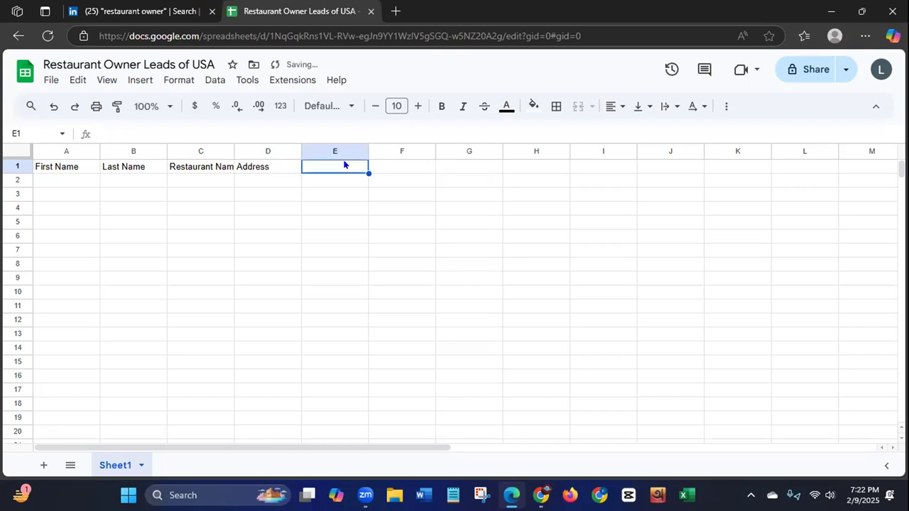
pyautogui.write('Lo')
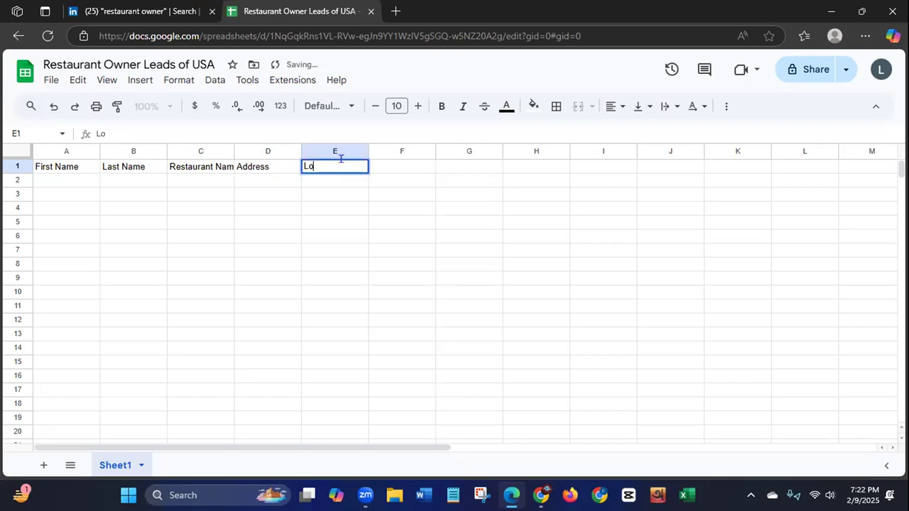
pyautogui.write('cation')
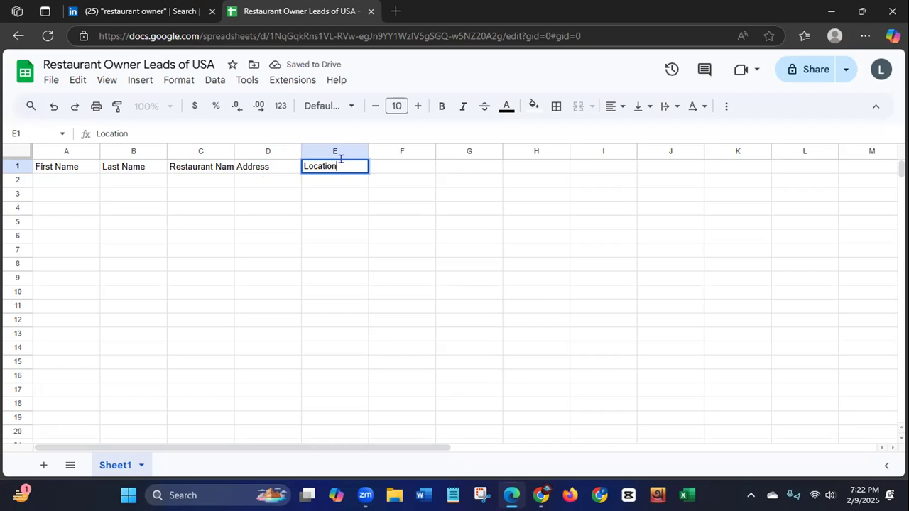
pyautogui.click(399, 166)
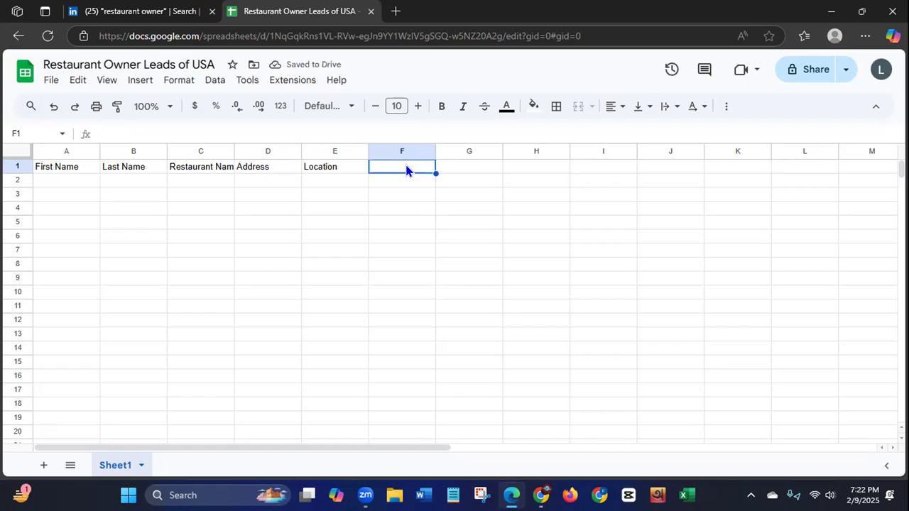
pyautogui.write('Phone No')
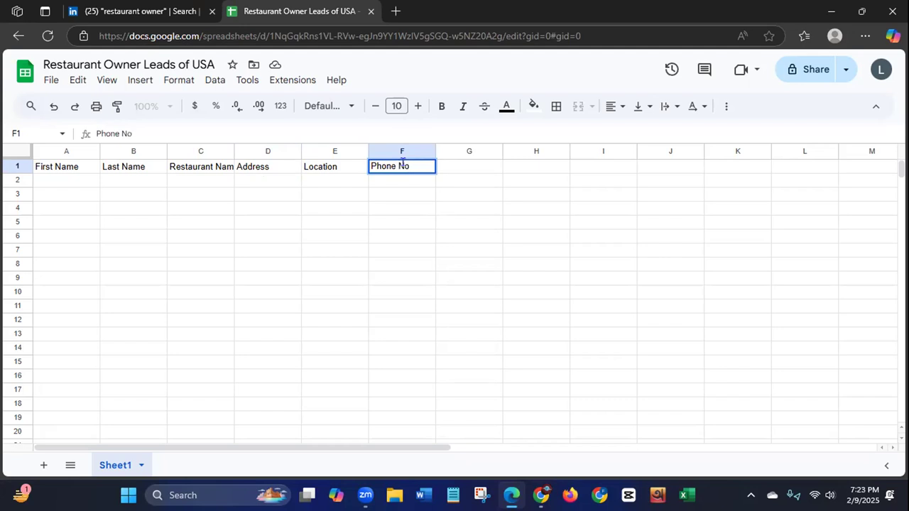
# Step: Enter the column headers Email ID in G1 and Profile URL in H1
pyautogui.click(472, 168)
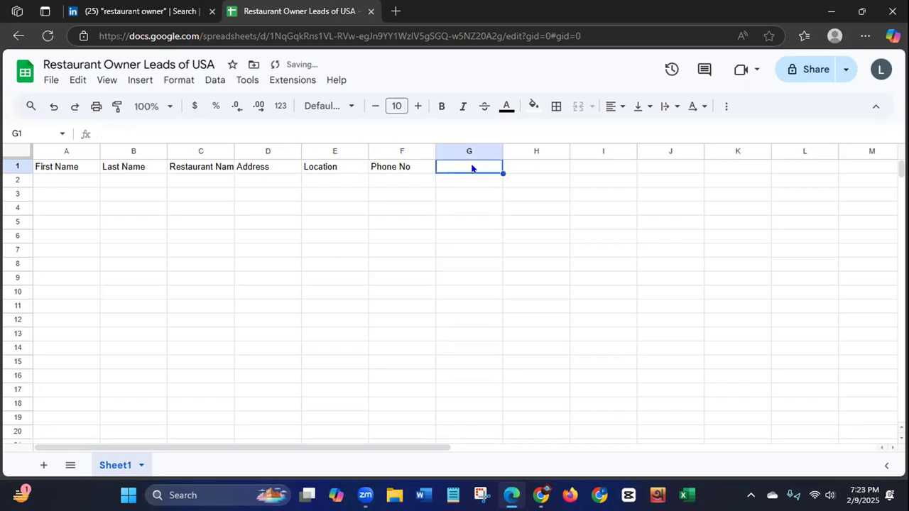
pyautogui.write('Emai')
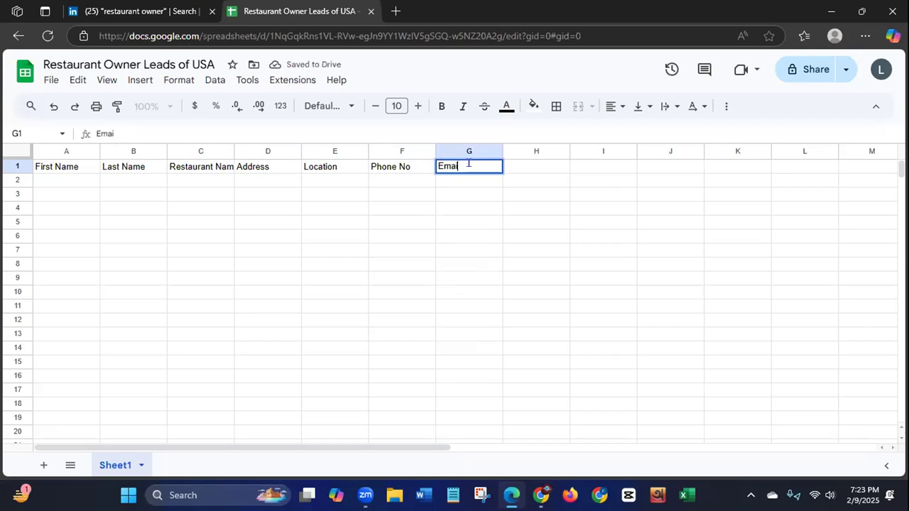
pyautogui.write('l ID')
pyautogui.click(543, 166)
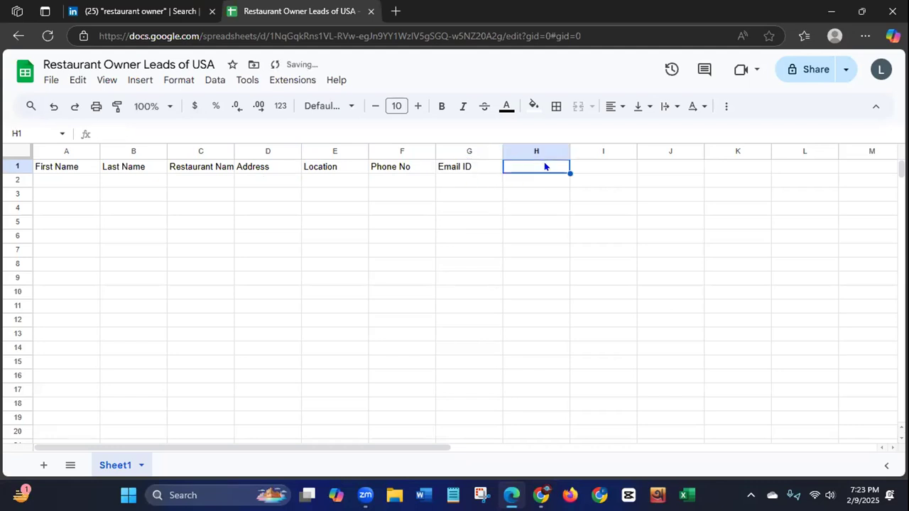
pyautogui.write('Pr')
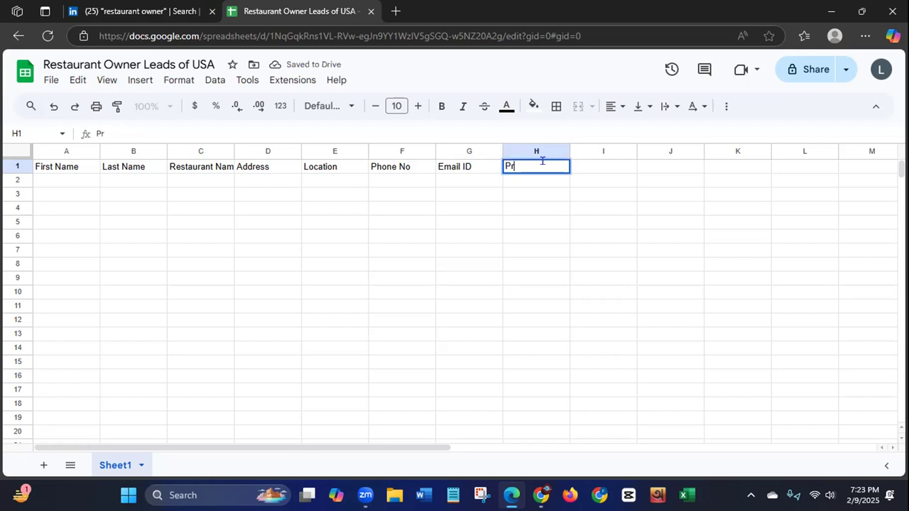
pyautogui.write('ofile URL')
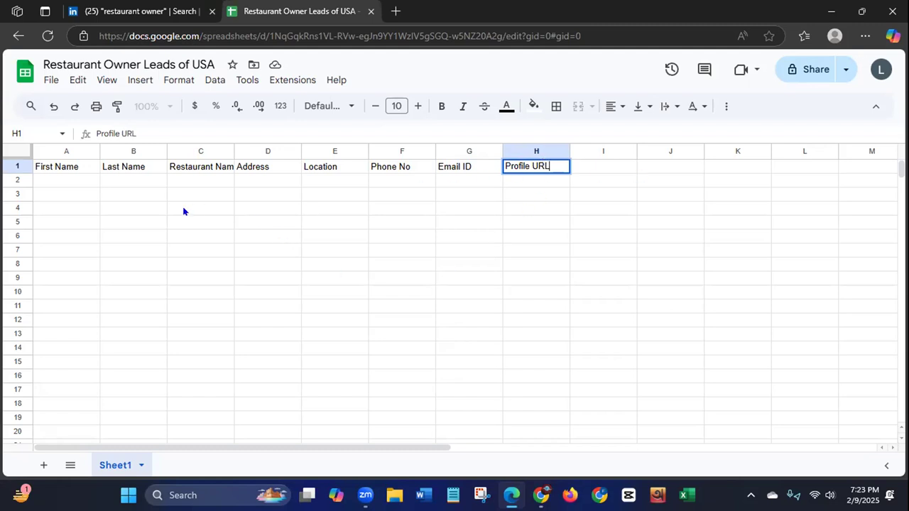
# Step: Format the whole header row 1 as bold with font size 14
pyautogui.click(19, 166)
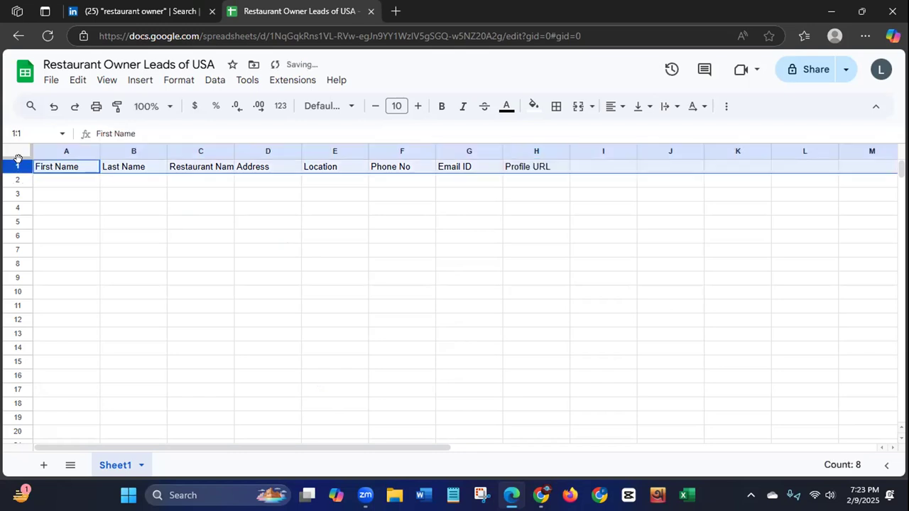
pyautogui.click(435, 109)
pyautogui.click(396, 106)
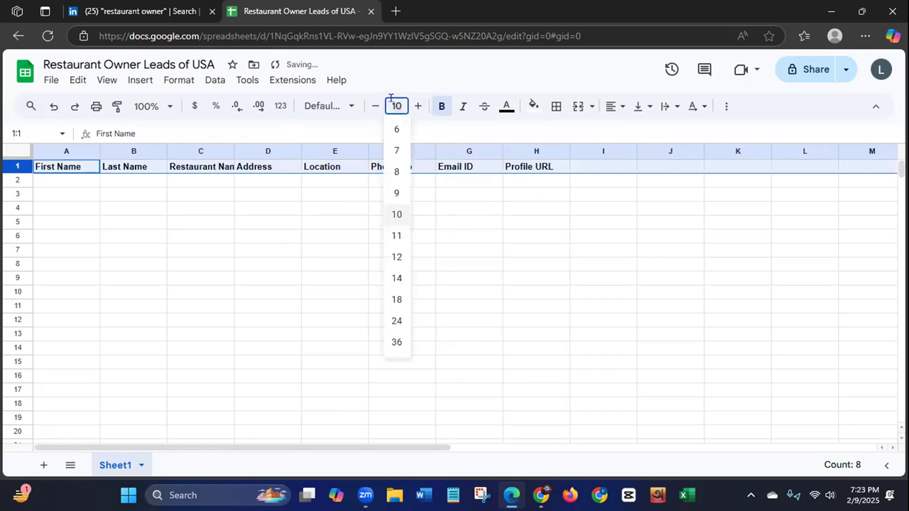
pyautogui.click(396, 278)
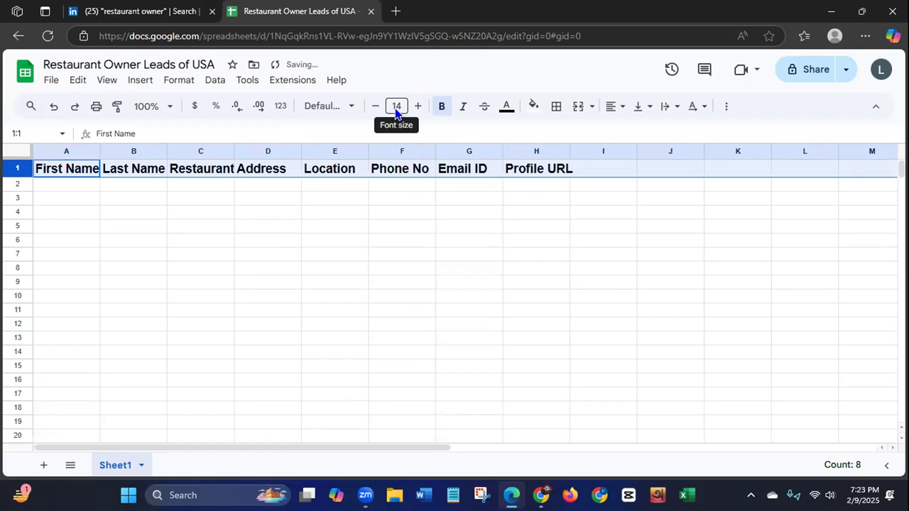
# Step: Try font size 18 on the header row and set it back to 14
pyautogui.click(396, 107)
pyautogui.click(399, 299)
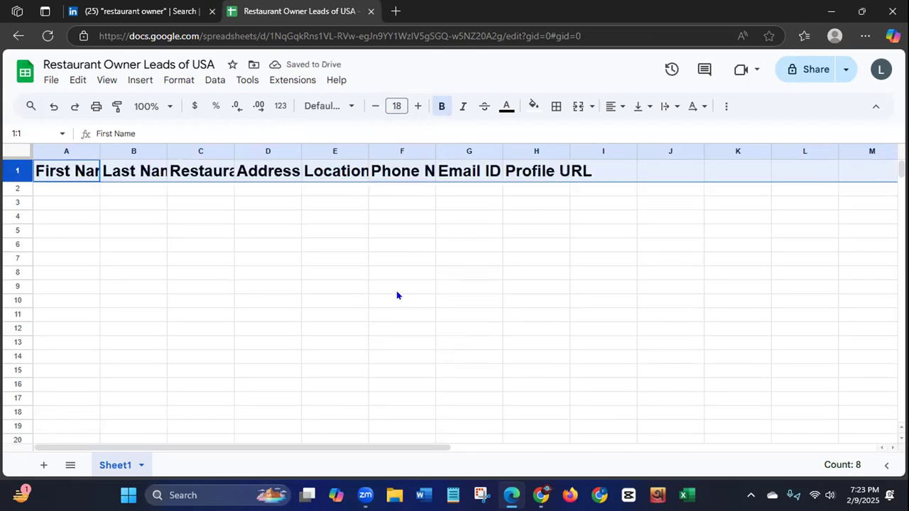
pyautogui.click(397, 106)
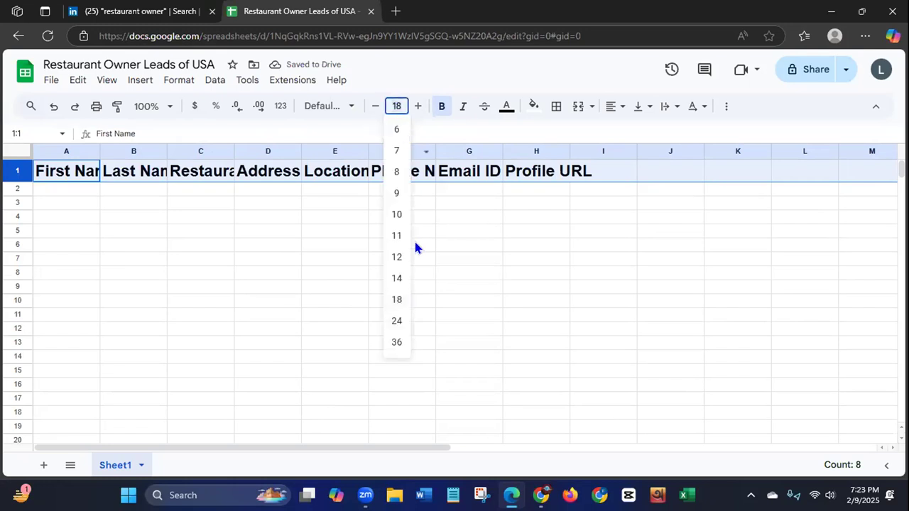
pyautogui.click(396, 279)
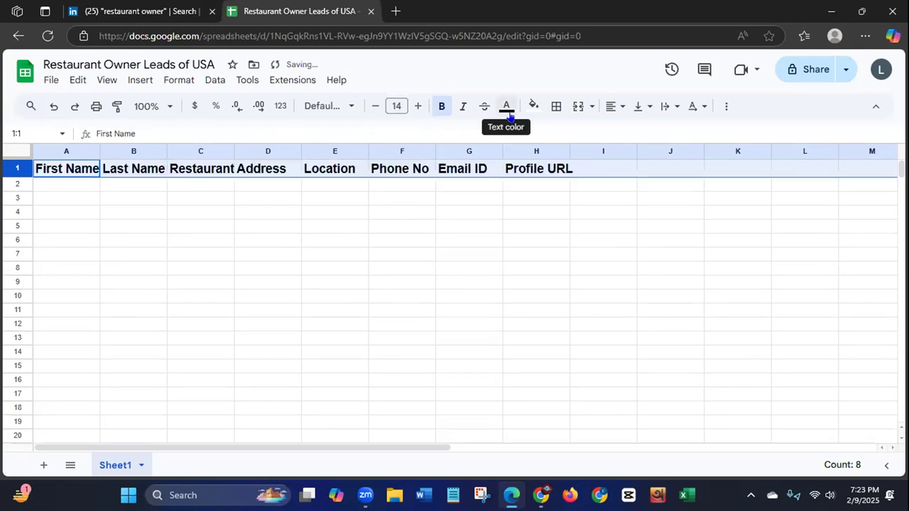
# Step: Format header row 1 with a dark green fill and white, centre-aligned text
pyautogui.click(532, 107)
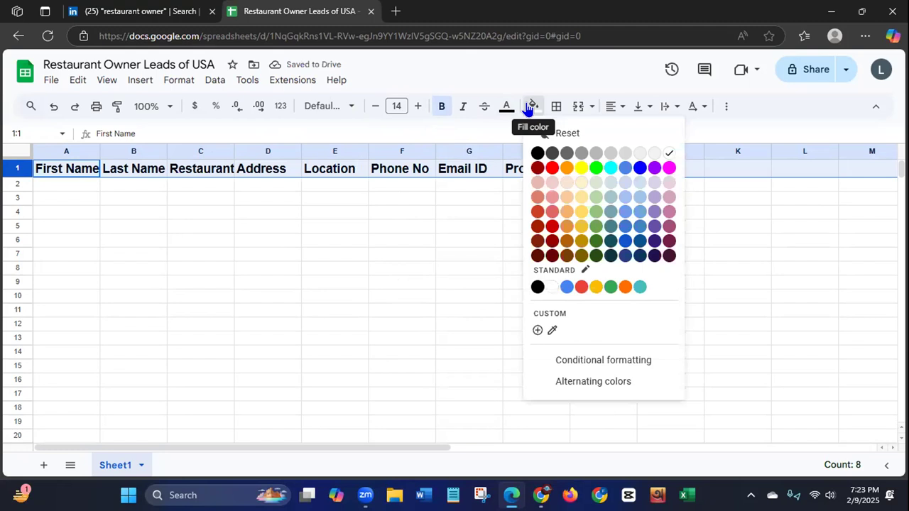
pyautogui.click(595, 241)
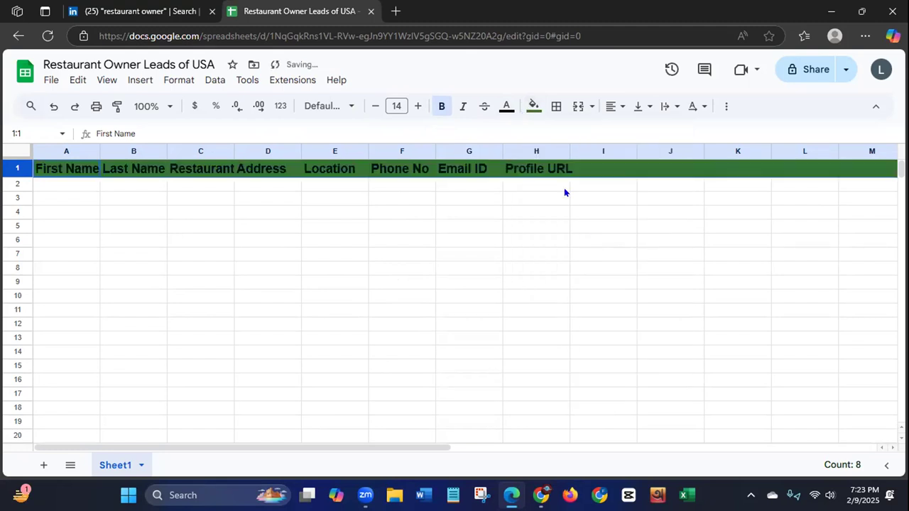
pyautogui.click(508, 110)
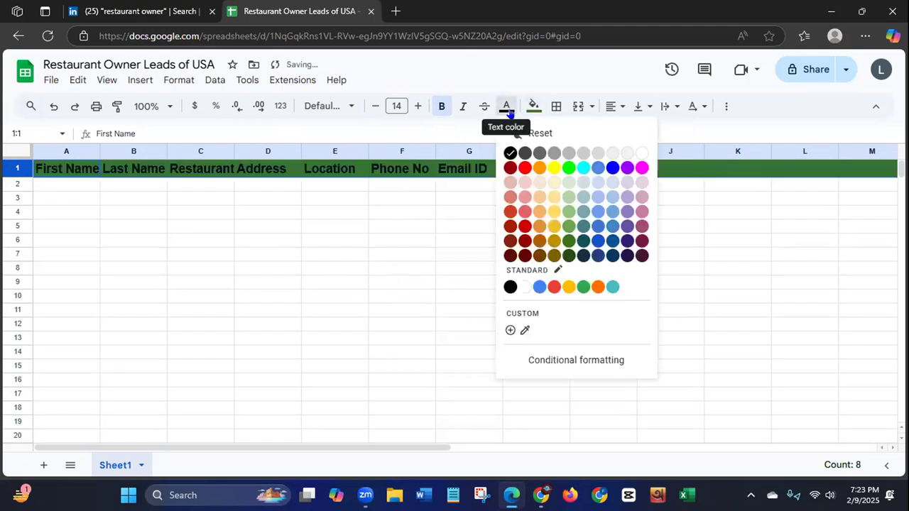
pyautogui.click(640, 154)
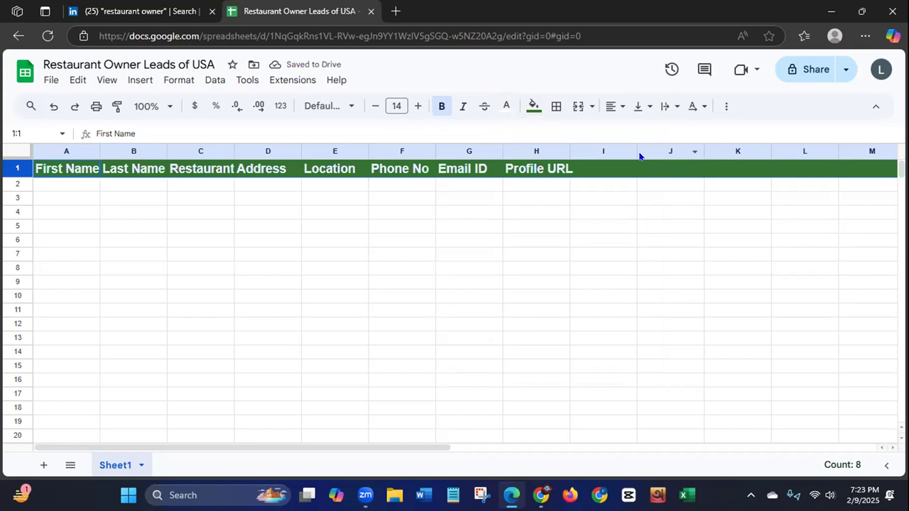
pyautogui.click(613, 108)
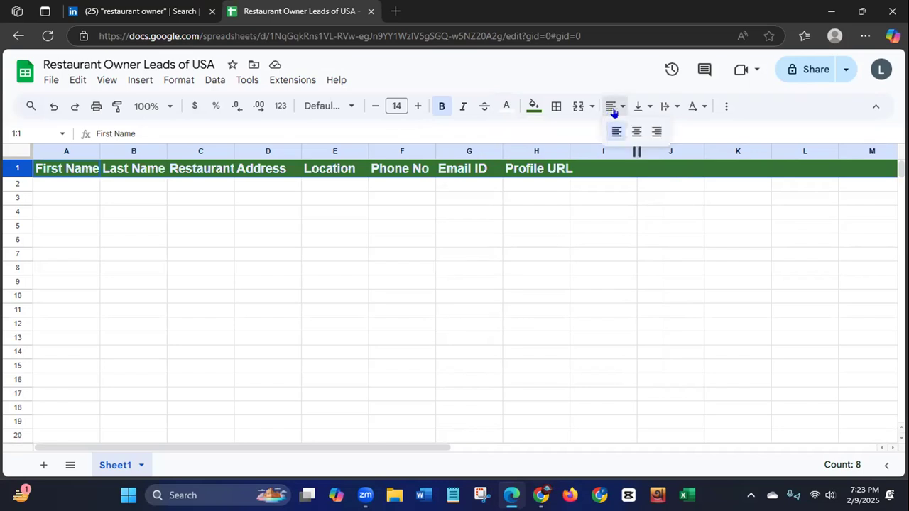
pyautogui.click(636, 133)
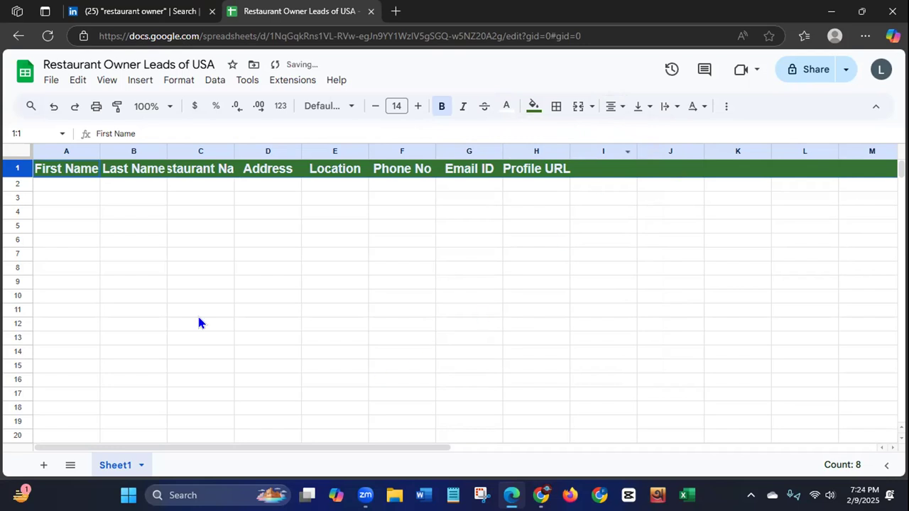
# Step: Widen columns A through H so each header fits fully with spare room, giving Profile URL the widest column
pyautogui.moveTo(100, 150); pyautogui.dragTo(126, 150)
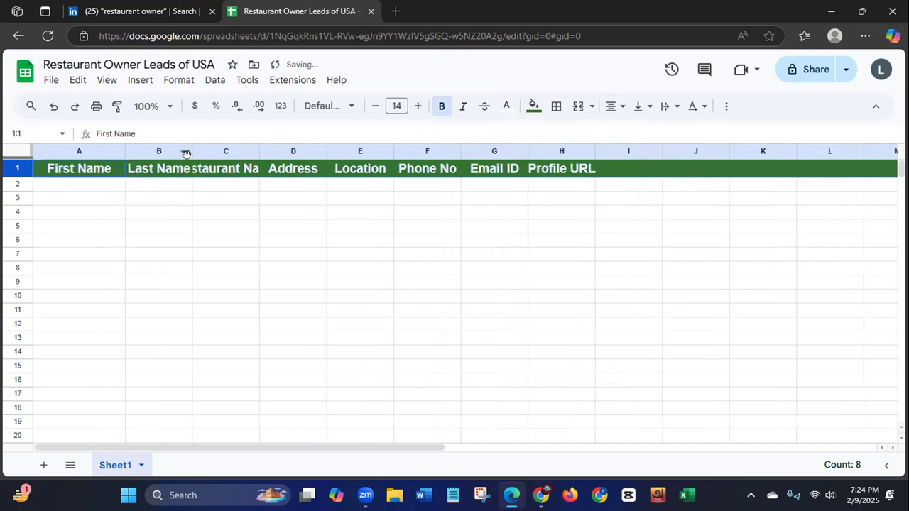
pyautogui.moveTo(192, 150); pyautogui.dragTo(230, 150)
pyautogui.moveTo(297, 151); pyautogui.dragTo(360, 151)
pyautogui.moveTo(422, 150); pyautogui.dragTo(476, 149)
pyautogui.moveTo(540, 149); pyautogui.dragTo(600, 150)
pyautogui.moveTo(667, 151); pyautogui.dragTo(741, 151)
pyautogui.moveTo(808, 151); pyautogui.dragTo(881, 149)
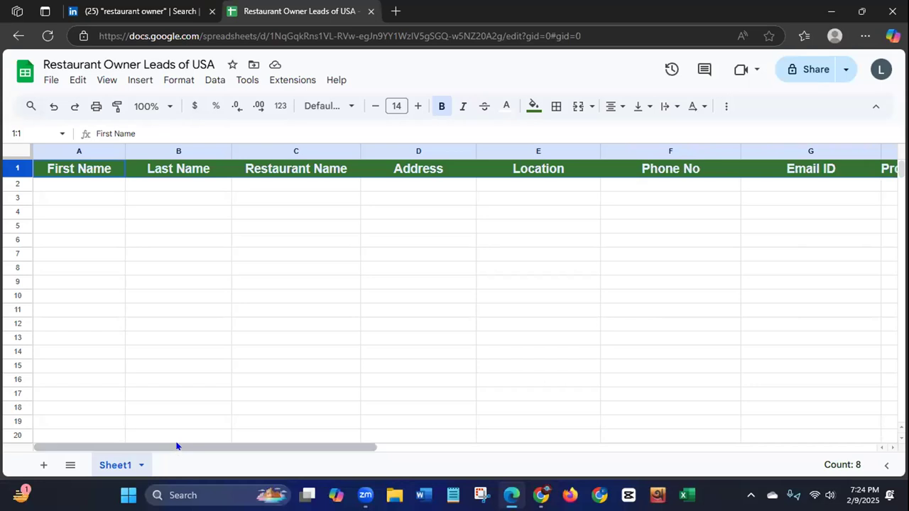
pyautogui.moveTo(177, 446); pyautogui.dragTo(209, 446)
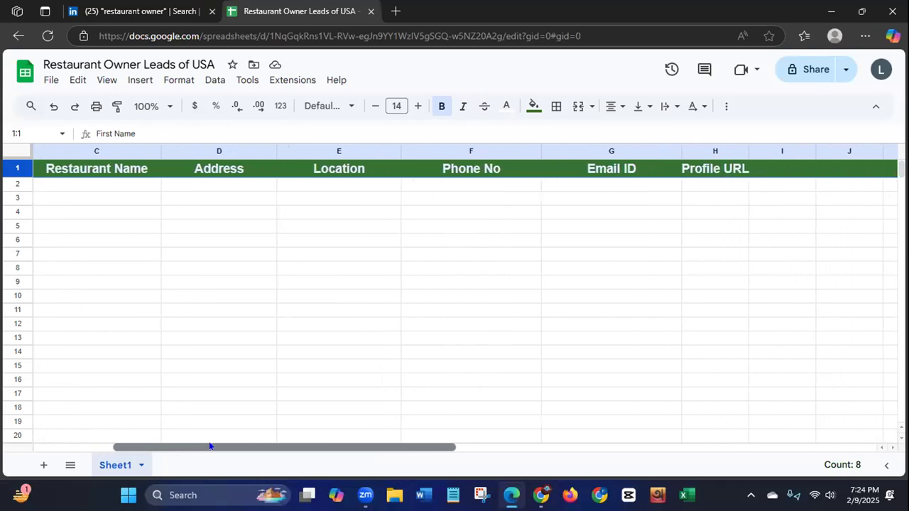
pyautogui.moveTo(748, 151); pyautogui.dragTo(897, 152)
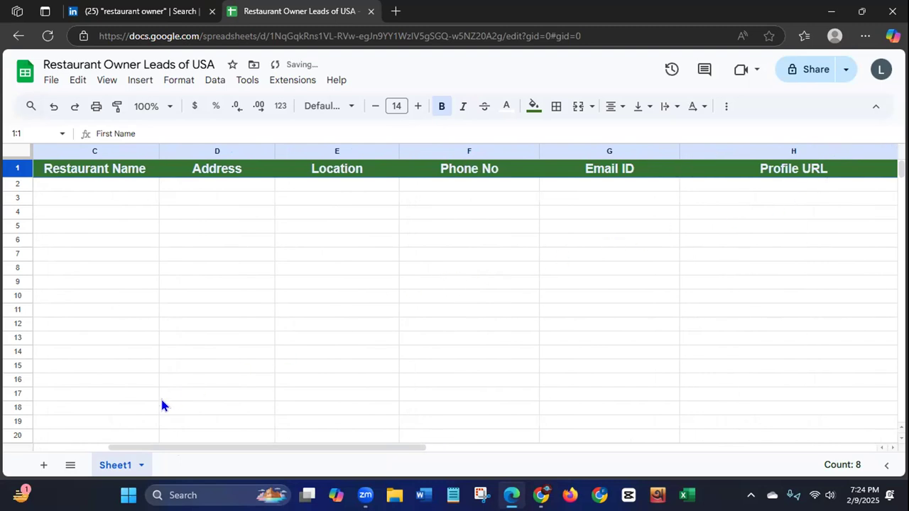
pyautogui.moveTo(183, 450); pyautogui.dragTo(21, 379)
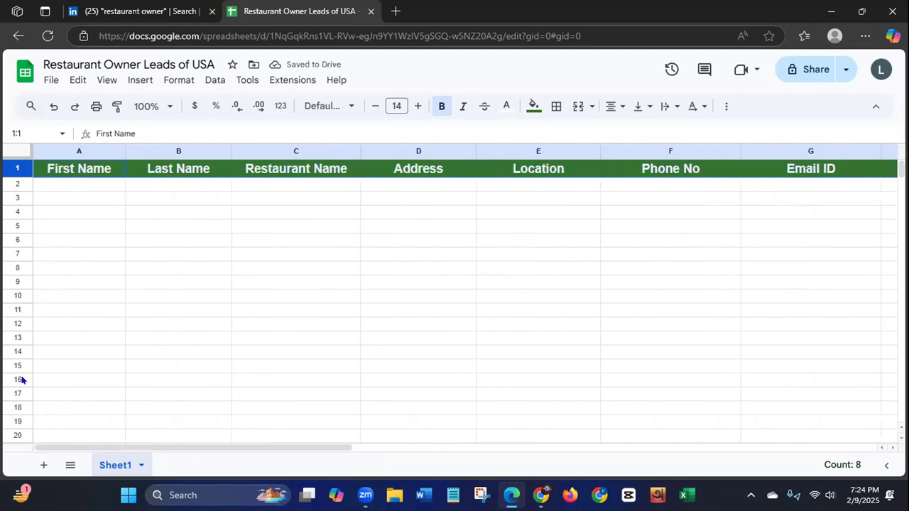
# Step: From the LinkedIn people results, open the profiles of the Dolan Uyghur Restaurant, Meraki Restaurant Group and Red Apple Restaurant owners in separate browser tabs
pyautogui.click(143, 13)
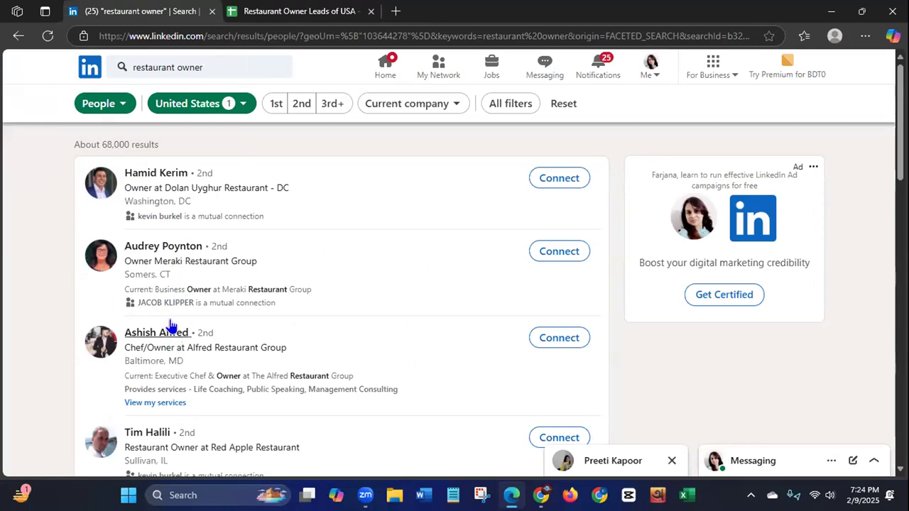
pyautogui.rightClick(158, 178)
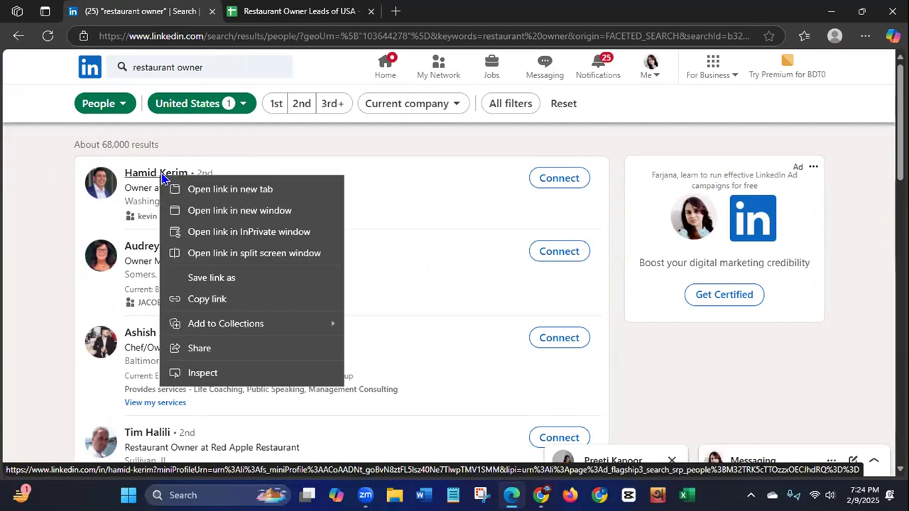
pyautogui.click(178, 189)
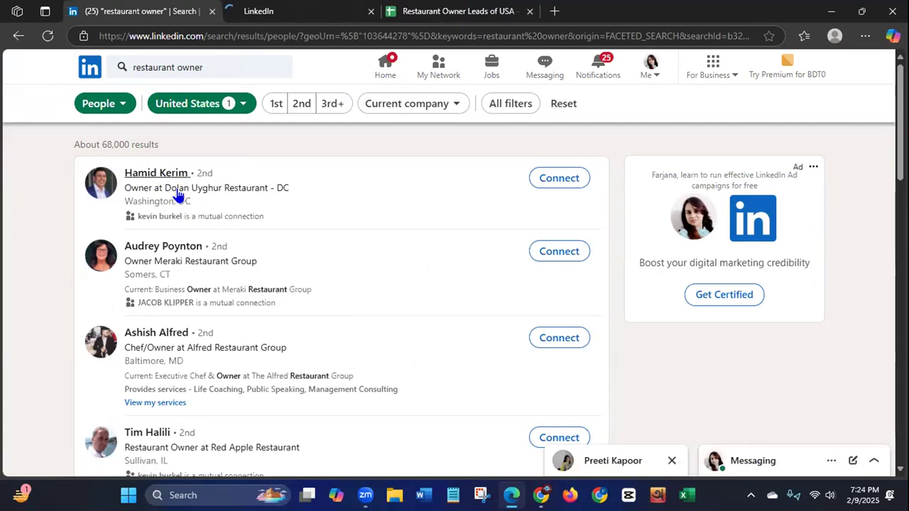
pyautogui.rightClick(148, 252)
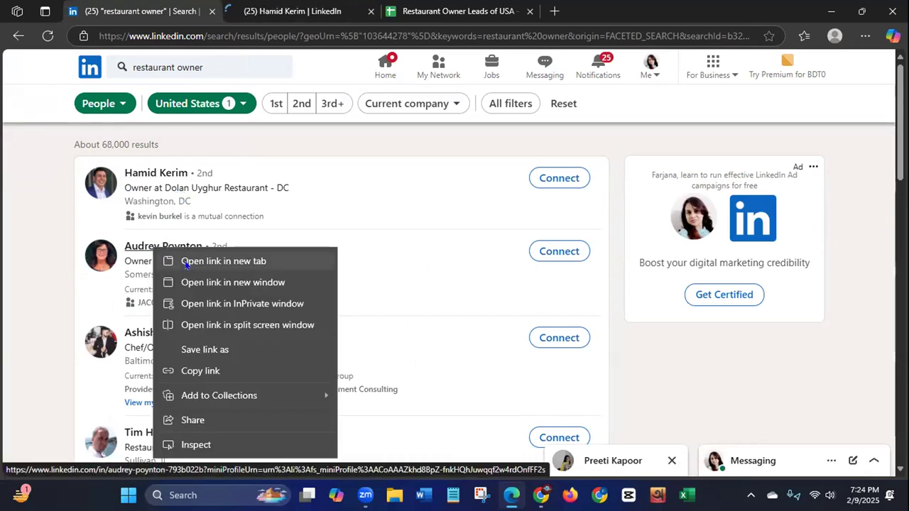
pyautogui.click(187, 262)
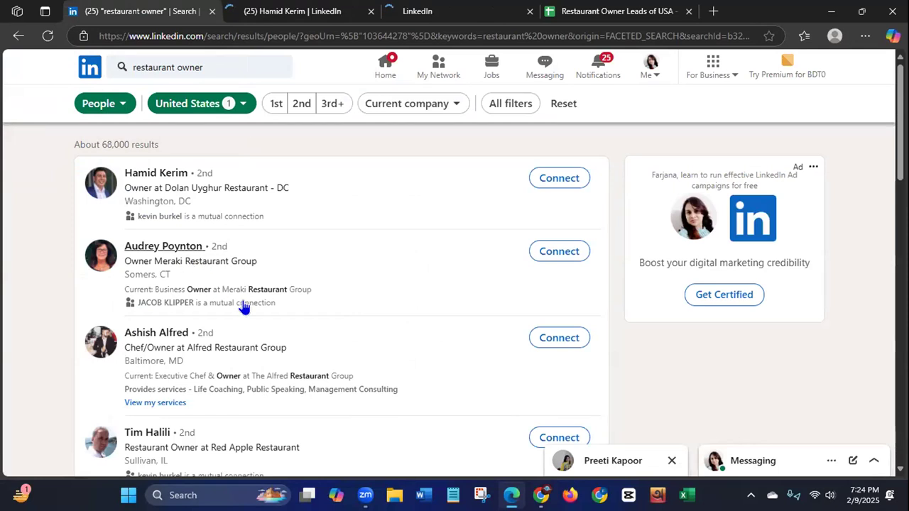
pyautogui.scroll(-2, 341, 298)
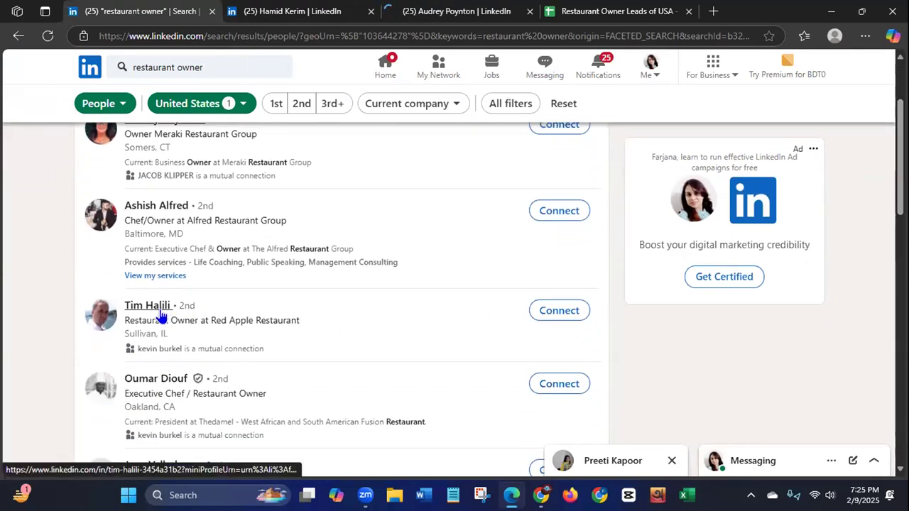
pyautogui.rightClick(154, 307)
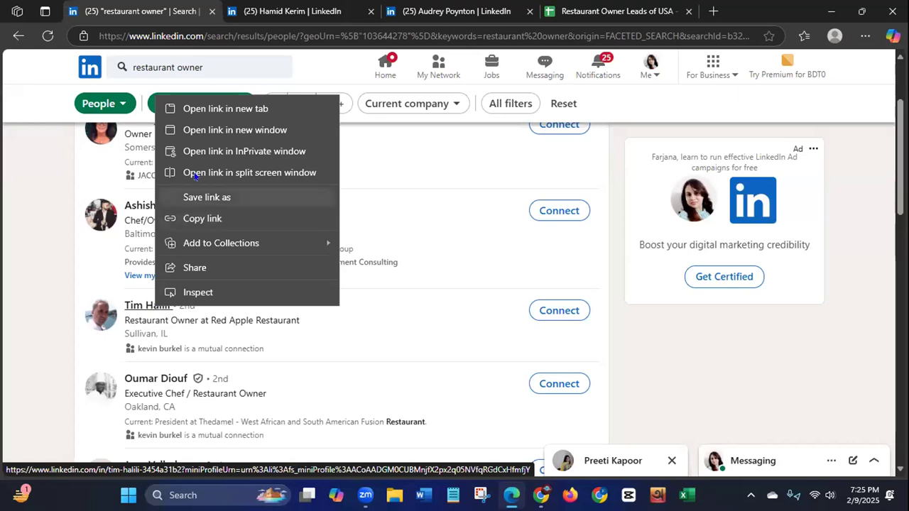
pyautogui.click(299, 109)
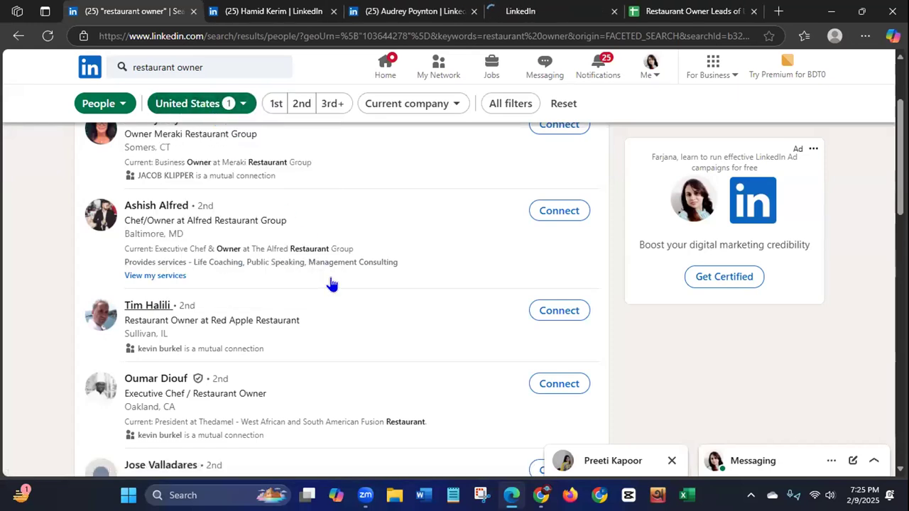
# Step: Check the Dolan Uyghur Restaurant owner's profile and enter the owner's capitalised first name in A2 of the lead sheet
pyautogui.click(282, 14)
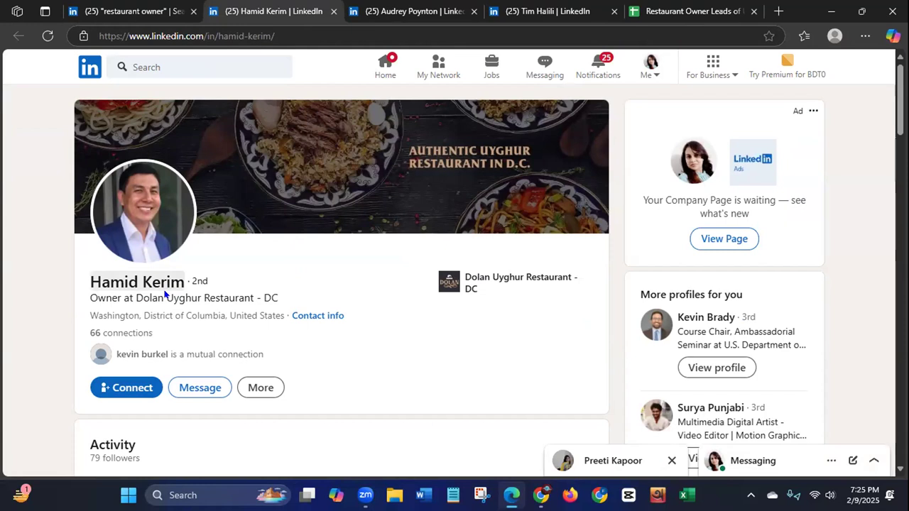
pyautogui.click(681, 11)
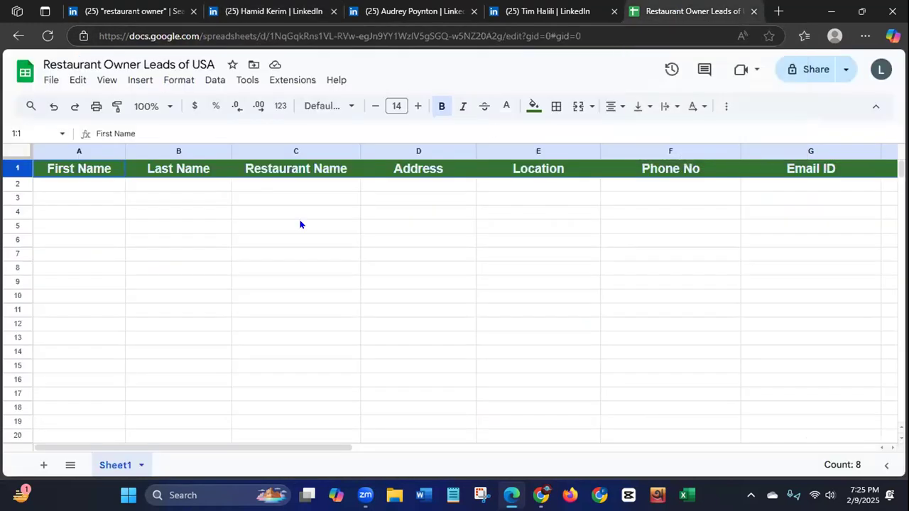
pyautogui.click(79, 186)
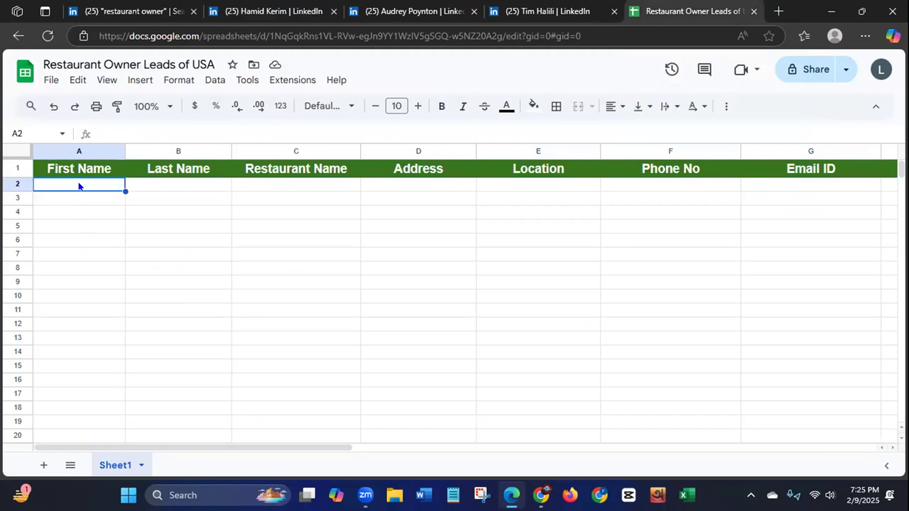
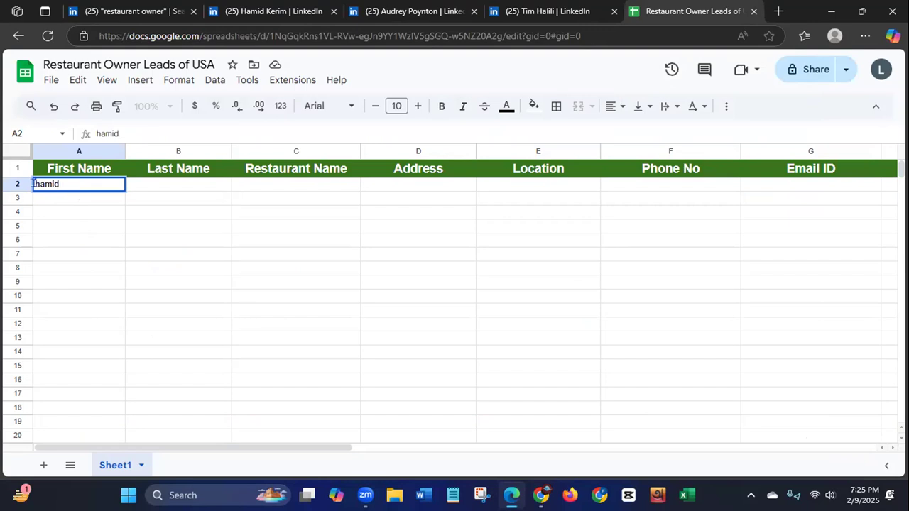
pyautogui.press('Home')
pyautogui.press('Delete')
pyautogui.write('H')
# Step: Enter the Dolan Uyghur Restaurant owner's last name in B2
pyautogui.click(183, 188)
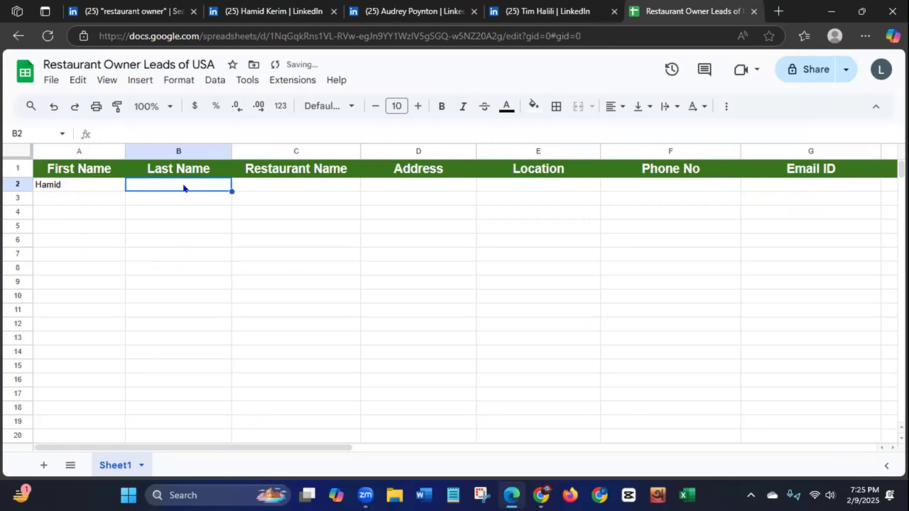
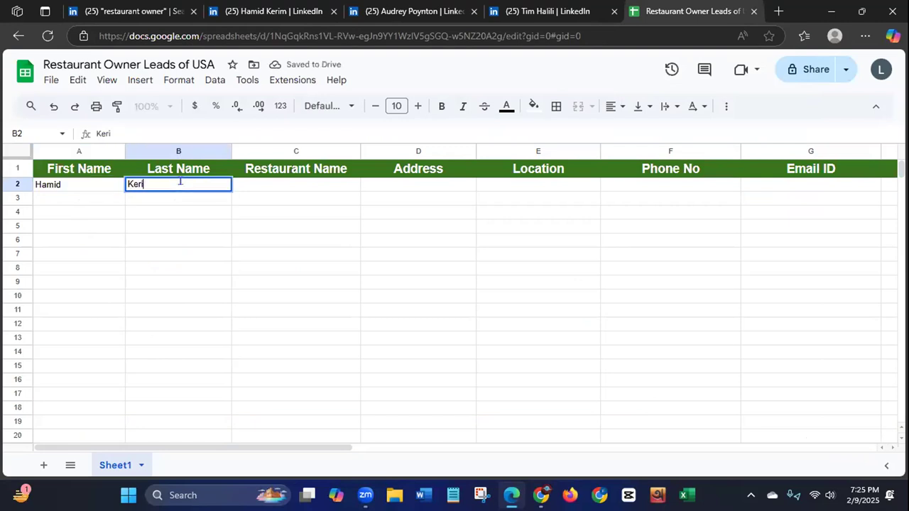
# Step: Copy the restaurant name Dolan Uyghur Restaurant - DC from the owner's LinkedIn profile into C2 and widen columns C and D
pyautogui.click(290, 189)
pyautogui.click(266, 11)
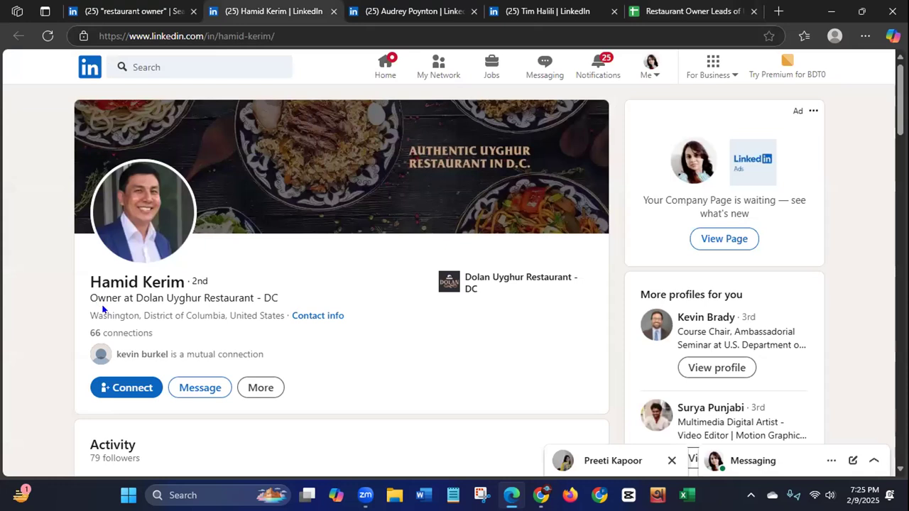
pyautogui.moveTo(131, 298); pyautogui.dragTo(284, 293)
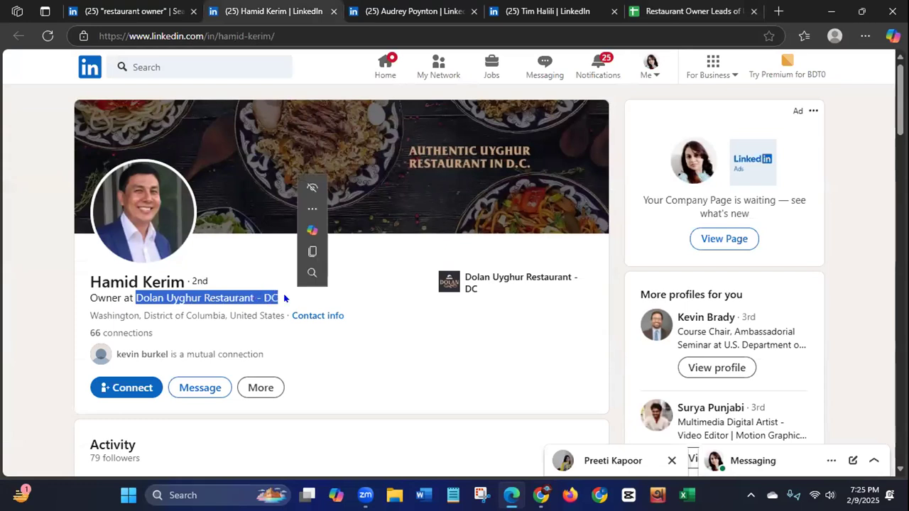
pyautogui.rightClick(206, 299)
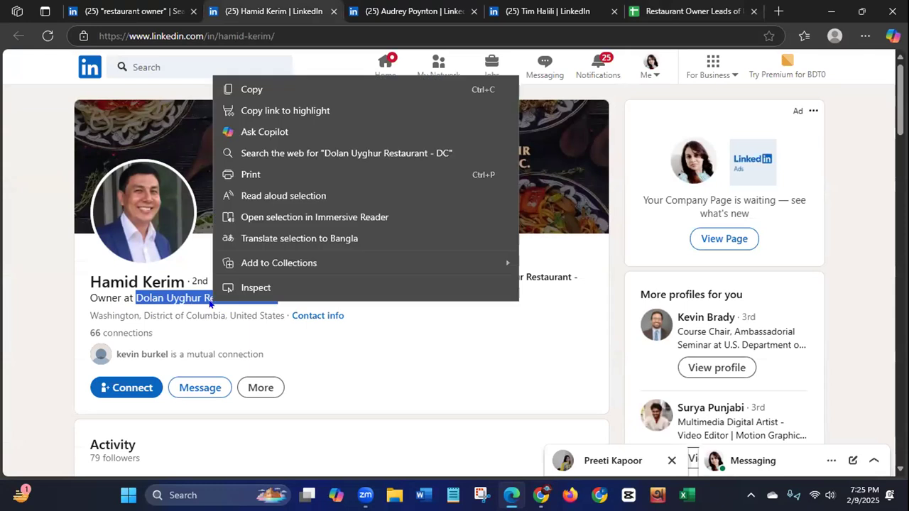
pyautogui.click(255, 87)
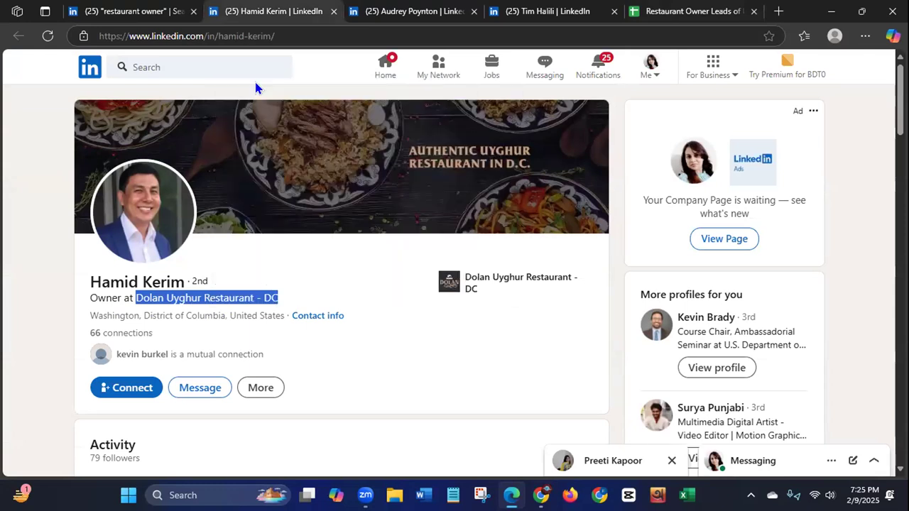
pyautogui.click(692, 13)
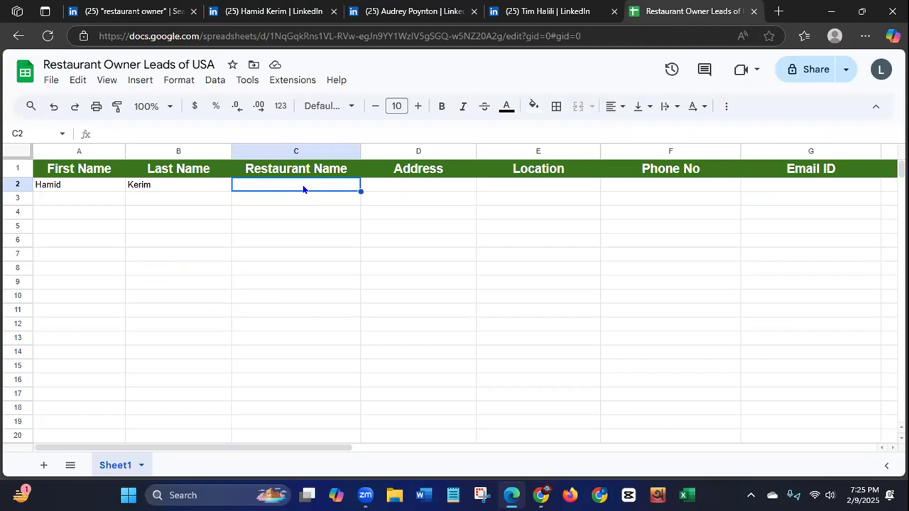
pyautogui.hotkey('ctrl', 'v')
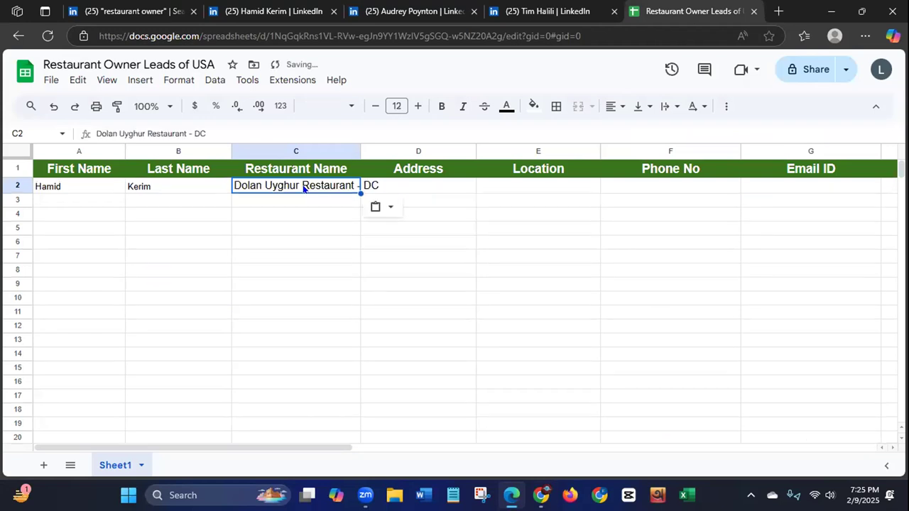
pyautogui.moveTo(360, 150); pyautogui.dragTo(376, 148)
pyautogui.moveTo(495, 150); pyautogui.dragTo(521, 149)
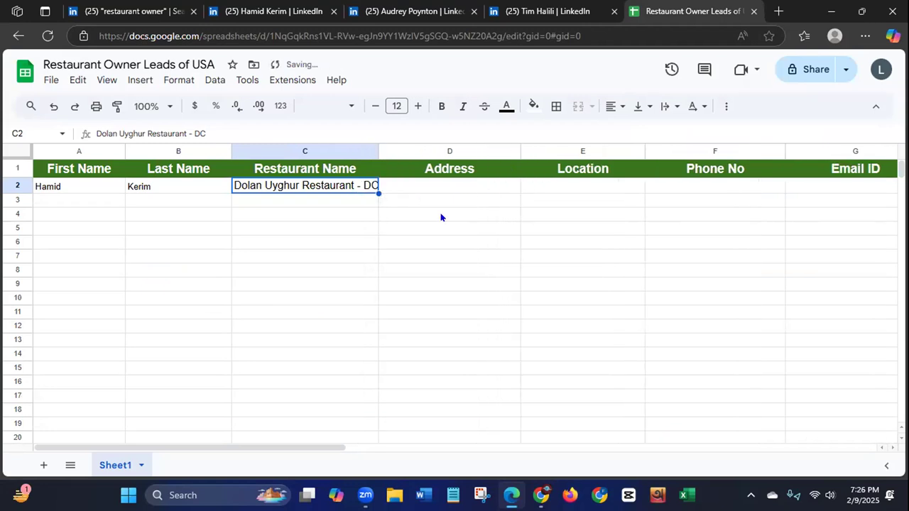
# Step: Copy Washington, District of Columbia from the Dolan Uyghur Restaurant owner's LinkedIn profile into D2 and widen column D to fit
pyautogui.click(269, 13)
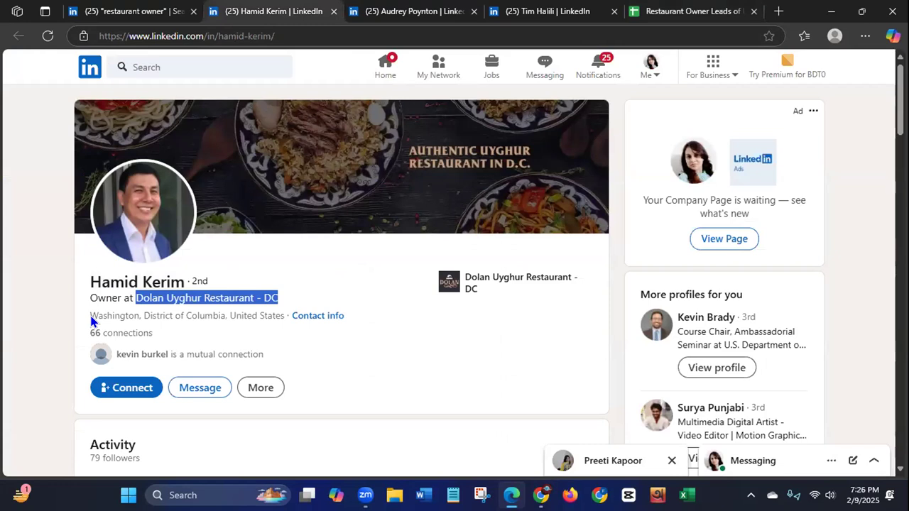
pyautogui.moveTo(89, 318); pyautogui.dragTo(225, 312)
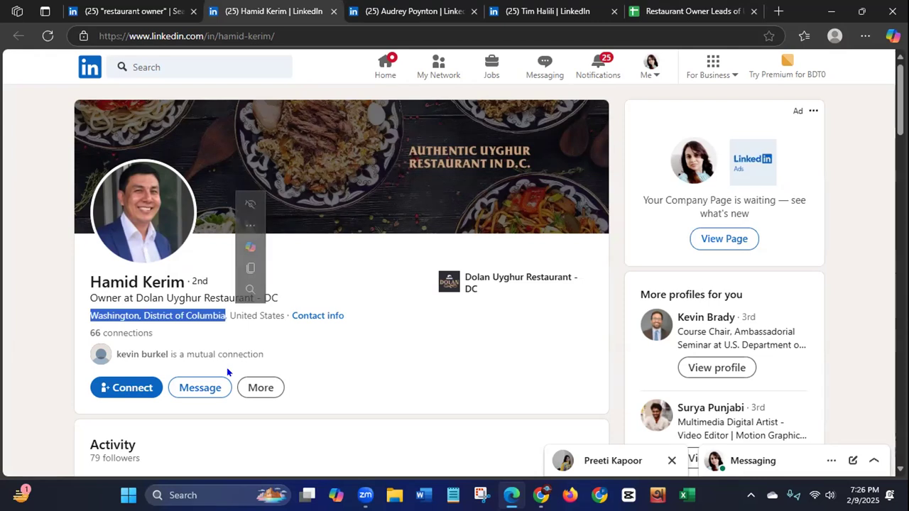
pyautogui.rightClick(194, 318)
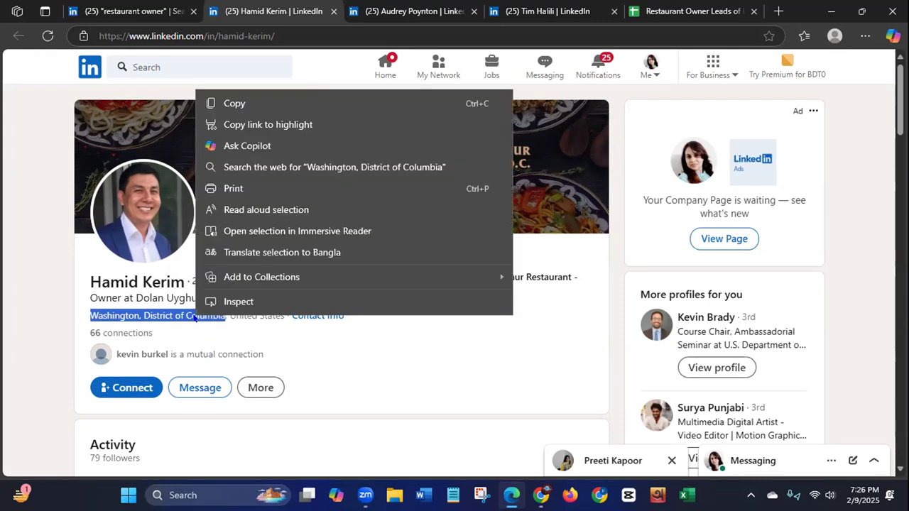
pyautogui.click(224, 102)
pyautogui.click(657, 13)
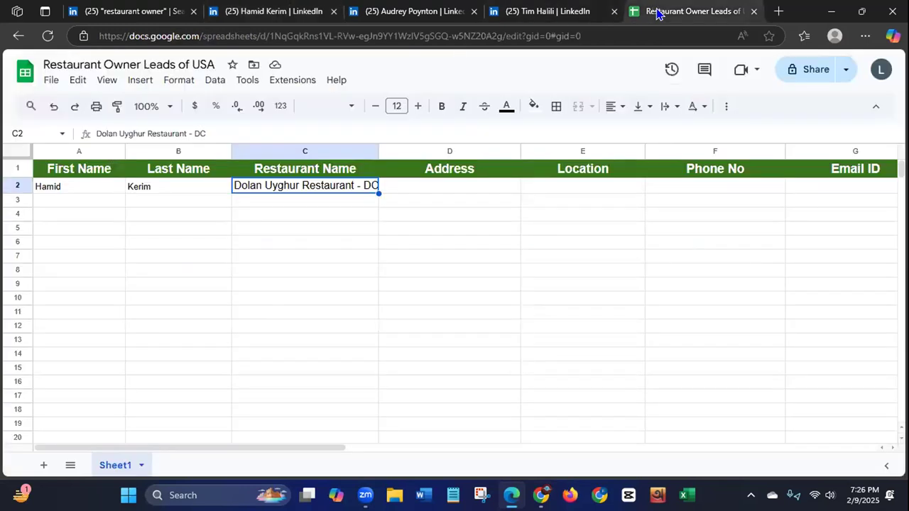
pyautogui.click(439, 189)
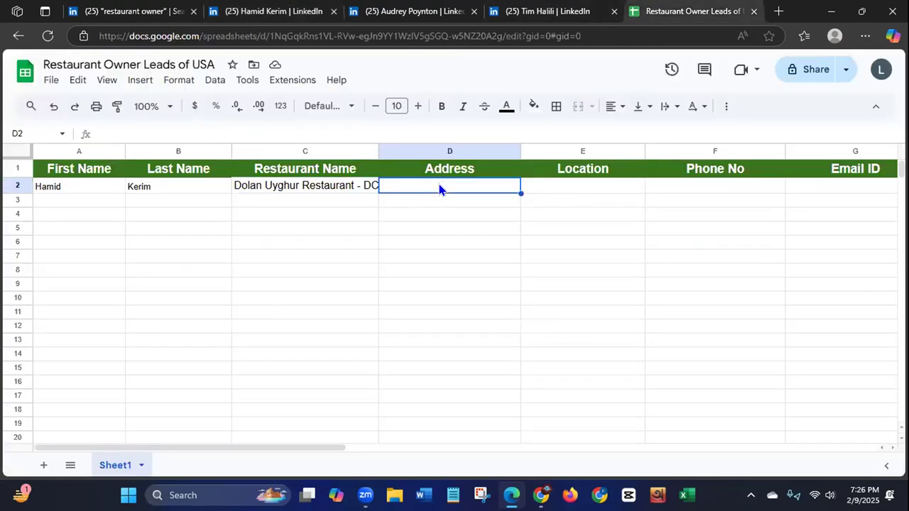
pyautogui.hotkey('ctrl', 'v')
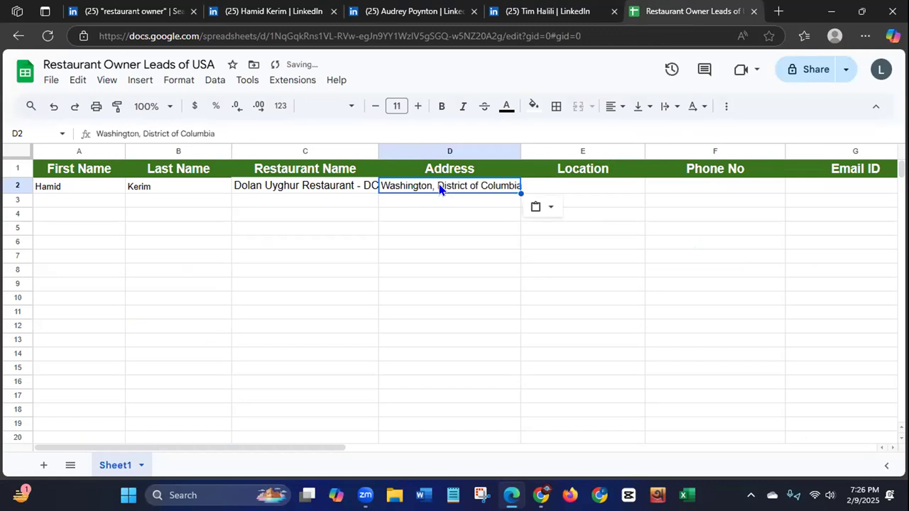
pyautogui.moveTo(522, 149); pyautogui.dragTo(534, 149)
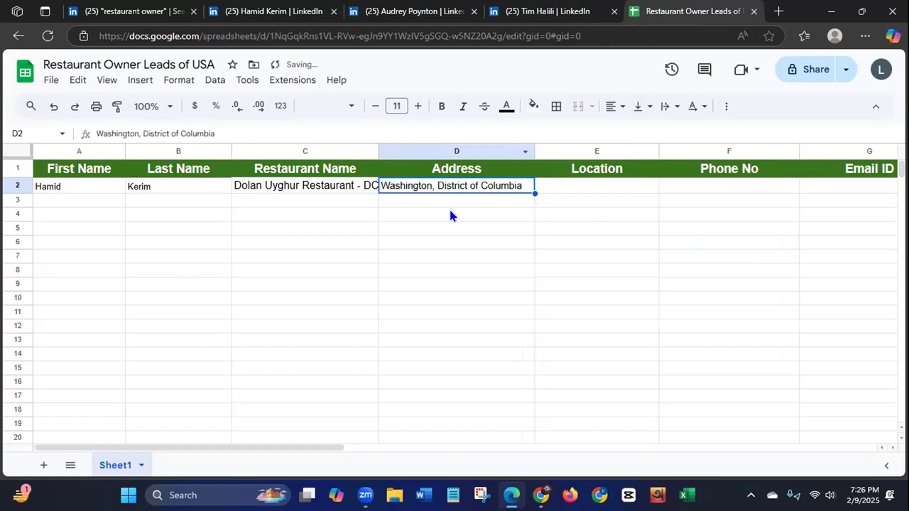
# Step: Copy the country United States from the same LinkedIn profile into E2 and widen column C to fit the restaurant name
pyautogui.click(270, 11)
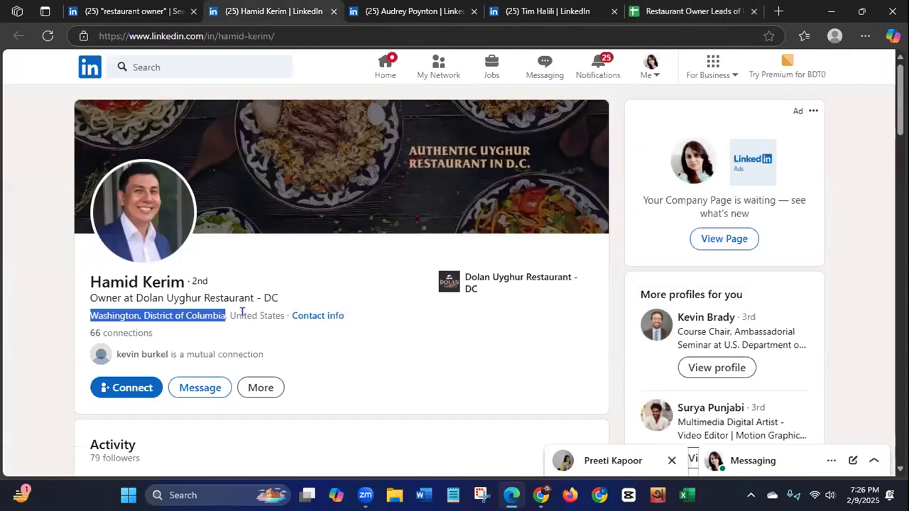
pyautogui.moveTo(229, 316); pyautogui.dragTo(285, 316)
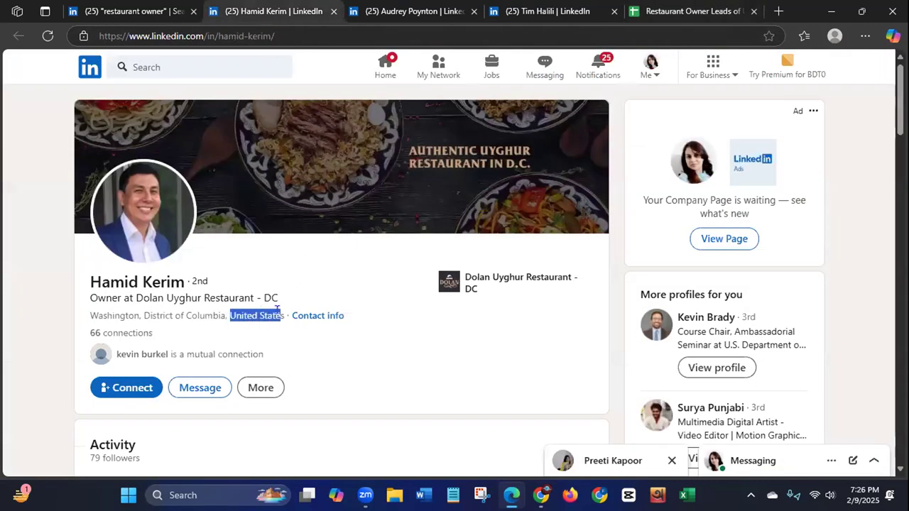
pyautogui.rightClick(270, 320)
pyautogui.click(310, 107)
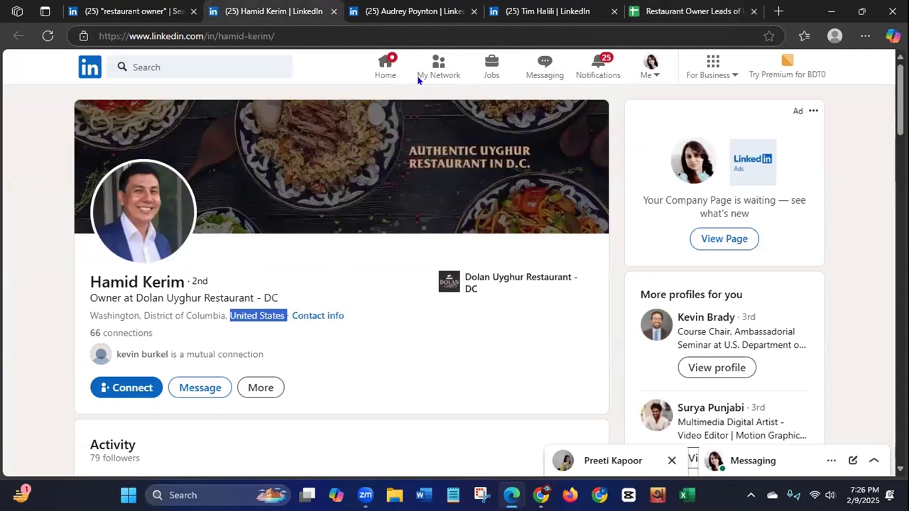
pyautogui.click(665, 11)
pyautogui.click(615, 187)
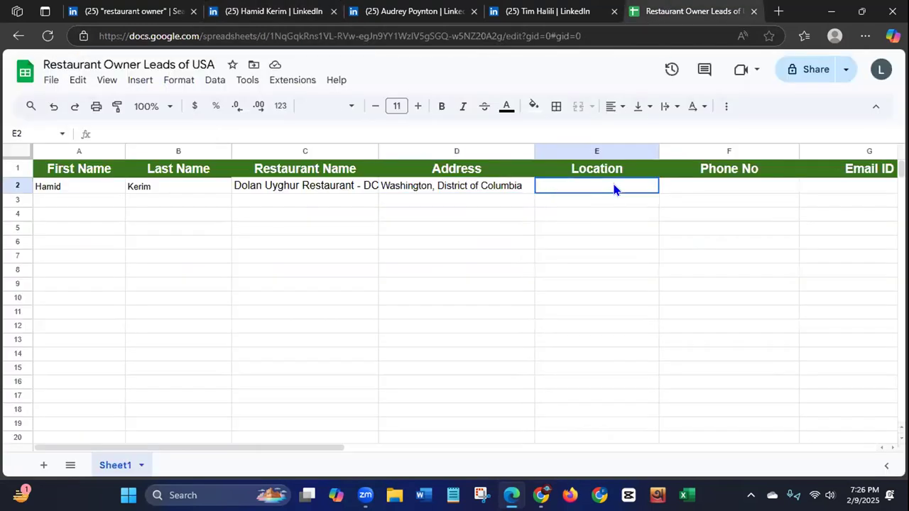
pyautogui.hotkey('ctrl', 'v')
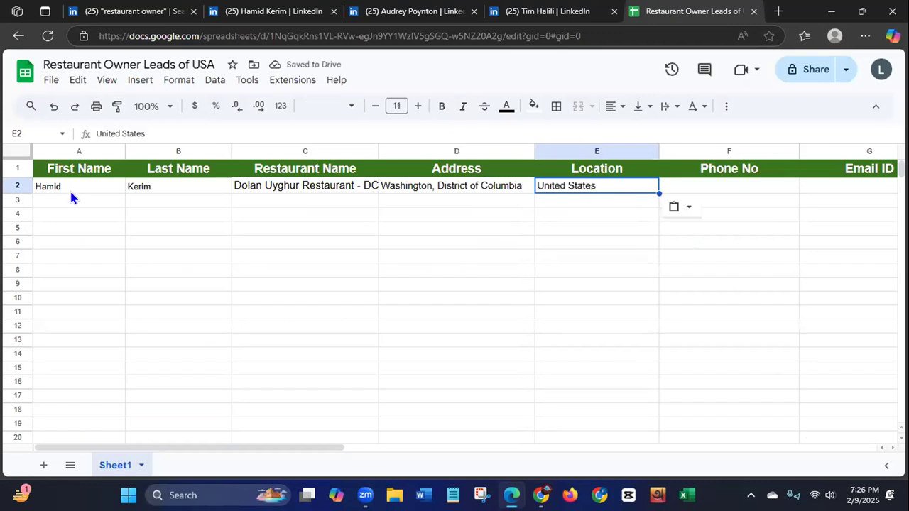
pyautogui.moveTo(379, 149); pyautogui.dragTo(393, 149)
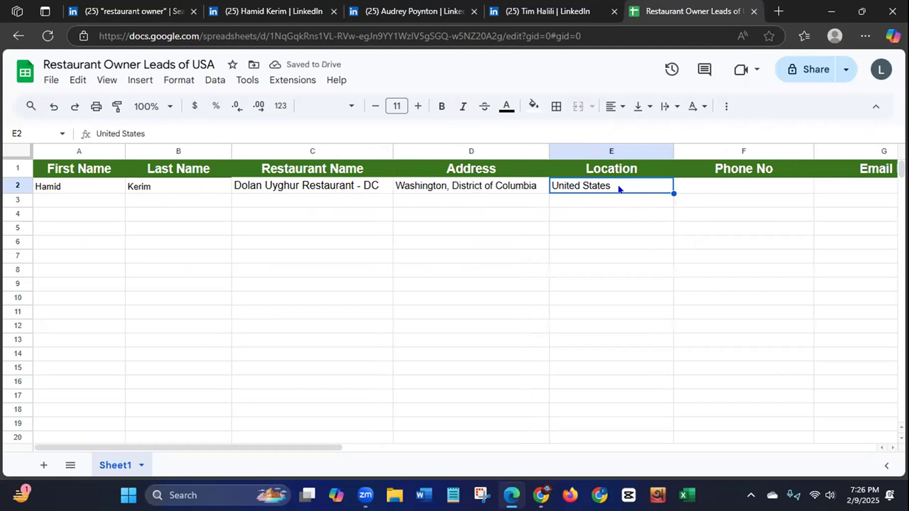
# Step: Copy the Dolan Uyghur Restaurant owner's LinkedIn profile address into H2 under Profile URL
pyautogui.hscroll(5, 214, 447)
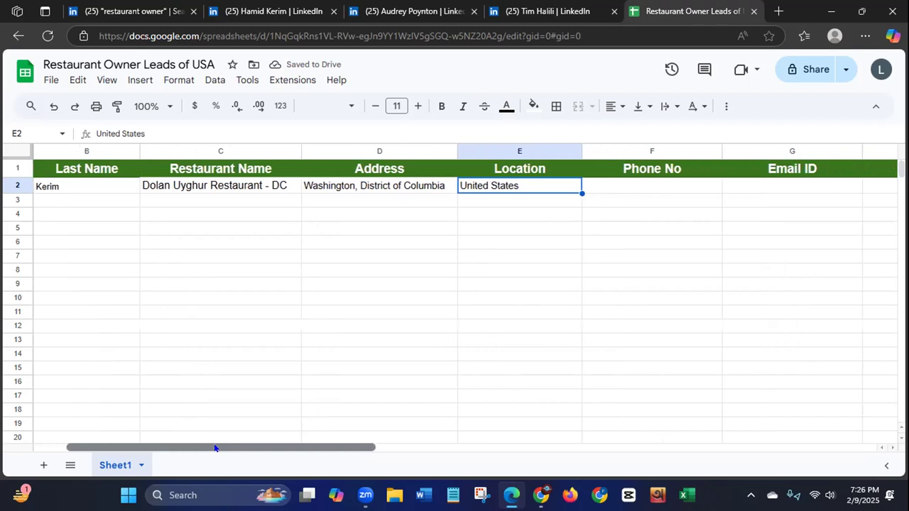
pyautogui.hscroll(1, 215, 447)
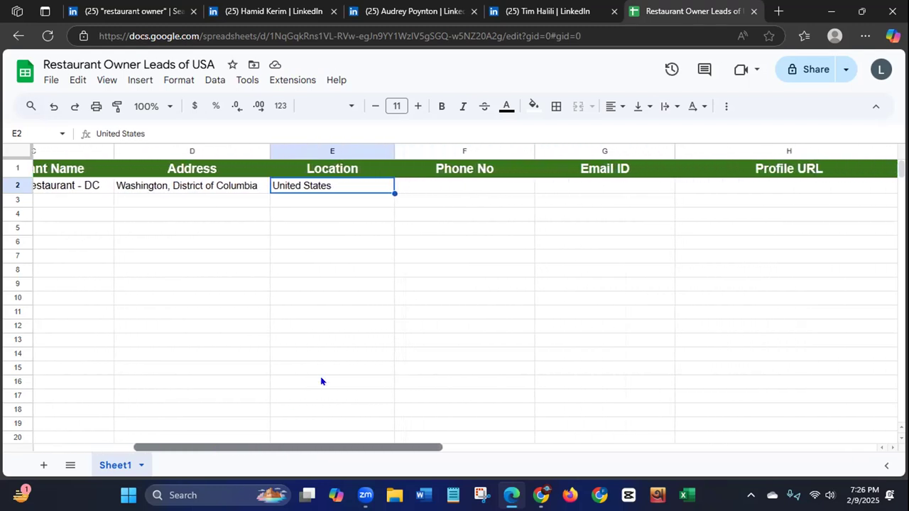
pyautogui.click(772, 191)
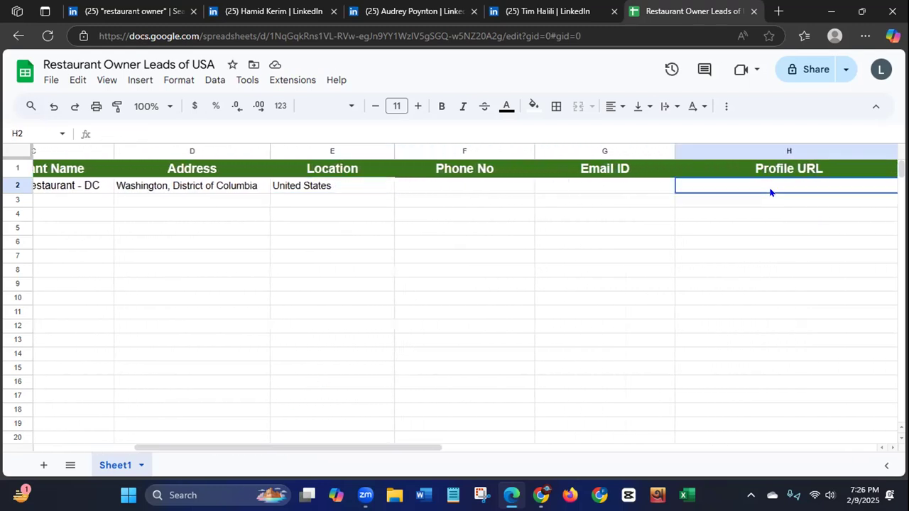
pyautogui.click(277, 13)
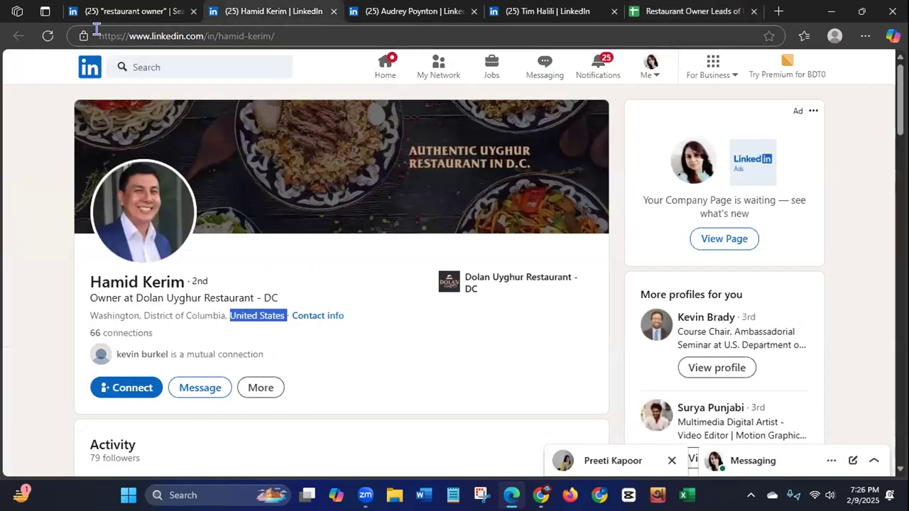
pyautogui.click(142, 37)
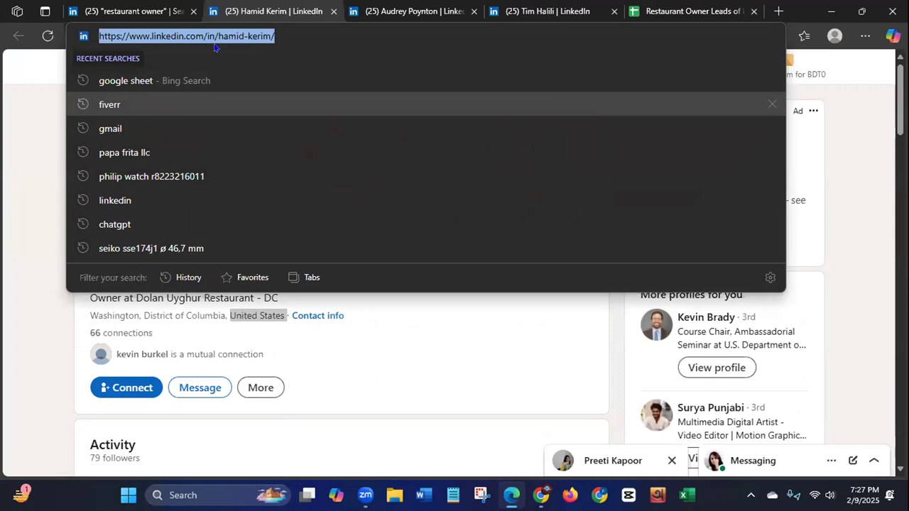
pyautogui.rightClick(153, 37)
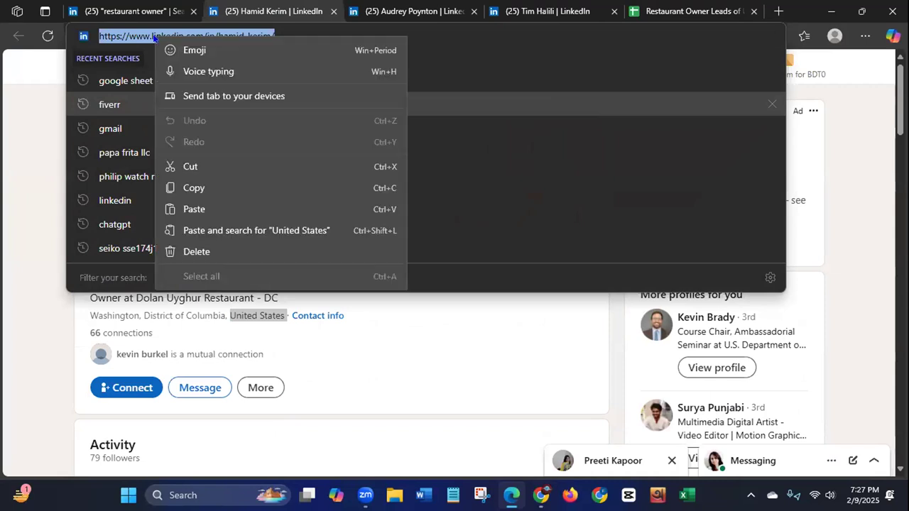
pyautogui.click(176, 188)
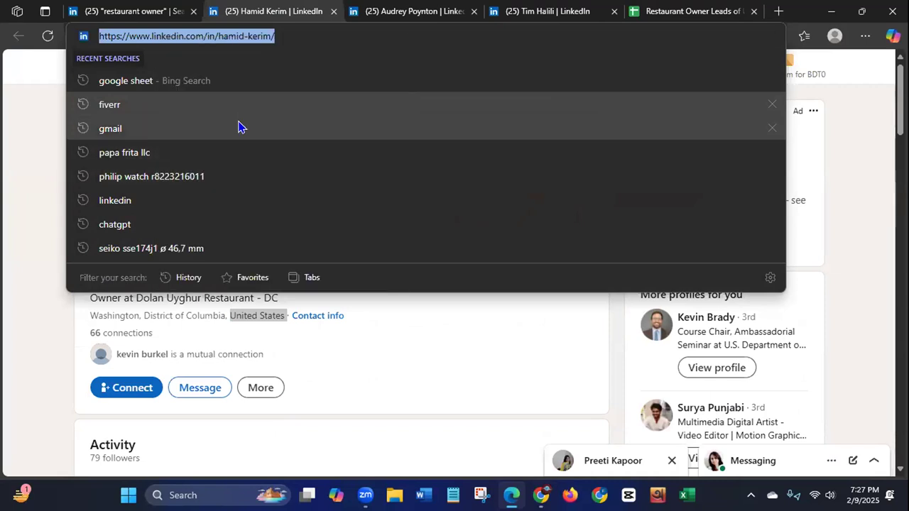
pyautogui.click(24, 218)
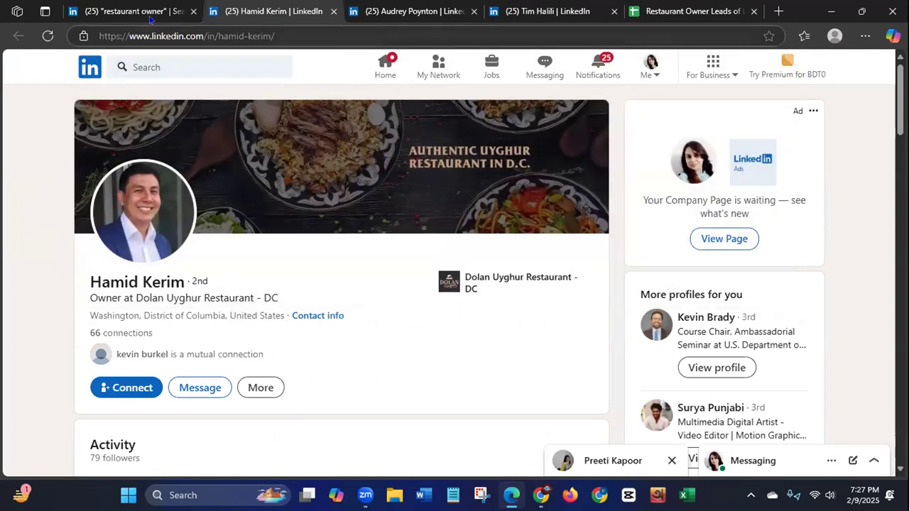
pyautogui.click(683, 11)
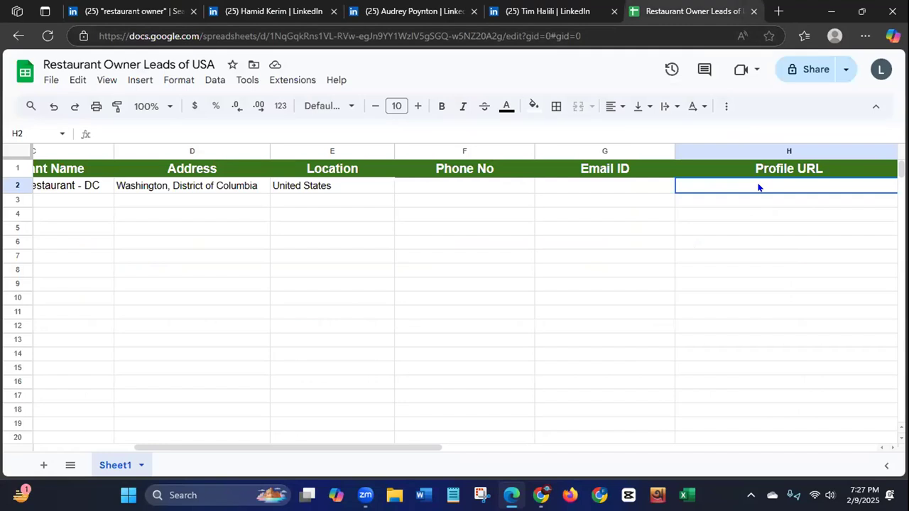
pyautogui.hotkey('ctrl', 'v')
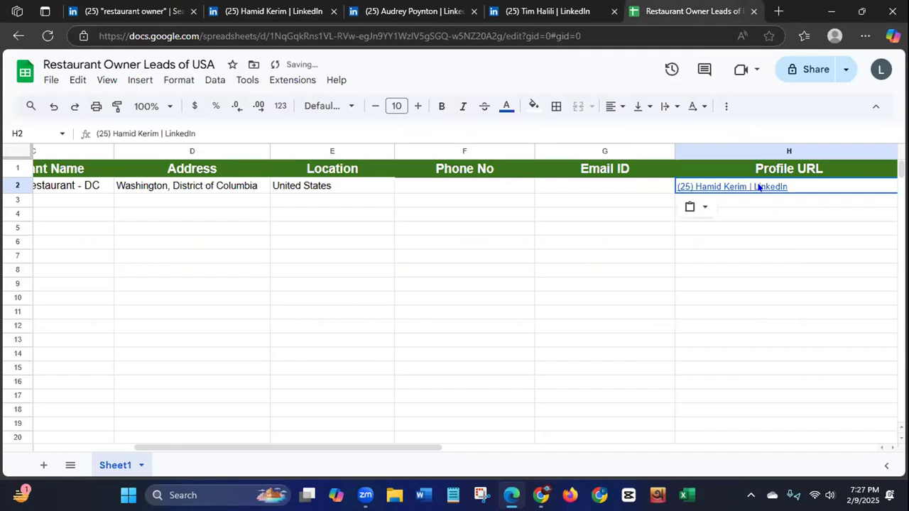
# Step: Select the Email ID cell G2 and check the contact info on the Dolan Uyghur Restaurant owner's LinkedIn profile
pyautogui.click(593, 190)
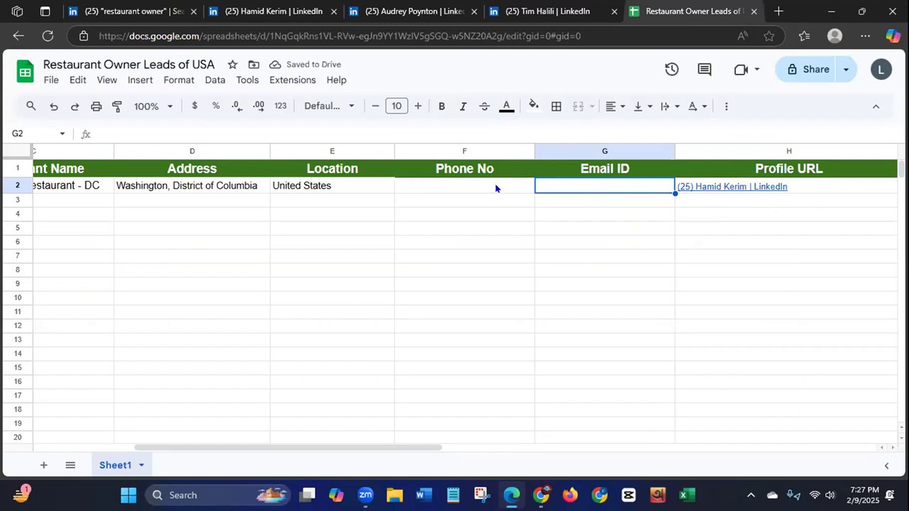
pyautogui.click(231, 13)
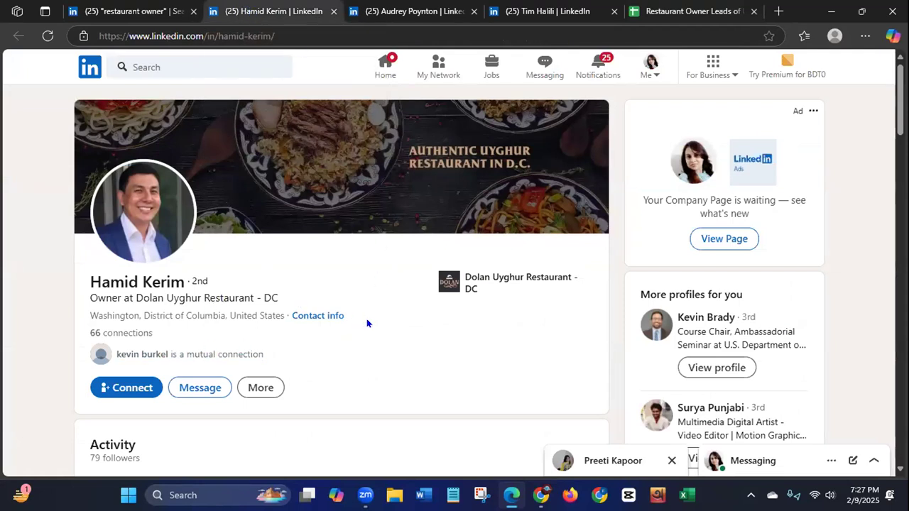
pyautogui.click(321, 317)
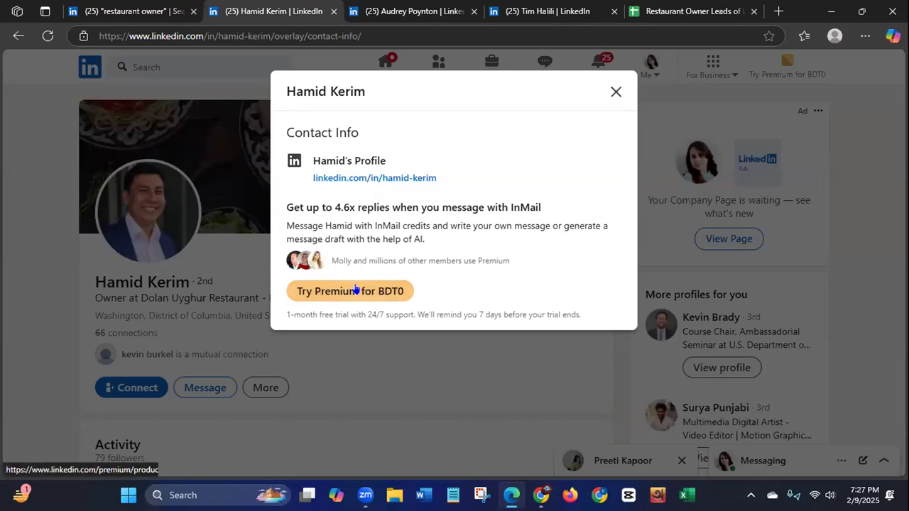
pyautogui.click(616, 90)
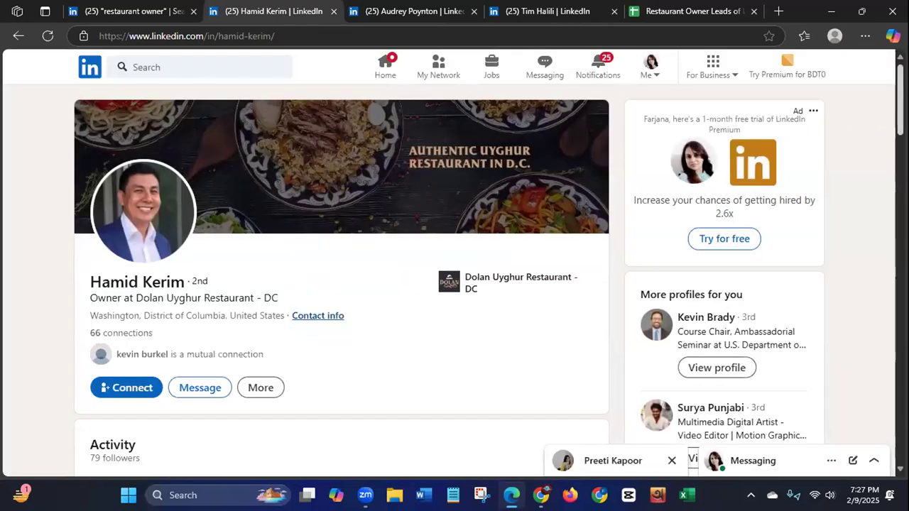
# Step: Look through the owner's additional profile options, activity, experience and interests for an email address or phone number
pyautogui.scroll(-2, 517, 169)
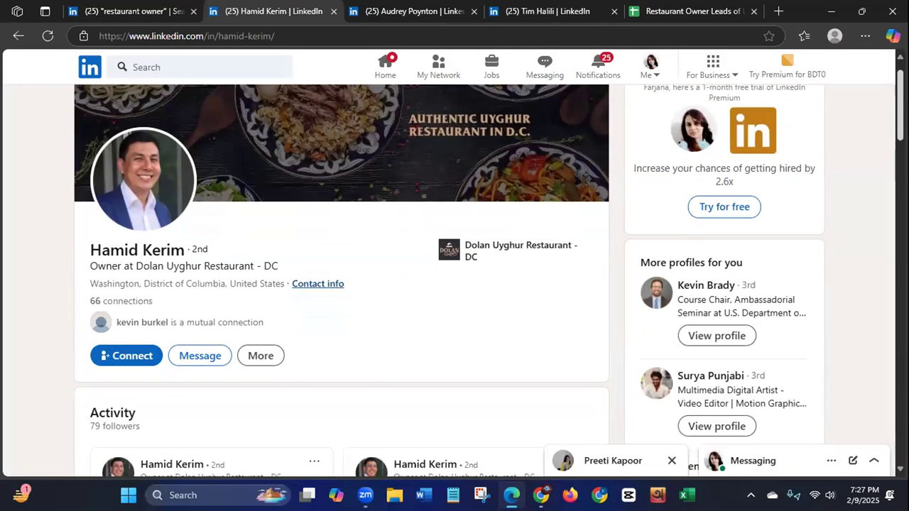
pyautogui.click(265, 246)
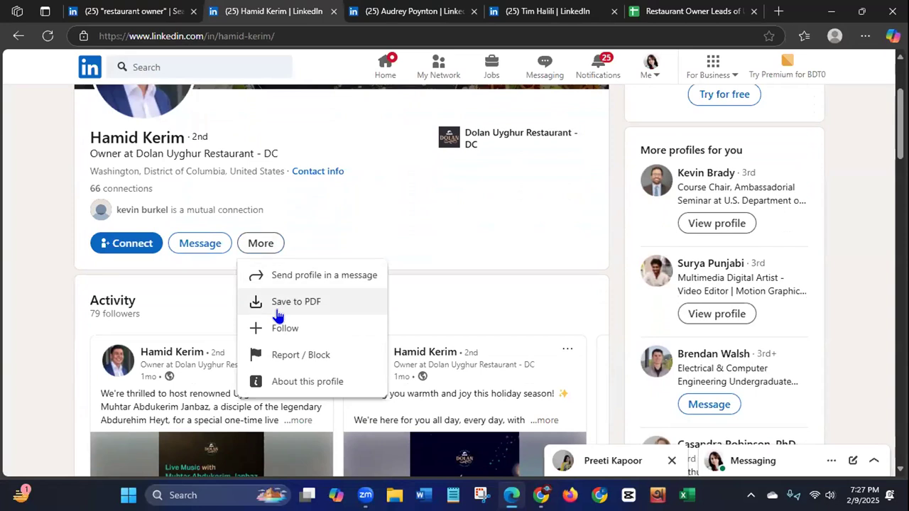
pyautogui.click(473, 245)
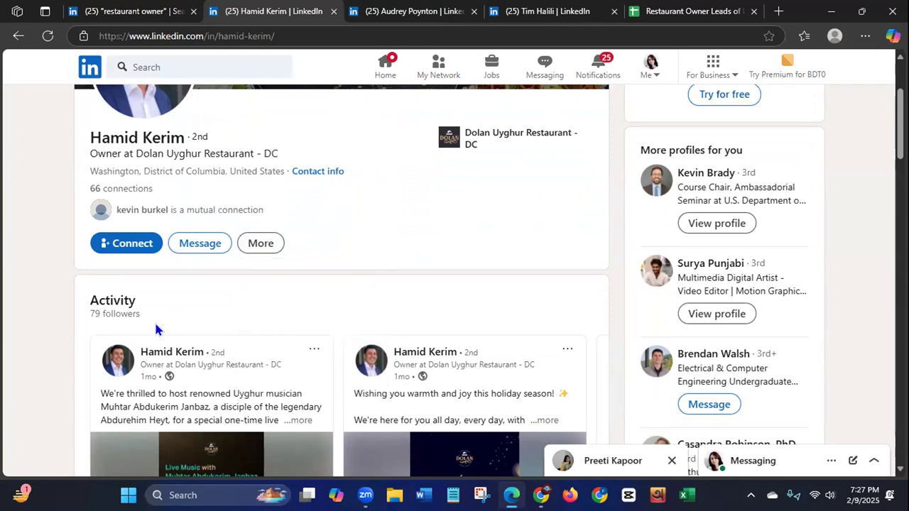
pyautogui.scroll(-2, 441, 284)
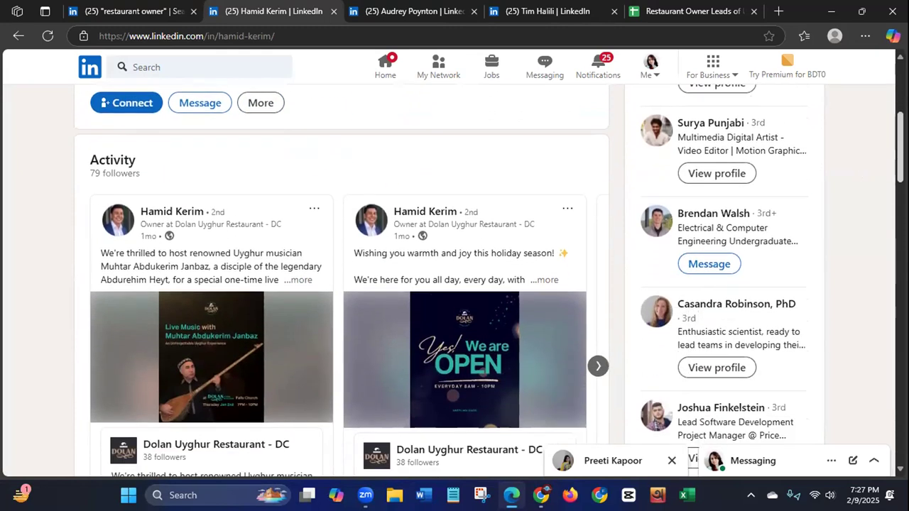
pyautogui.scroll(-5, 887, 222)
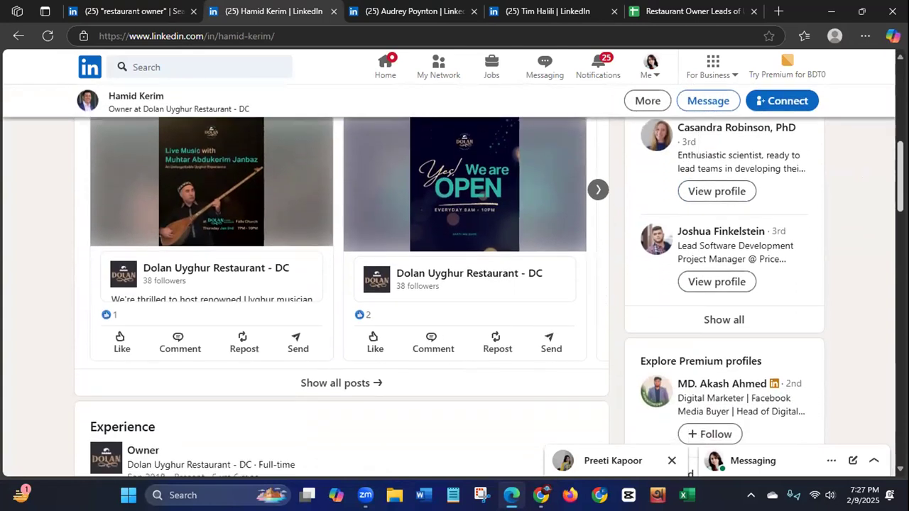
pyautogui.scroll(-5, 886, 221)
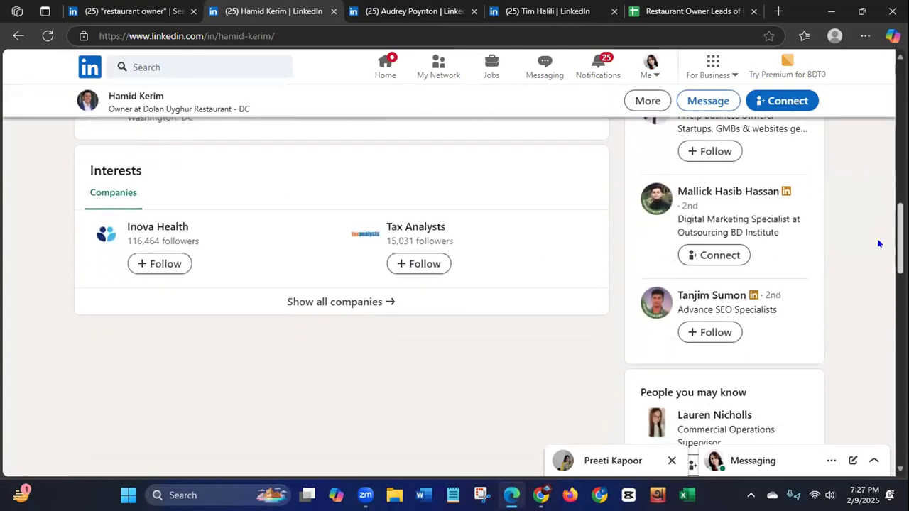
pyautogui.scroll(-10, 866, 291)
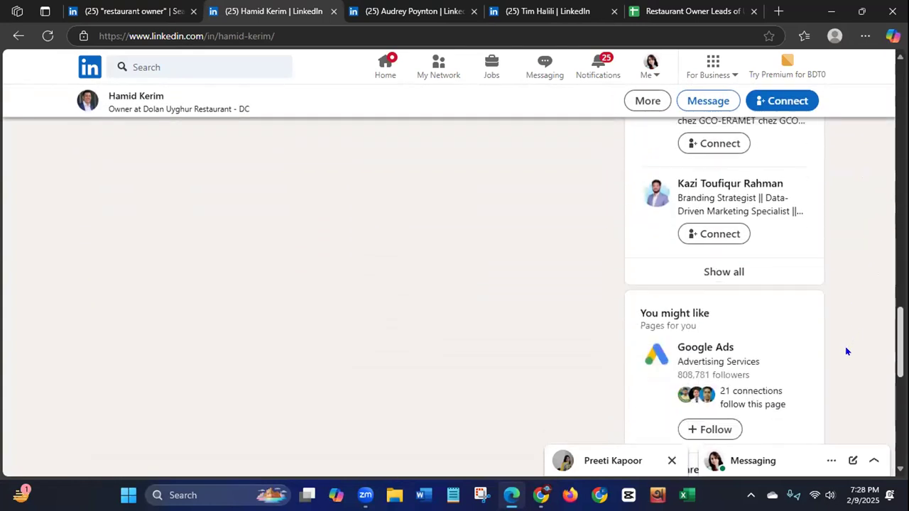
pyautogui.scroll(10, 830, 378)
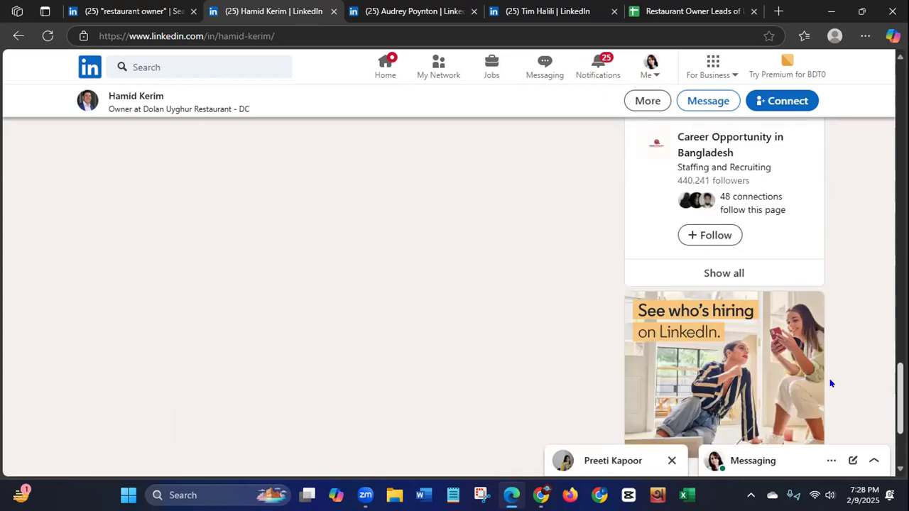
# Step: Examine the Dolan Uyghur Restaurant owner's LinkedIn header, linked company, experience and interests for a way to reach the restaurant's contact details
pyautogui.scroll(6, 836, 250)
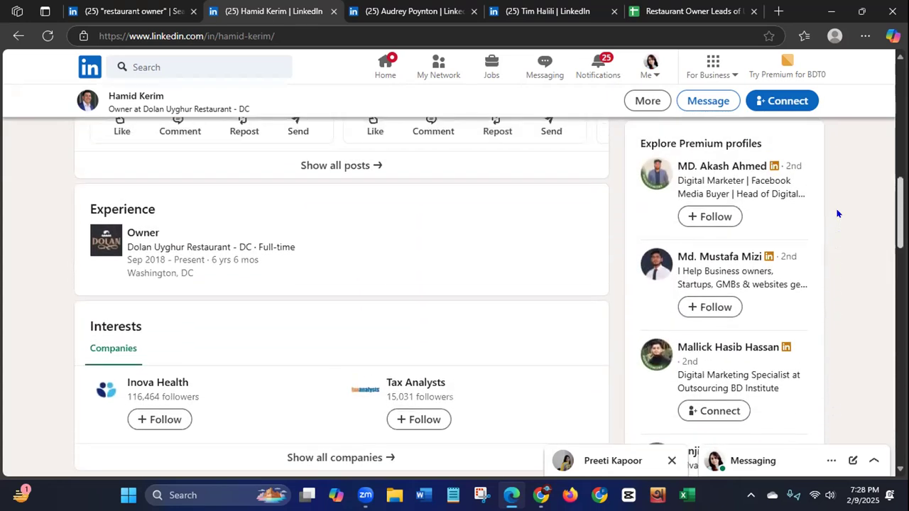
pyautogui.scroll(6, 841, 172)
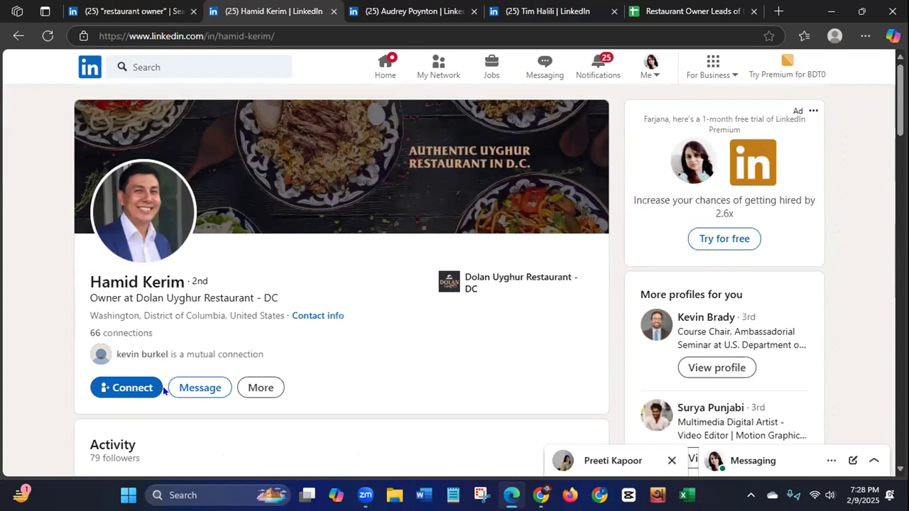
pyautogui.click(196, 387)
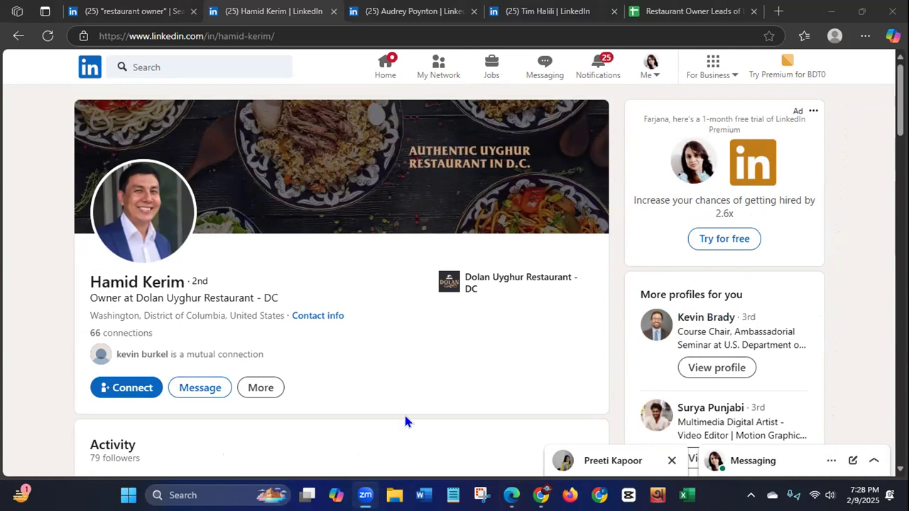
pyautogui.click(493, 275)
pyautogui.rightClick(495, 277)
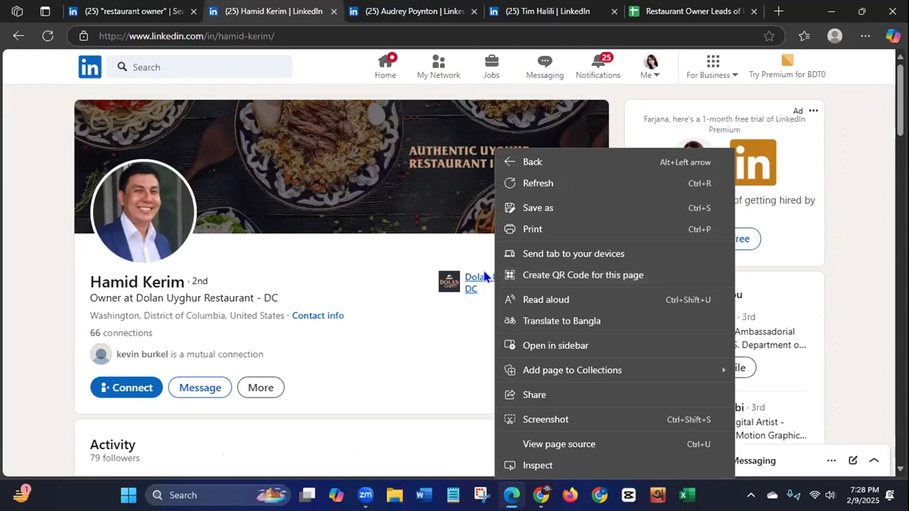
pyautogui.scroll(-6, 471, 279)
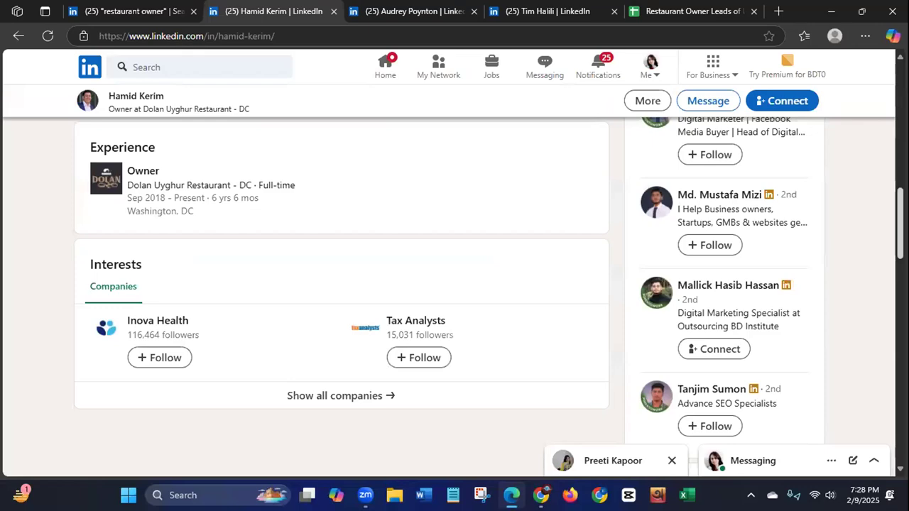
pyautogui.scroll(2, 203, 181)
pyautogui.scroll(6, 341, 285)
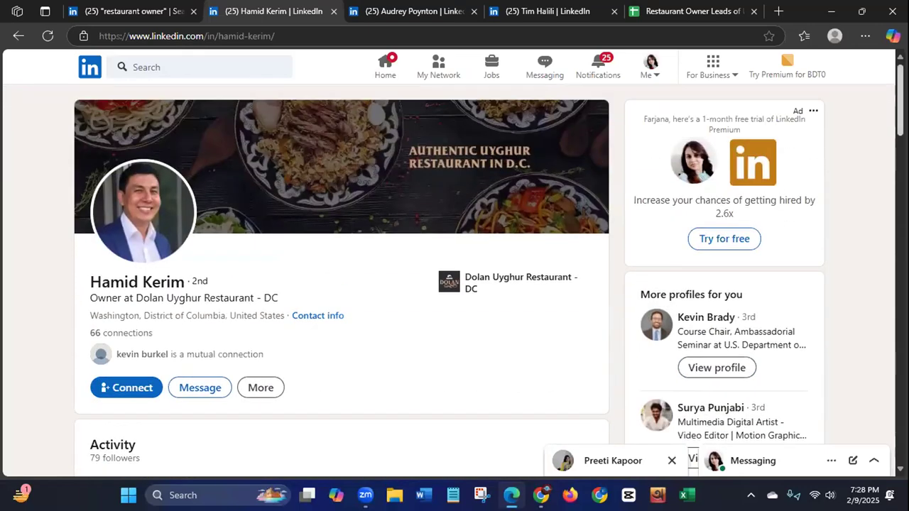
pyautogui.scroll(-4, 124, 333)
pyautogui.scroll(4, 125, 333)
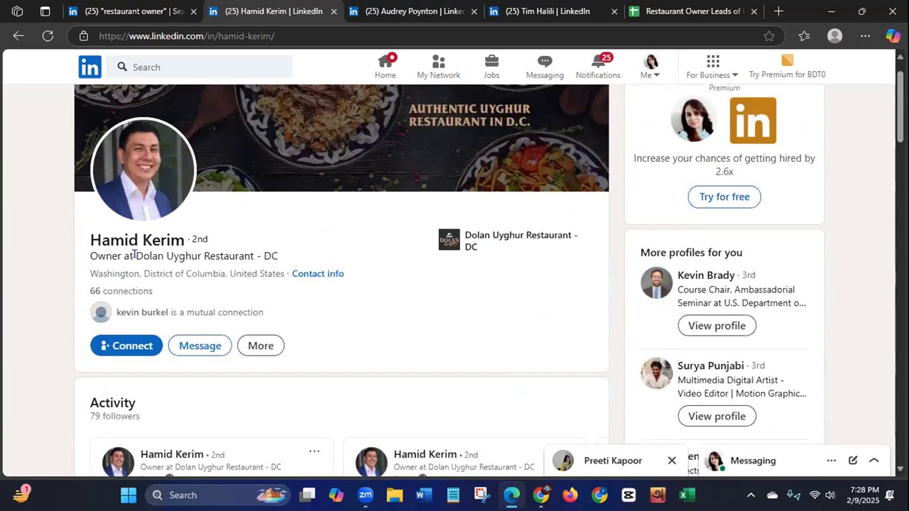
# Step: Copy the restaurant name Dolan Uyghur Restaurant - DC from the owner's LinkedIn headline and search the web for it in a new browser tab
pyautogui.moveTo(134, 255); pyautogui.dragTo(279, 257)
pyautogui.rightClick(264, 256)
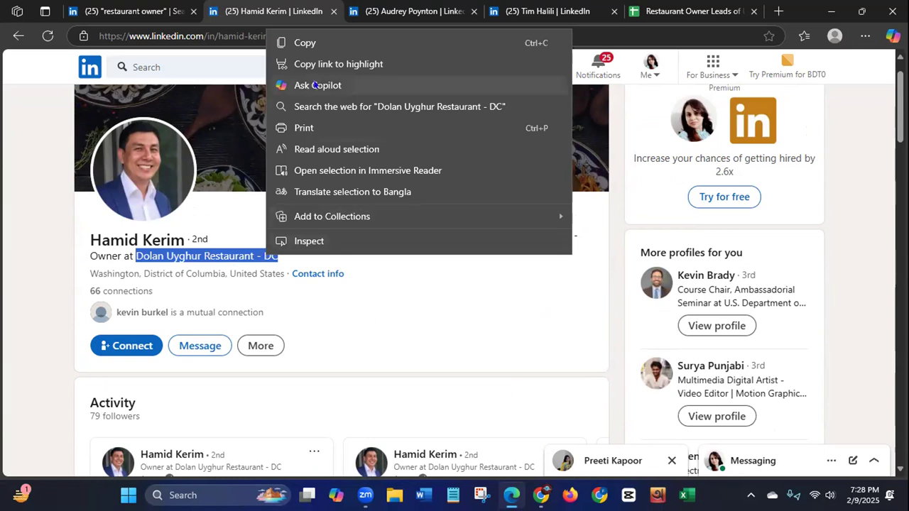
pyautogui.click(304, 40)
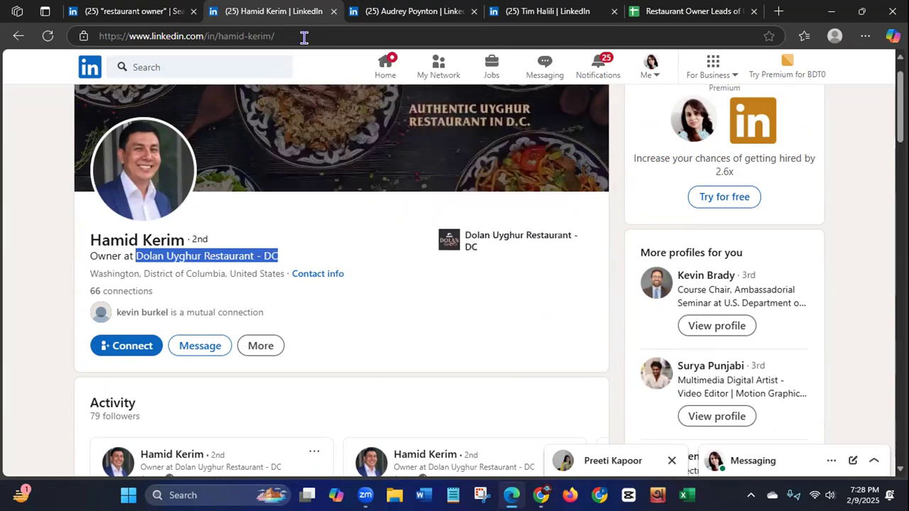
pyautogui.click(778, 10)
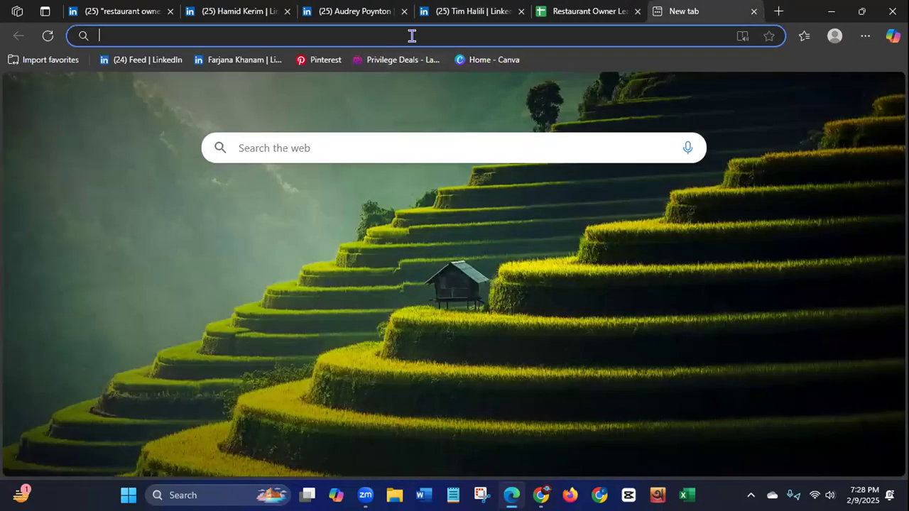
pyautogui.hotkey('ctrl', 'v')
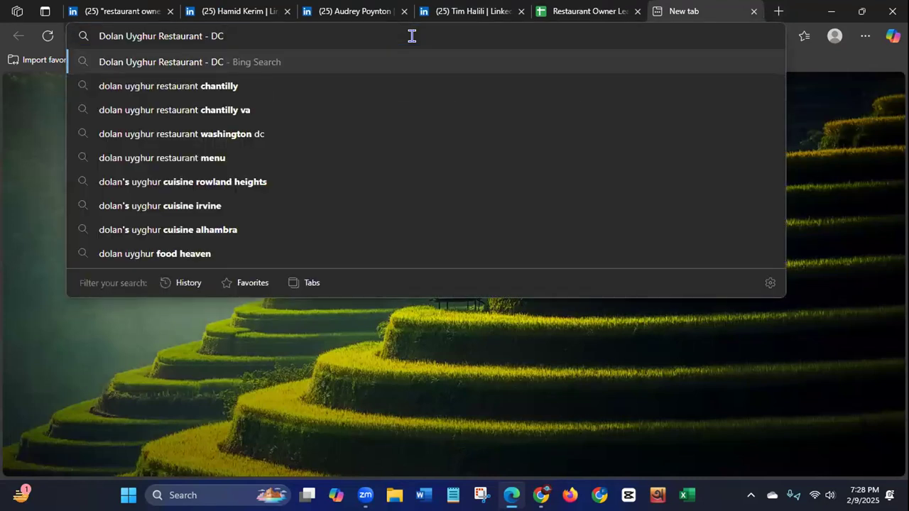
pyautogui.press('Return')
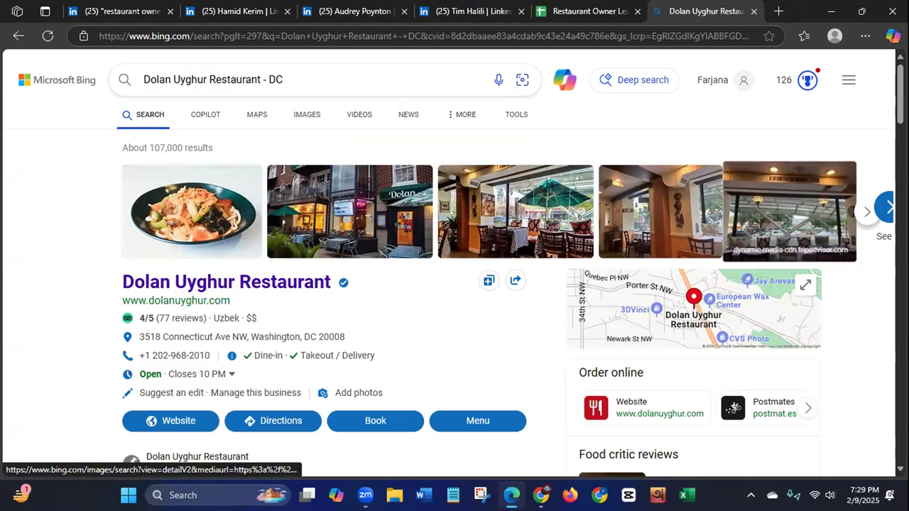
# Step: Open the Dolan Uyghur Restaurant's official website from the search results and dismiss its discount offer
pyautogui.scroll(-2, 454, 263)
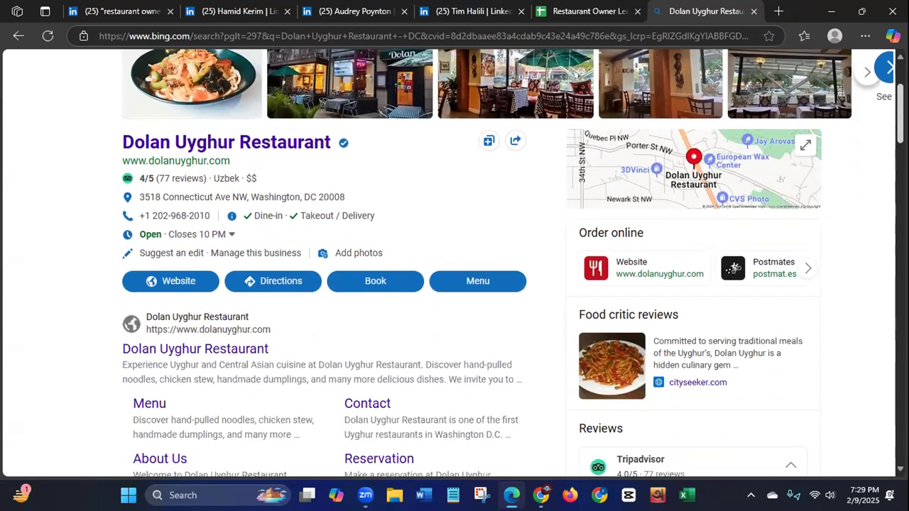
pyautogui.scroll(1, 250, 180)
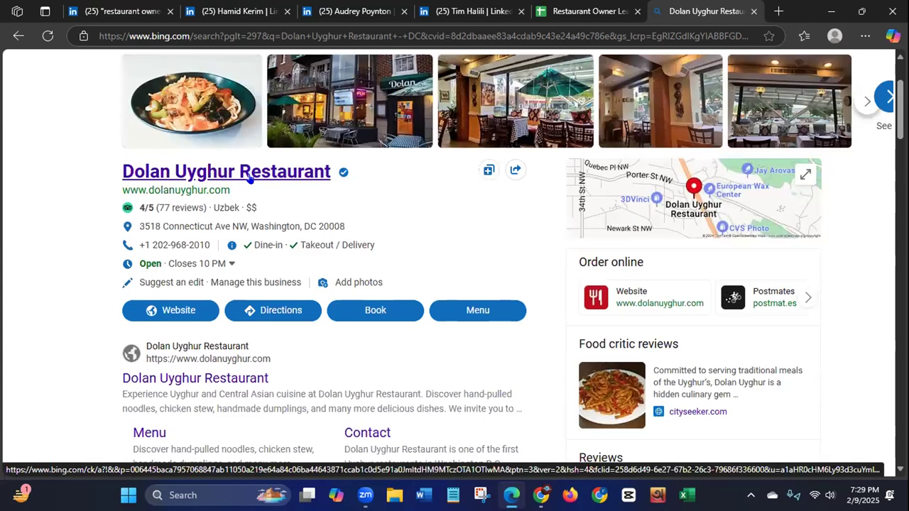
pyautogui.click(172, 318)
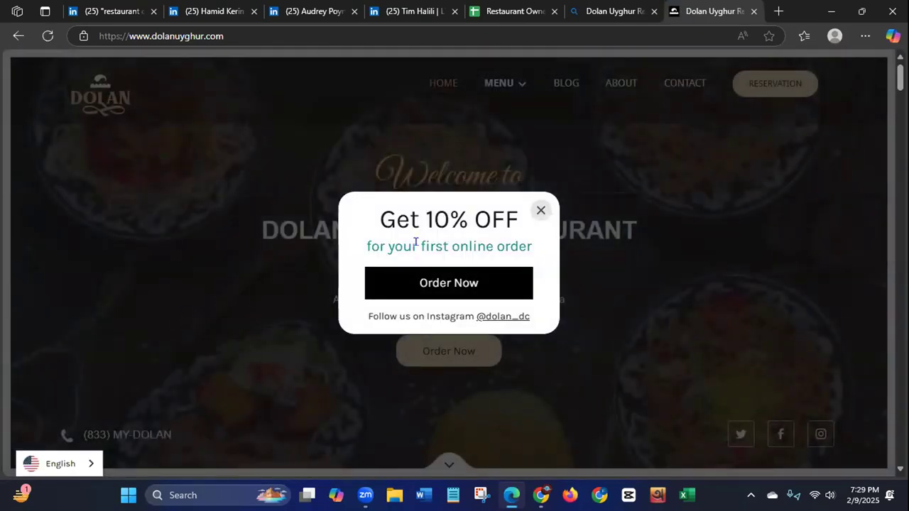
pyautogui.click(541, 103)
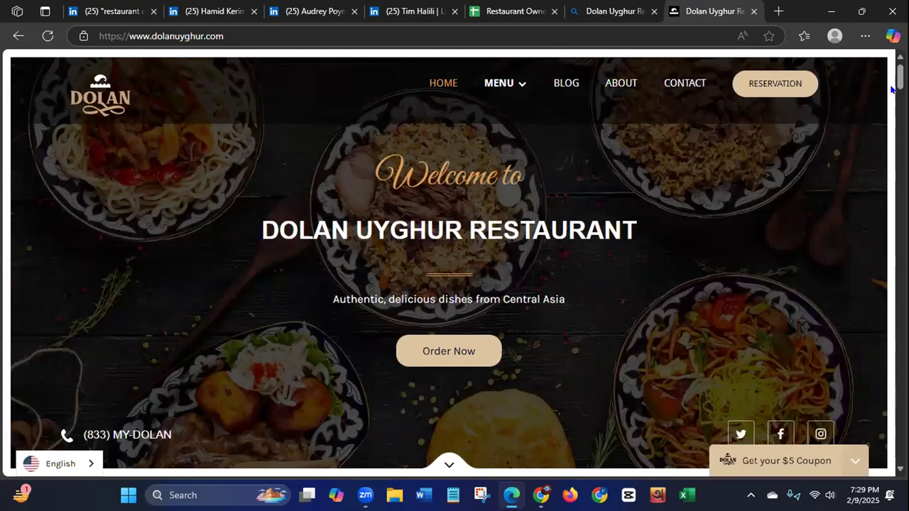
# Step: Examine the Dolan Uyghur Restaurant homepage for contact details and compare the site with the owner's LinkedIn profile
pyautogui.scroll(-4, 892, 89)
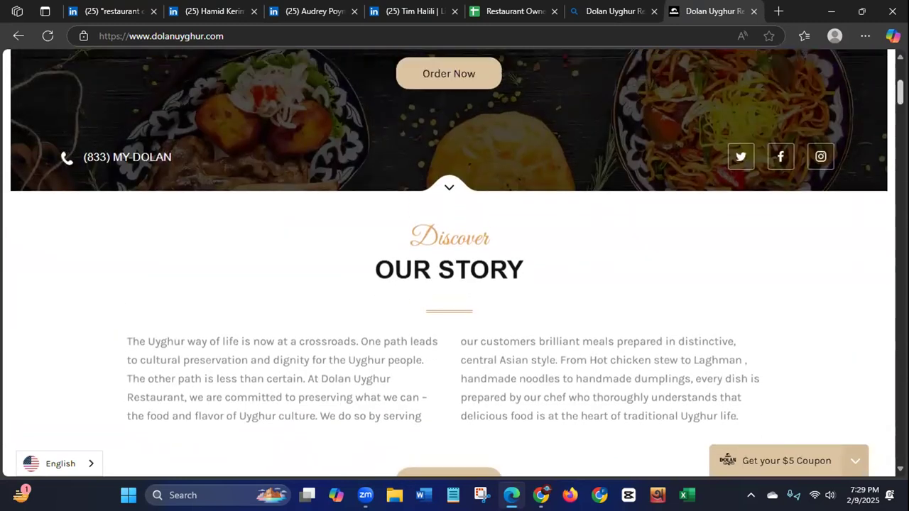
pyautogui.scroll(2, 892, 89)
pyautogui.scroll(2, 449, 263)
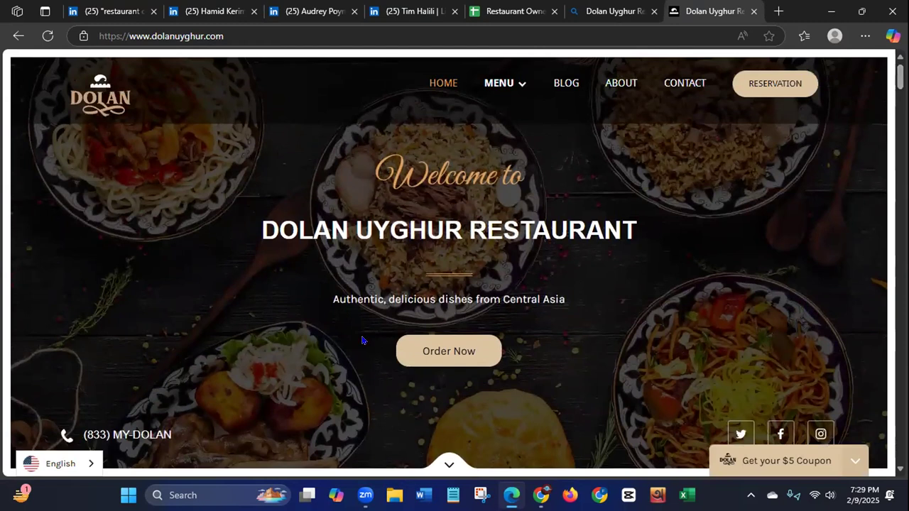
pyautogui.scroll(-3, 581, 273)
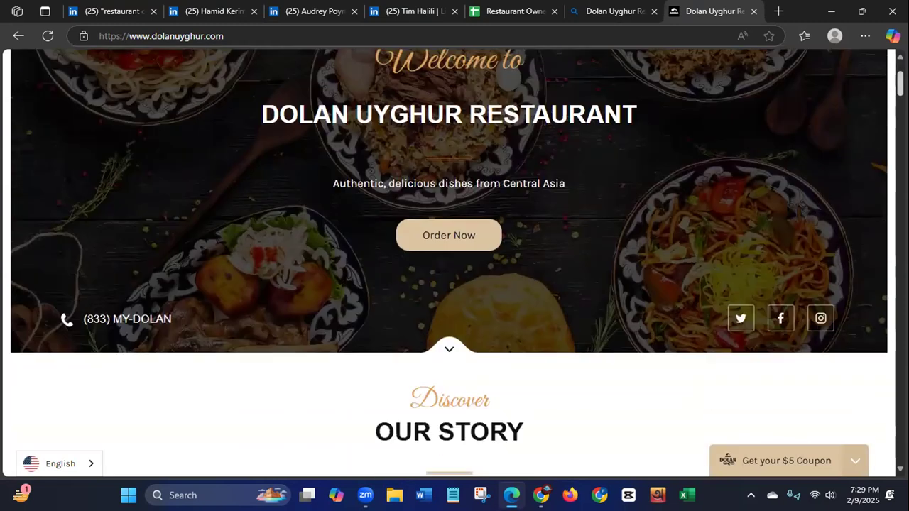
pyautogui.scroll(3, 581, 273)
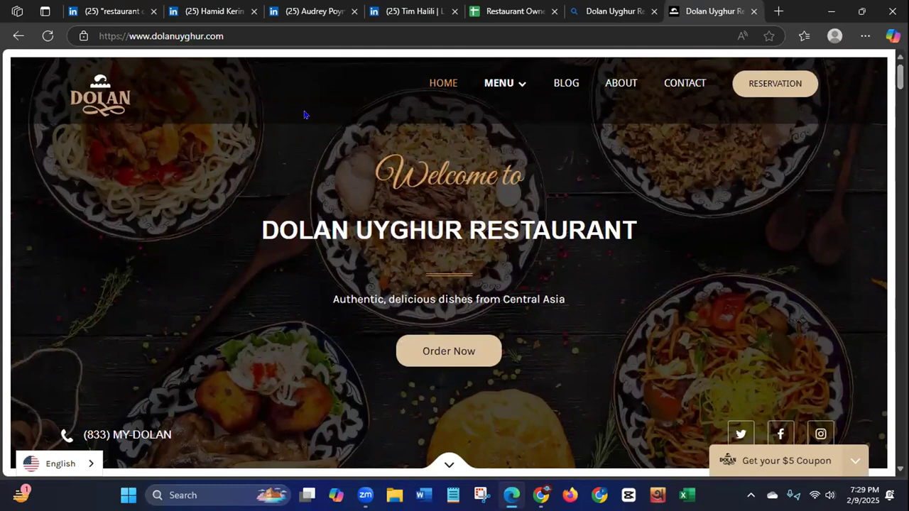
pyautogui.click(205, 15)
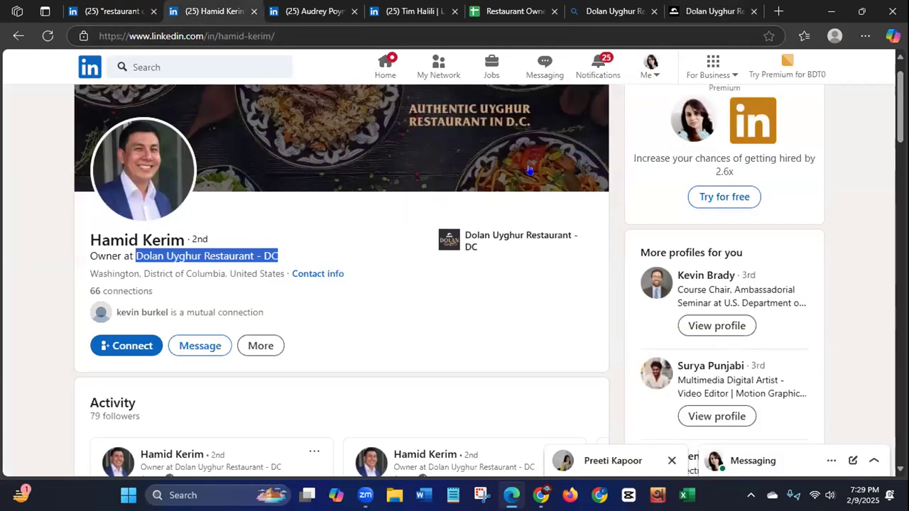
pyautogui.scroll(1, 900, 106)
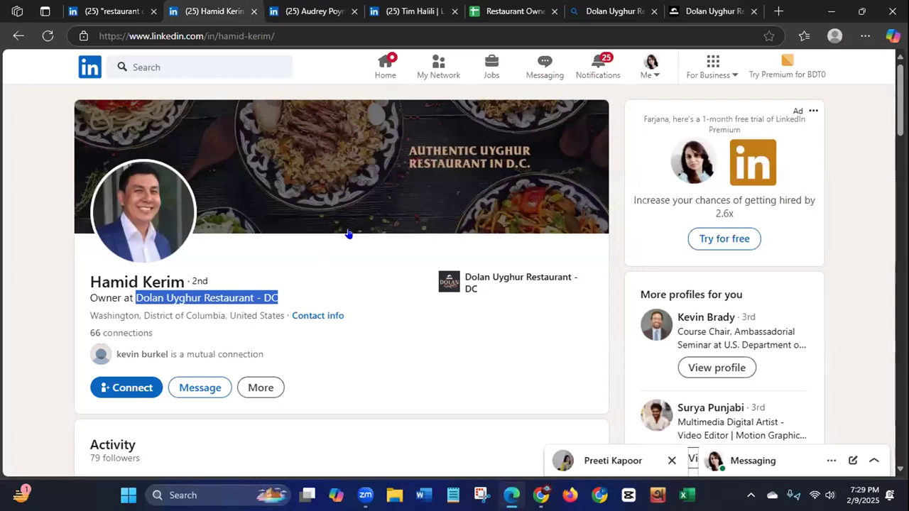
pyautogui.click(689, 11)
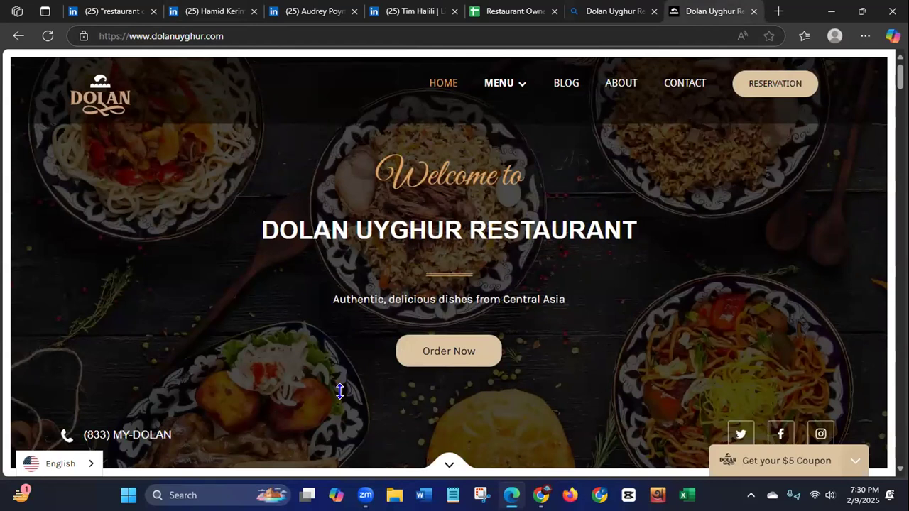
pyautogui.click(208, 16)
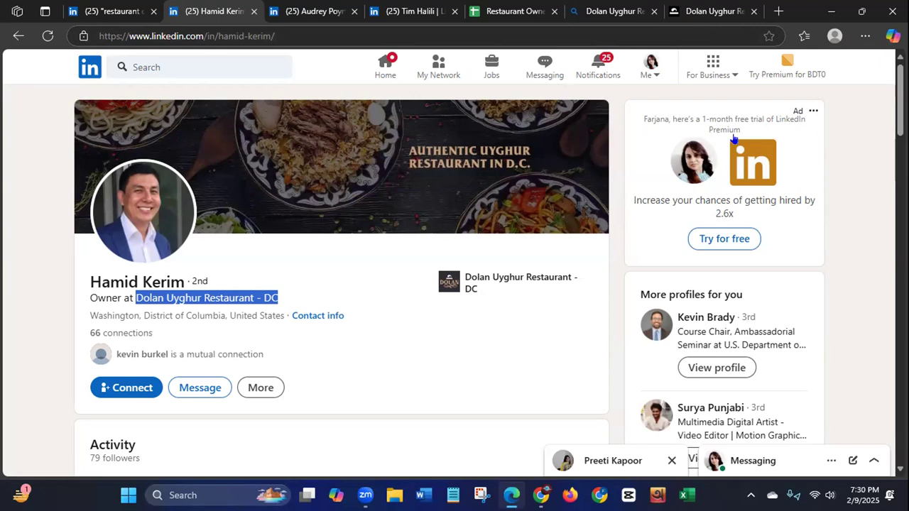
pyautogui.click(707, 12)
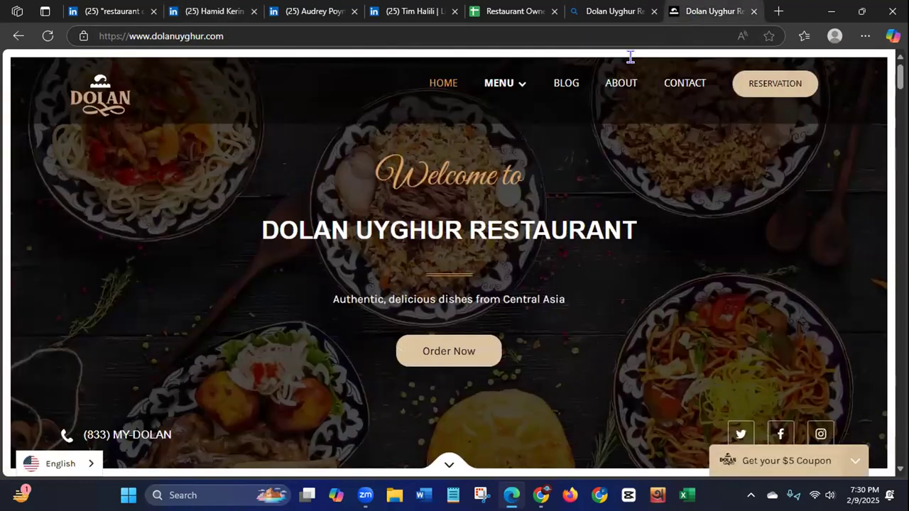
pyautogui.scroll(-1, 899, 76)
pyautogui.scroll(-2, 812, 182)
pyautogui.scroll(3, 812, 181)
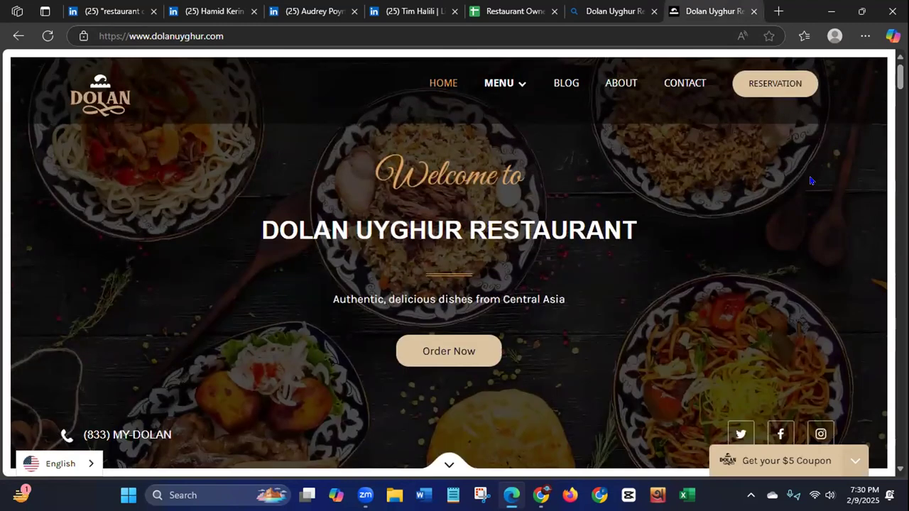
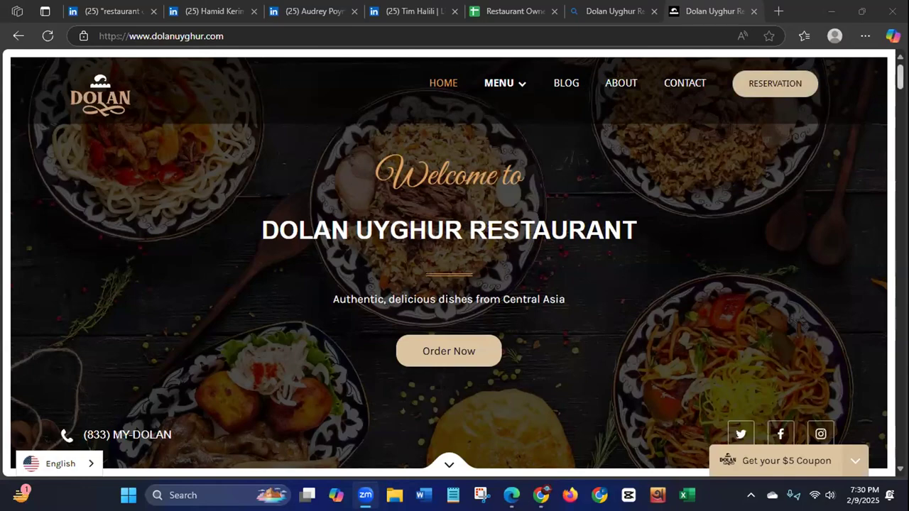
# Step: Find the contact section in the Dolan Uyghur Restaurant homepage footer and copy the restaurant's contact email
pyautogui.scroll(-10, 449, 259)
pyautogui.scroll(-15, 449, 297)
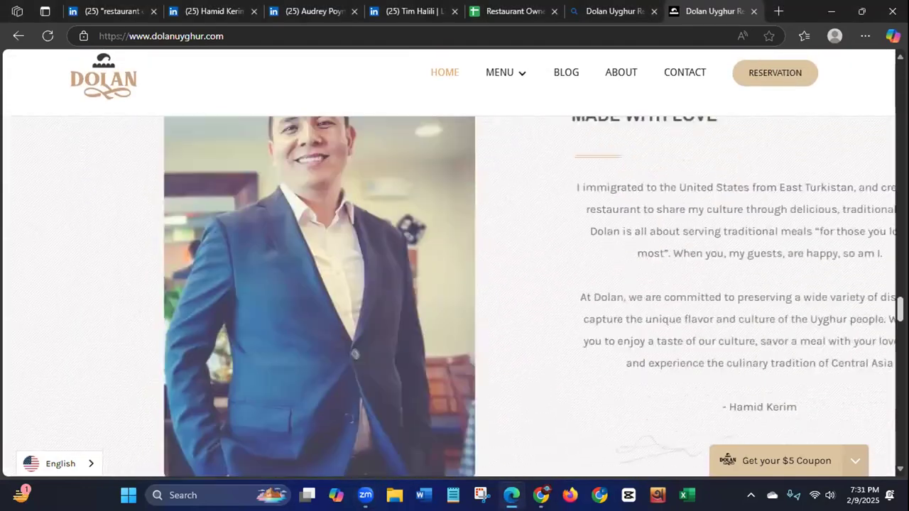
pyautogui.scroll(-20, 449, 297)
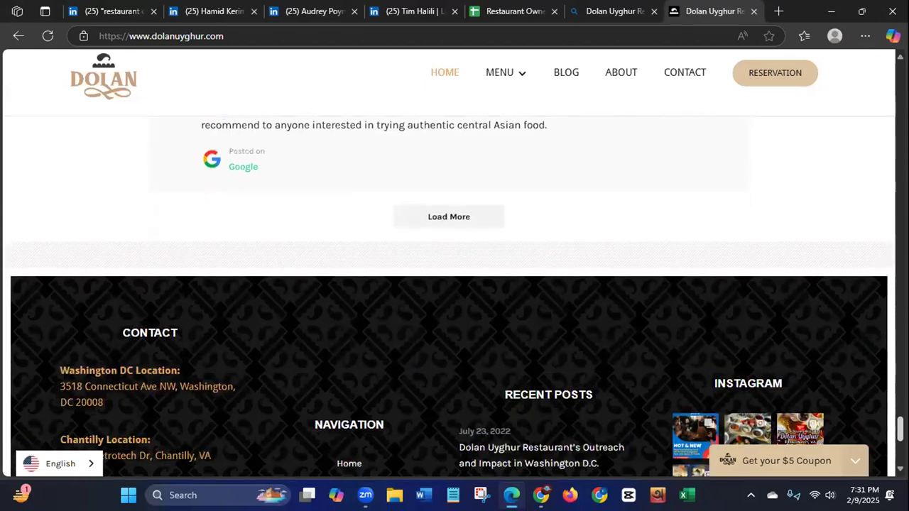
pyautogui.scroll(-2, 449, 297)
pyautogui.scroll(-1, 449, 297)
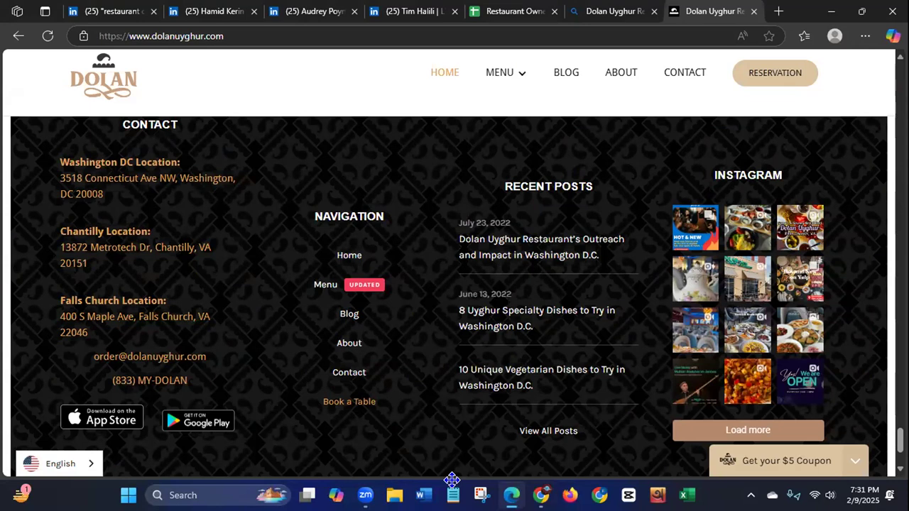
pyautogui.click(439, 485)
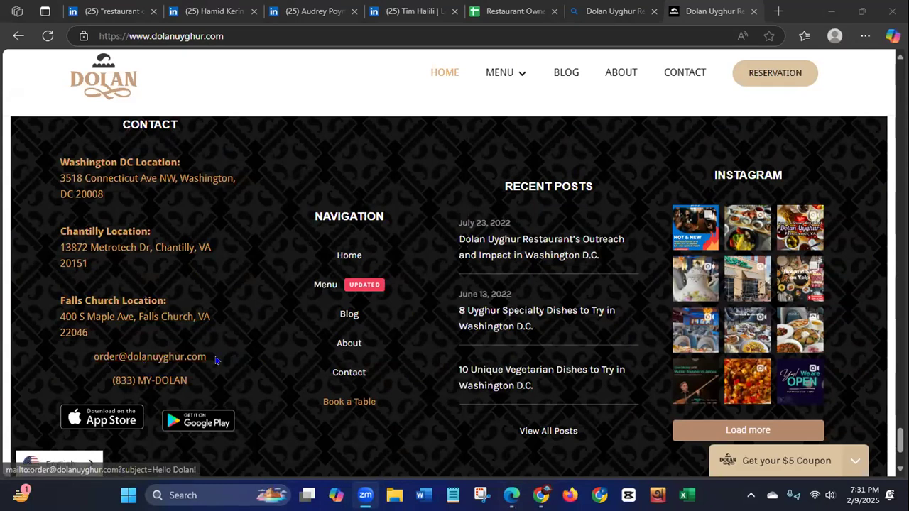
pyautogui.moveTo(216, 361); pyautogui.dragTo(93, 368)
pyautogui.hotkey('ctrl', 'c')
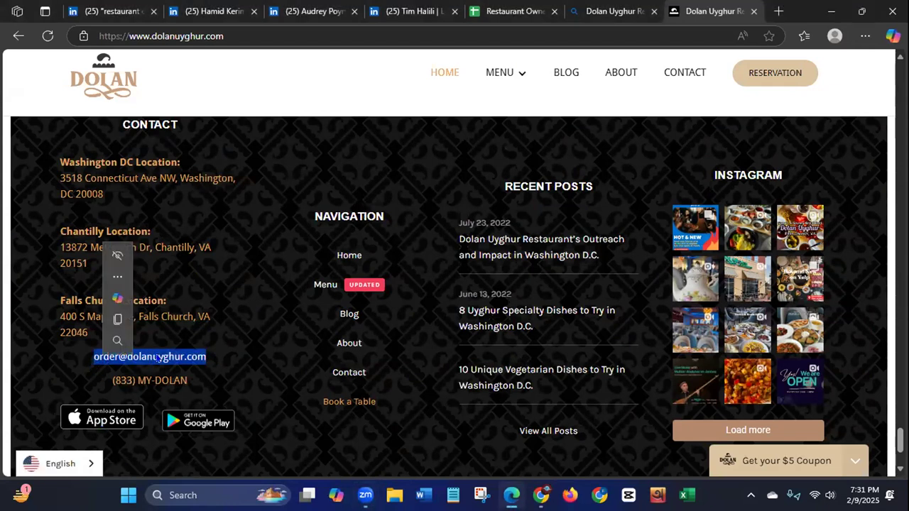
pyautogui.rightClick(158, 358)
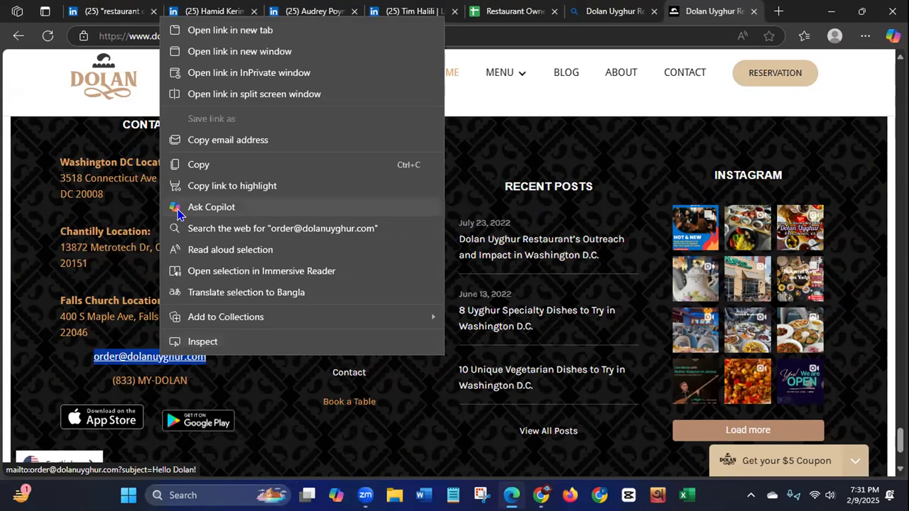
pyautogui.click(191, 165)
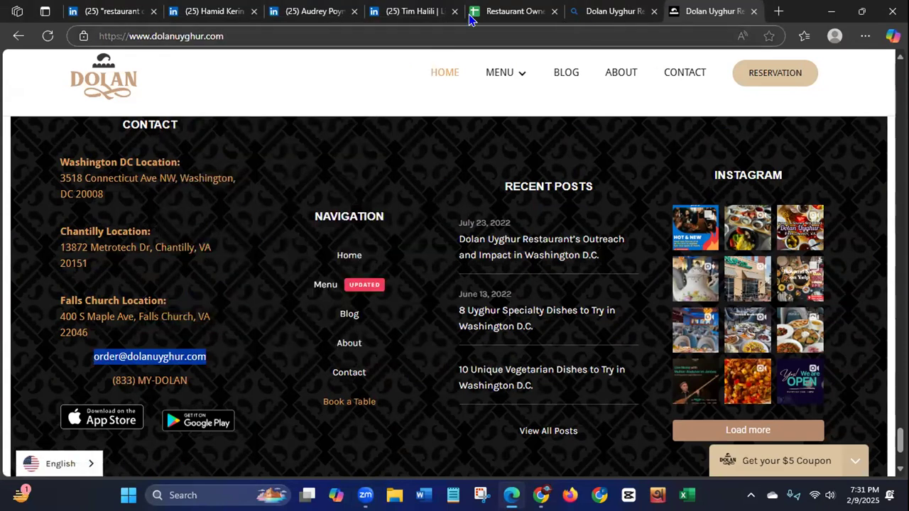
# Step: Paste the copied contact email into the Email ID cell G2 of the Restaurant Owner Leads of USA sheet
pyautogui.hotkey('ctrl', 'shift', 'Tab')
pyautogui.hotkey('ctrl', 'shift', 'Tab')
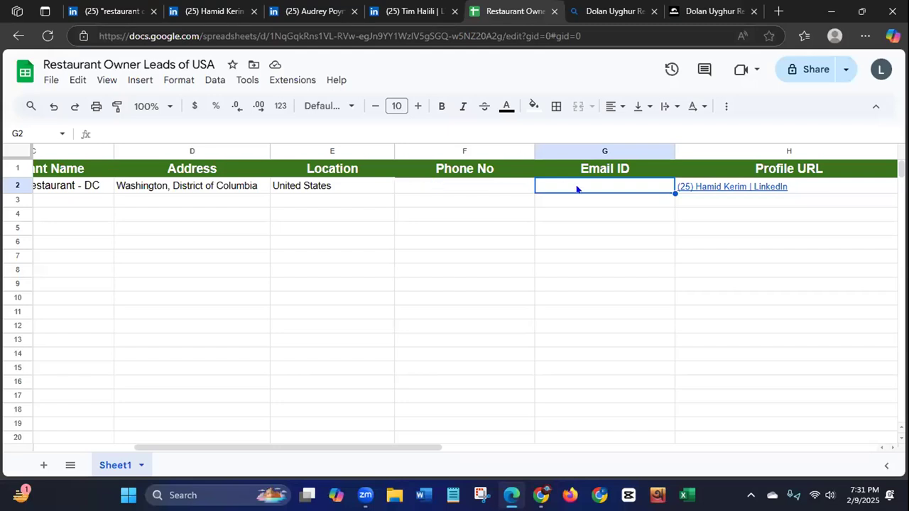
pyautogui.hotkey('ctrl', 'v')
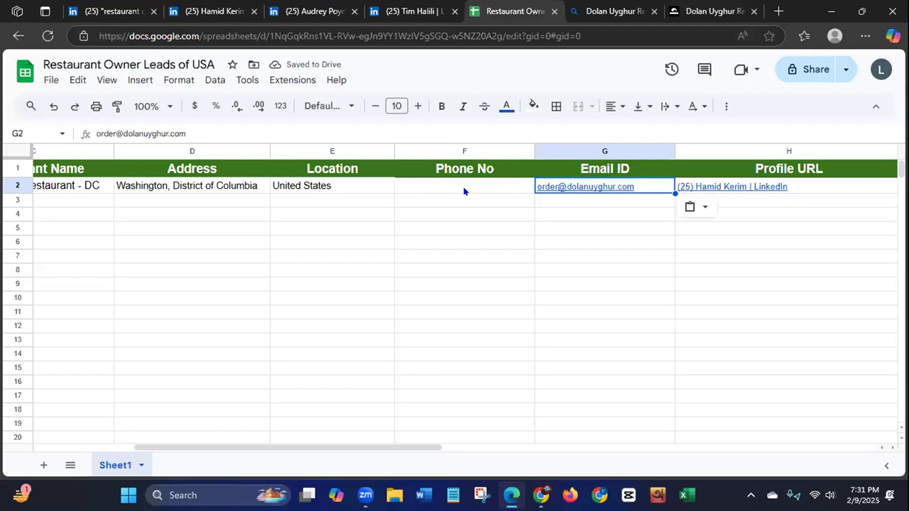
# Step: Return to the Dolan Uyghur Restaurant web search results and copy the phone number from the business listing
pyautogui.click(702, 13)
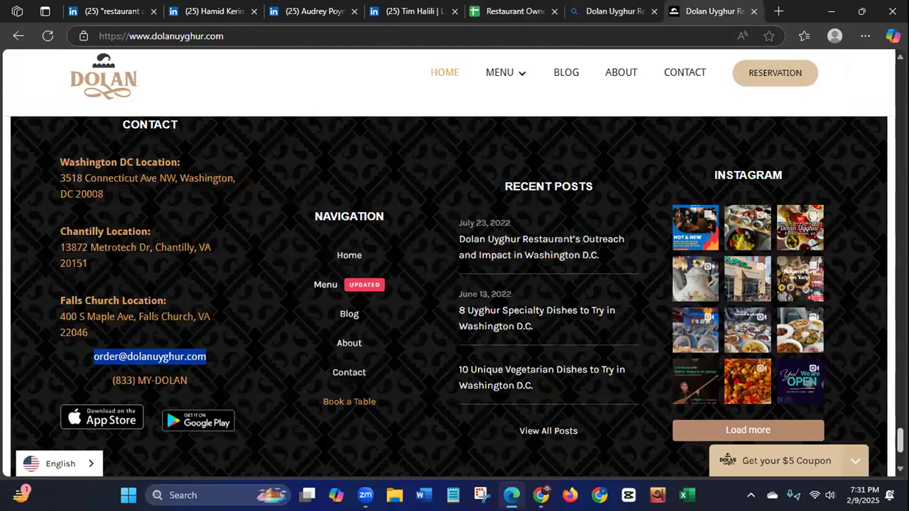
pyautogui.moveTo(901, 440); pyautogui.dragTo(878, 50)
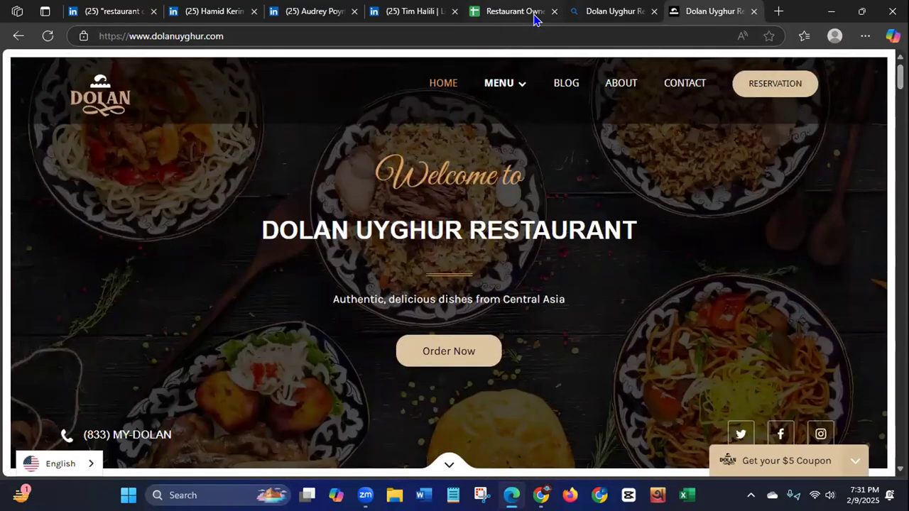
pyautogui.click(591, 13)
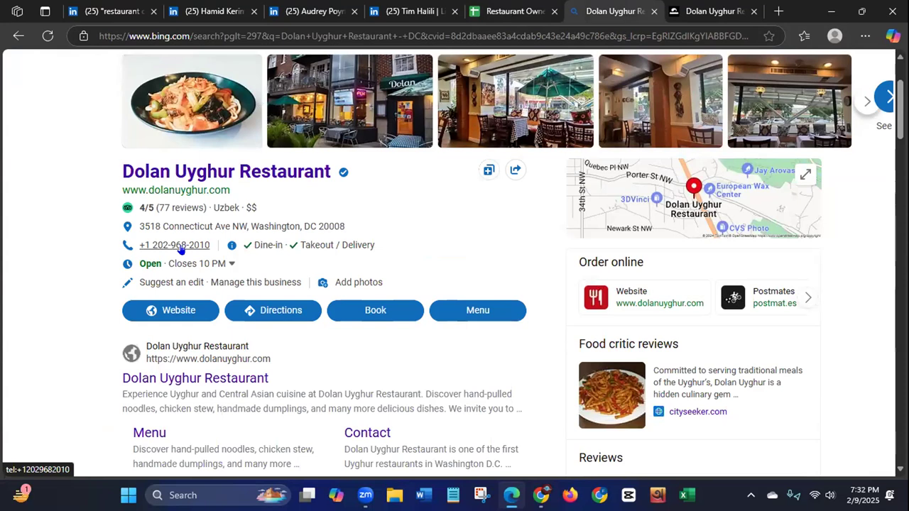
pyautogui.moveTo(211, 246); pyautogui.dragTo(134, 242)
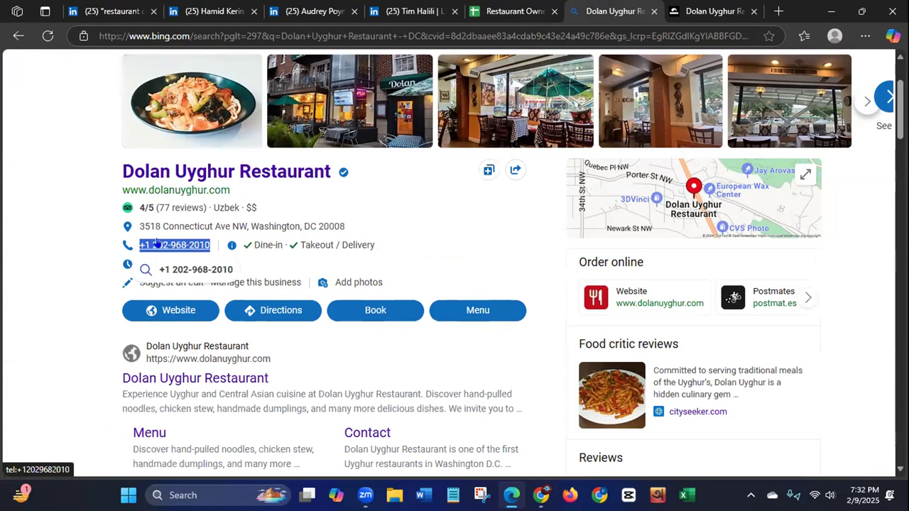
pyautogui.rightClick(157, 243)
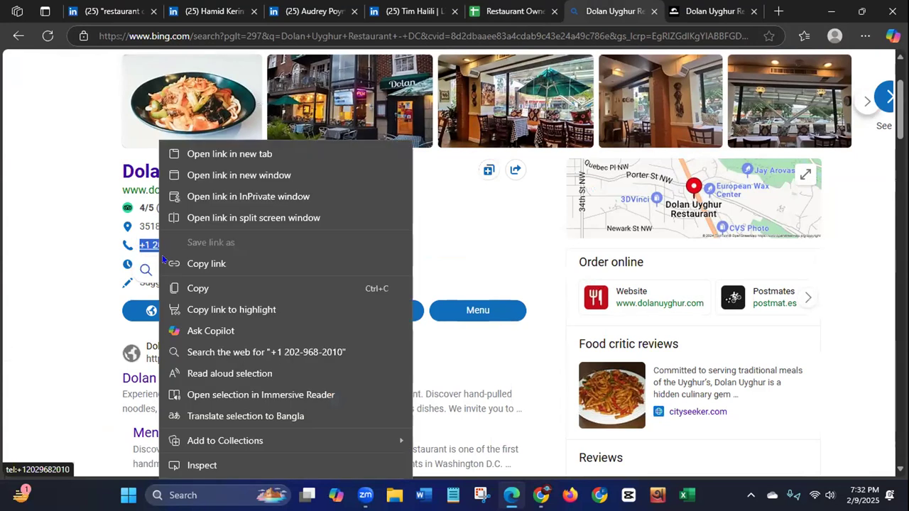
pyautogui.click(197, 289)
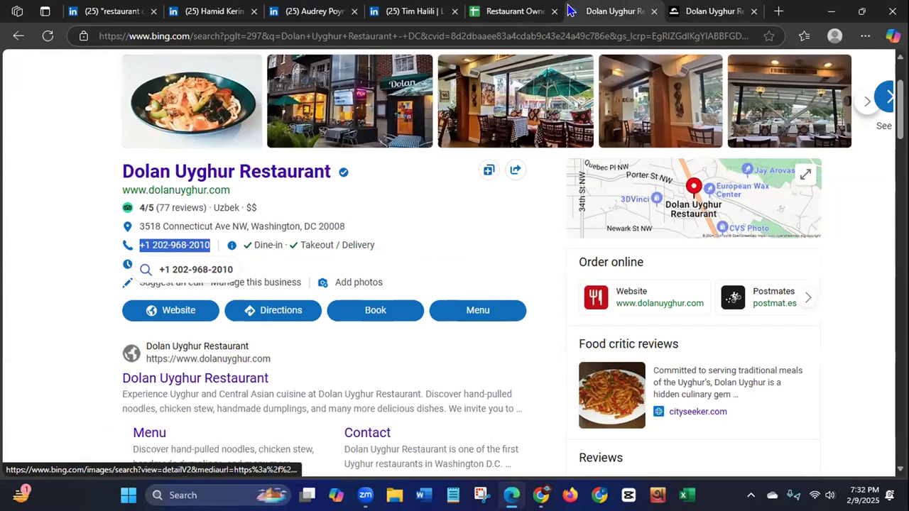
# Step: Paste the restaurant's phone number into the Phone No cell F2 of the leads sheet
pyautogui.click(510, 11)
pyautogui.click(466, 188)
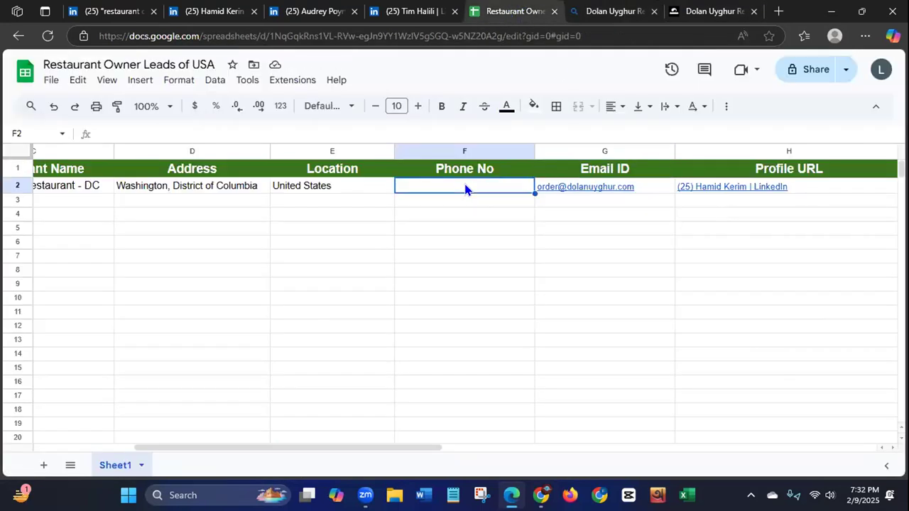
pyautogui.hotkey('ctrl', 'v')
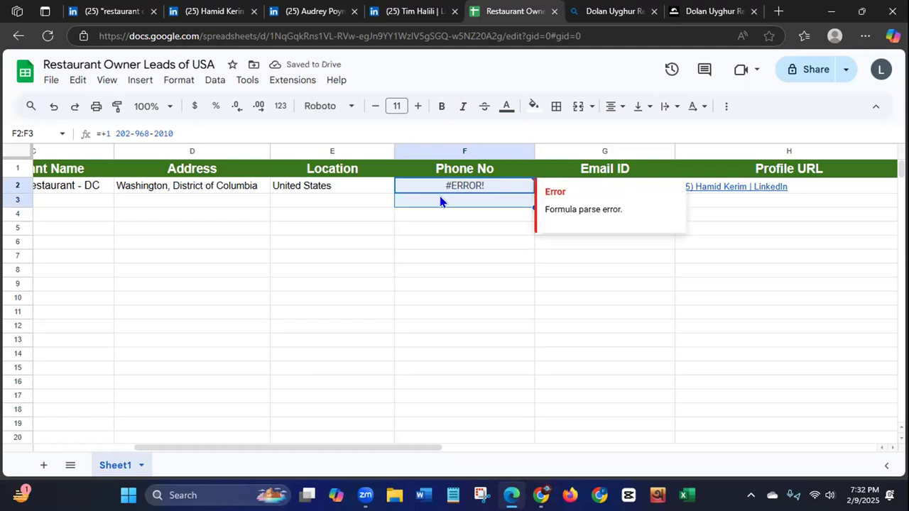
# Step: Remove the leading equals and plus signs from the phone number in cell F2 so it is stored as plain text
pyautogui.click(99, 132)
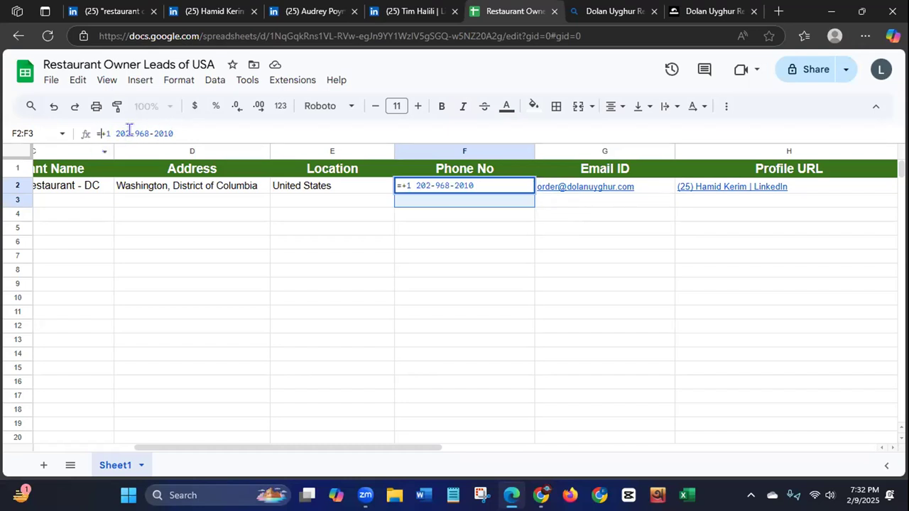
pyautogui.press('BackSpace')
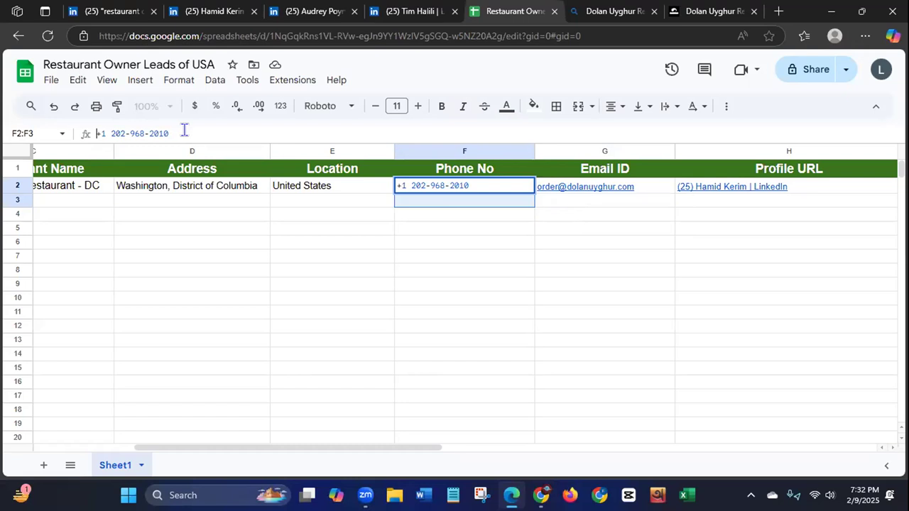
pyautogui.click(310, 207)
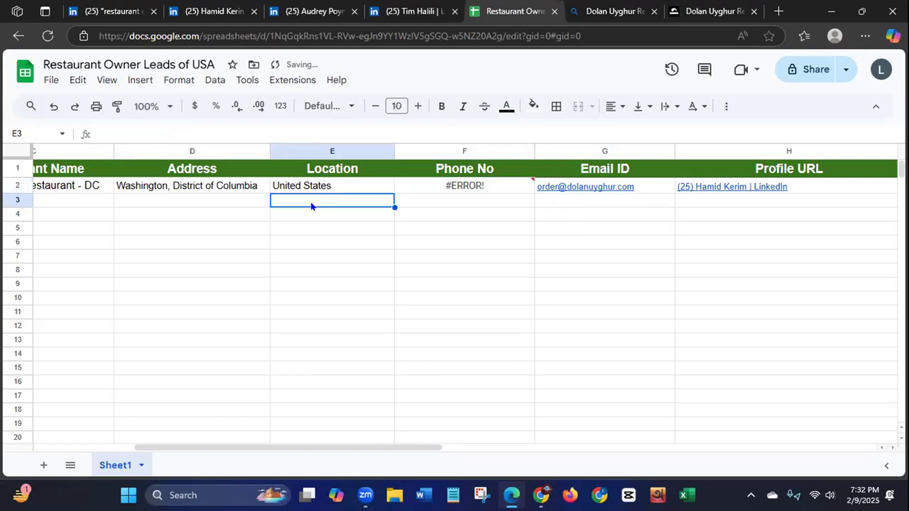
pyautogui.click(437, 186)
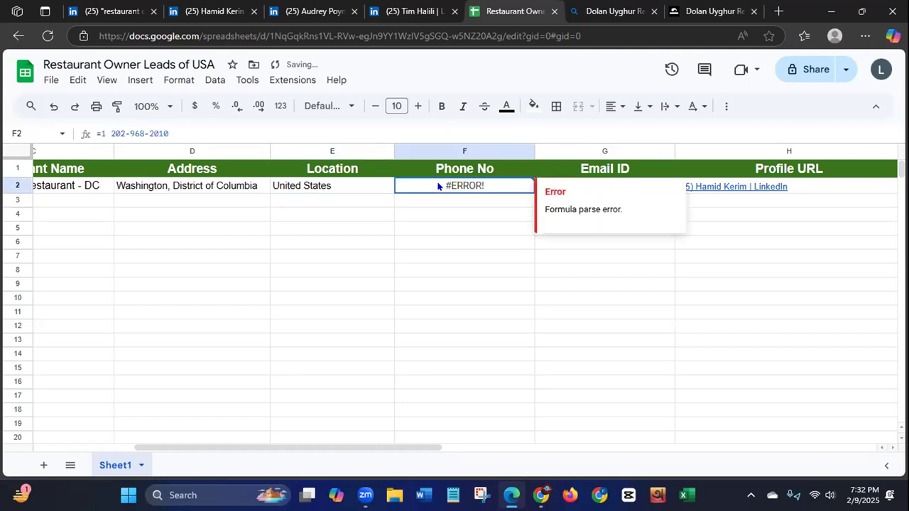
pyautogui.click(154, 131)
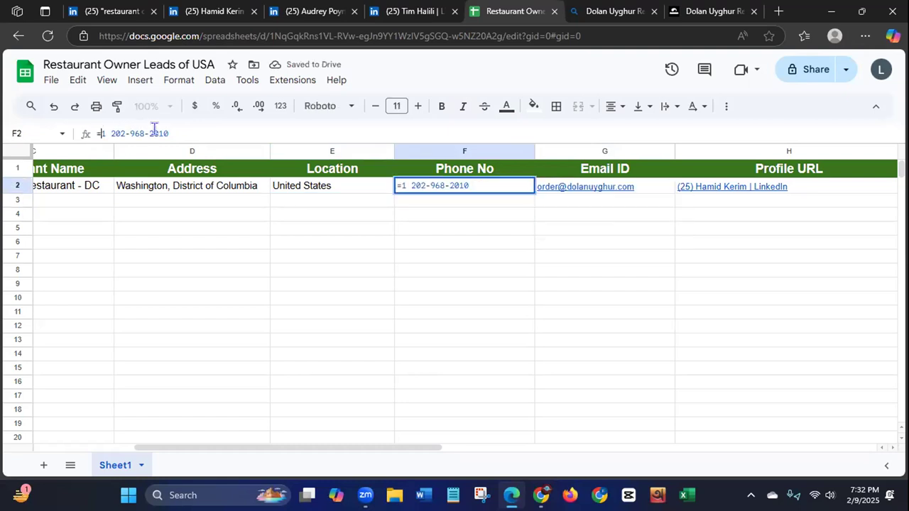
pyautogui.press('Home')
pyautogui.press('Delete')
pyautogui.press('Return')
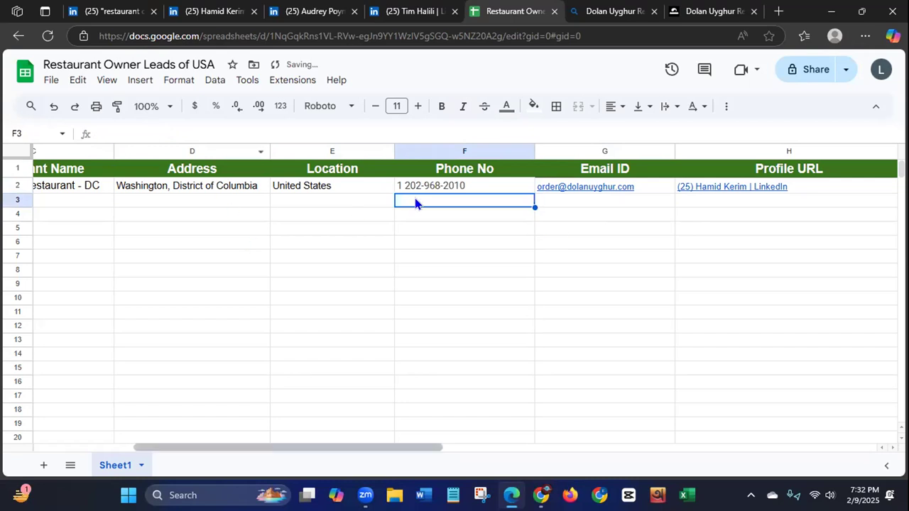
pyautogui.click(556, 216)
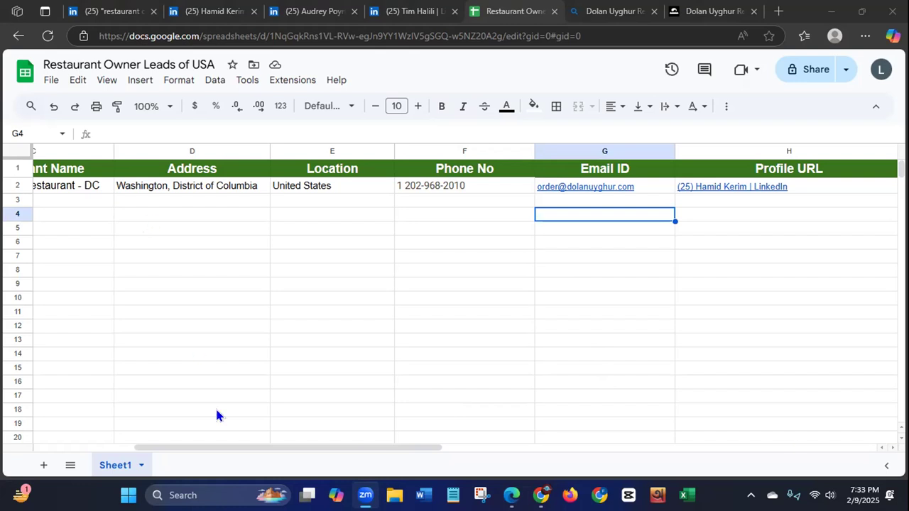
# Step: Look through the Dolan Uyghur Restaurant home page, examining its story, membership, menu, reservation, owner, photo gallery and customer review sections
pyautogui.click(701, 10)
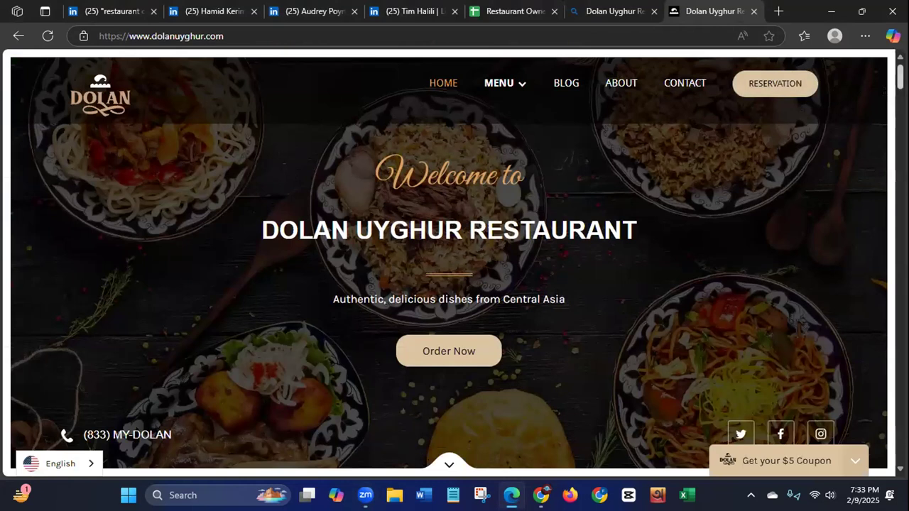
pyautogui.scroll(-7, 454, 262)
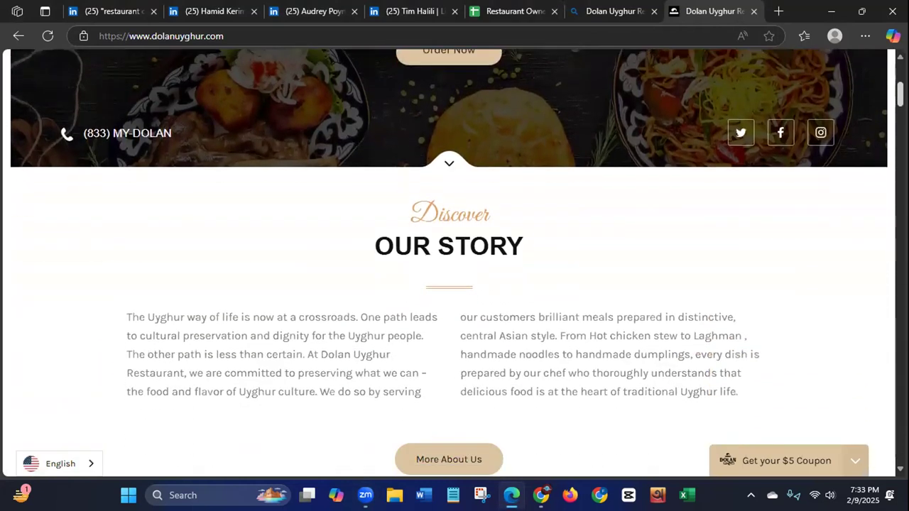
pyautogui.scroll(-5, 455, 285)
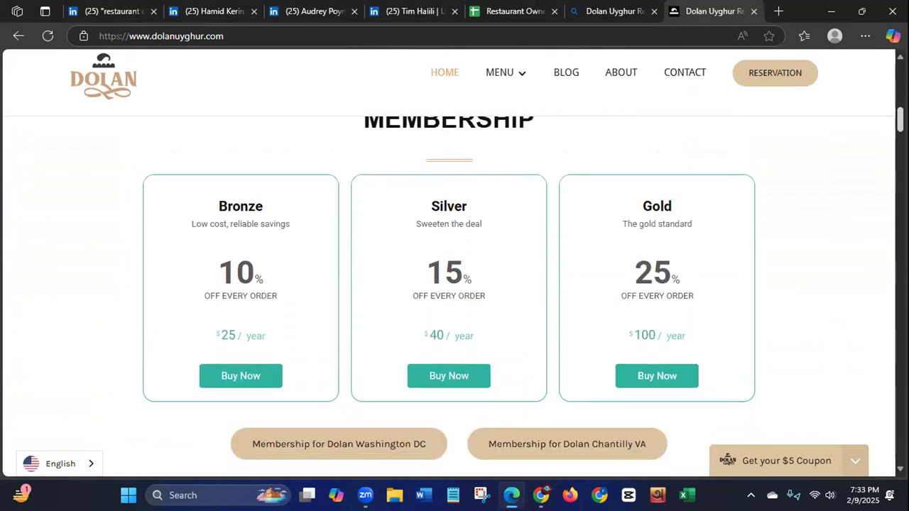
pyautogui.scroll(2, 455, 284)
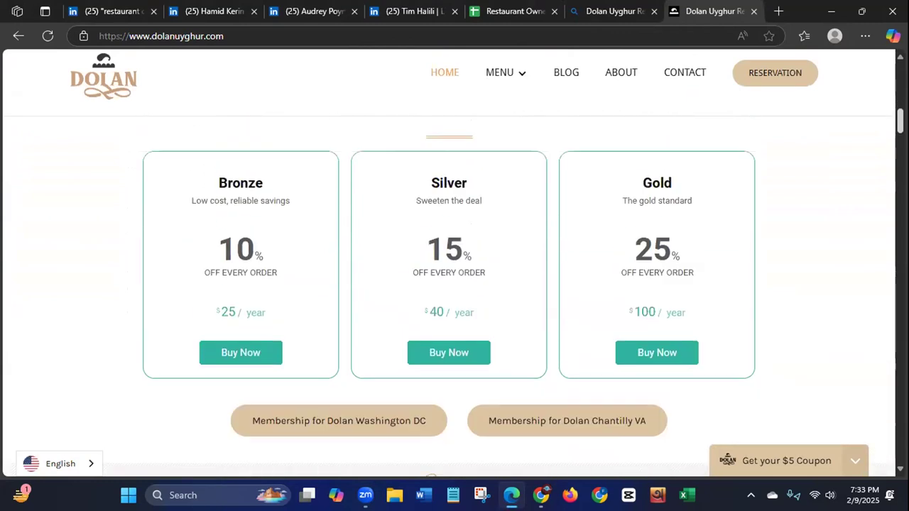
pyautogui.scroll(-6, 881, 142)
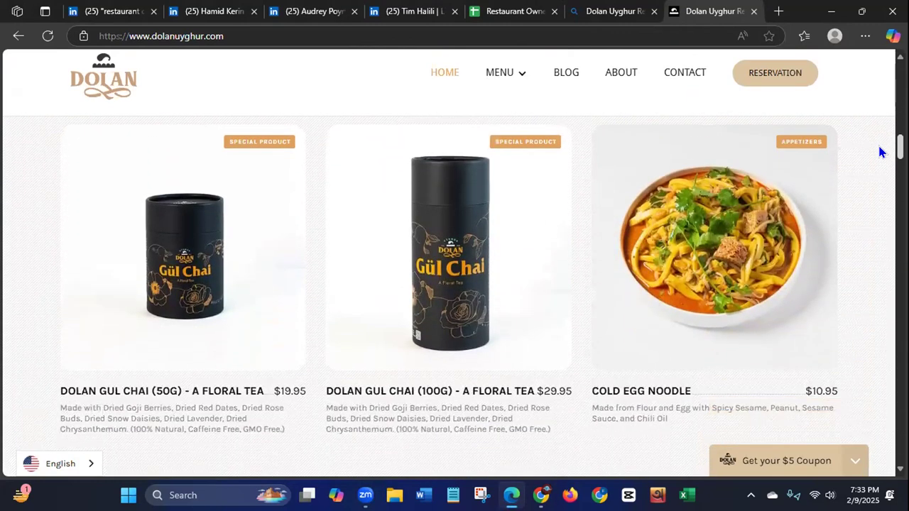
pyautogui.scroll(-3, 881, 151)
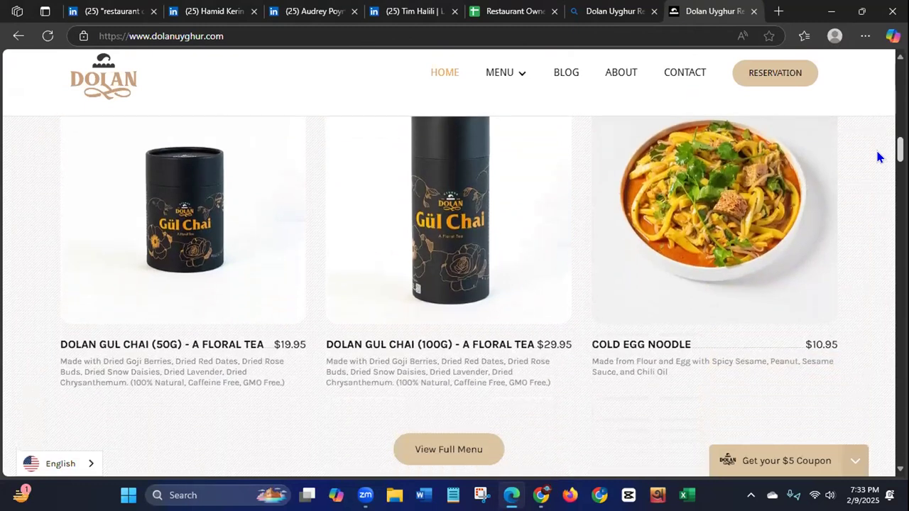
pyautogui.scroll(-5, 877, 167)
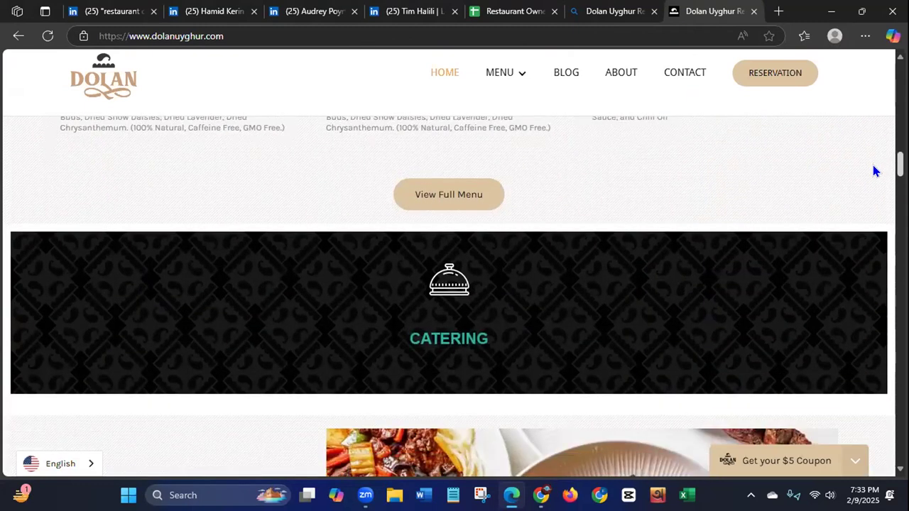
pyautogui.scroll(-1, 865, 189)
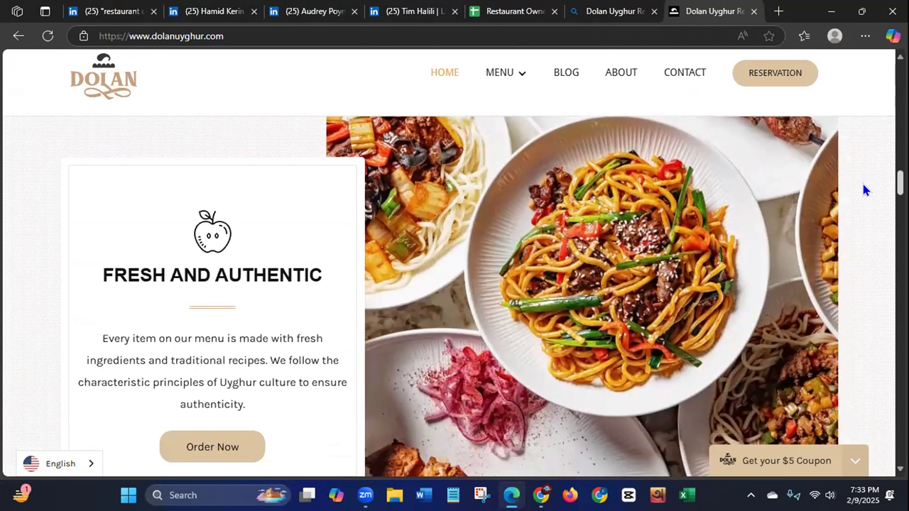
pyautogui.scroll(-5, 863, 189)
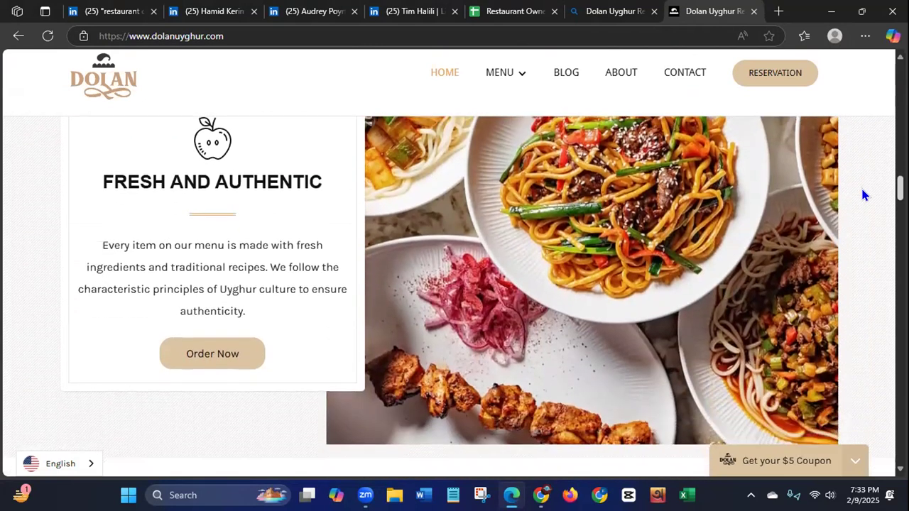
pyautogui.scroll(-1, 859, 209)
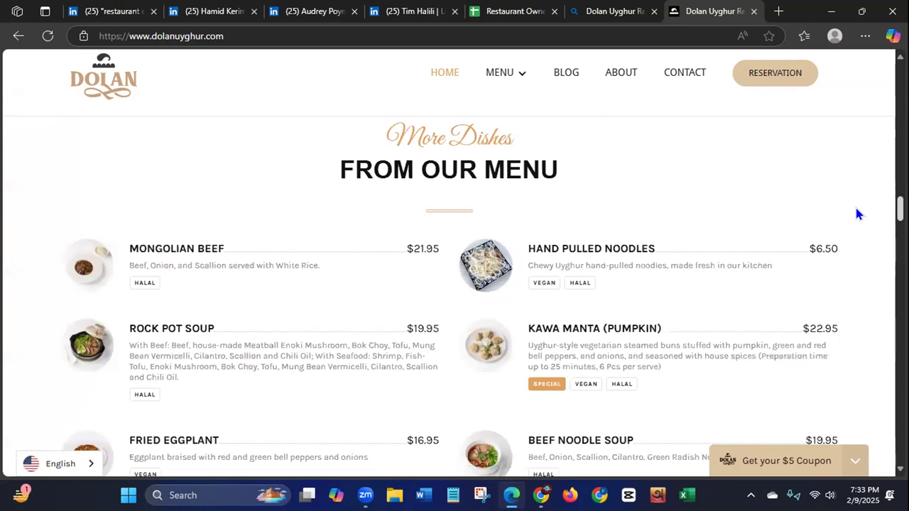
pyautogui.scroll(-1, 856, 213)
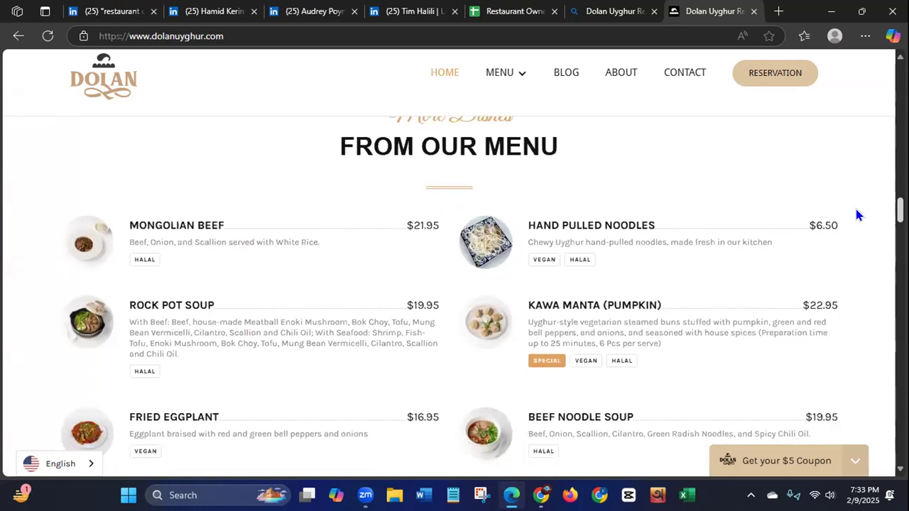
pyautogui.scroll(-3, 856, 211)
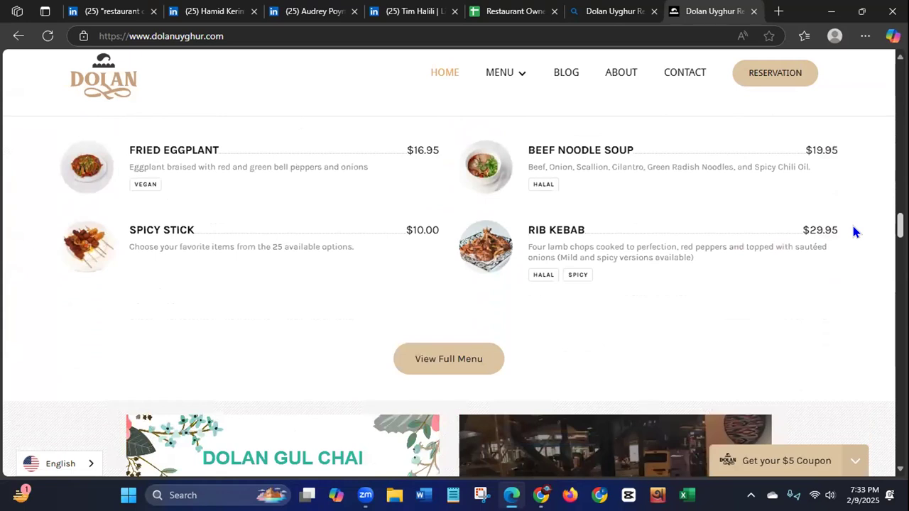
pyautogui.scroll(-3, 855, 229)
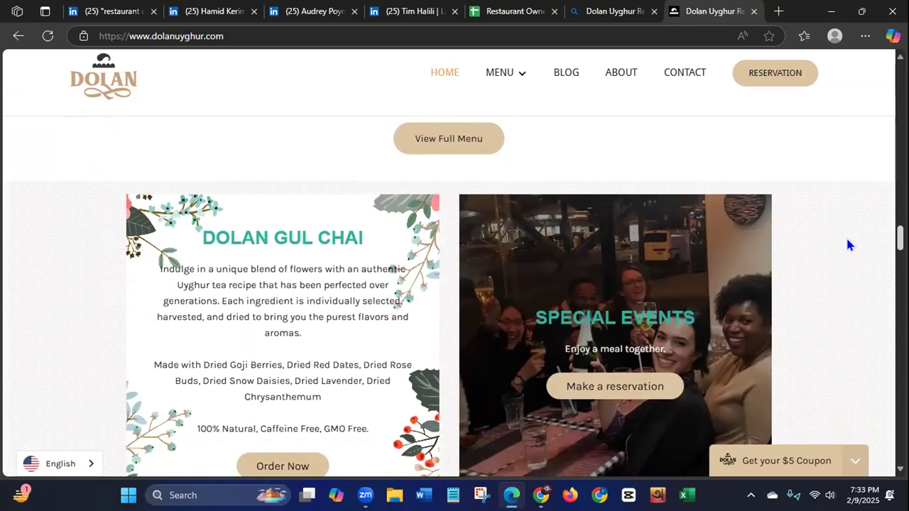
pyautogui.scroll(-1, 847, 245)
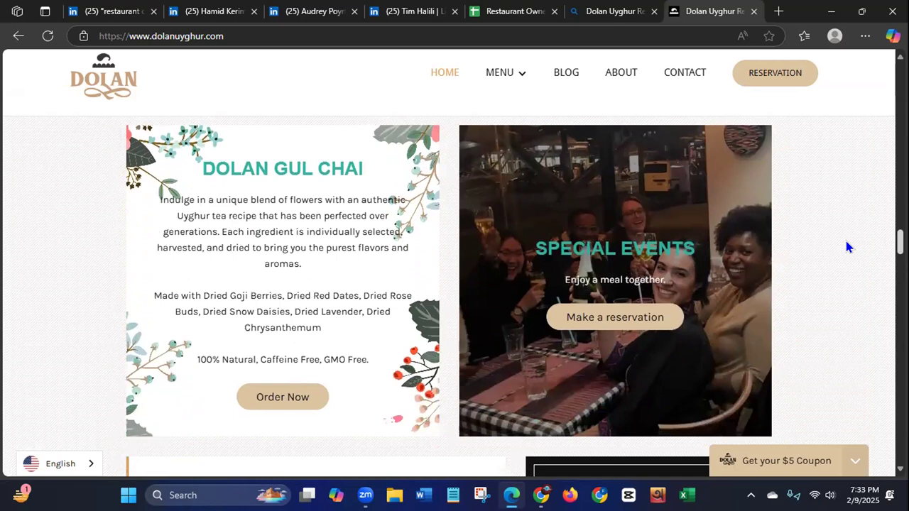
pyautogui.scroll(-6, 845, 248)
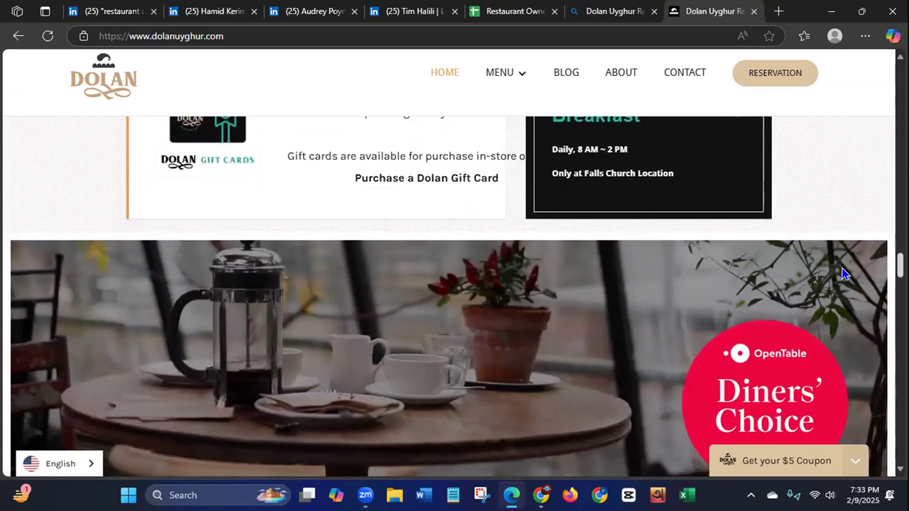
pyautogui.scroll(-3, 845, 274)
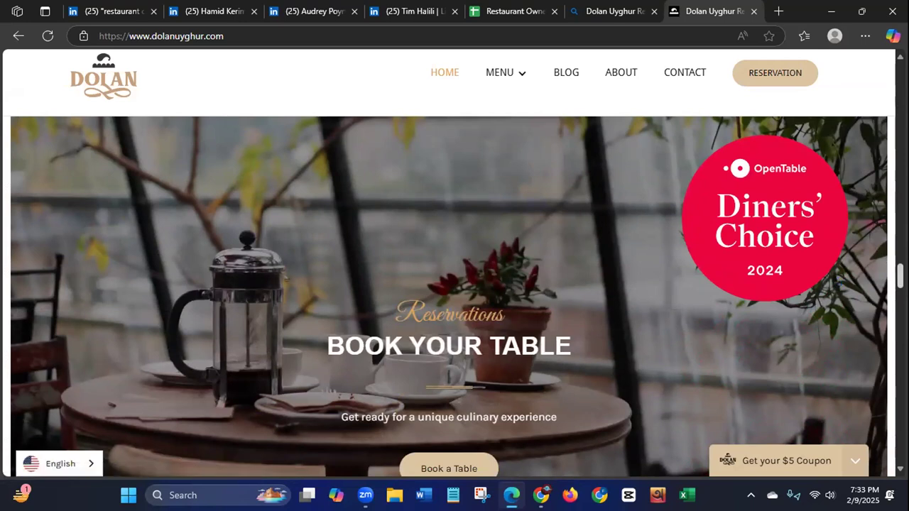
pyautogui.scroll(-5, 454, 295)
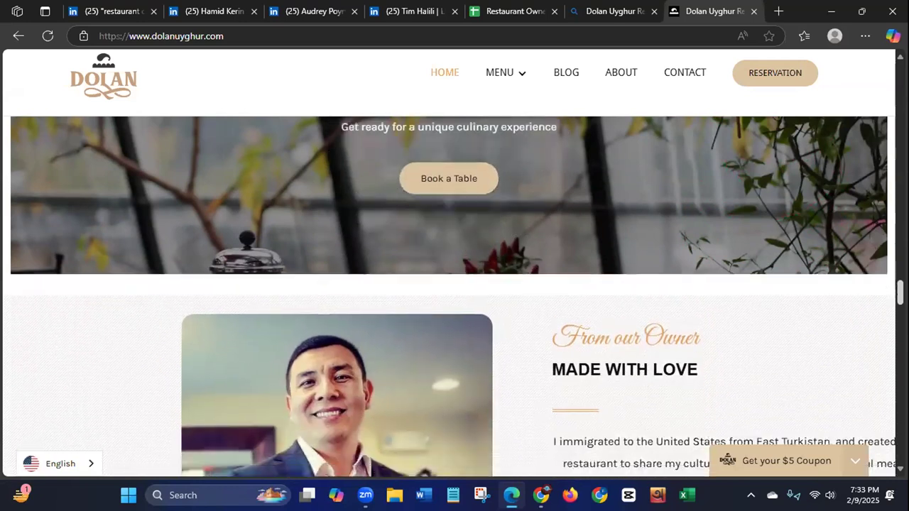
pyautogui.scroll(-3, 455, 299)
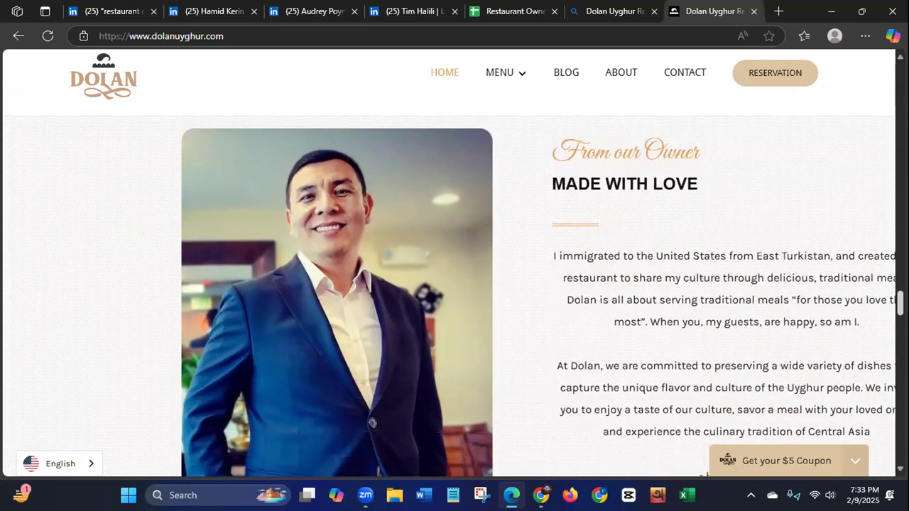
pyautogui.scroll(-6, 455, 295)
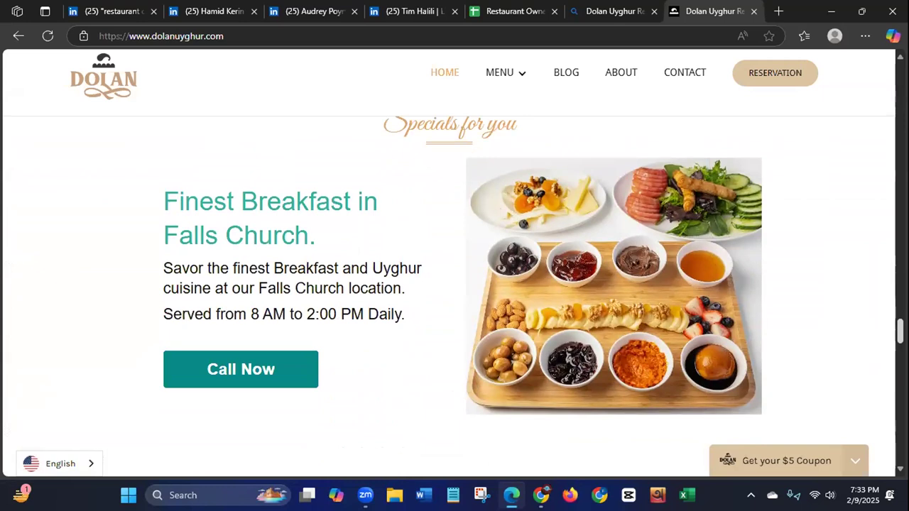
pyautogui.scroll(-1, 455, 297)
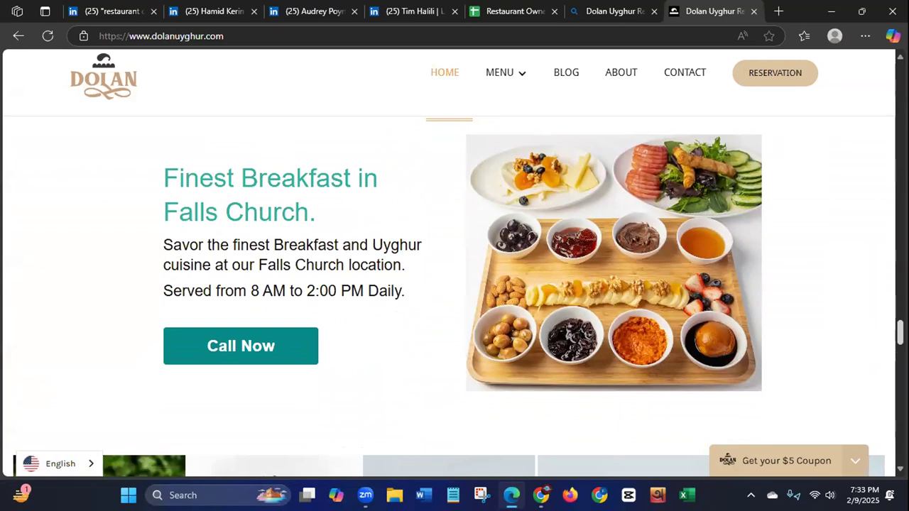
pyautogui.moveTo(900, 333); pyautogui.dragTo(895, 353)
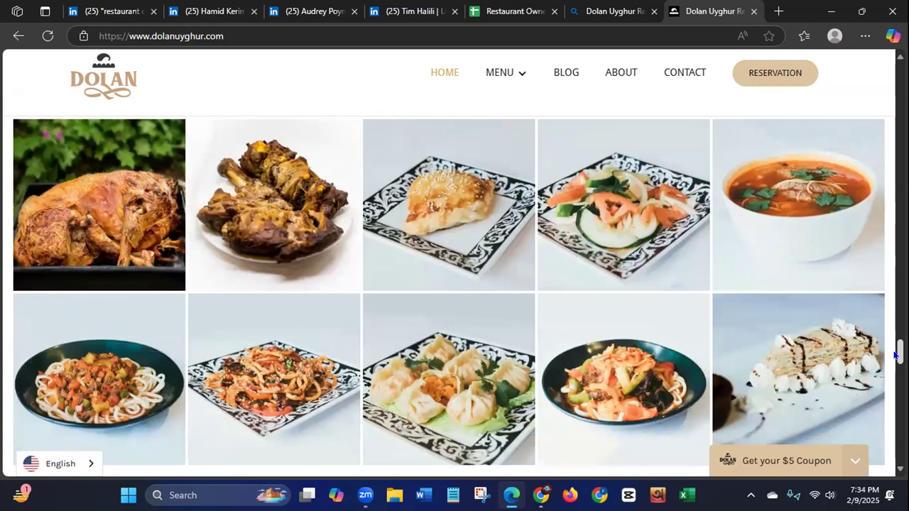
pyautogui.moveTo(895, 355)
pyautogui.mouseDown()
pyautogui.moveTo(896, 329)
pyautogui.moveTo(896, 362)
pyautogui.mouseUp()
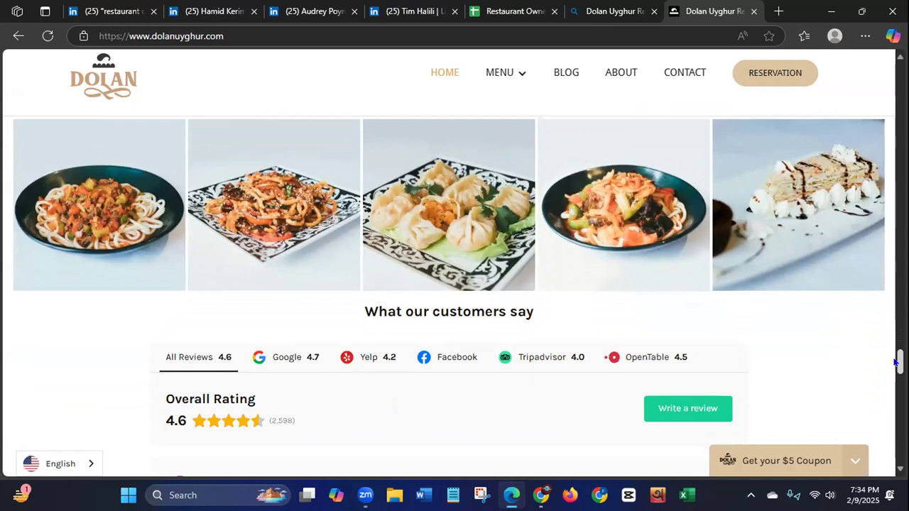
pyautogui.moveTo(896, 363)
pyautogui.mouseDown()
pyautogui.moveTo(896, 341)
pyautogui.moveTo(896, 349)
pyautogui.mouseUp()
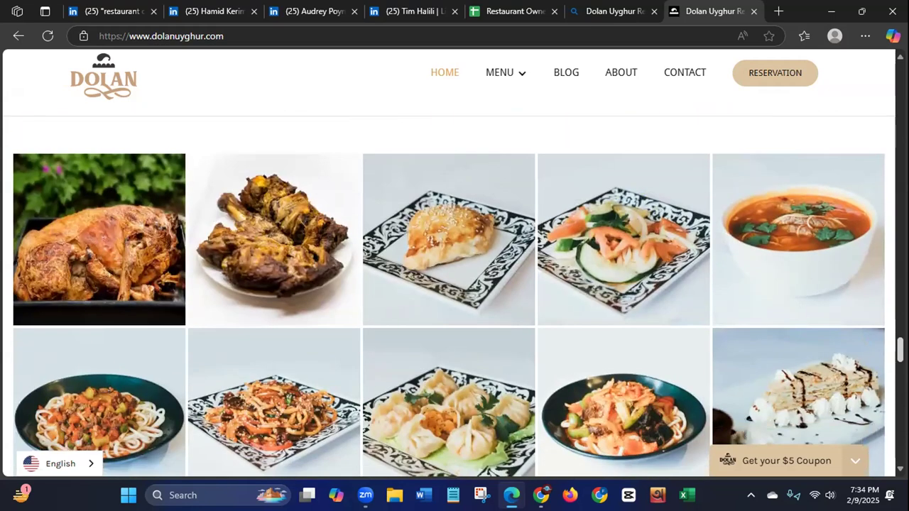
# Step: Return to the Restaurant Owner Leads of USA sheet and format row 2 with font size 12 and centred horizontal alignment
pyautogui.click(496, 19)
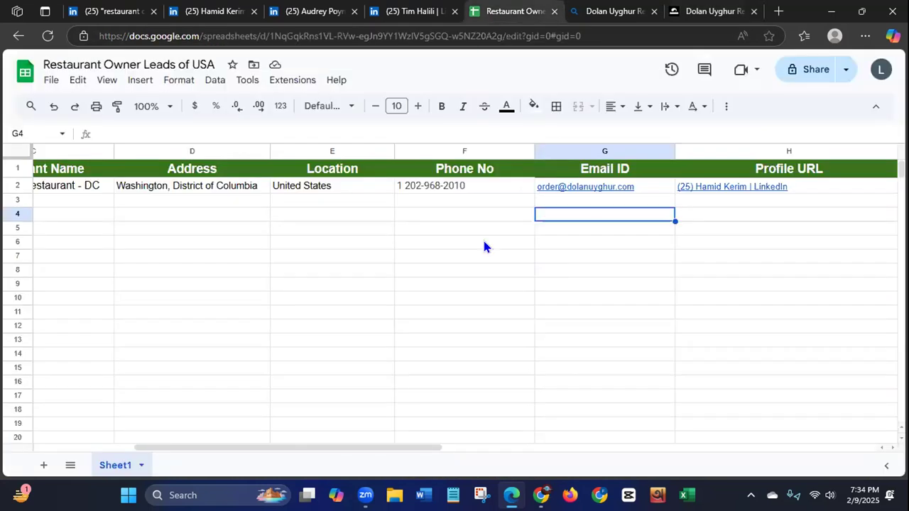
pyautogui.hscroll(-5, 249, 446)
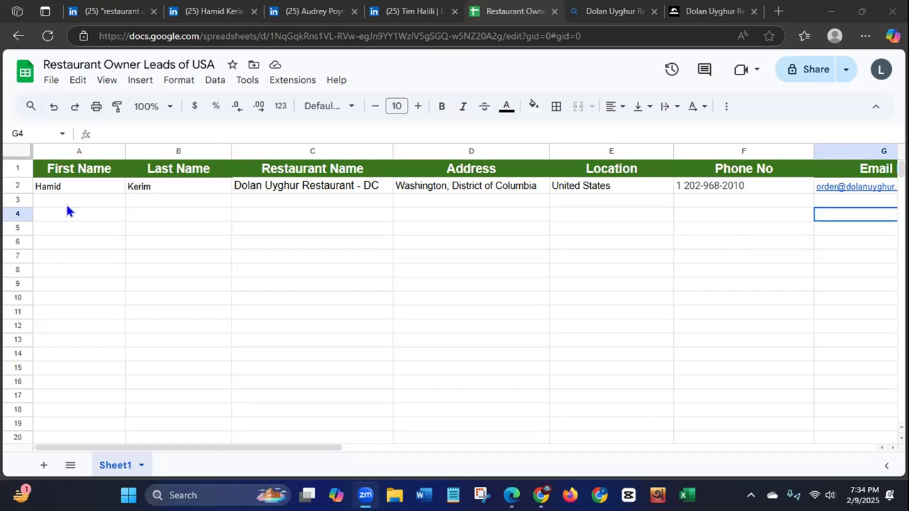
pyautogui.click(16, 182)
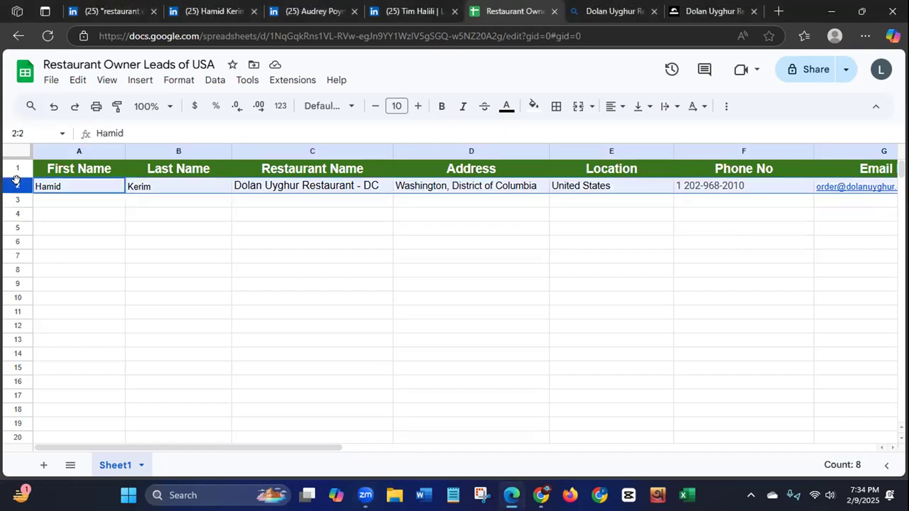
pyautogui.click(396, 106)
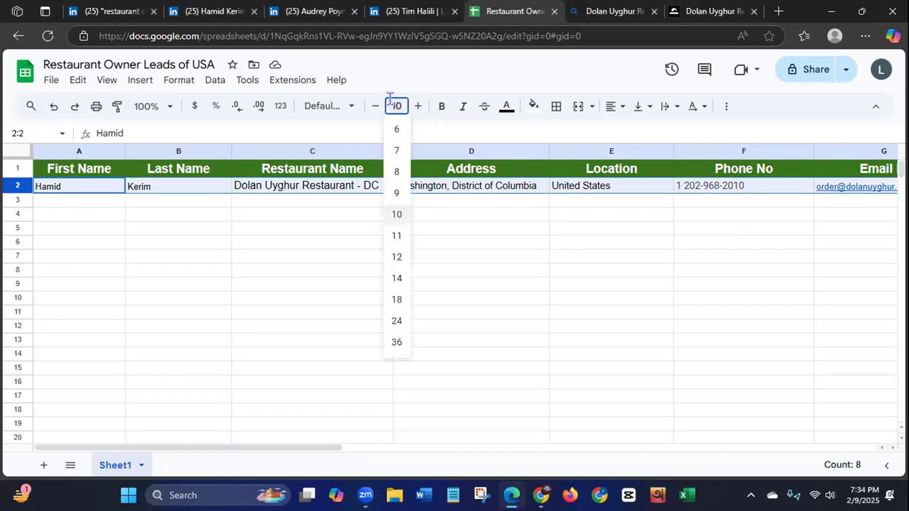
pyautogui.click(396, 258)
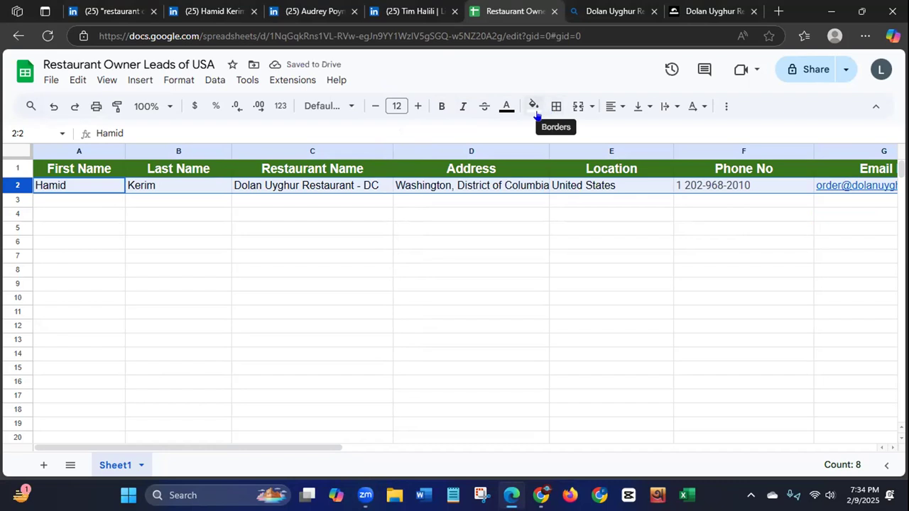
pyautogui.click(613, 107)
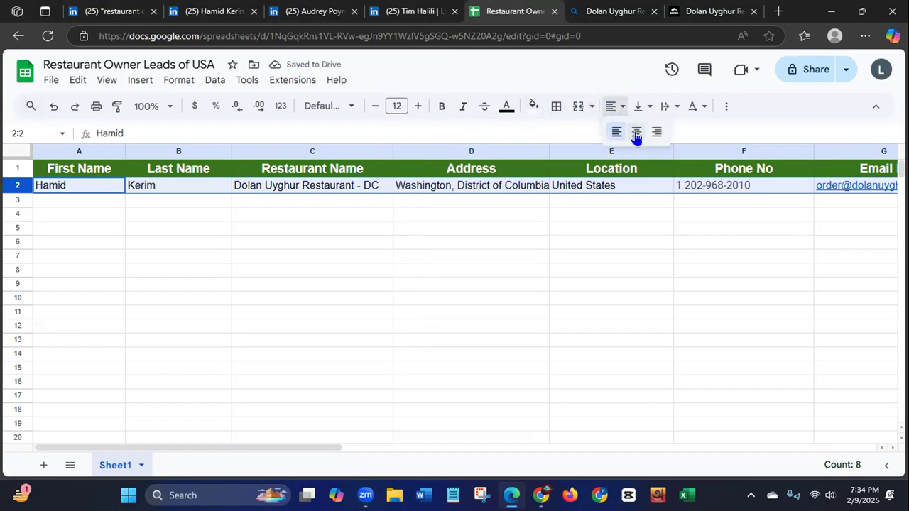
pyautogui.click(637, 131)
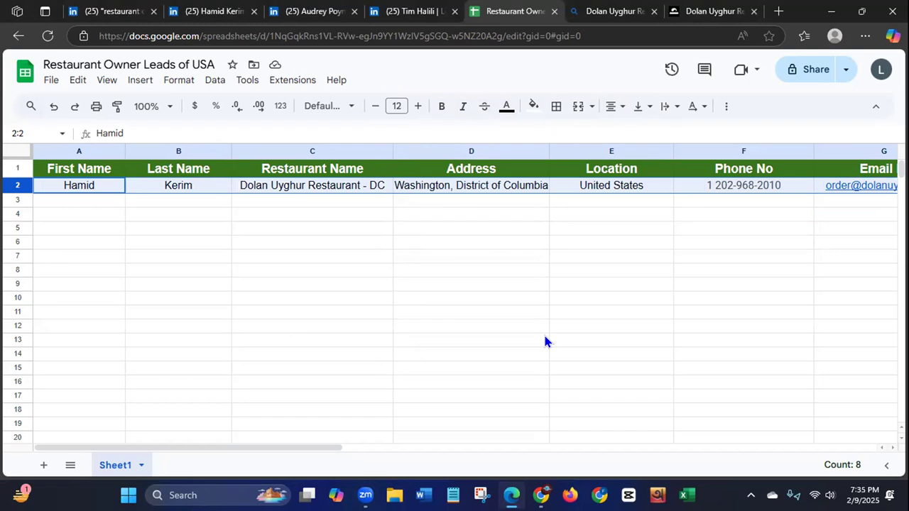
# Step: Set the font size of the entire header row 1 to 18
pyautogui.click(13, 166)
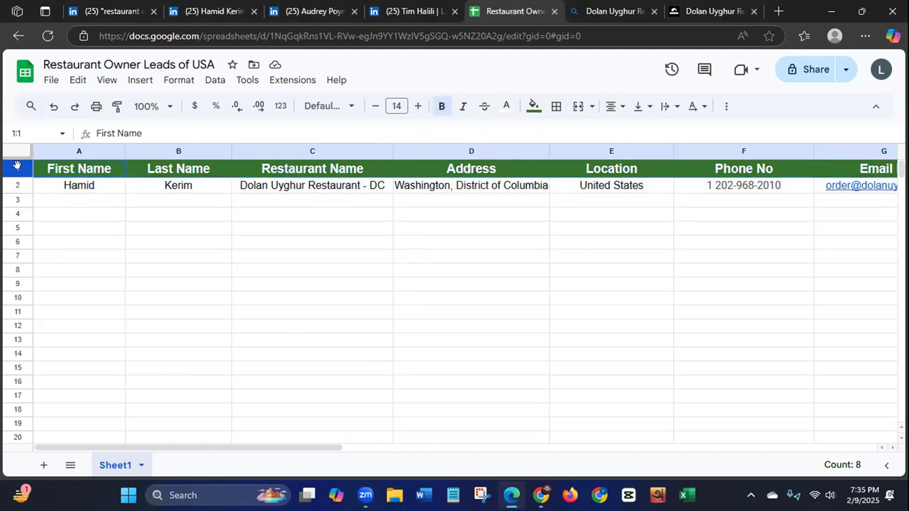
pyautogui.click(389, 100)
pyautogui.click(396, 301)
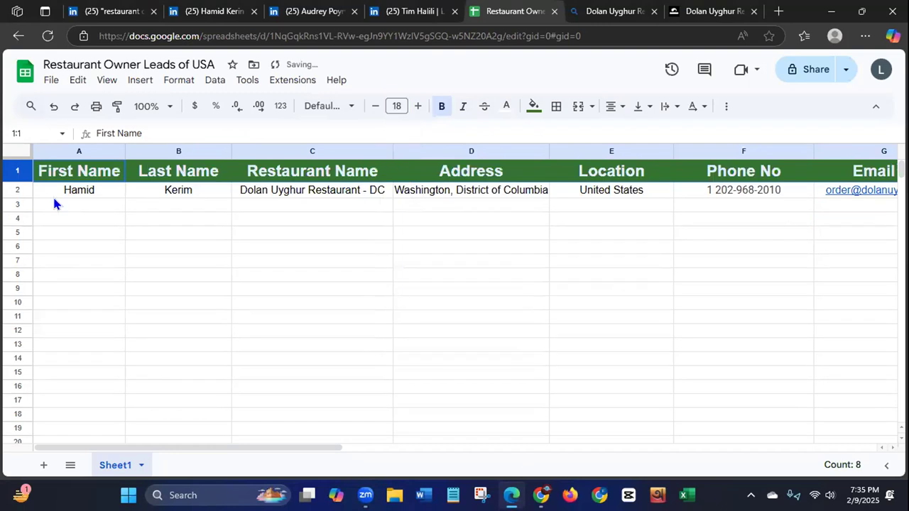
# Step: Make the lead entry in row 2 bold and widen the Restaurant Name column slightly to fit its text
pyautogui.click(17, 190)
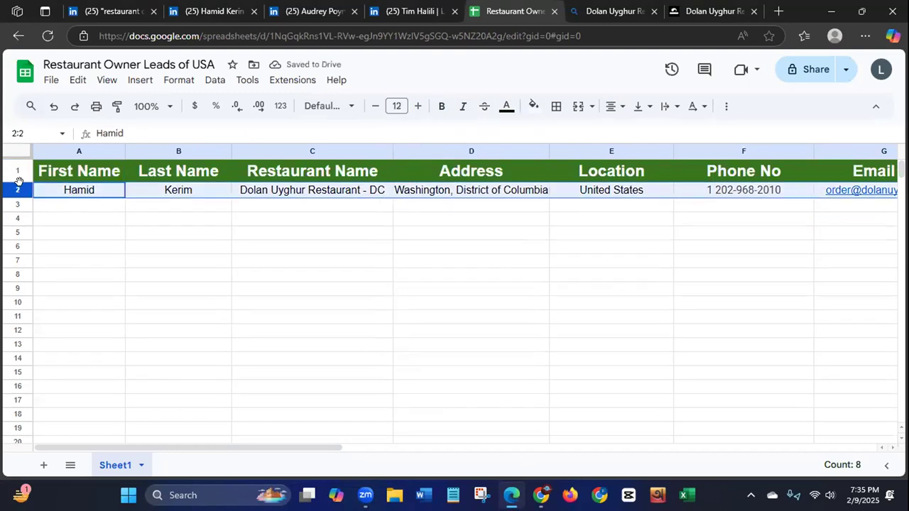
pyautogui.click(442, 108)
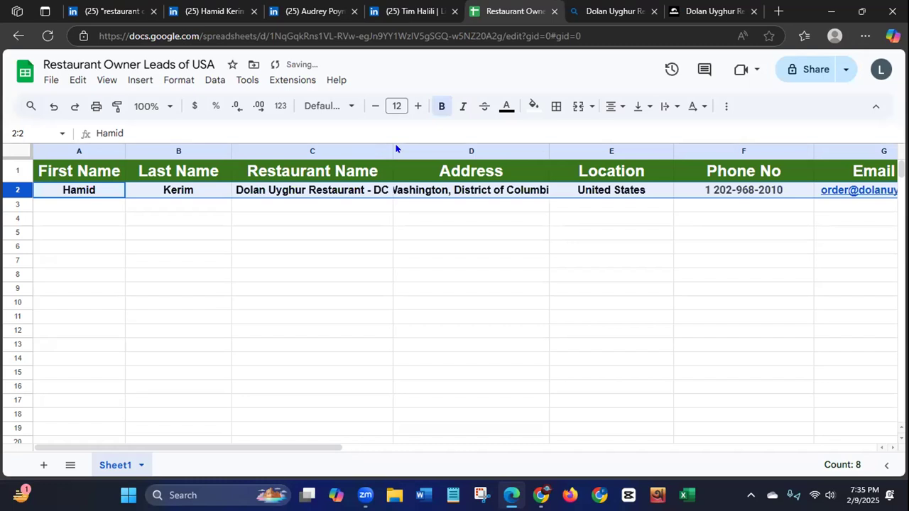
pyautogui.moveTo(391, 149); pyautogui.dragTo(412, 149)
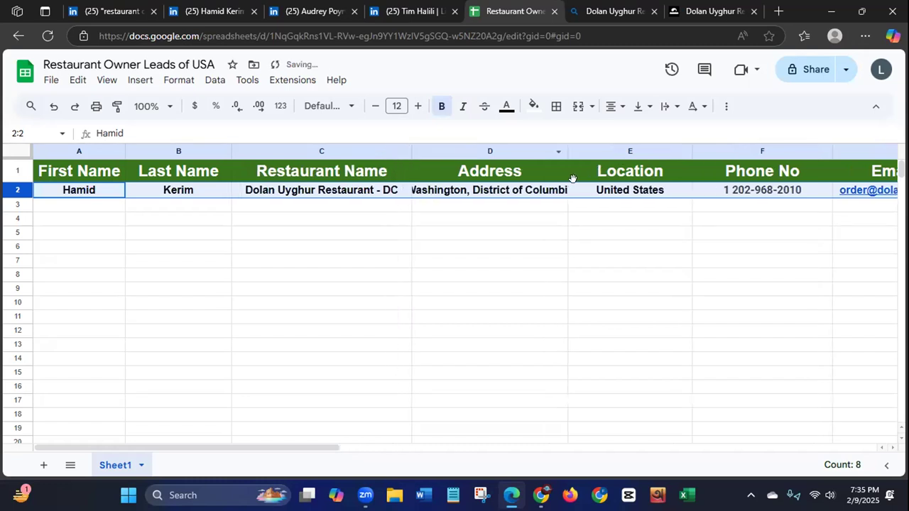
# Step: Widen the Address column to fit its full text and check the remaining lead columns through Profile URL
pyautogui.moveTo(568, 149); pyautogui.dragTo(637, 150)
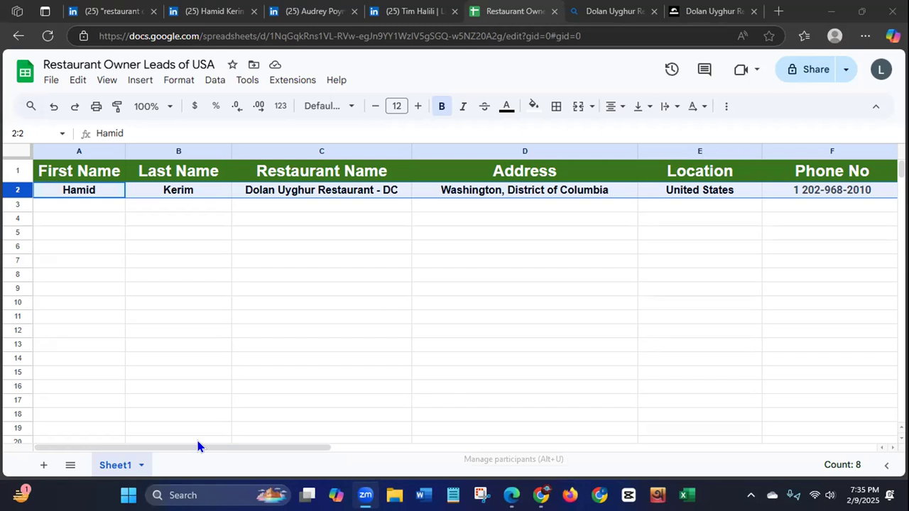
pyautogui.hscroll(3, 198, 446)
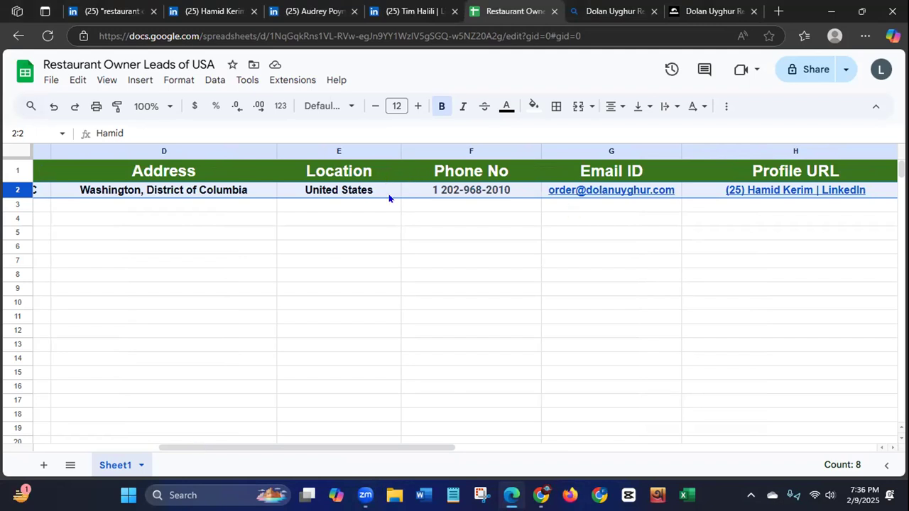
pyautogui.moveTo(654, 198)
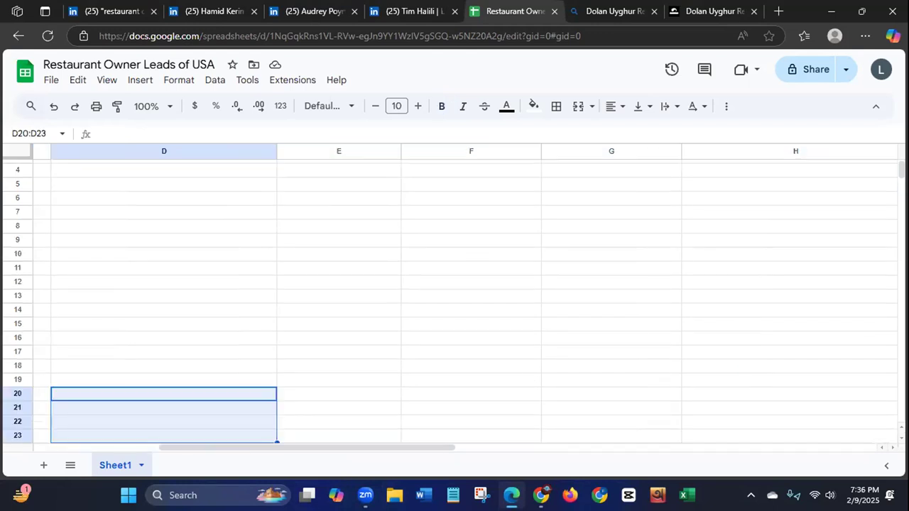
pyautogui.moveTo(901, 170); pyautogui.dragTo(901, 164)
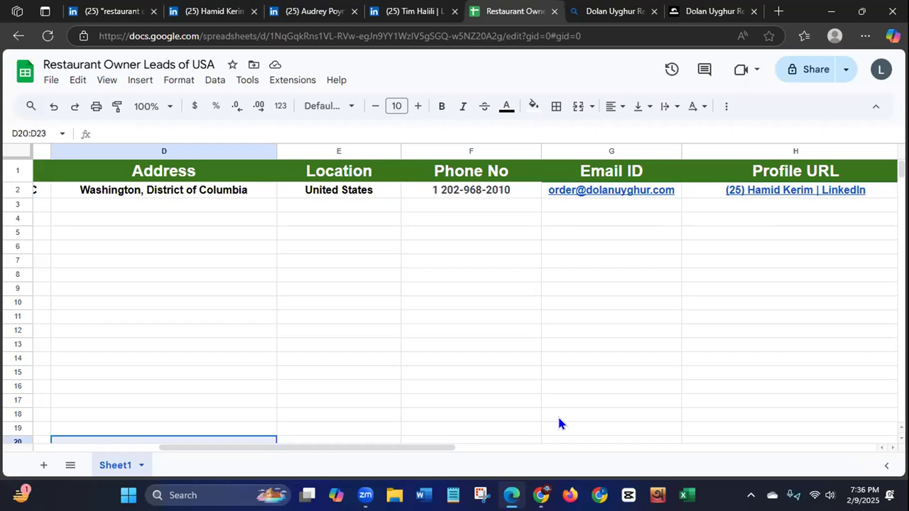
# Step: Open the Meraki Restaurant Group owner's LinkedIn profile and try to select the owner's name for copying
pyautogui.click(313, 14)
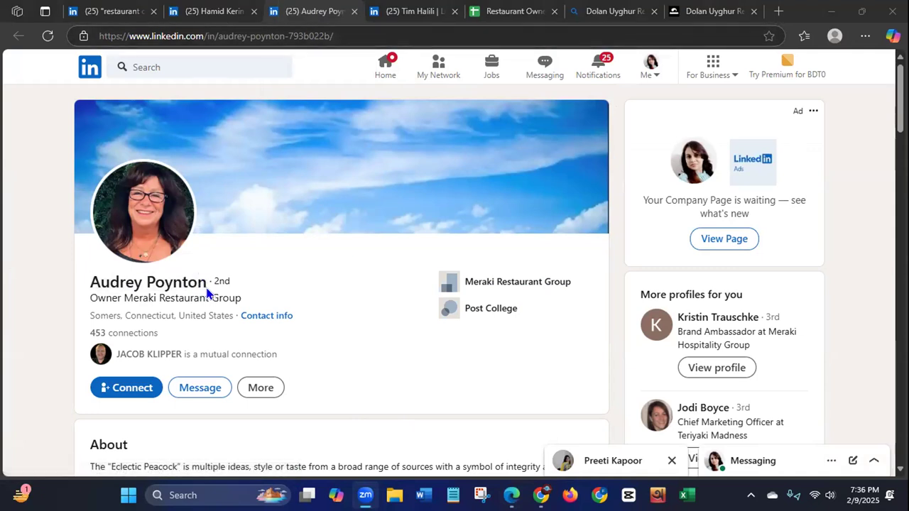
pyautogui.moveTo(203, 279); pyautogui.dragTo(92, 283)
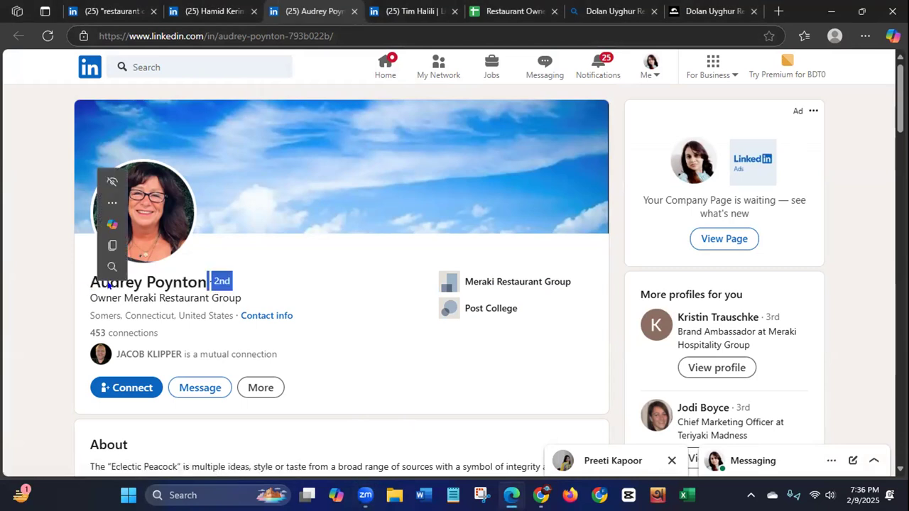
pyautogui.click(202, 289)
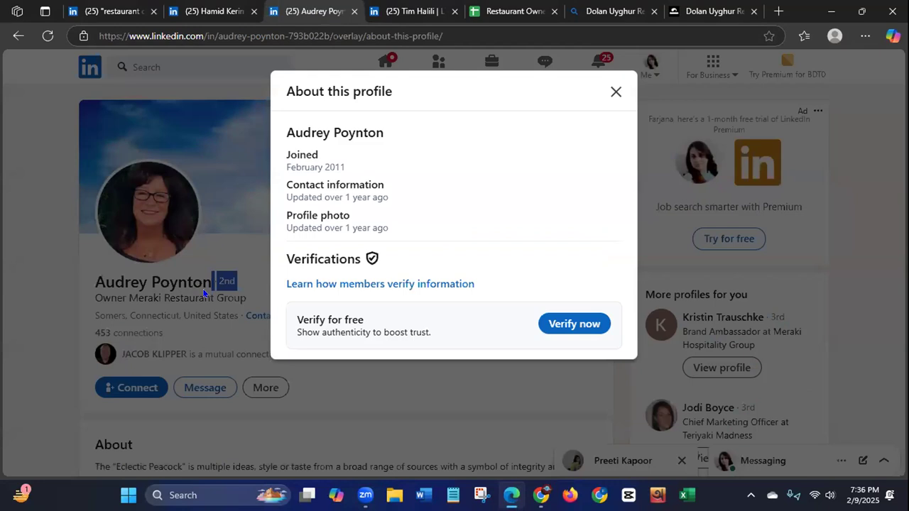
pyautogui.click(399, 144)
pyautogui.moveTo(398, 144); pyautogui.dragTo(282, 126)
pyautogui.click(430, 188)
pyautogui.moveTo(384, 133); pyautogui.dragTo(334, 132)
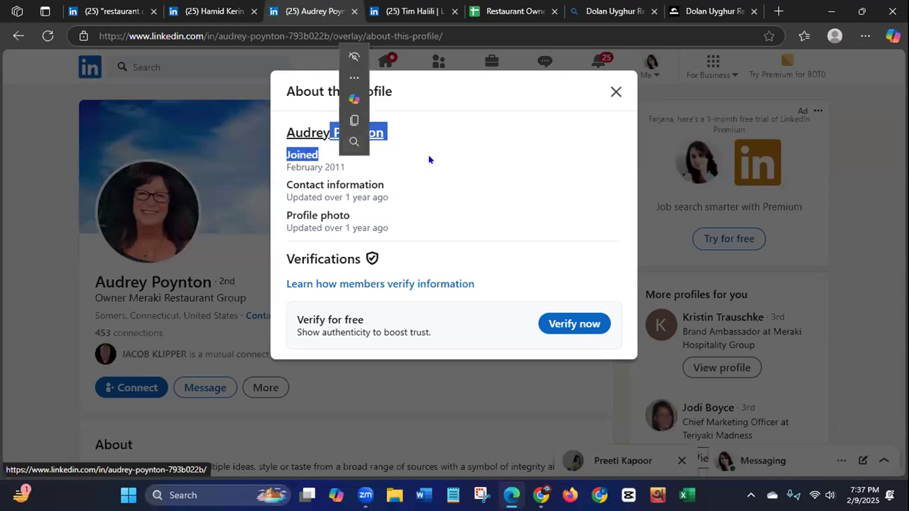
pyautogui.click(495, 196)
pyautogui.click(615, 92)
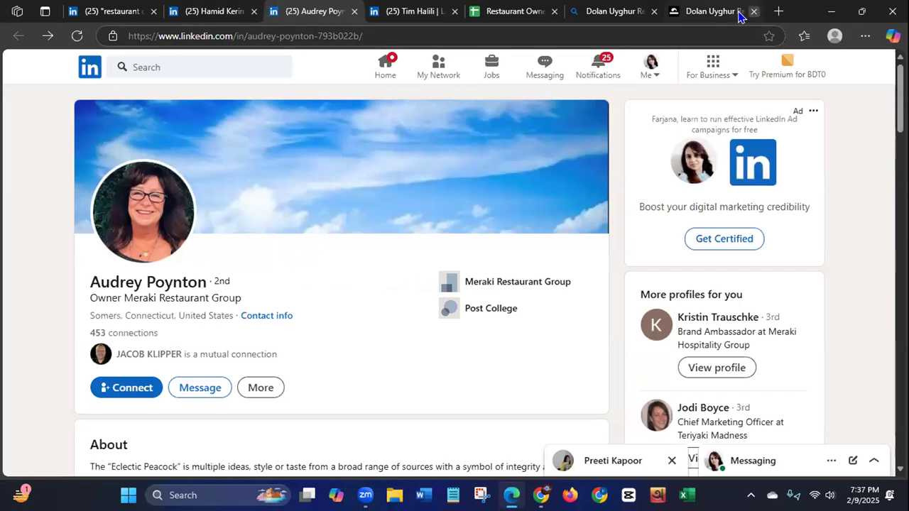
# Step: Return to the Restaurant Owner Leads of USA sheet and enter the Meraki owner's first name in cell A3
pyautogui.click(513, 14)
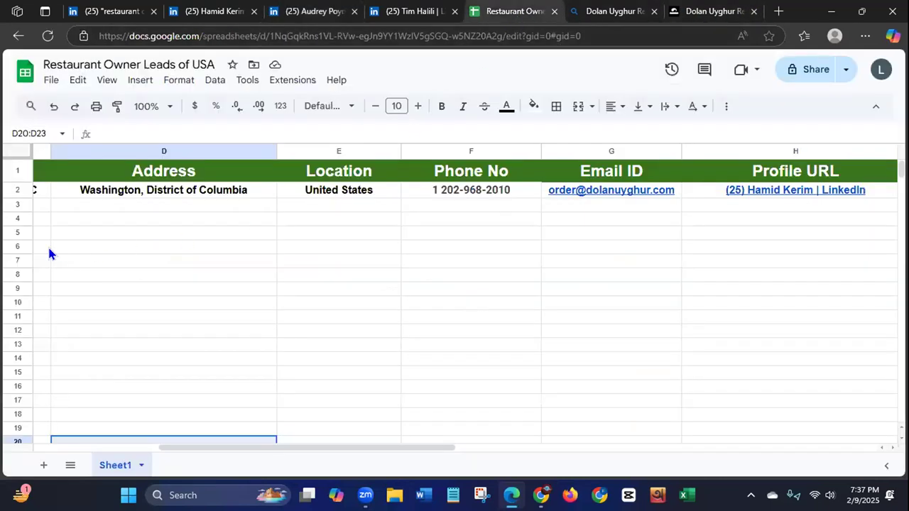
pyautogui.moveTo(226, 449); pyautogui.dragTo(41, 465)
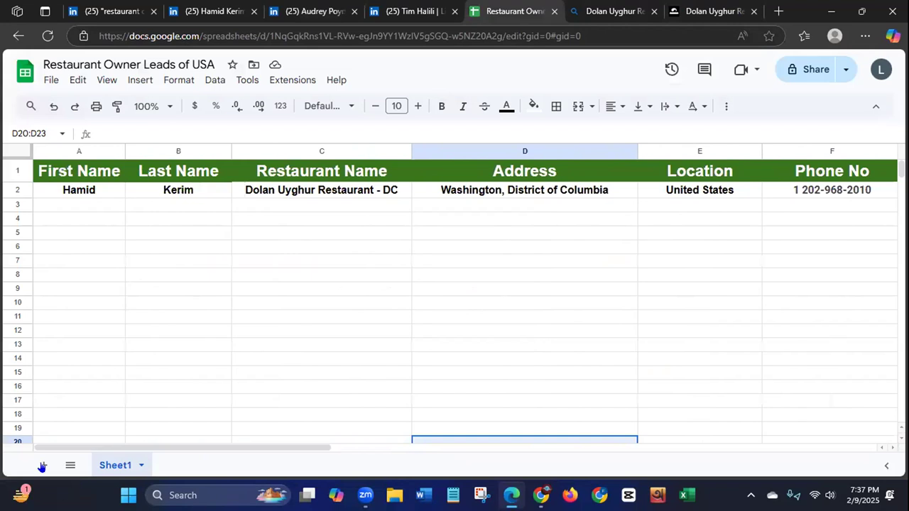
pyautogui.click(61, 206)
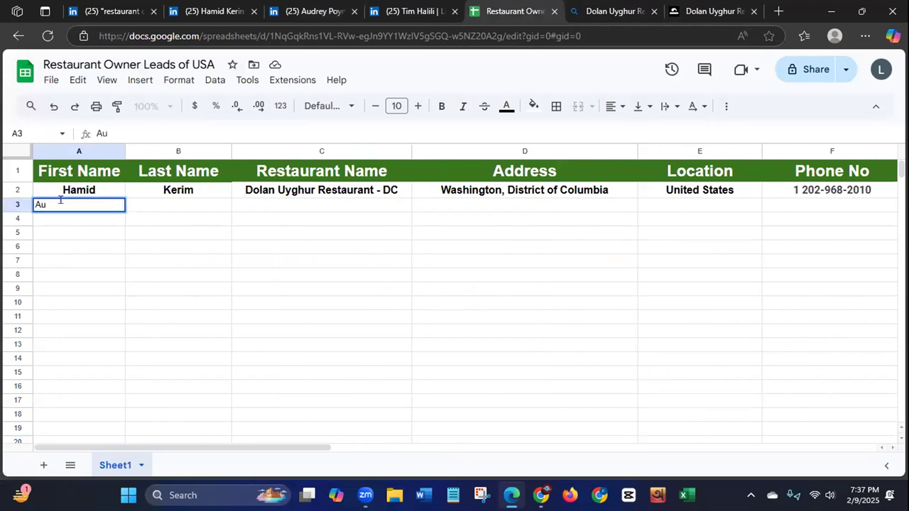
# Step: Enter the owner's last name in cell B3, checking its spelling against the LinkedIn profile
pyautogui.click(170, 205)
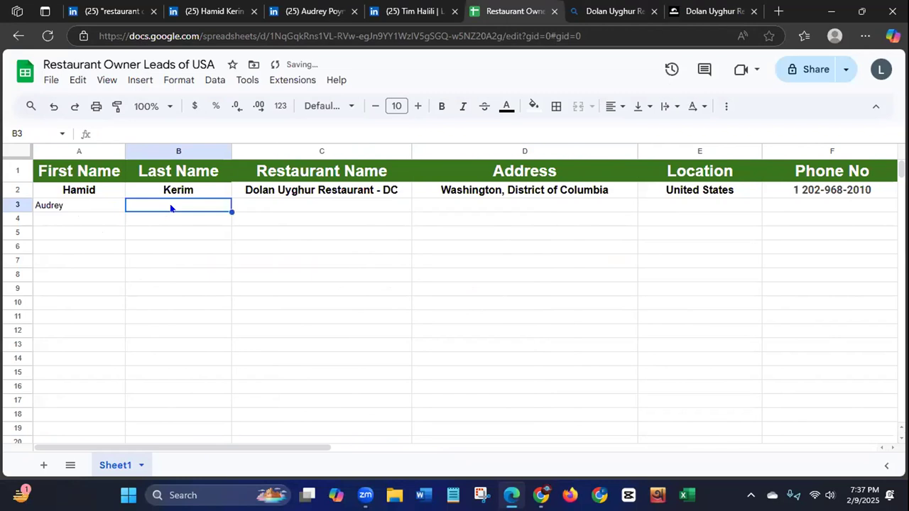
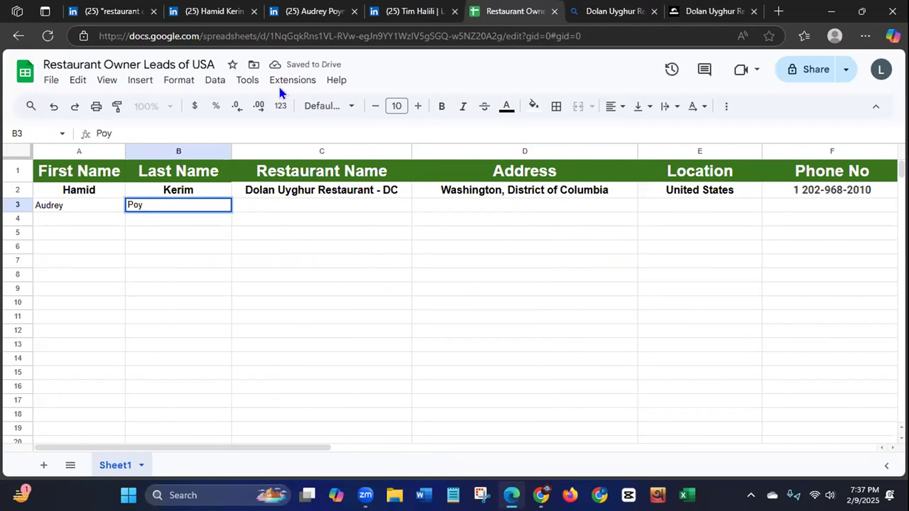
pyautogui.click(302, 13)
pyautogui.tripleClick(208, 280)
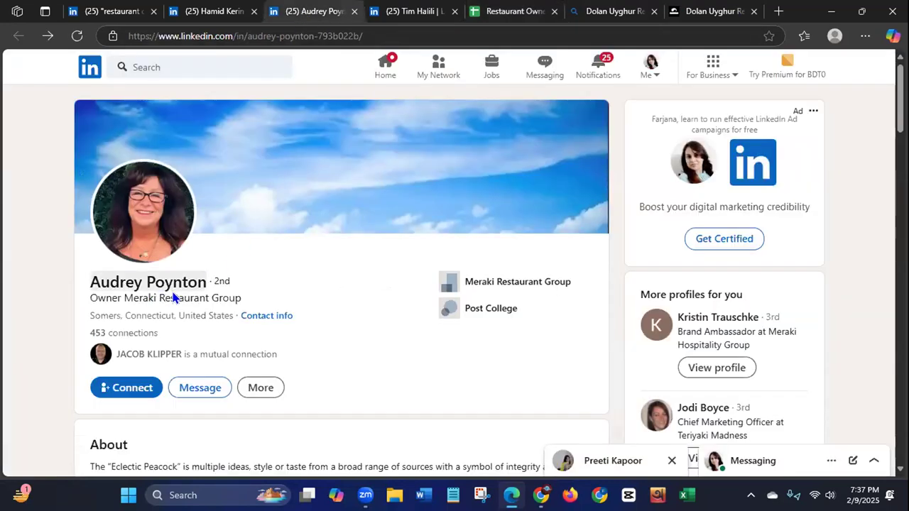
pyautogui.click(494, 13)
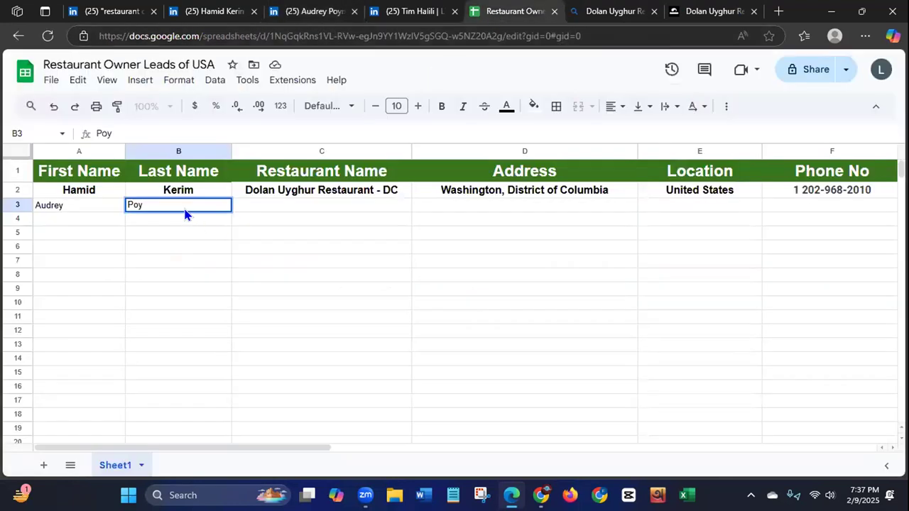
# Step: Copy "Meraki Restaurant Group" from the owner's LinkedIn headline into cell C3 under Restaurant Name
pyautogui.click(304, 10)
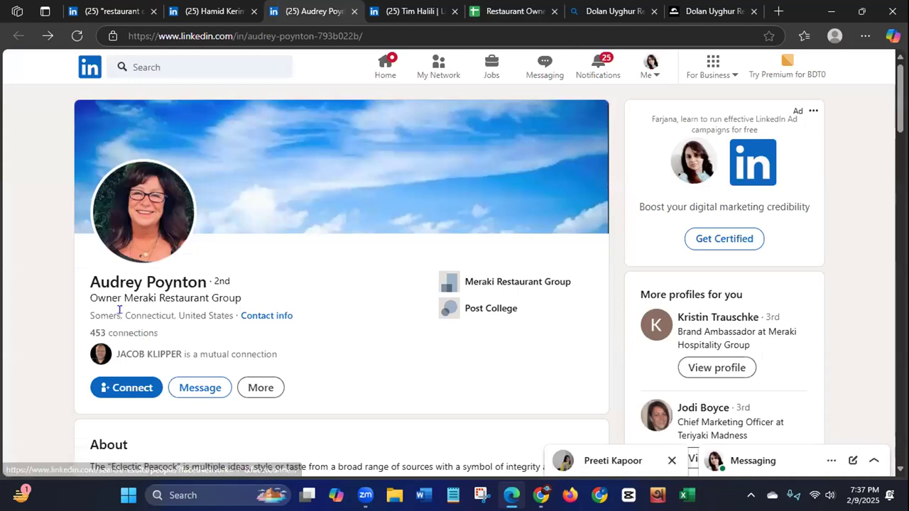
pyautogui.moveTo(125, 298); pyautogui.dragTo(242, 299)
pyautogui.hotkey('ctrl', 'c')
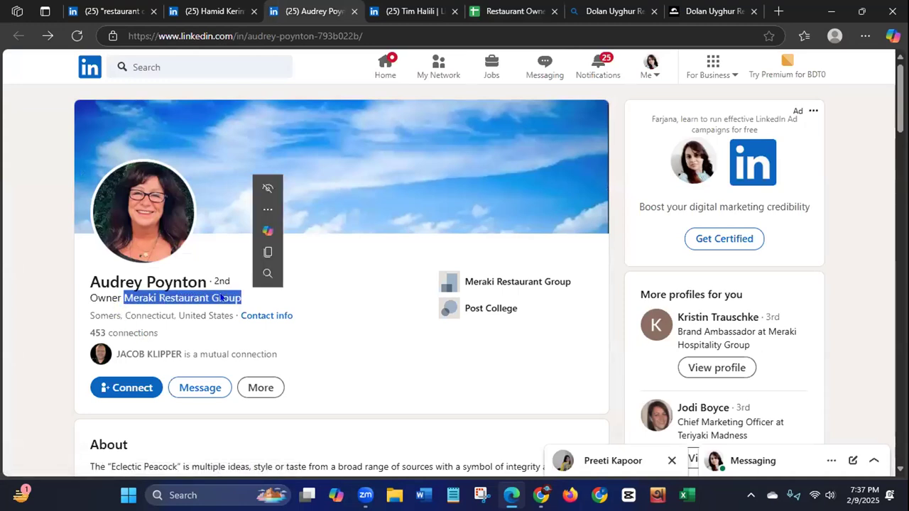
pyautogui.rightClick(222, 298)
pyautogui.click(262, 84)
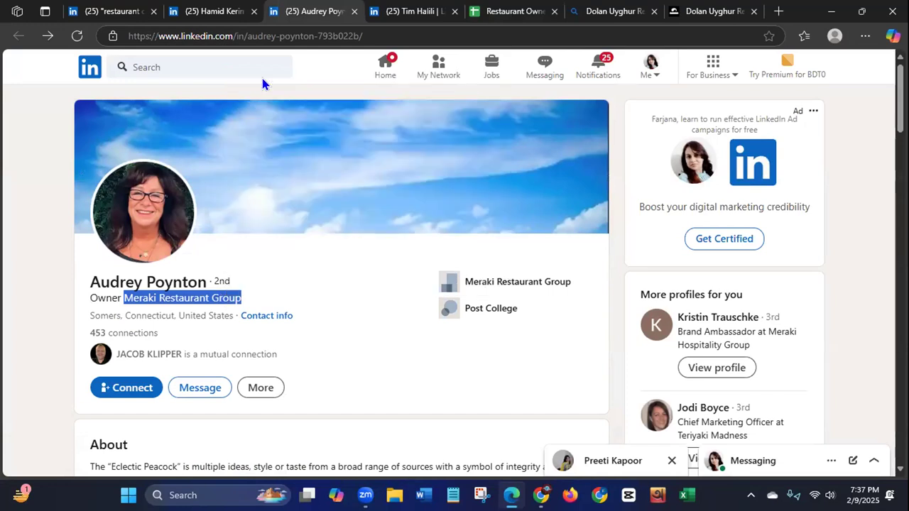
pyautogui.click(491, 11)
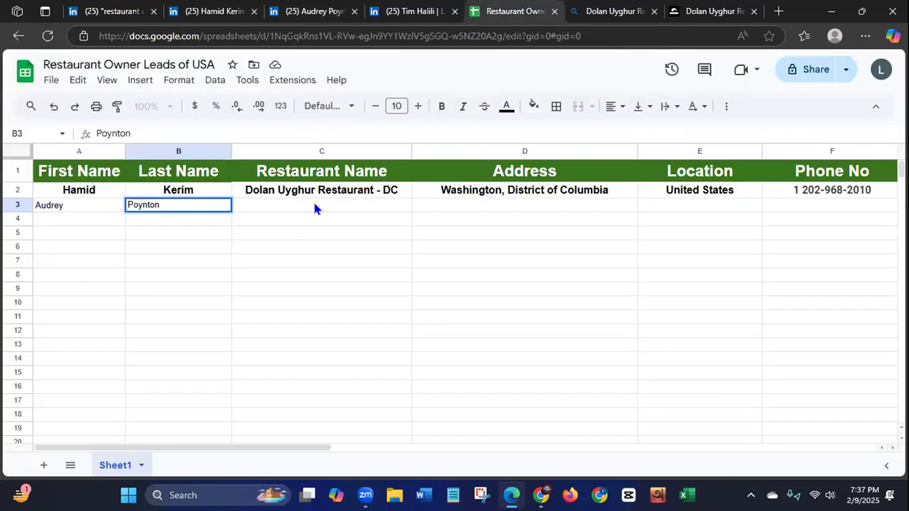
pyautogui.click(314, 208)
pyautogui.hotkey('ctrl', 'v')
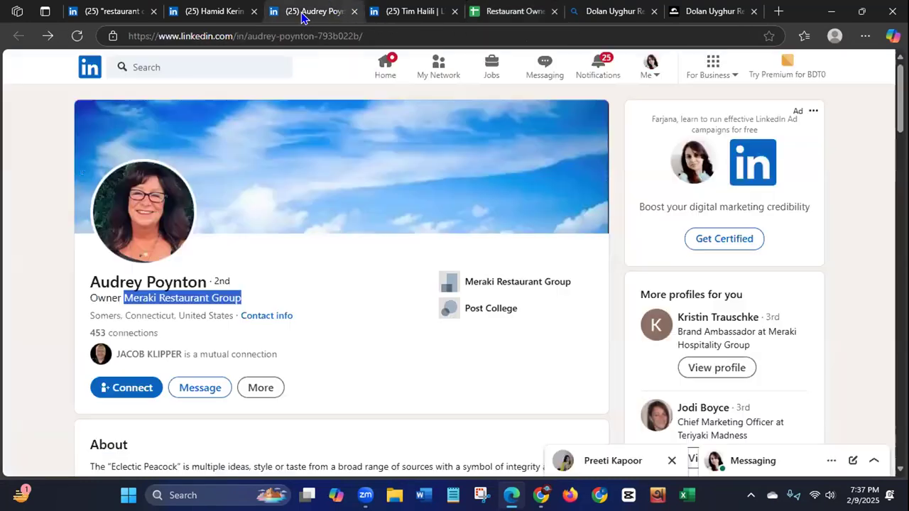
# Step: Copy the city and state from the owner's LinkedIn location into cell D3 under Address
pyautogui.click(306, 13)
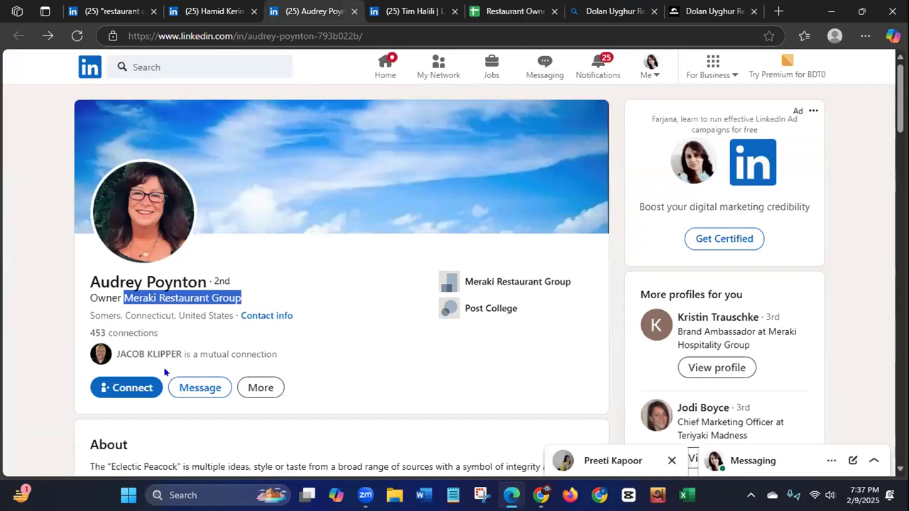
pyautogui.click(85, 307)
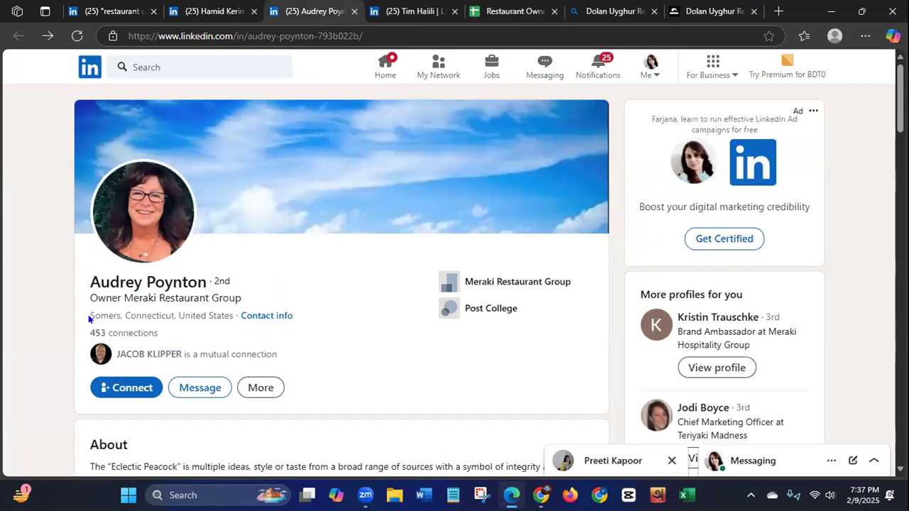
pyautogui.moveTo(85, 311); pyautogui.dragTo(172, 317)
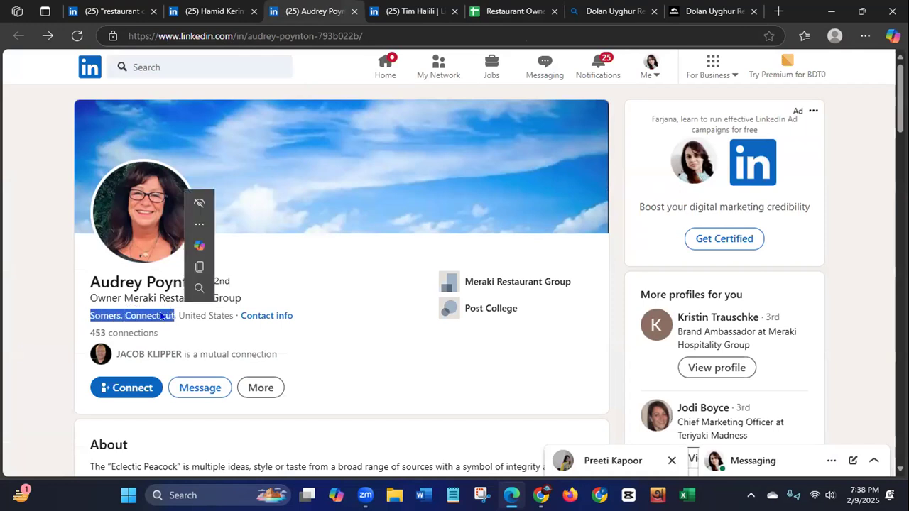
pyautogui.rightClick(162, 317)
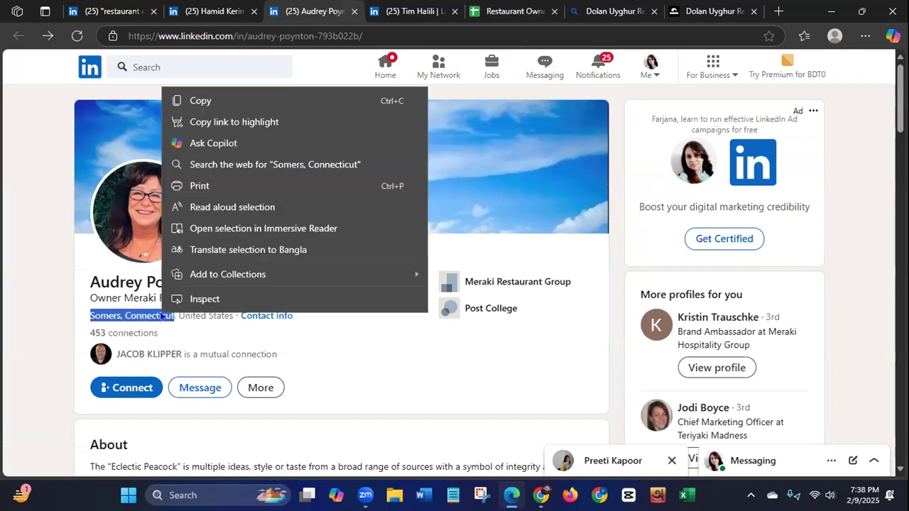
pyautogui.click(178, 102)
pyautogui.click(506, 11)
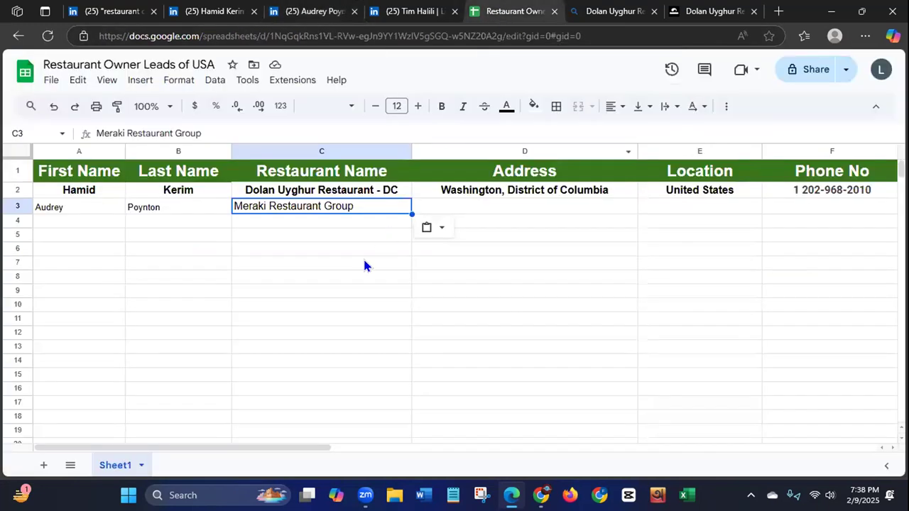
pyautogui.click(480, 208)
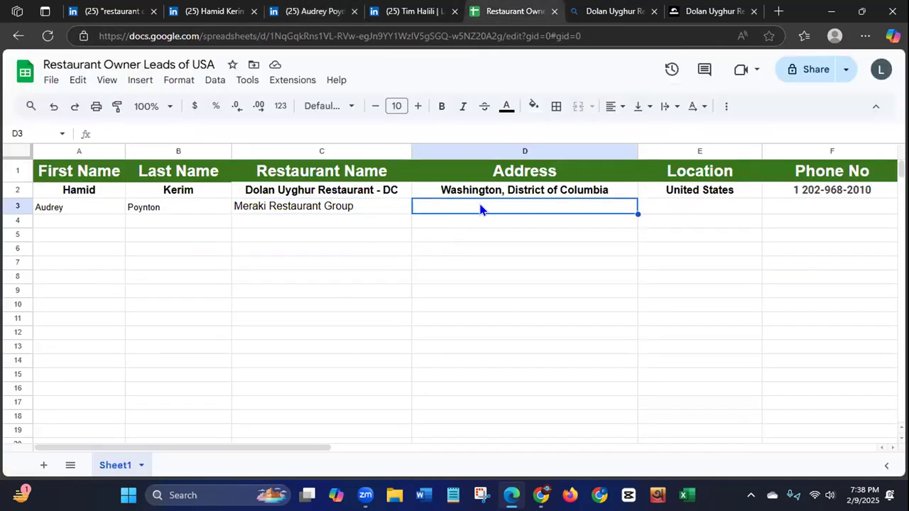
pyautogui.write('Somers, Connecticut')
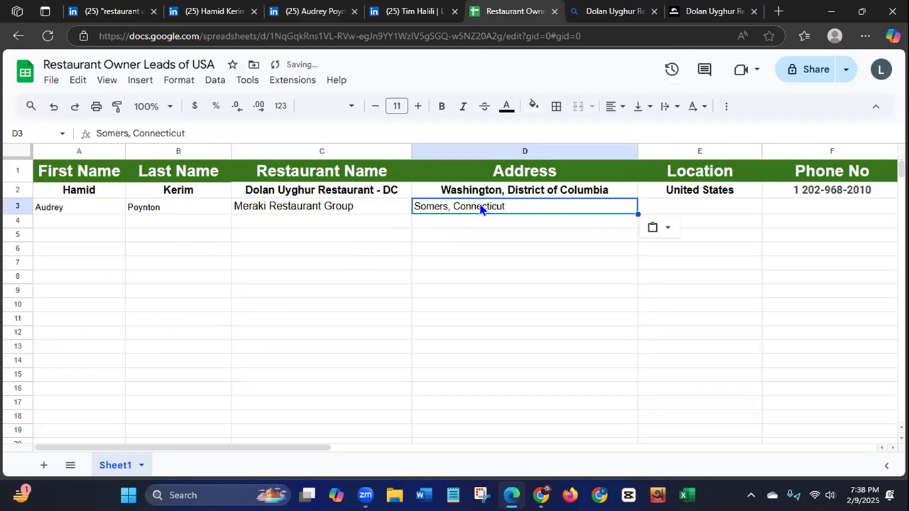
# Step: Copy the country "United States" from the owner's LinkedIn location into cell E3 under Location
pyautogui.click(306, 11)
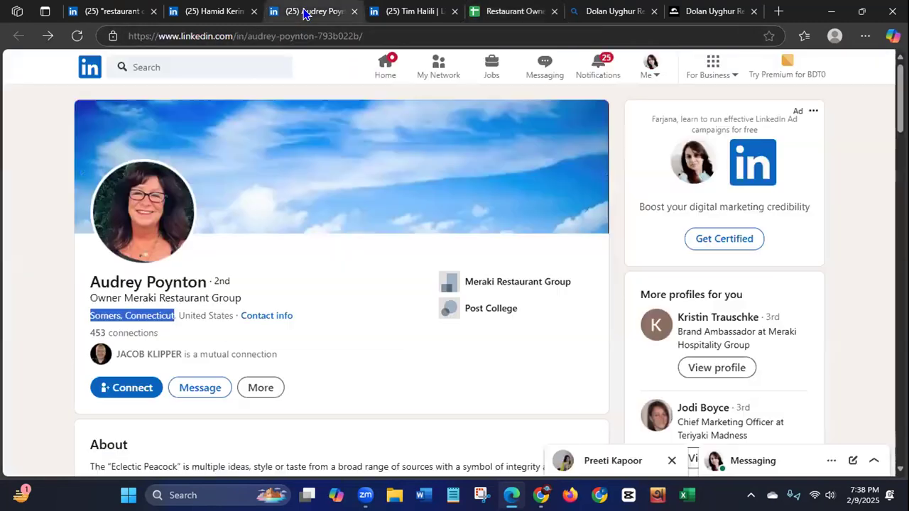
pyautogui.moveTo(179, 315); pyautogui.dragTo(233, 315)
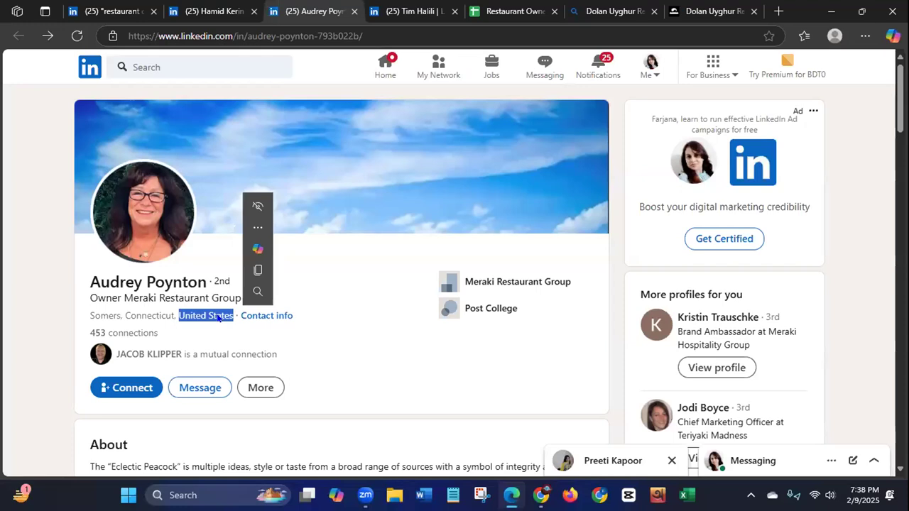
pyautogui.rightClick(218, 318)
pyautogui.click(263, 105)
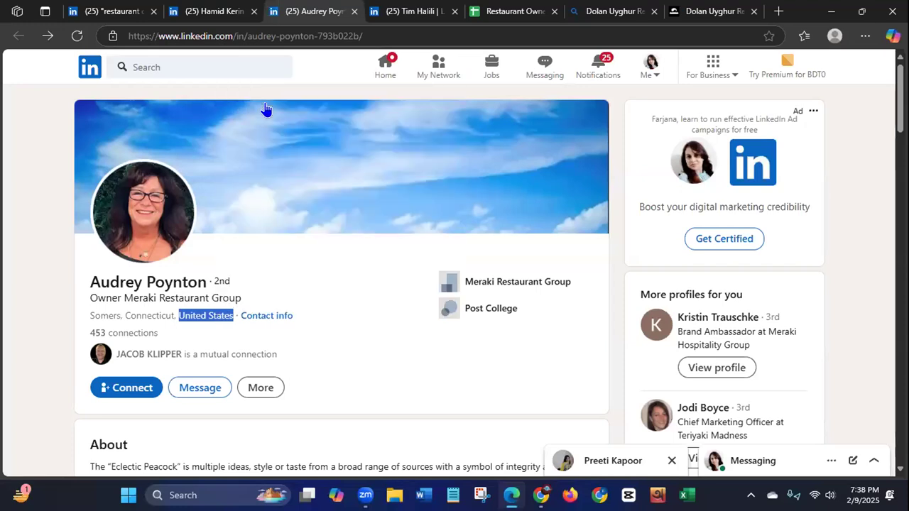
pyautogui.click(506, 12)
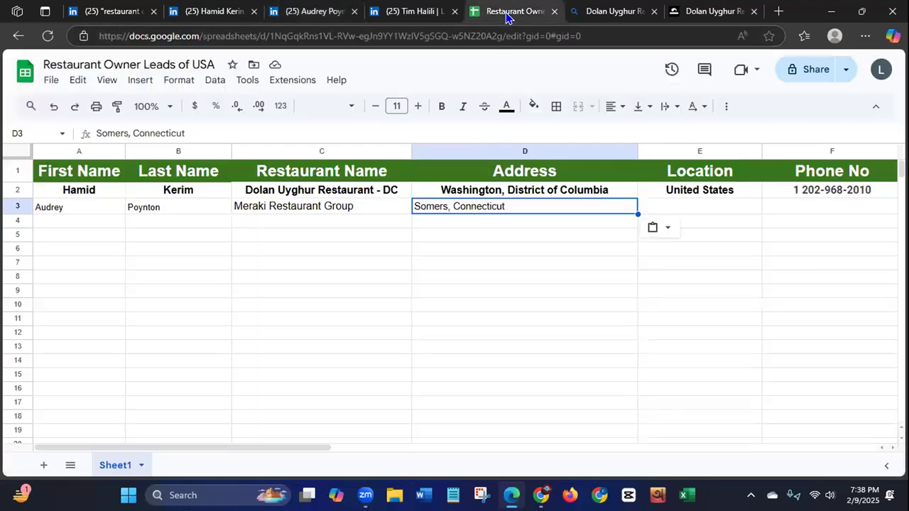
pyautogui.click(695, 207)
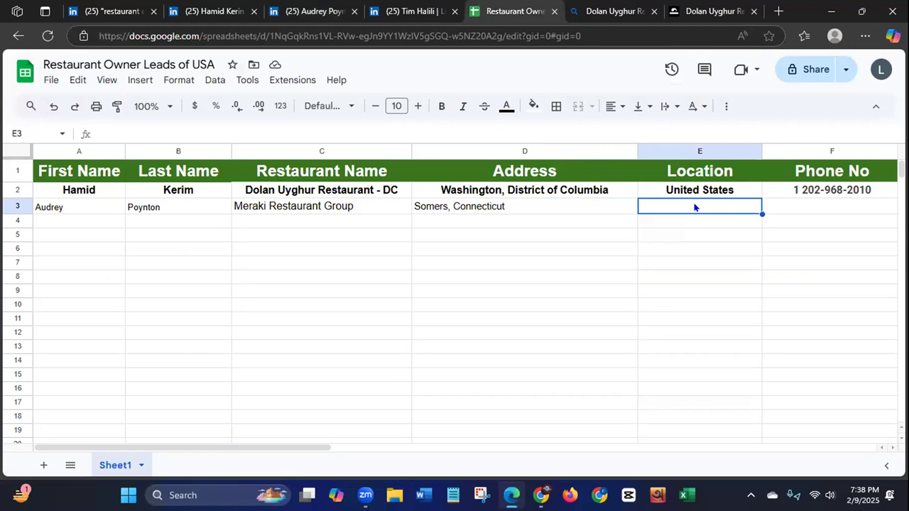
pyautogui.hotkey('ctrl', 'v')
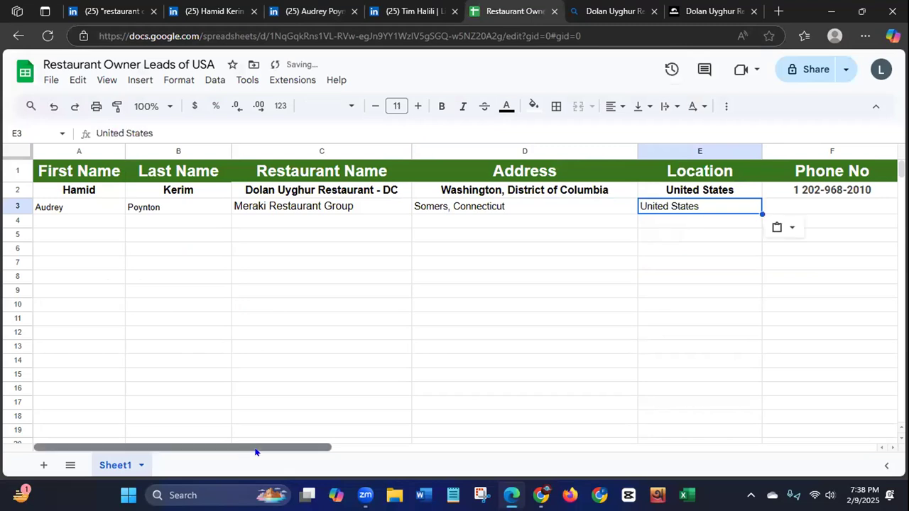
pyautogui.moveTo(255, 450); pyautogui.dragTo(336, 463)
pyautogui.hscroll(3, 336, 463)
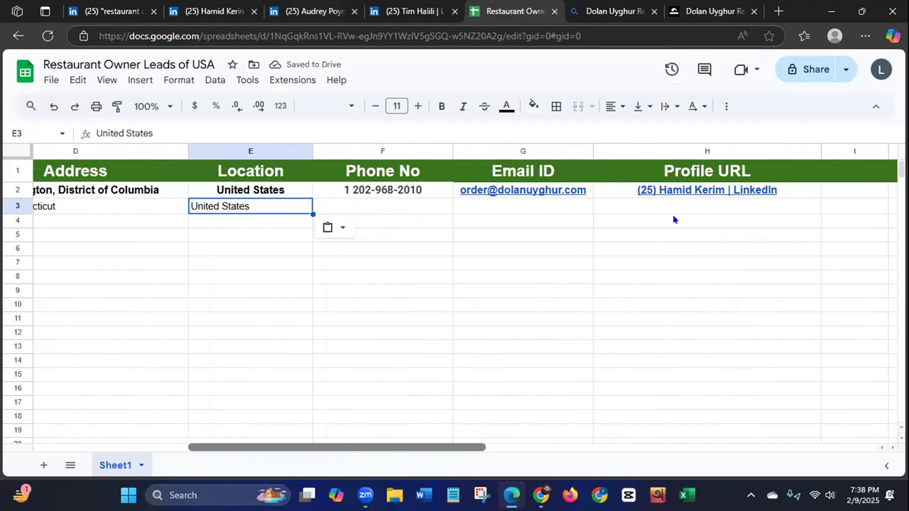
# Step: Copy the restaurant owner's LinkedIn profile URL into cell H3 under Profile URL
pyautogui.click(316, 12)
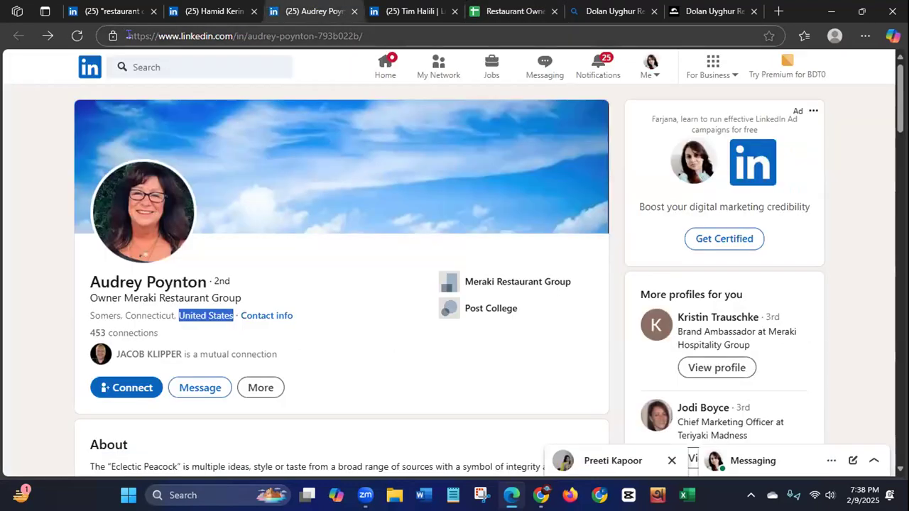
pyautogui.click(130, 36)
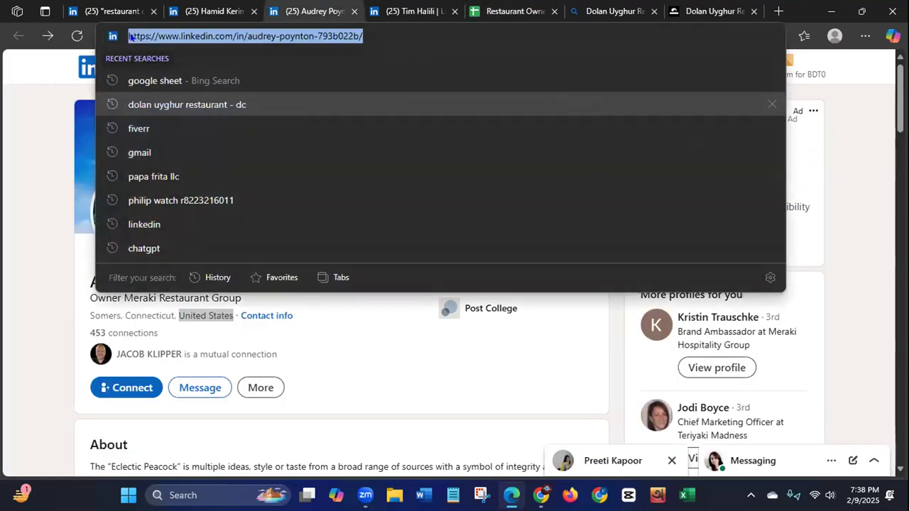
pyautogui.click(482, 11)
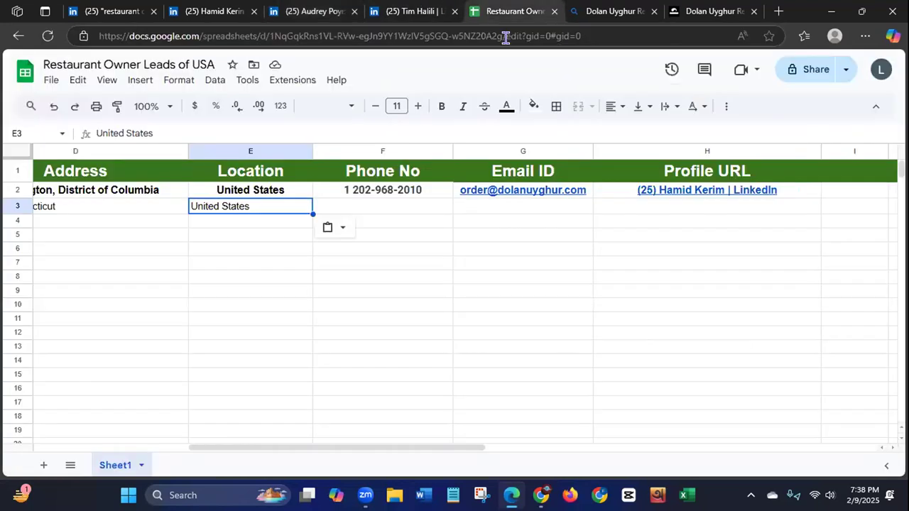
pyautogui.click(675, 209)
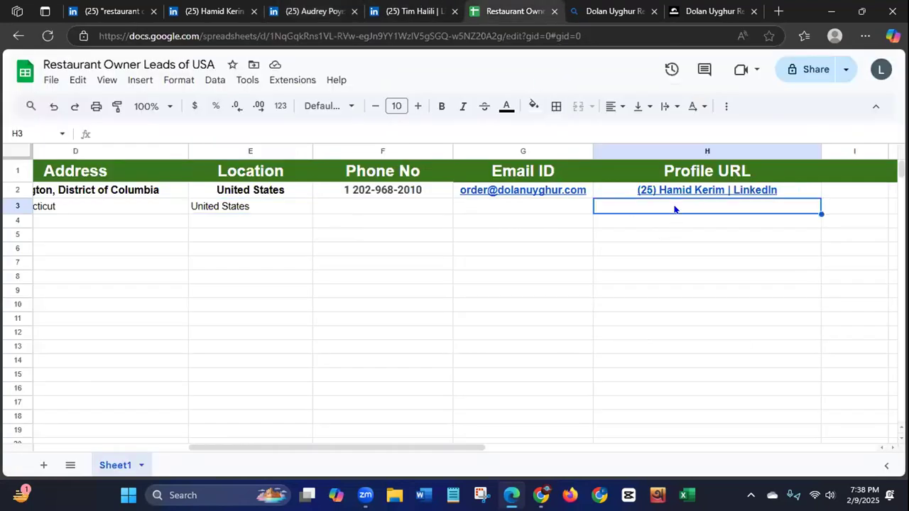
pyautogui.hotkey('ctrl', 'v')
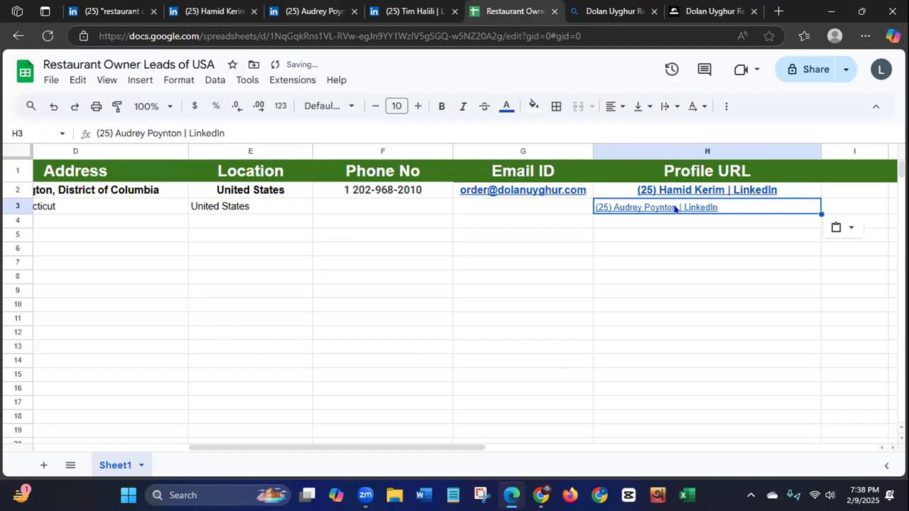
# Step: View the owner's LinkedIn contact info and open the listed company website yp.com in a new tab
pyautogui.click(312, 11)
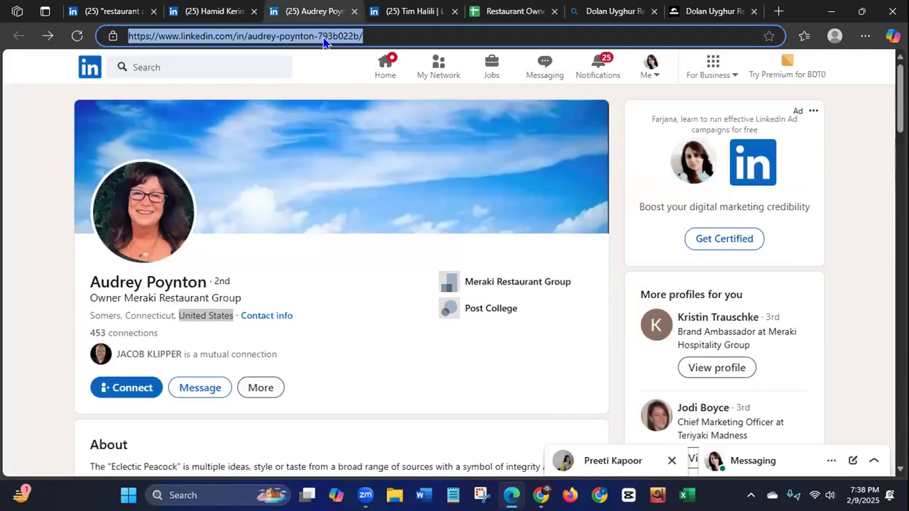
pyautogui.click(265, 318)
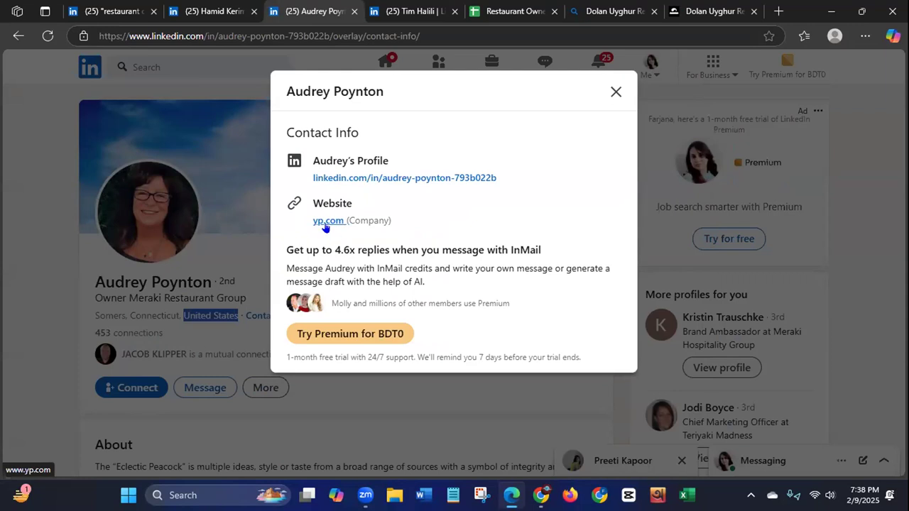
pyautogui.click(615, 93)
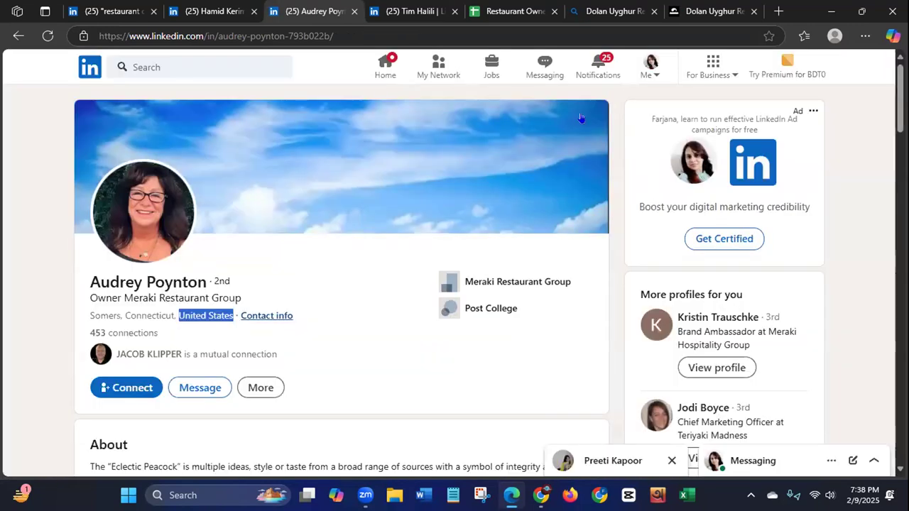
pyautogui.click(257, 316)
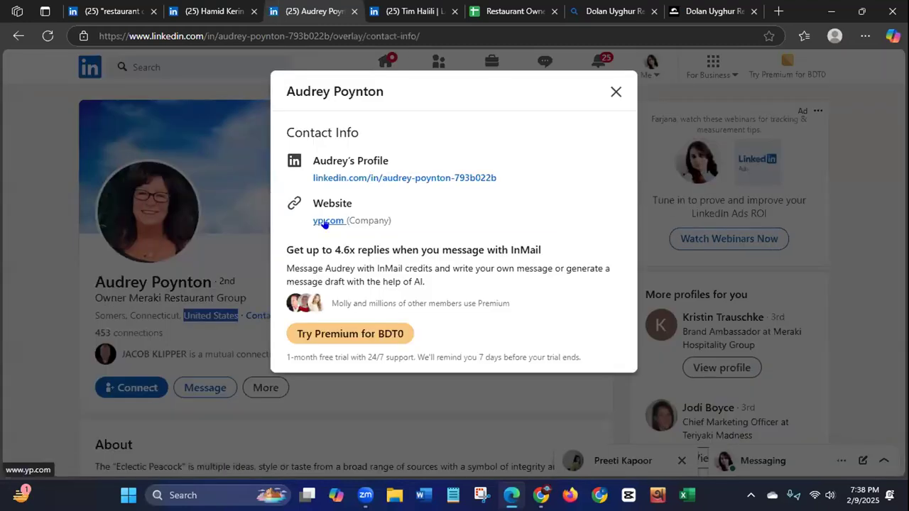
pyautogui.rightClick(326, 223)
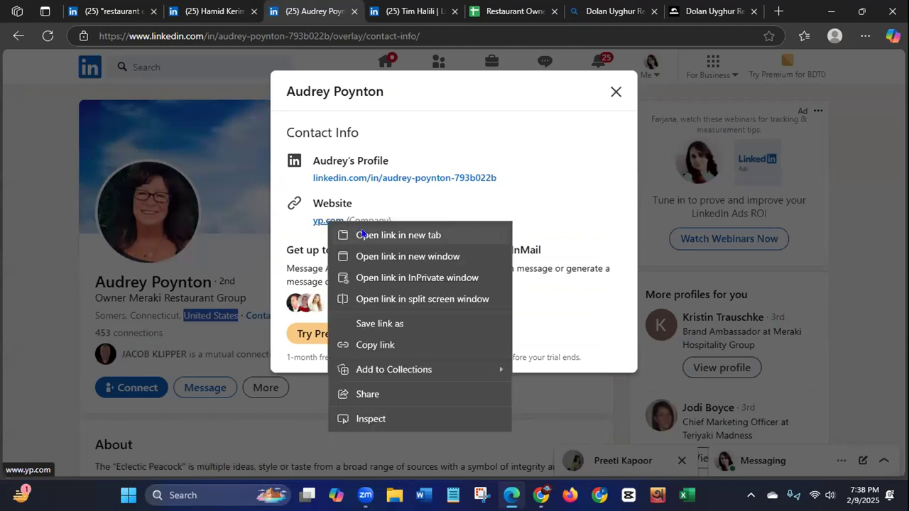
pyautogui.click(363, 235)
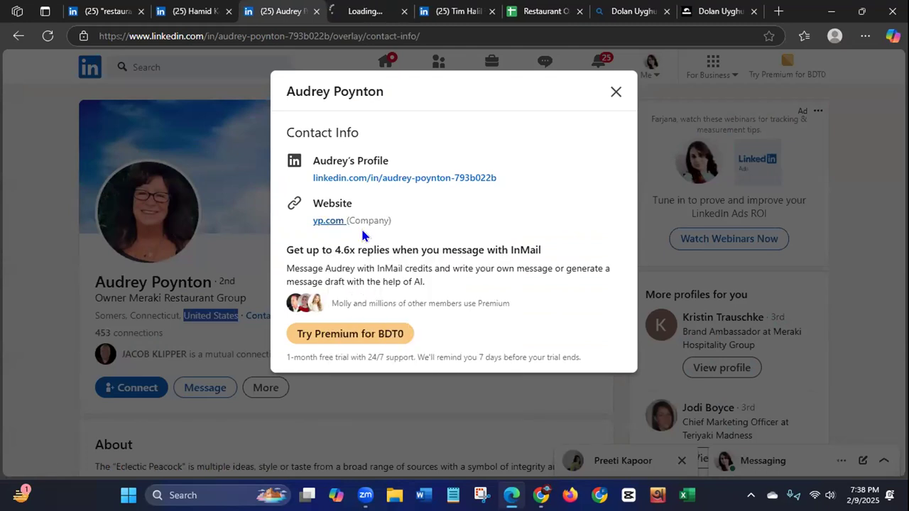
# Step: Switch to the yp.com page and close the two leftover Dolan Uyghur pages
pyautogui.click(357, 13)
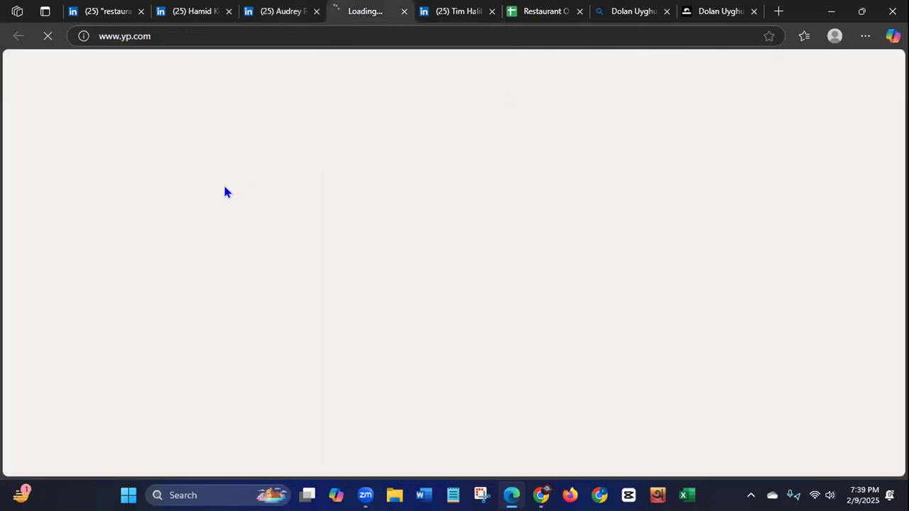
pyautogui.click(665, 12)
pyautogui.click(665, 12)
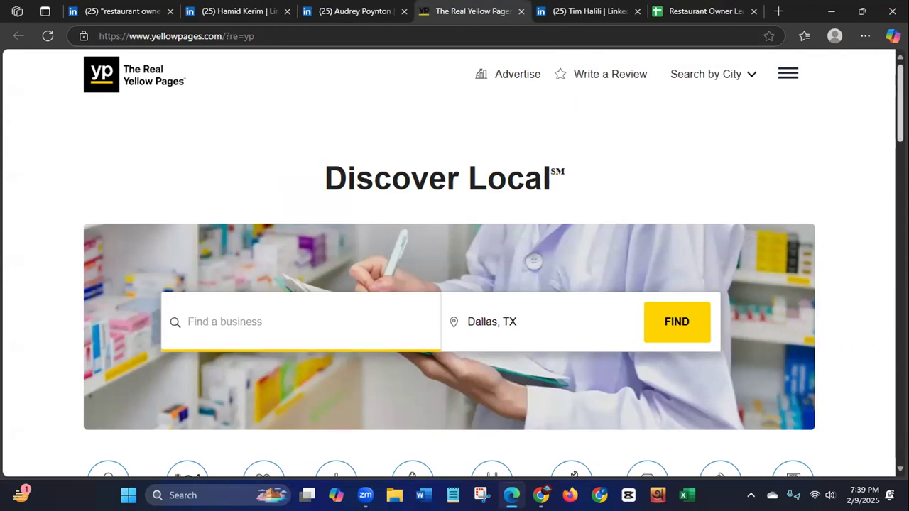
# Step: Examine the Yellow Pages home page for the restaurant's contact details, closing it and the owner's contact info when done
pyautogui.scroll(-4, 454, 284)
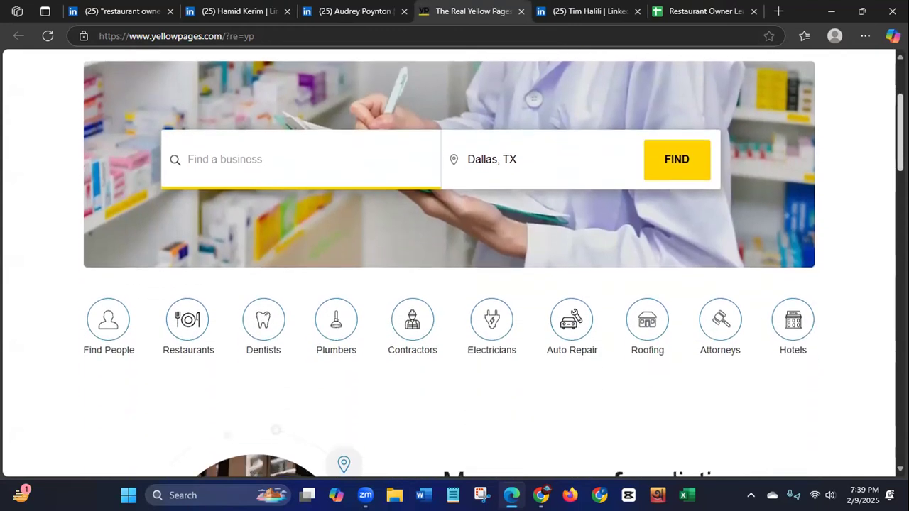
pyautogui.scroll(-3, 454, 285)
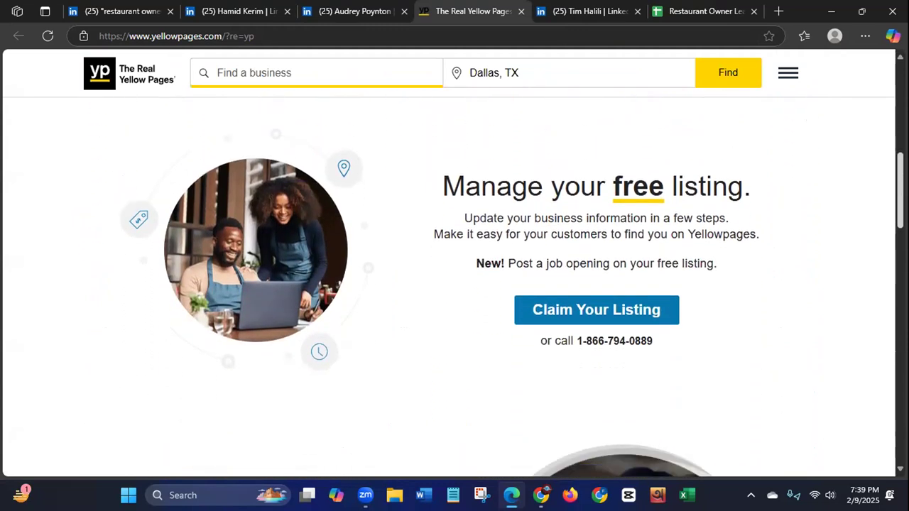
pyautogui.scroll(-7, 455, 284)
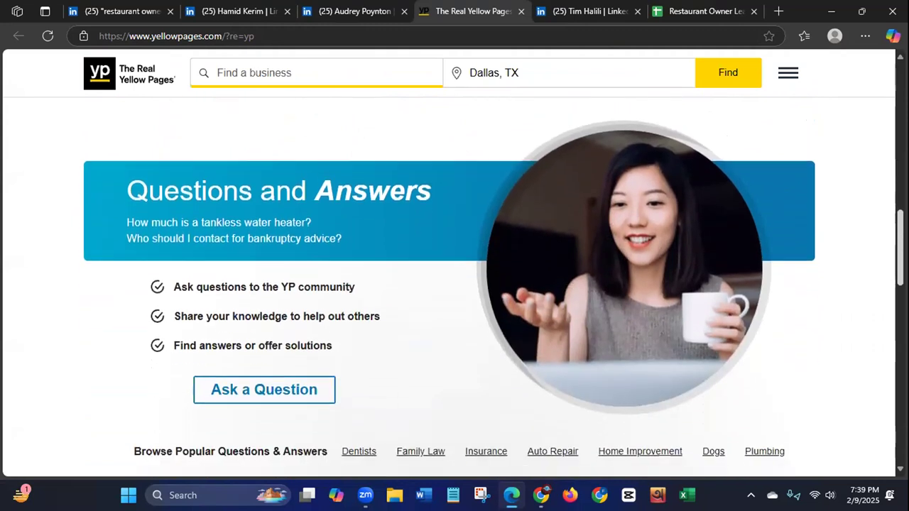
pyautogui.scroll(-6, 455, 285)
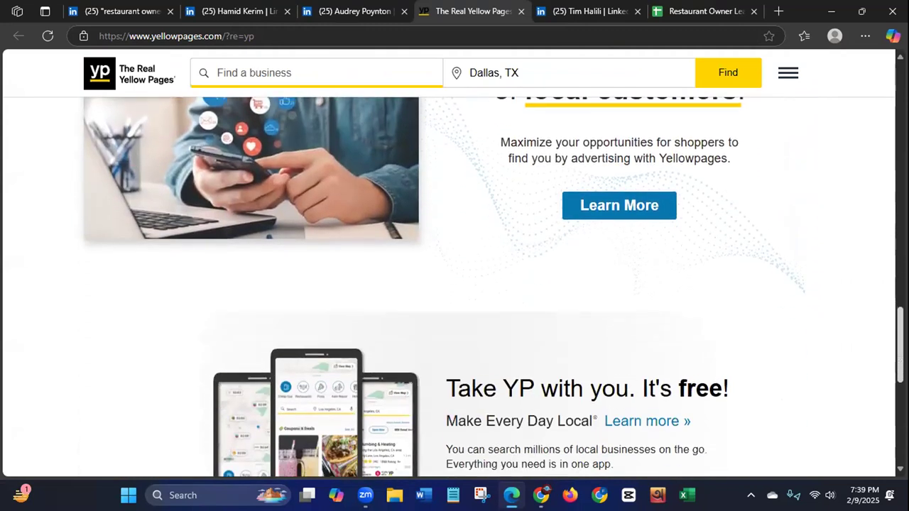
pyautogui.scroll(-5, 455, 284)
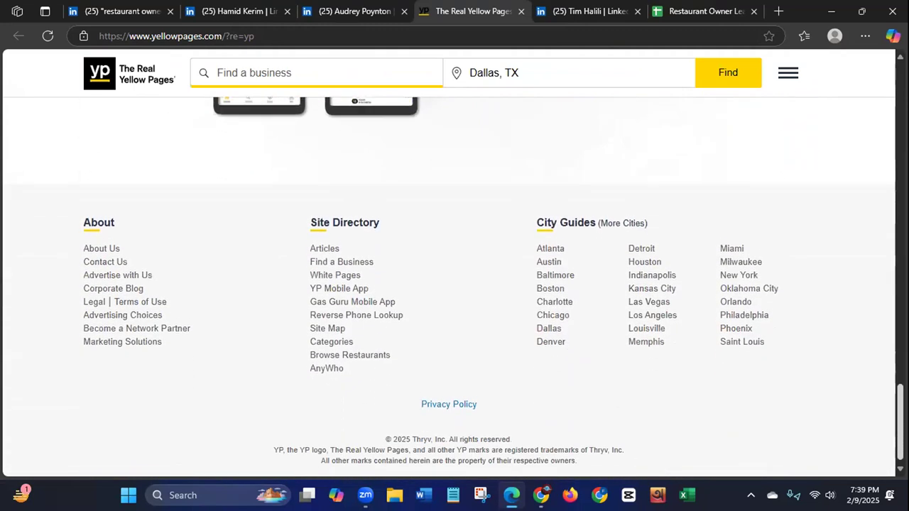
pyautogui.press('Home')
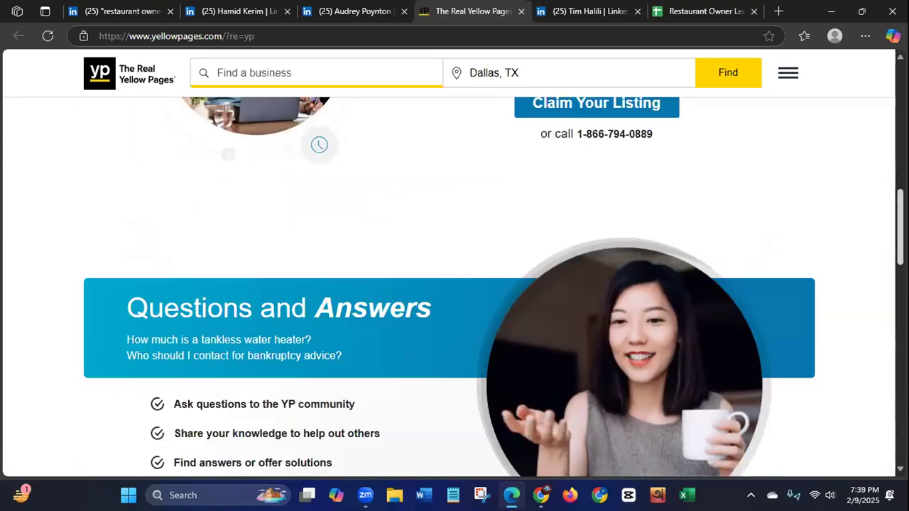
pyautogui.click(520, 11)
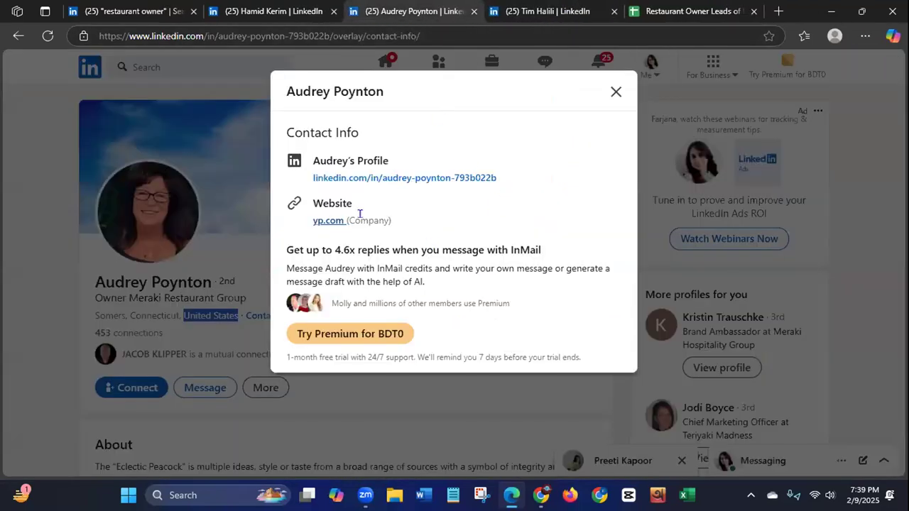
pyautogui.click(615, 94)
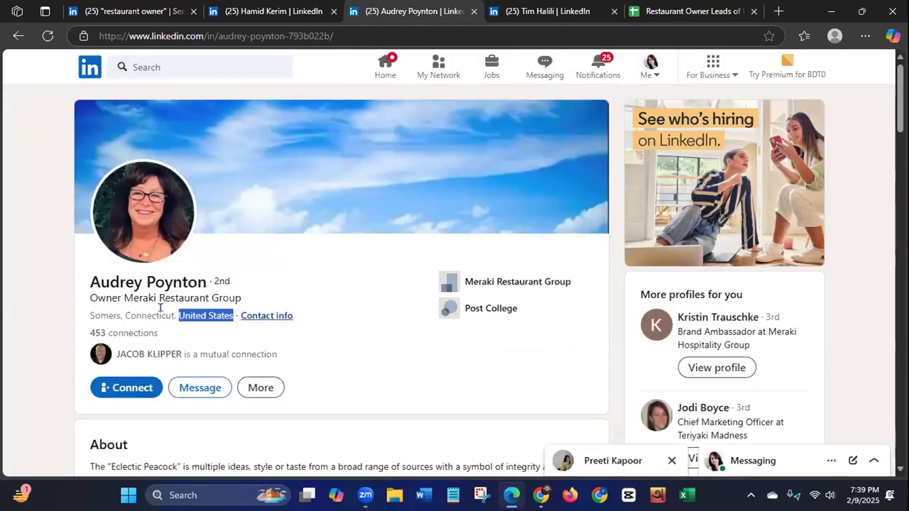
# Step: Copy "Meraki Restaurant Group" from the owner's LinkedIn headline and search the web for it in a new tab
pyautogui.moveTo(125, 298); pyautogui.dragTo(242, 298)
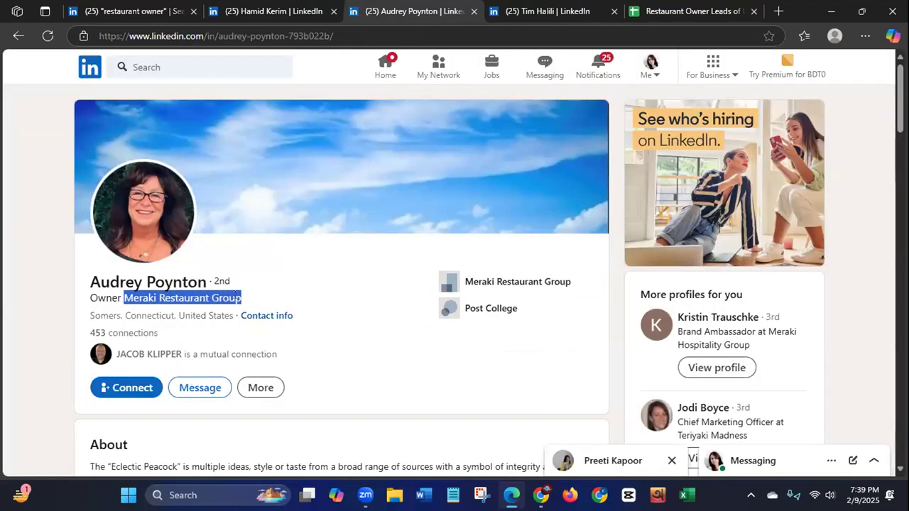
pyautogui.rightClick(237, 298)
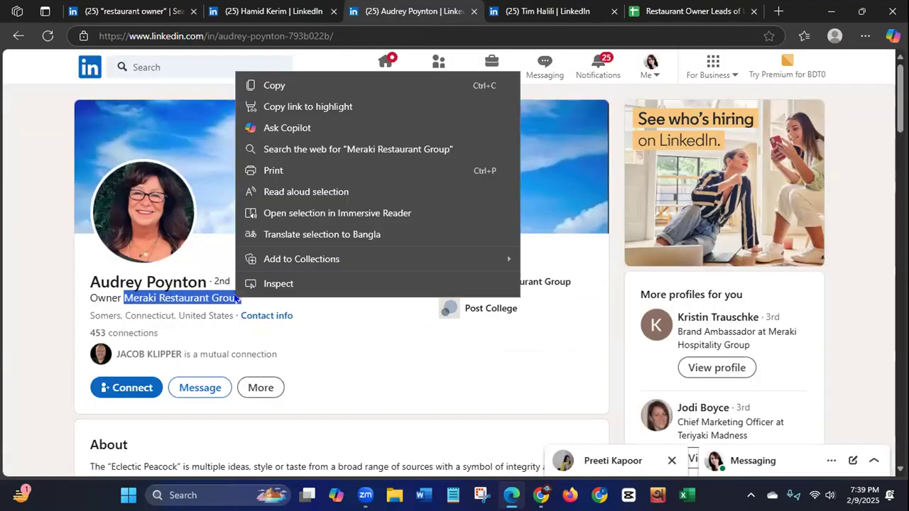
pyautogui.click(275, 86)
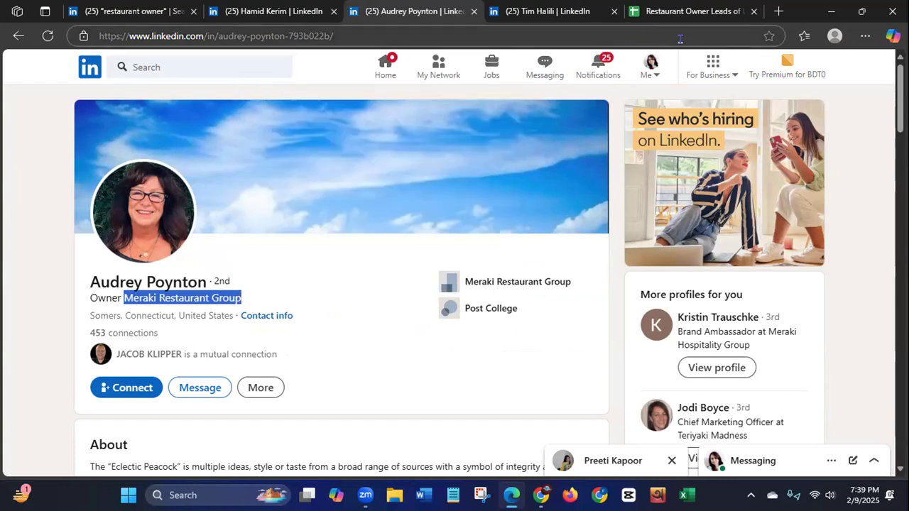
pyautogui.click(779, 11)
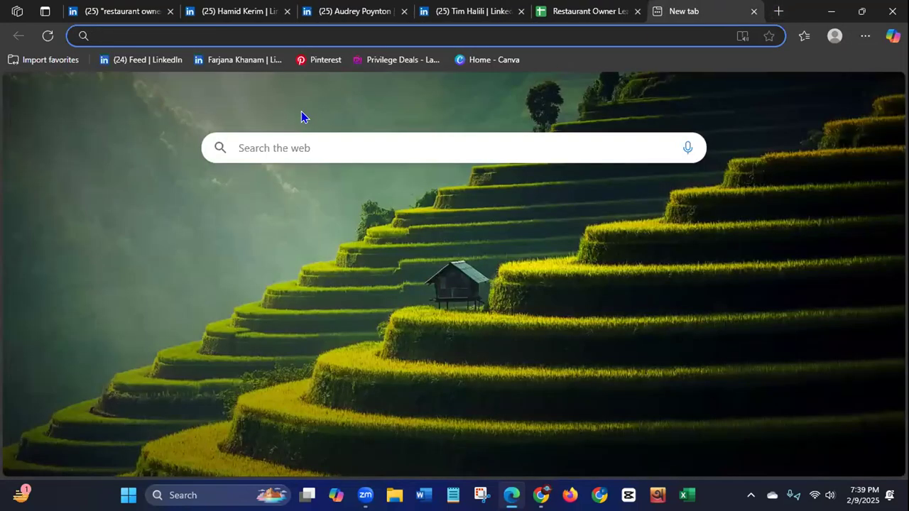
pyautogui.hotkey('ctrl', 'v')
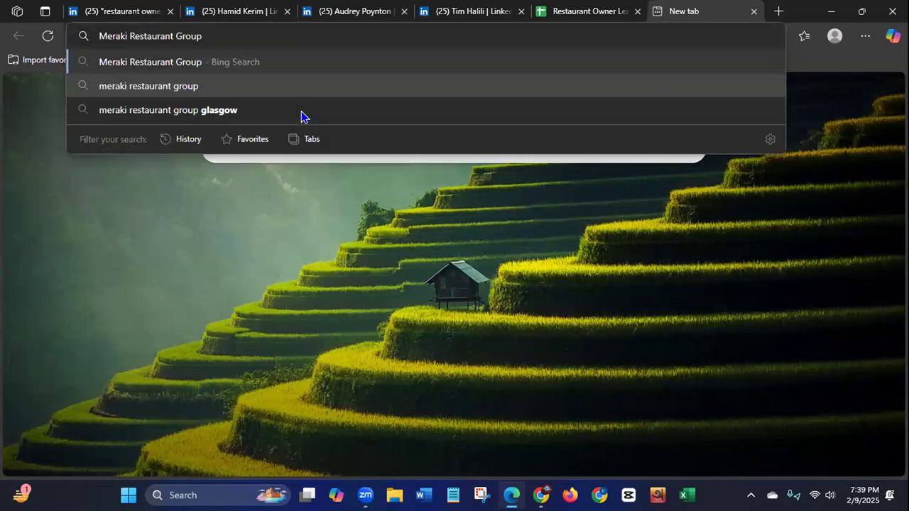
pyautogui.press('Return')
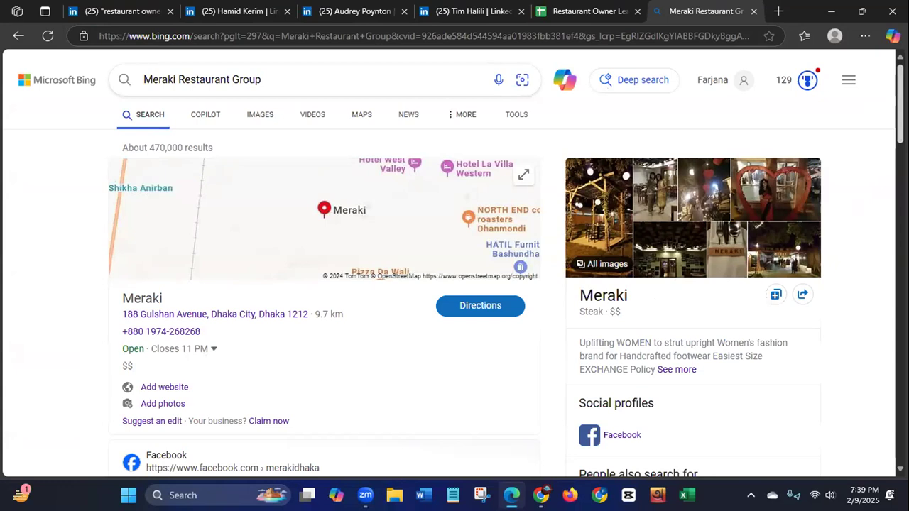
# Step: Examine the search results for a website belonging to the owner's United States restaurant group
pyautogui.scroll(-3, 455, 262)
pyautogui.scroll(-2, 455, 263)
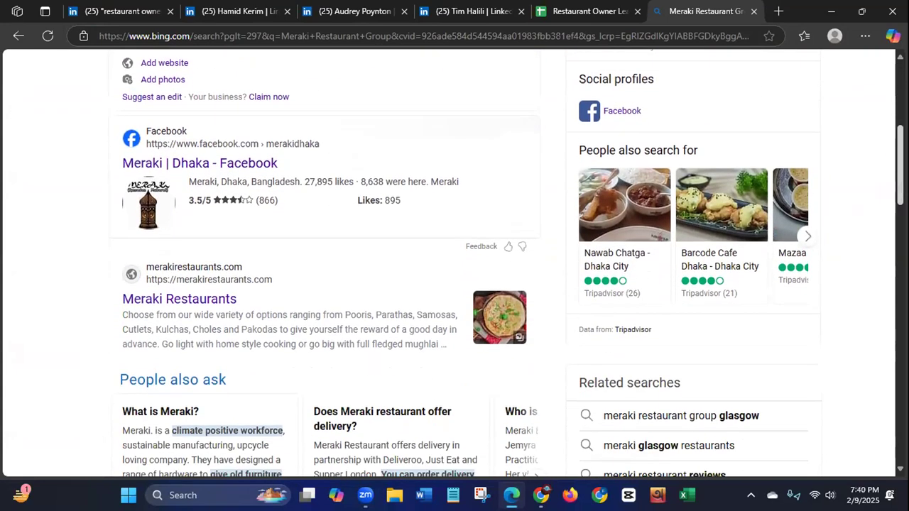
pyautogui.scroll(-2, 454, 262)
pyautogui.scroll(-1, 455, 262)
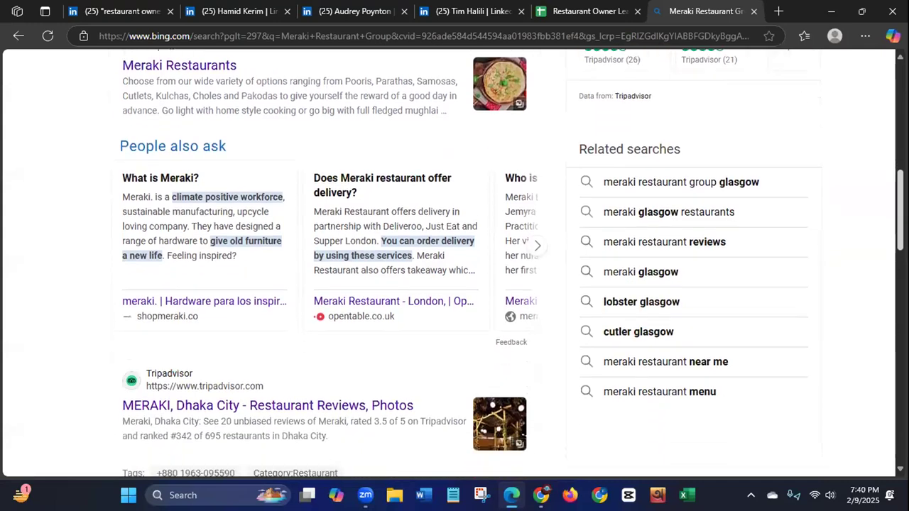
pyautogui.scroll(-3, 455, 263)
pyautogui.scroll(-3, 879, 323)
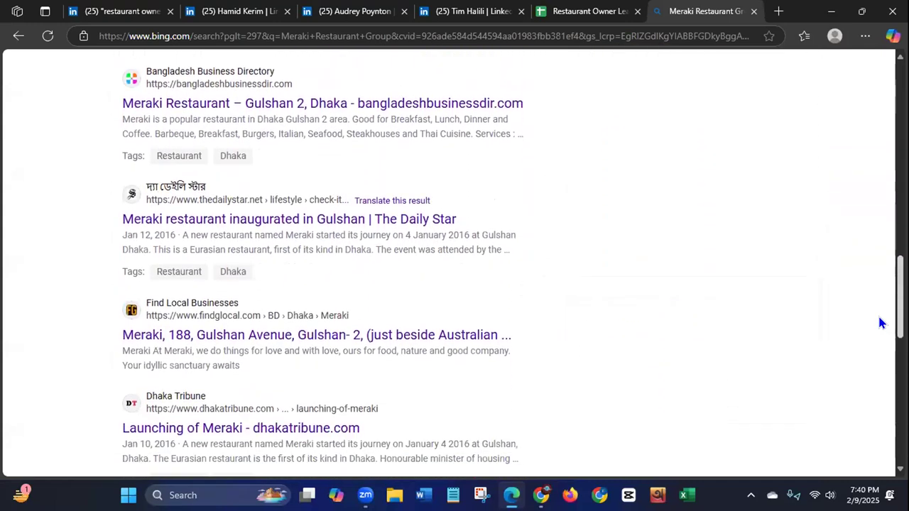
pyautogui.scroll(6, 877, 316)
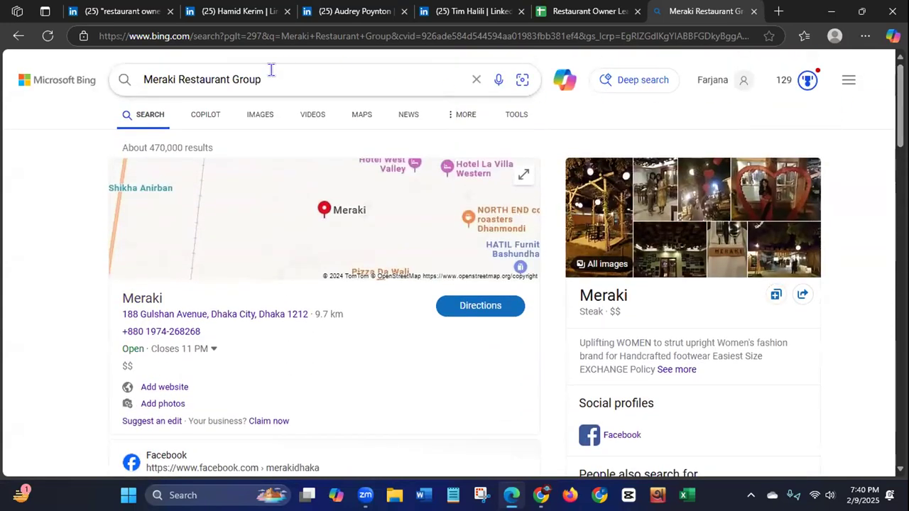
# Step: Refine the search to "Meraki Restaurant Group USA" and open the "Meraki Restaurant Group | Orlando" website
pyautogui.click(327, 71)
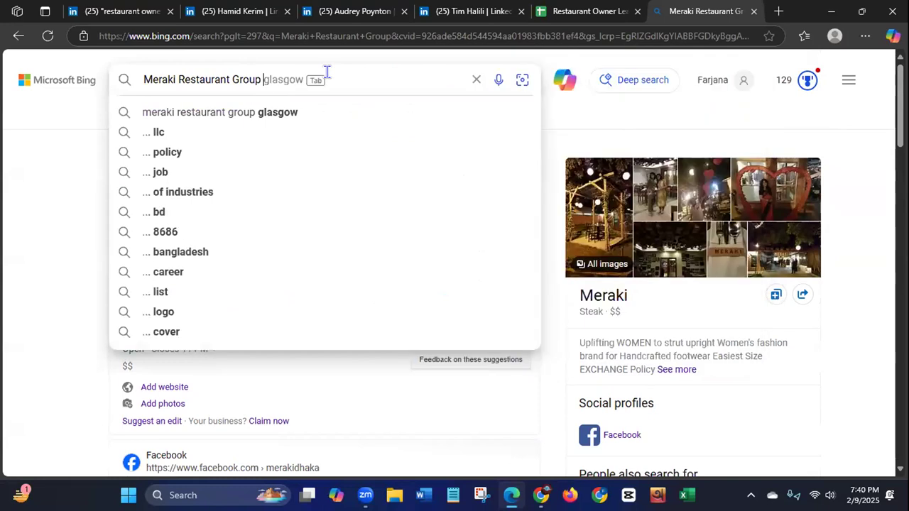
pyautogui.write('USA')
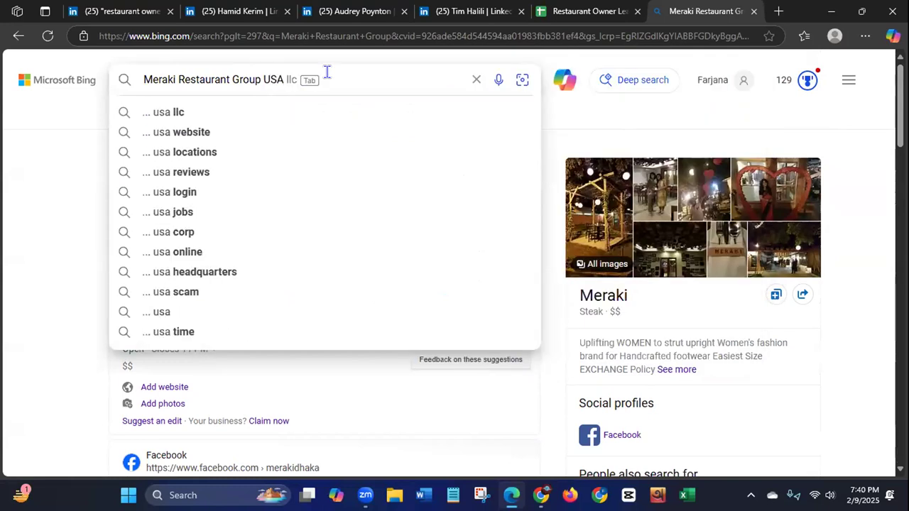
pyautogui.press('Return')
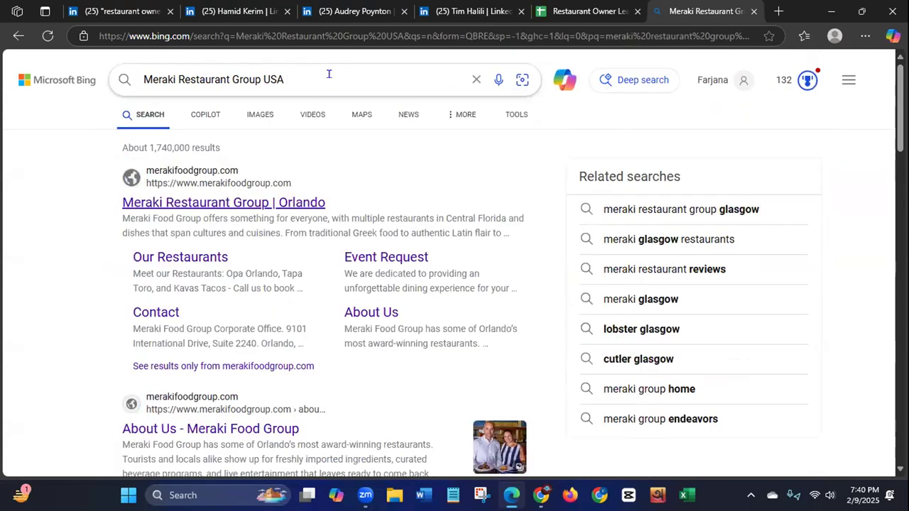
pyautogui.click(209, 204)
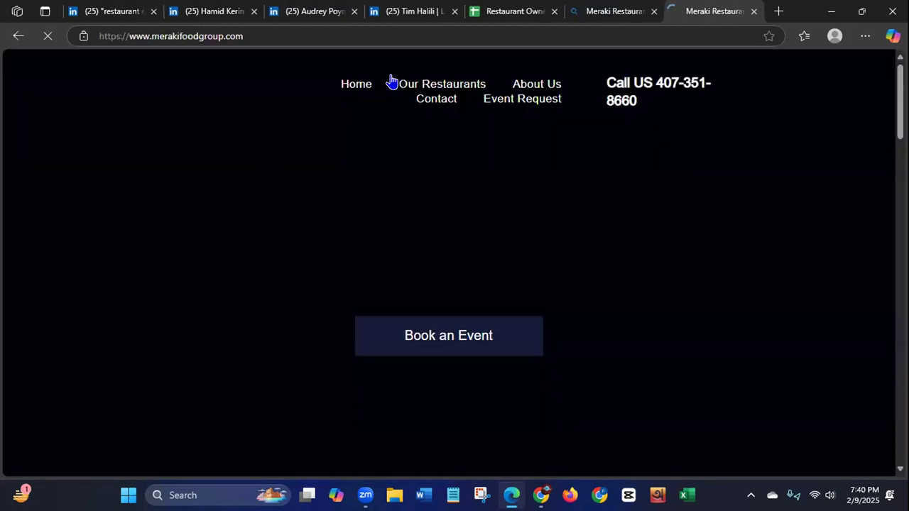
# Step: Check the second owner's address in the Restaurant Owner Leads of USA sheet against the Meraki Food Group website
pyautogui.click(506, 11)
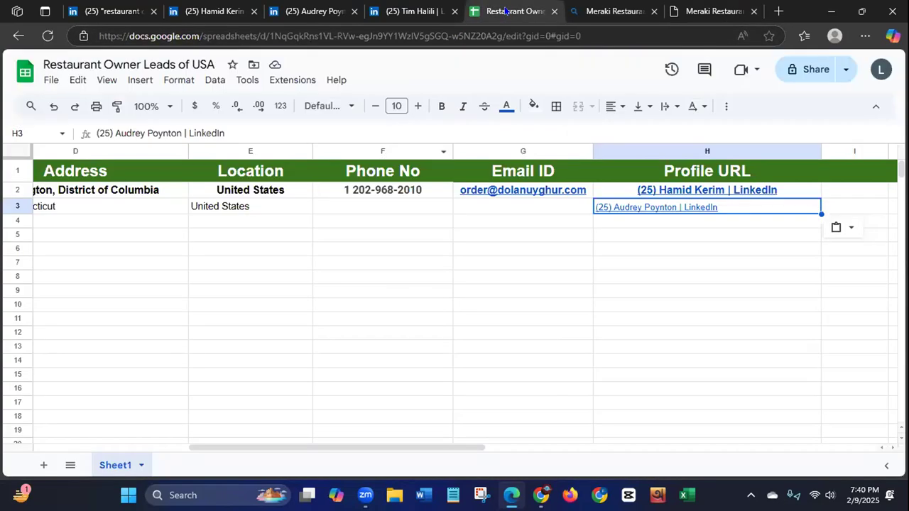
pyautogui.moveTo(196, 447); pyautogui.dragTo(174, 449)
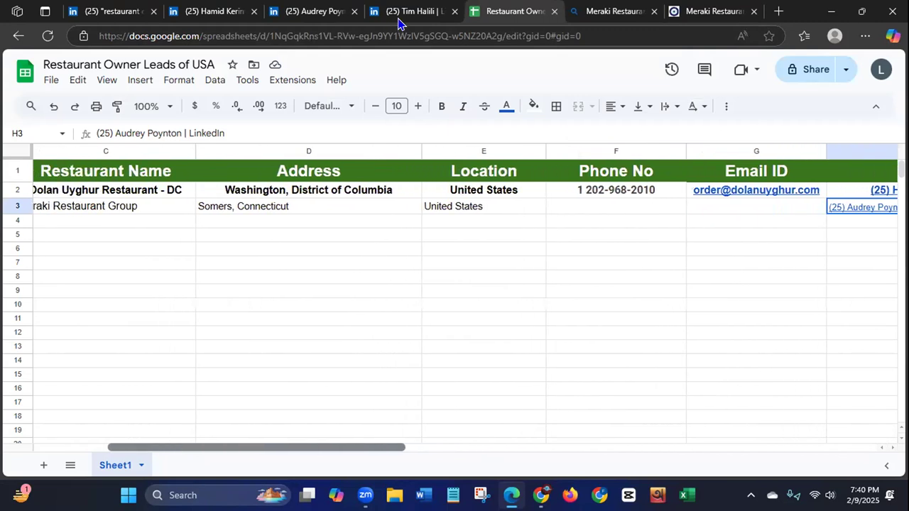
pyautogui.click(695, 11)
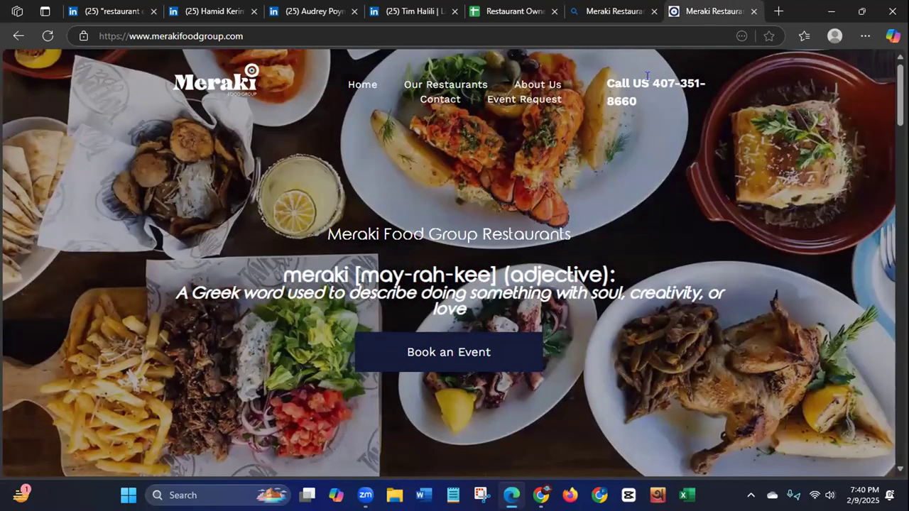
# Step: Examine the Meraki Food Group home page from header to footer for the company's phone number and other contact details
pyautogui.moveTo(647, 76); pyautogui.dragTo(686, 121)
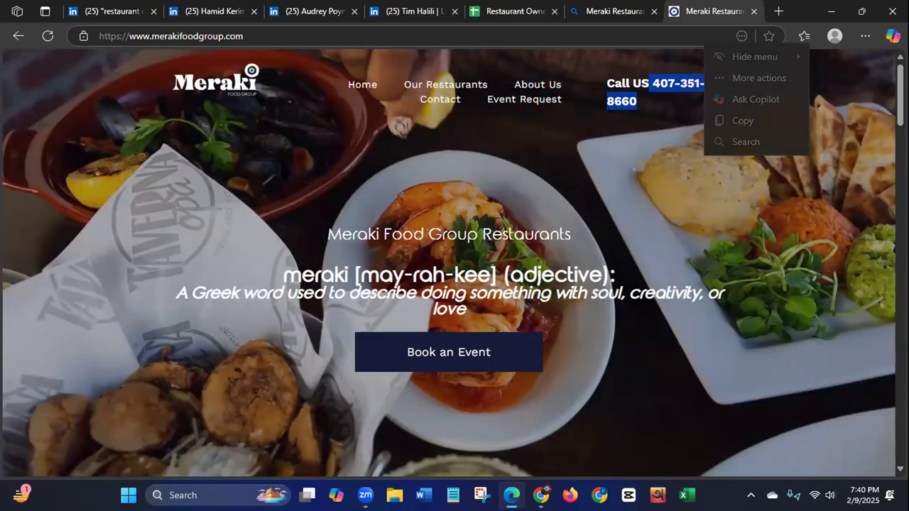
pyautogui.scroll(-8, 454, 263)
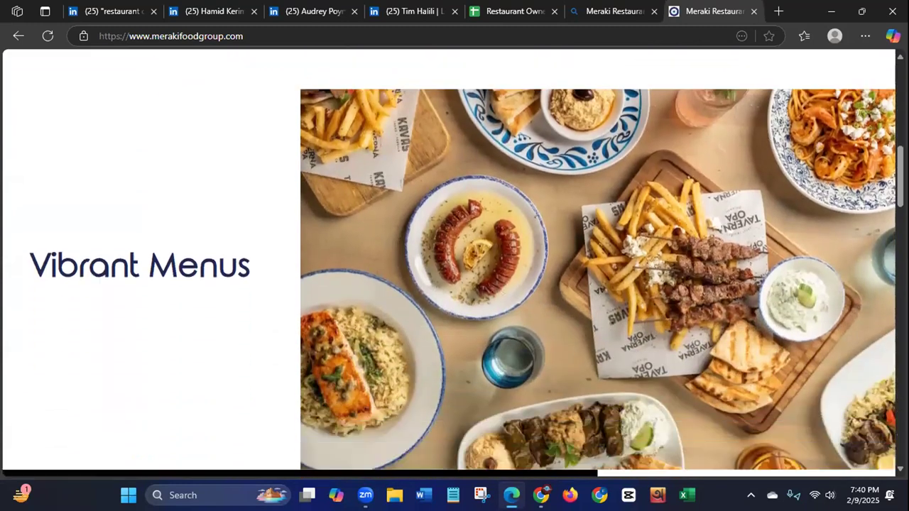
pyautogui.scroll(-10, 454, 263)
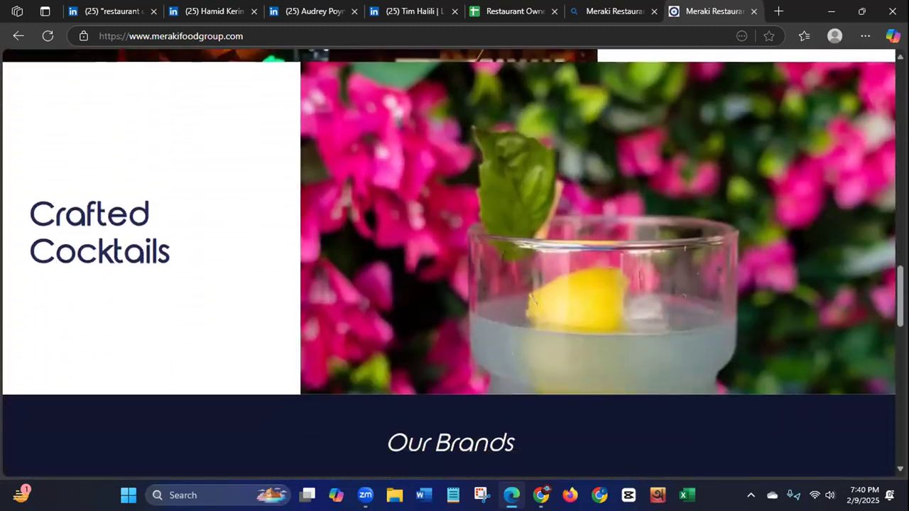
pyautogui.scroll(-12, 455, 263)
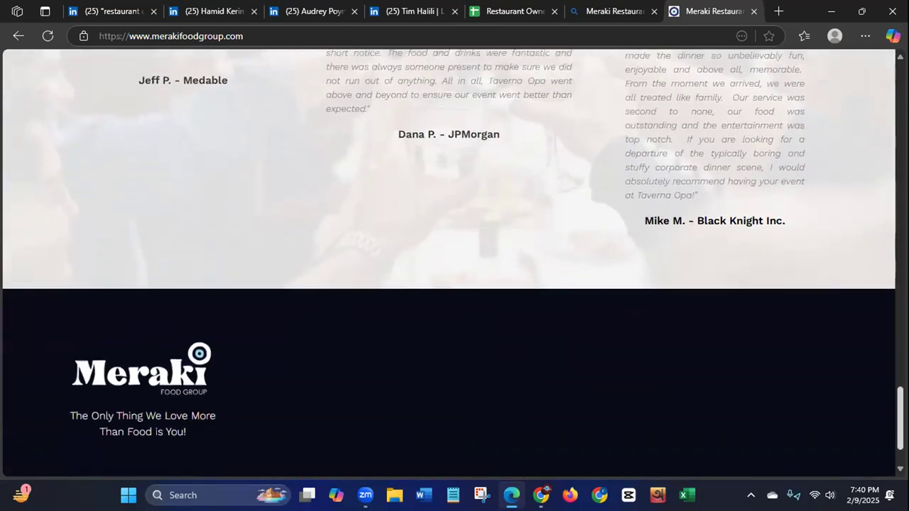
pyautogui.scroll(-1, 455, 263)
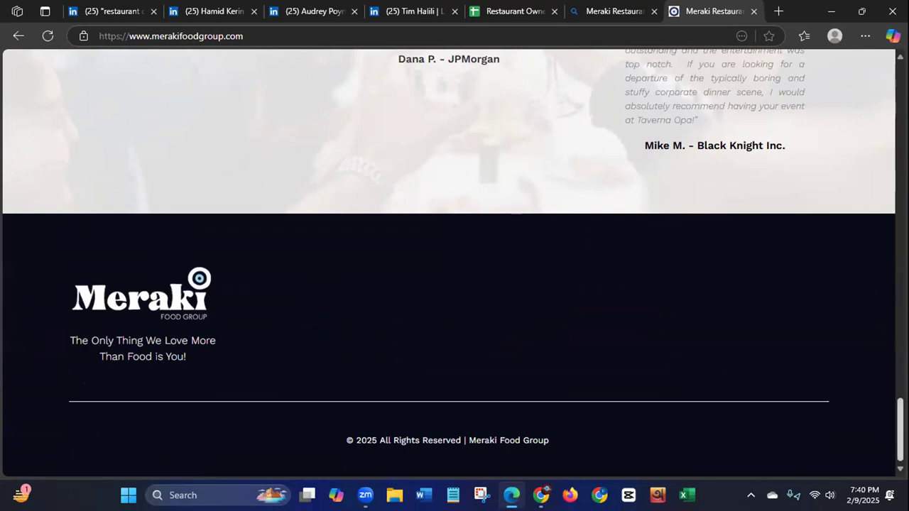
pyautogui.scroll(20, 455, 263)
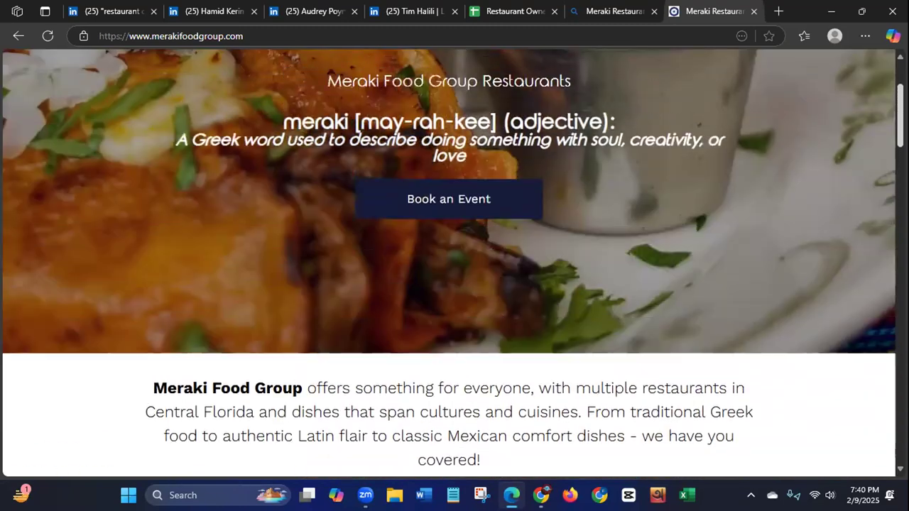
pyautogui.scroll(2, 454, 263)
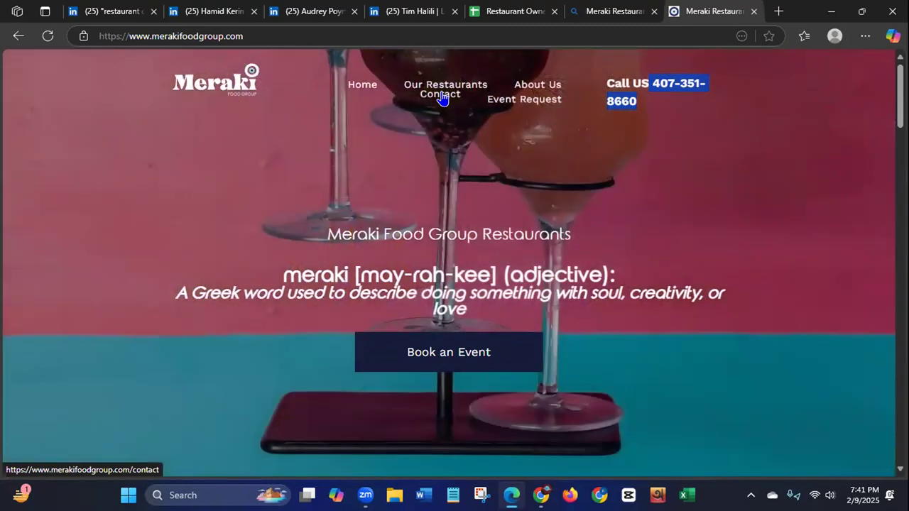
# Step: Open the Meraki Food Group Contact page and examine it for an office address, phone number and email
pyautogui.click(441, 97)
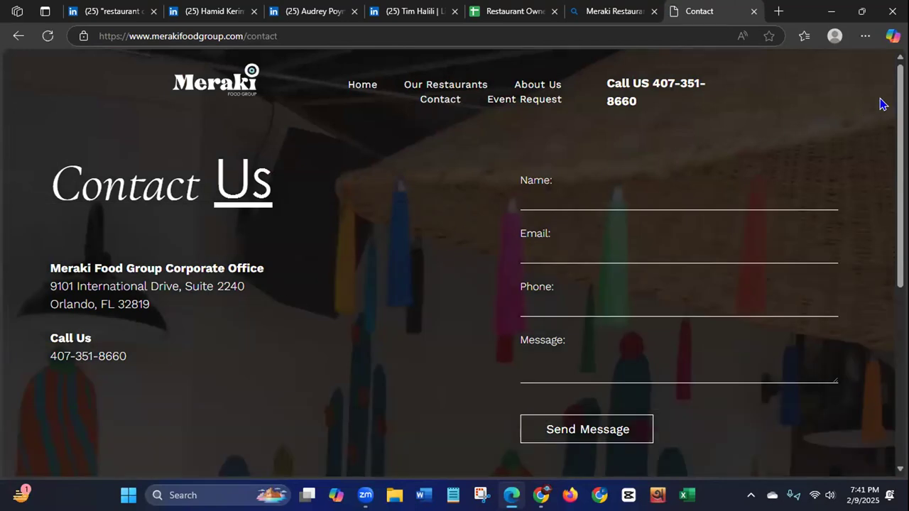
pyautogui.scroll(-5, 454, 263)
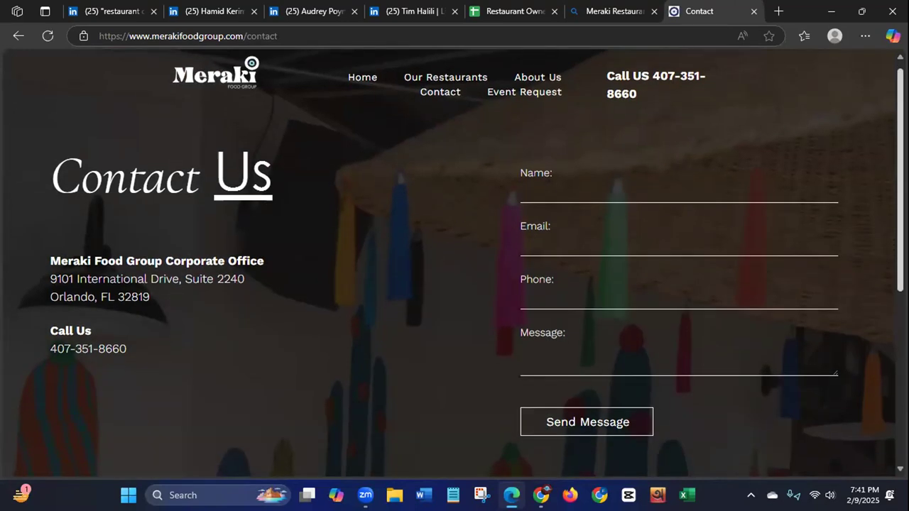
pyautogui.scroll(-2, 654, 103)
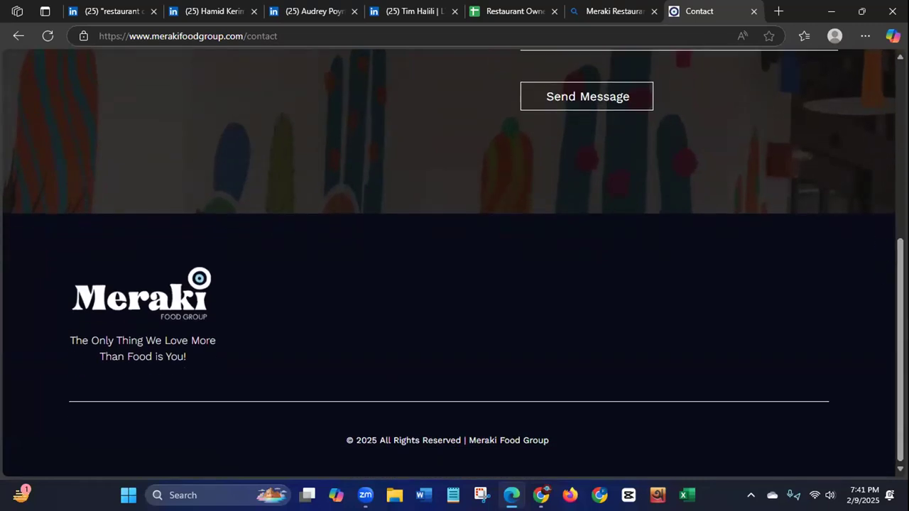
pyautogui.scroll(6, 454, 262)
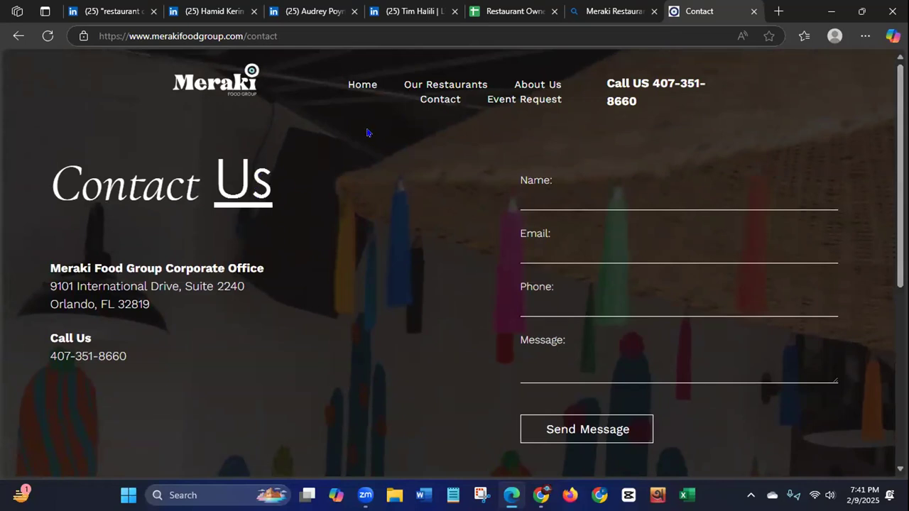
# Step: Examine the Meraki Food Group About Us and Event Request pages for the owners' identity and contact details
pyautogui.click(539, 82)
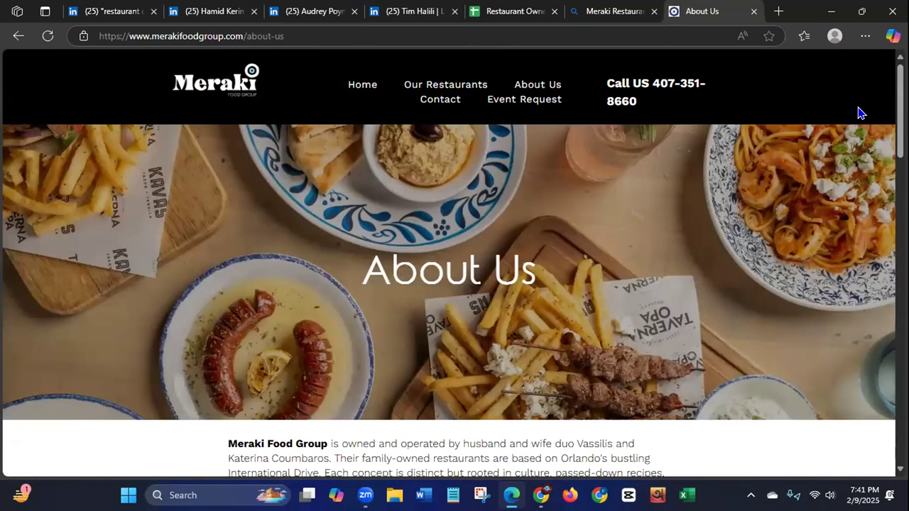
pyautogui.scroll(-5, 454, 263)
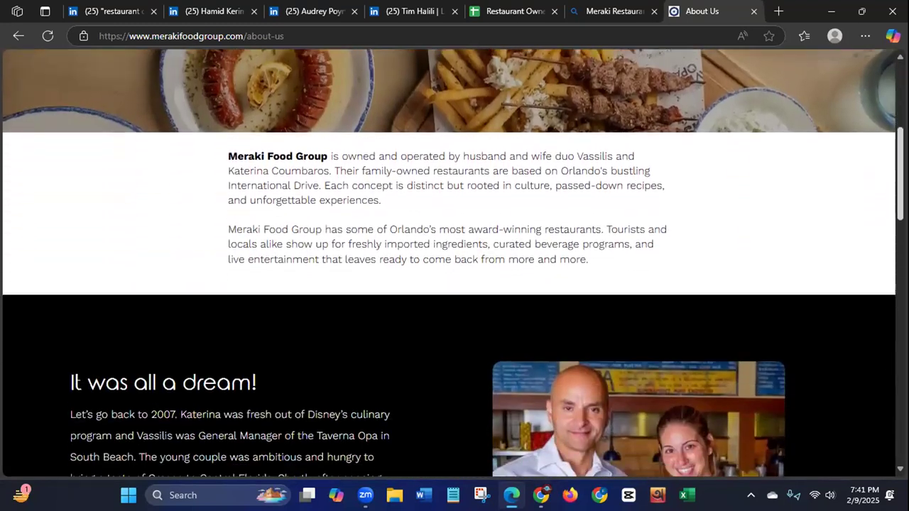
pyautogui.scroll(-4, 455, 263)
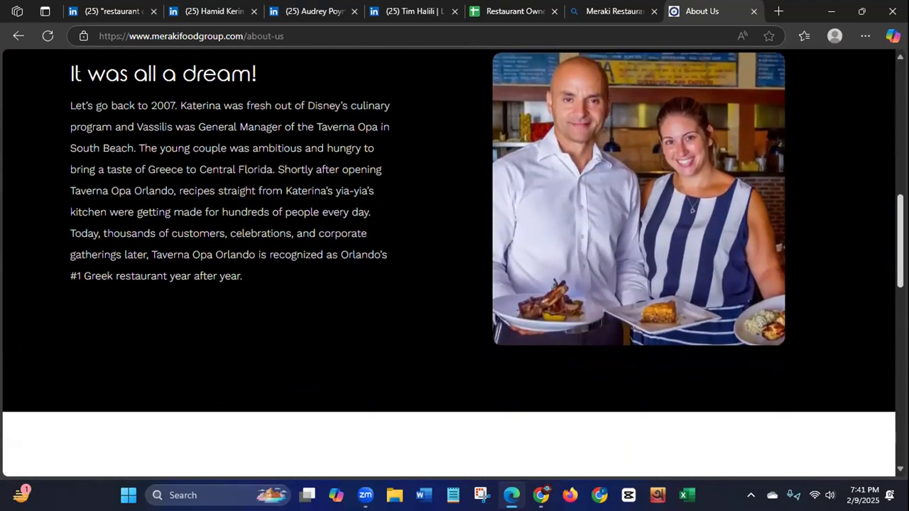
pyautogui.scroll(-4, 881, 258)
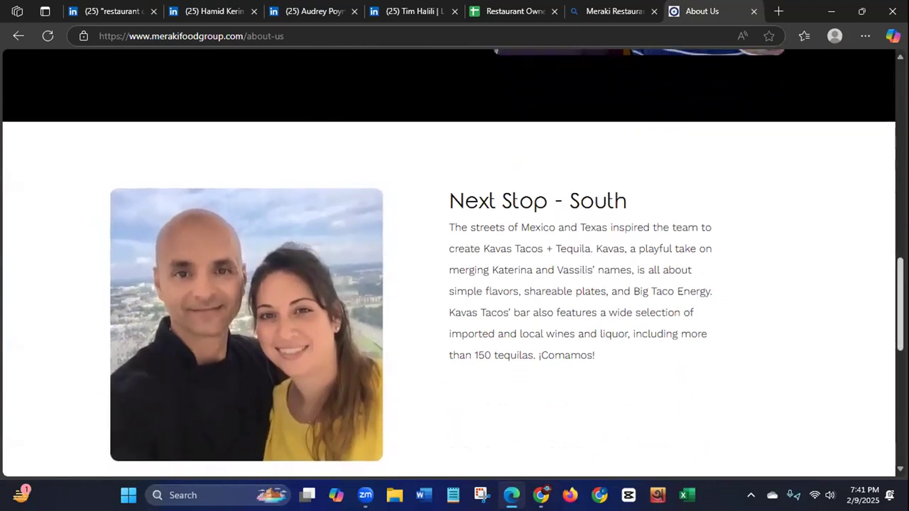
pyautogui.scroll(-10, 886, 419)
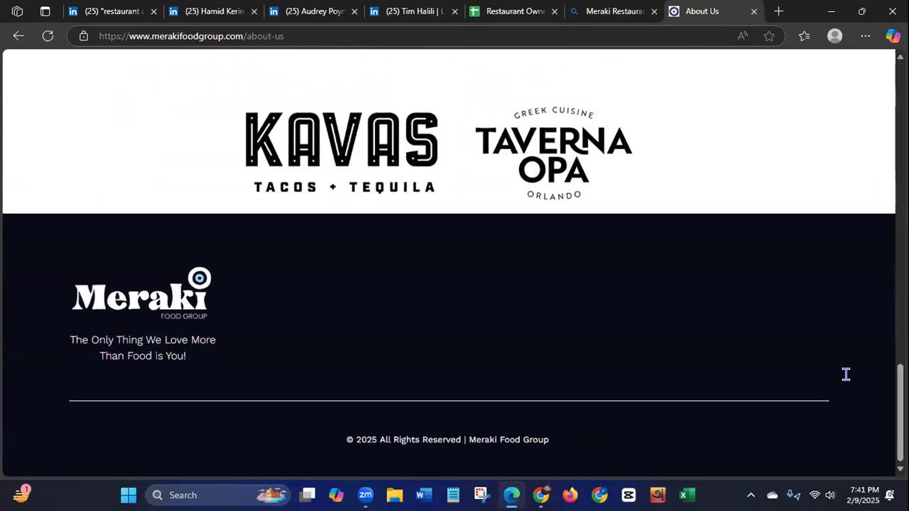
pyautogui.moveTo(901, 391); pyautogui.dragTo(901, 91)
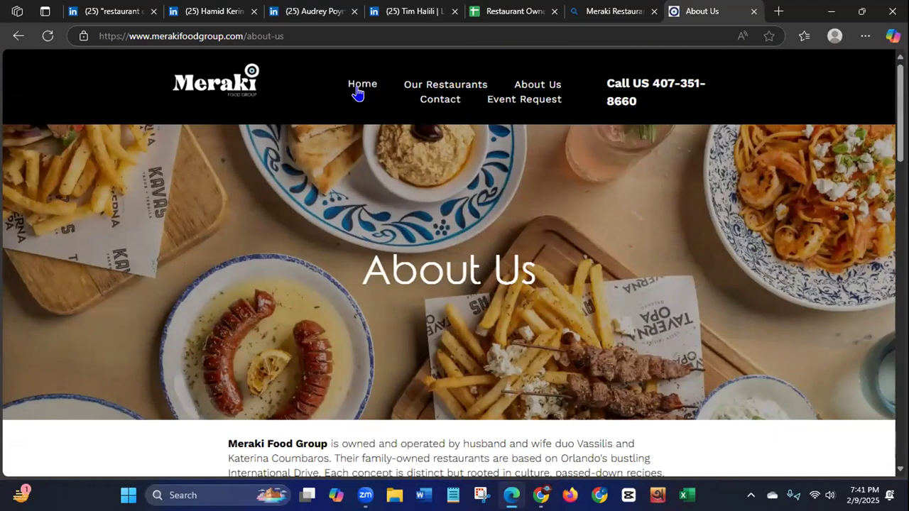
pyautogui.click(530, 98)
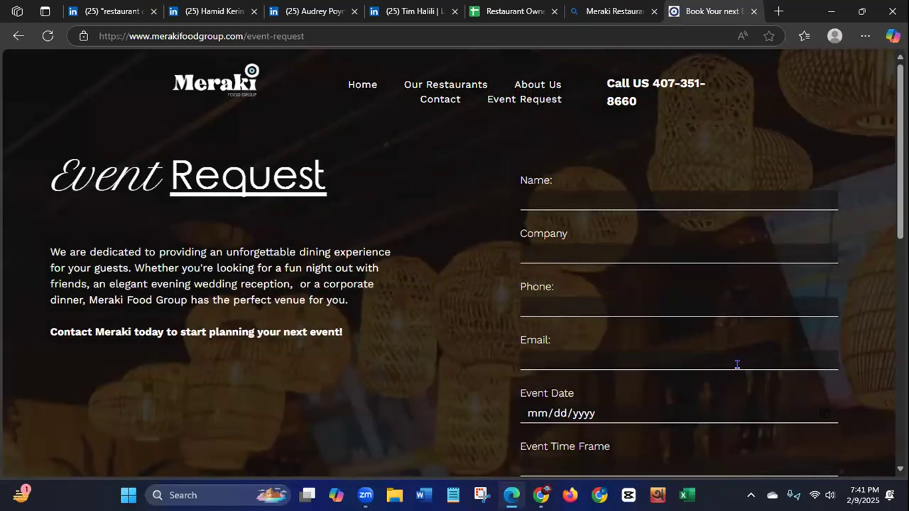
pyautogui.moveTo(890, 133)
pyautogui.mouseDown()
pyautogui.moveTo(888, 250)
pyautogui.moveTo(874, 324)
pyautogui.moveTo(878, 126)
pyautogui.mouseUp()
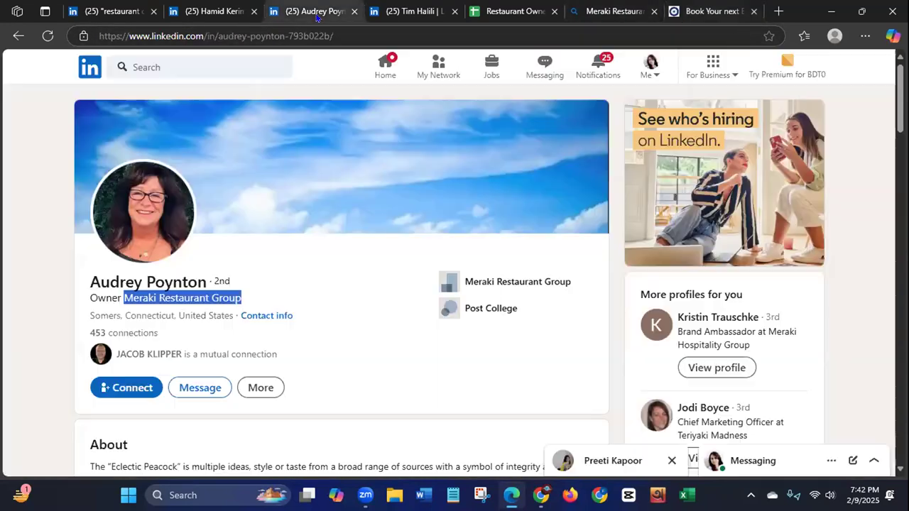
# Step: Compare the owner's LinkedIn profile with the search results and copy "Somers, Connecticut" from the profile
pyautogui.click(316, 13)
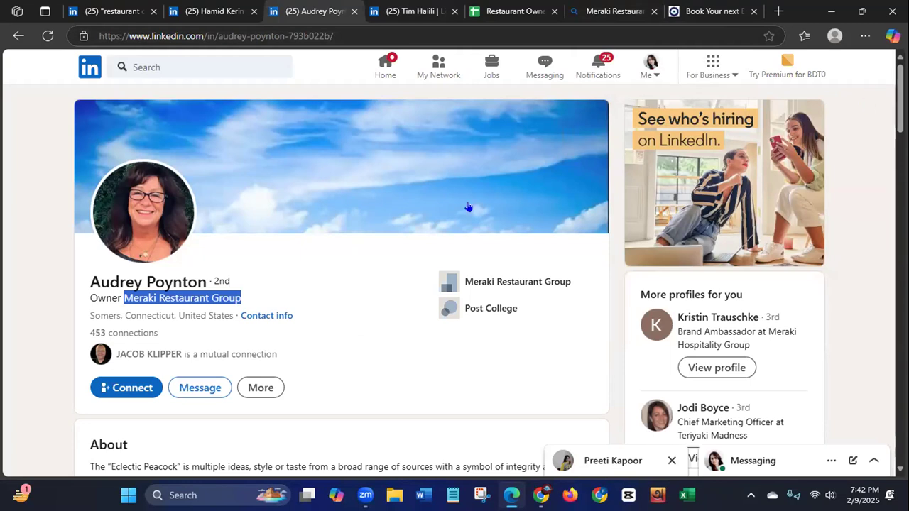
pyautogui.click(610, 11)
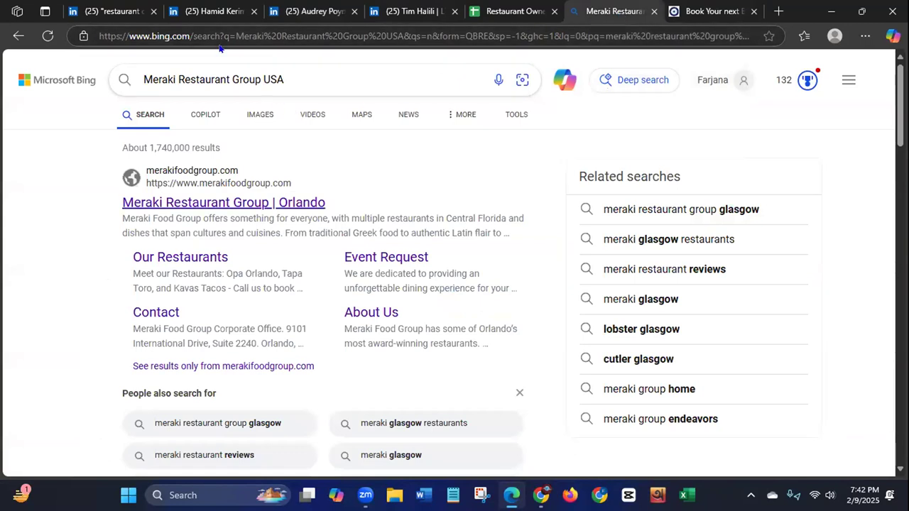
pyautogui.click(311, 12)
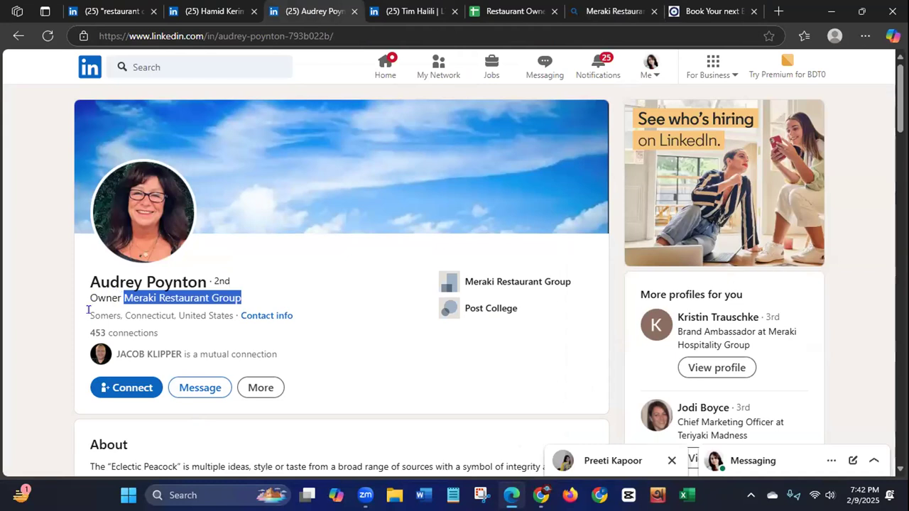
pyautogui.moveTo(87, 312); pyautogui.dragTo(171, 312)
pyautogui.hotkey('ctrl', 'c')
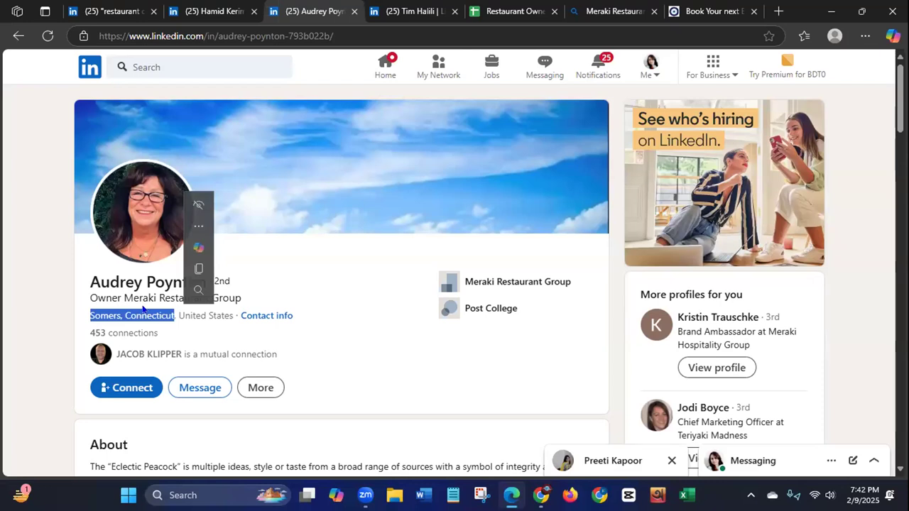
pyautogui.rightClick(144, 310)
pyautogui.click(194, 95)
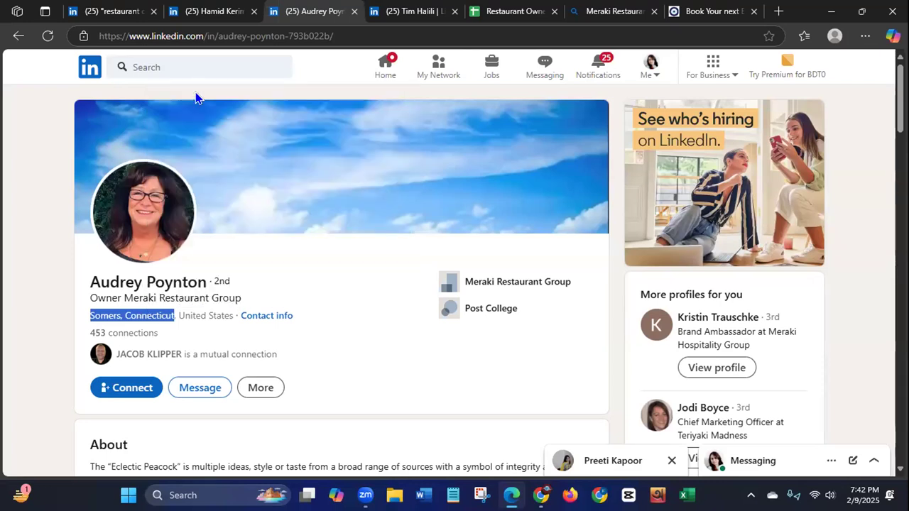
# Step: Add the copied location to the web search and run it as "Meraki Restaurant Group Somers, Connecticut USA"
pyautogui.click(611, 11)
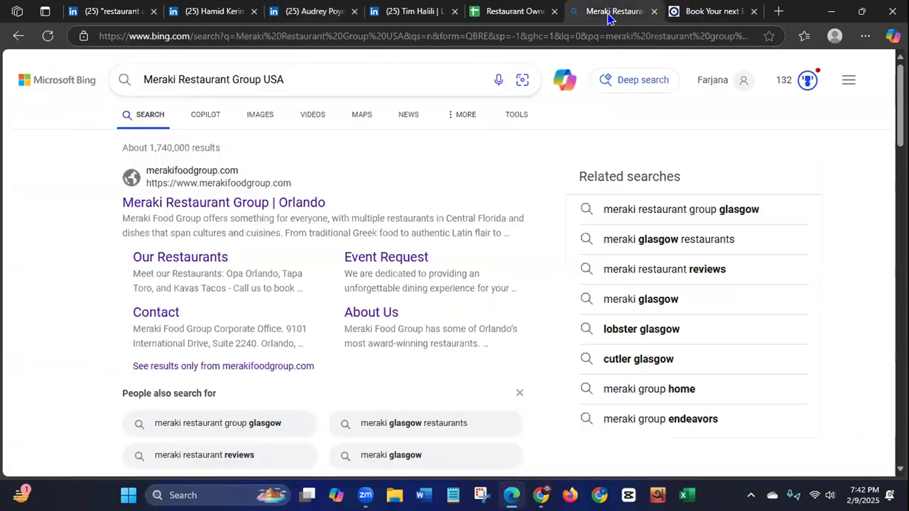
pyautogui.click(258, 79)
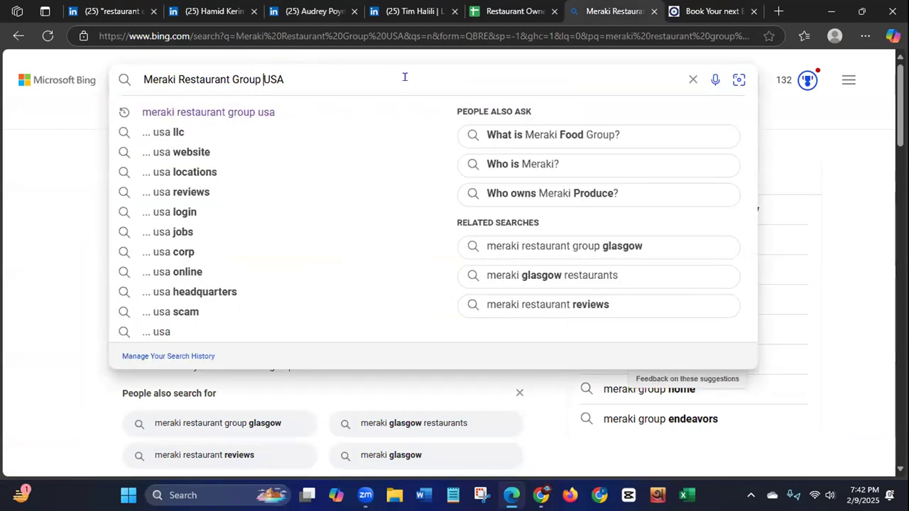
pyautogui.hotkey('ctrl', 'v')
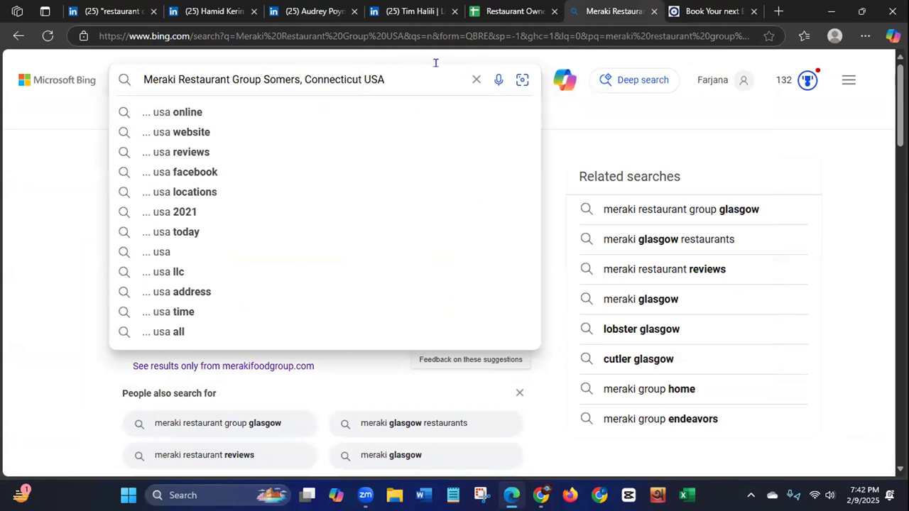
pyautogui.press('Return')
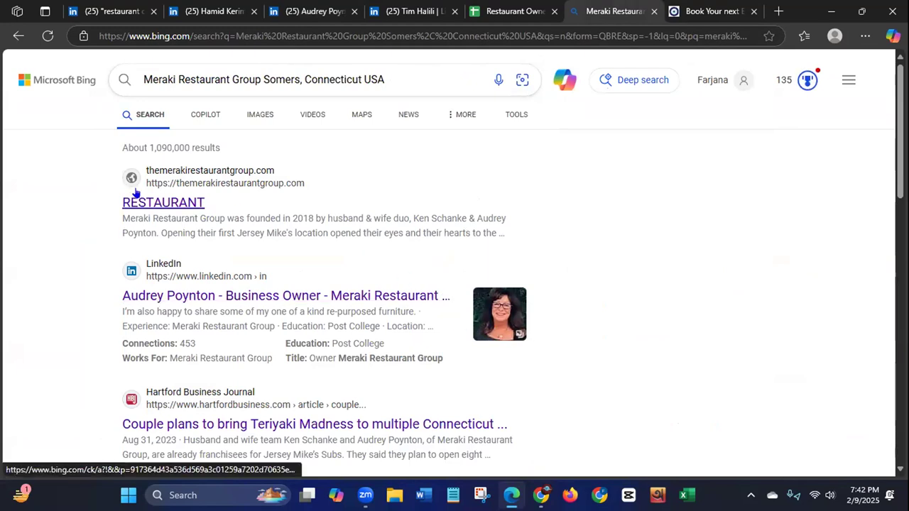
# Step: Open the themerakirestaurantgroup.com result, closing the Orlando group's site, and examine its home page for a contact option
pyautogui.click(229, 170)
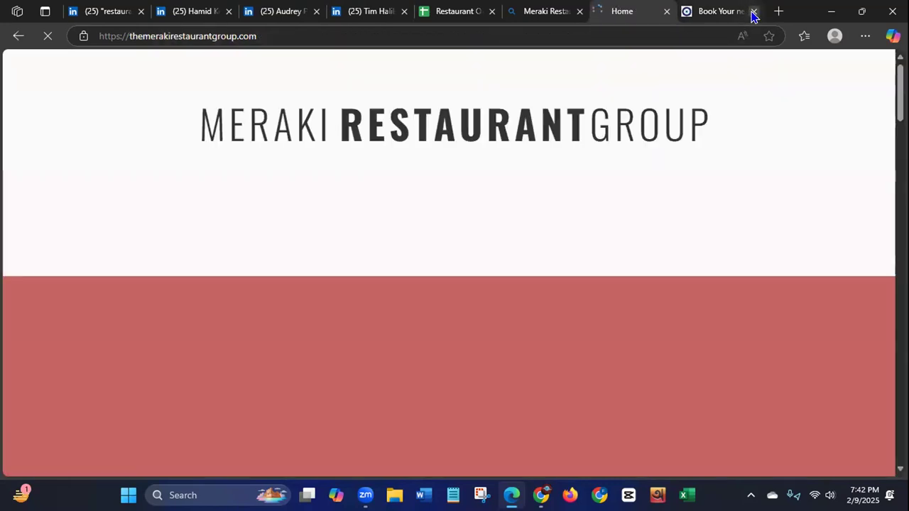
pyautogui.click(753, 10)
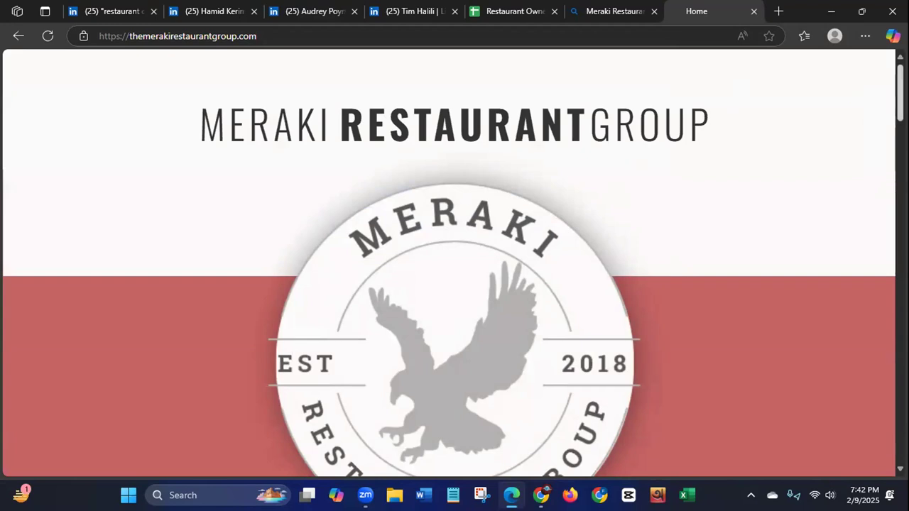
pyautogui.scroll(-5, 449, 263)
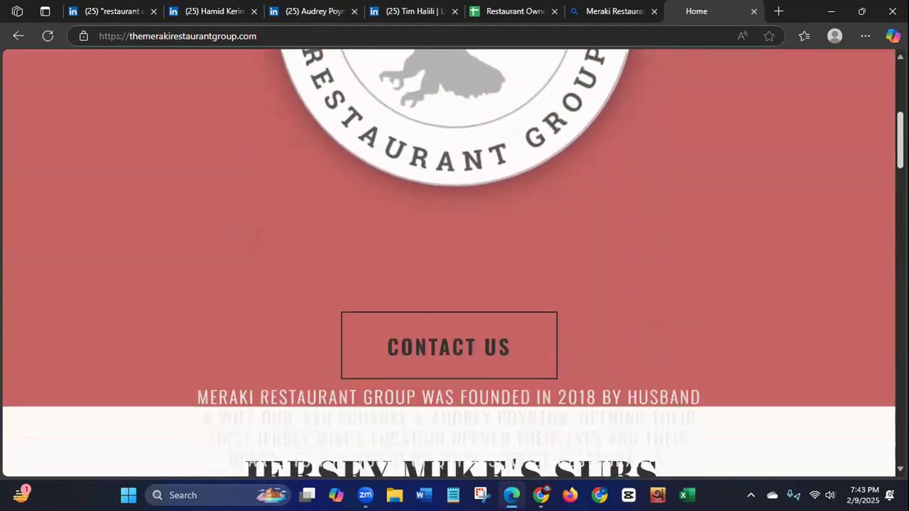
pyautogui.scroll(-1, 813, 198)
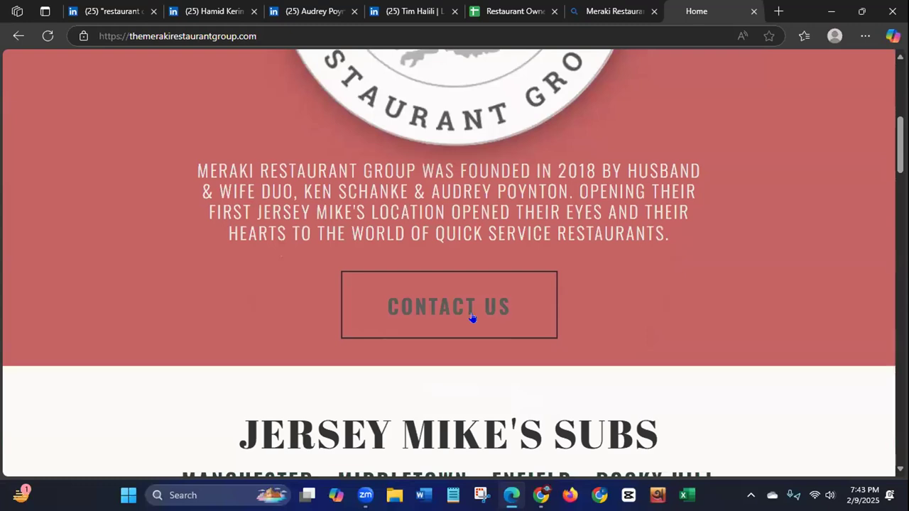
pyautogui.click(463, 309)
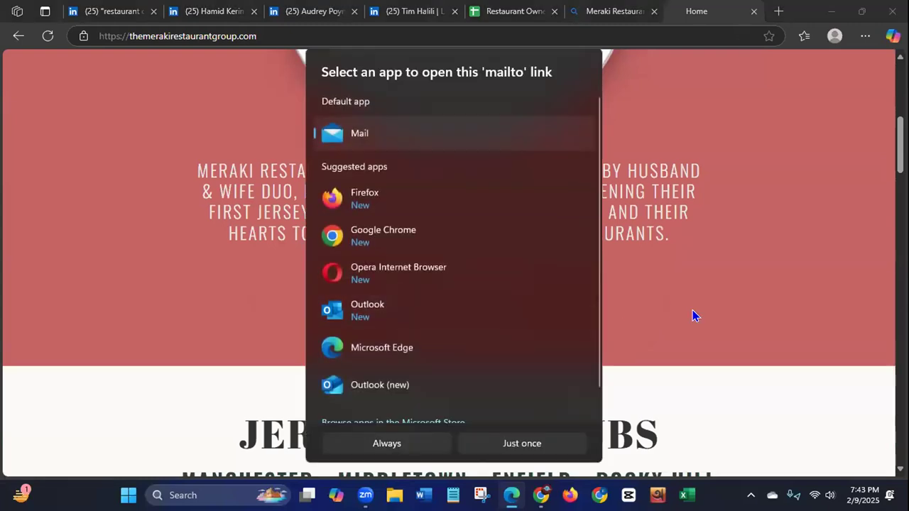
pyautogui.click(694, 312)
pyautogui.click(466, 316)
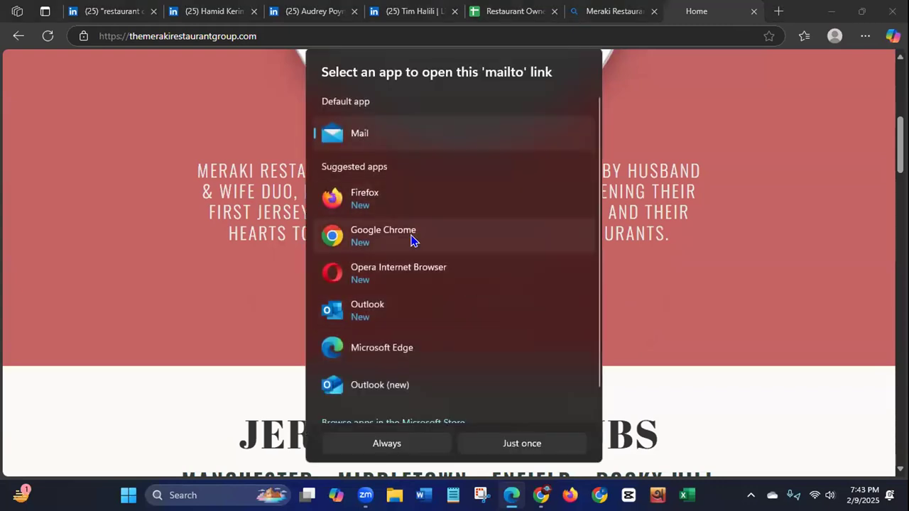
pyautogui.click(709, 288)
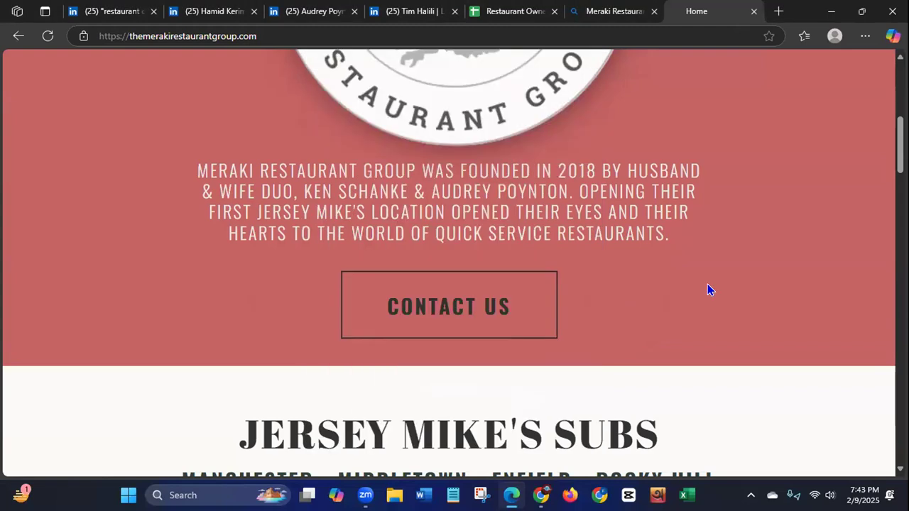
# Step: Examine the Meraki Restaurant Group home page from its header to its footer for contact details
pyautogui.scroll(5, 453, 263)
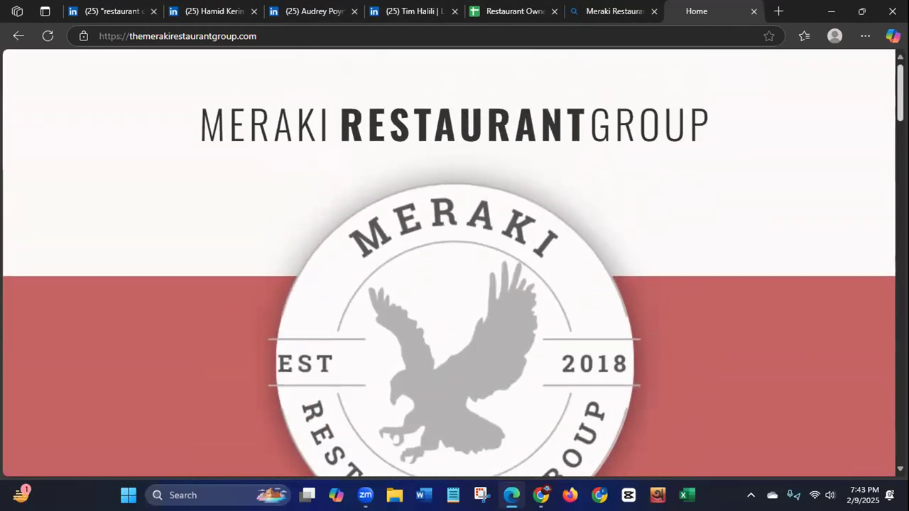
pyautogui.scroll(-10, 449, 263)
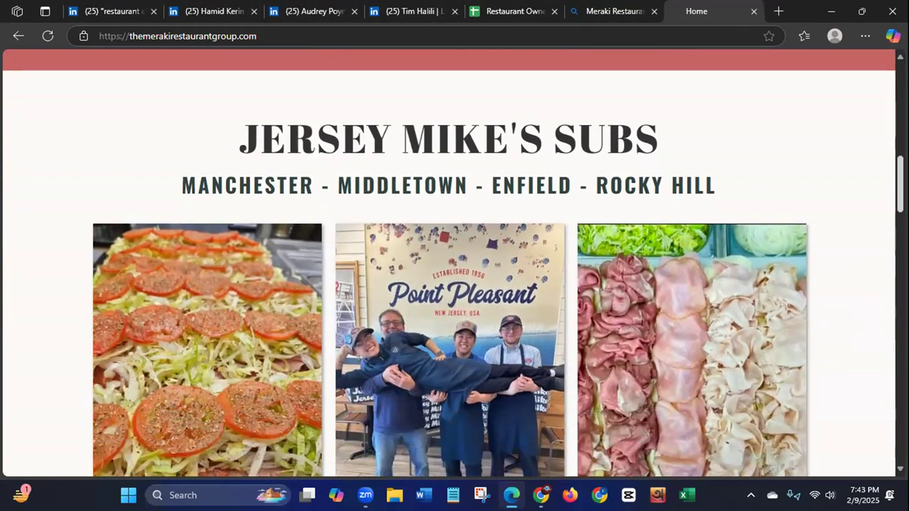
pyautogui.scroll(-6, 453, 263)
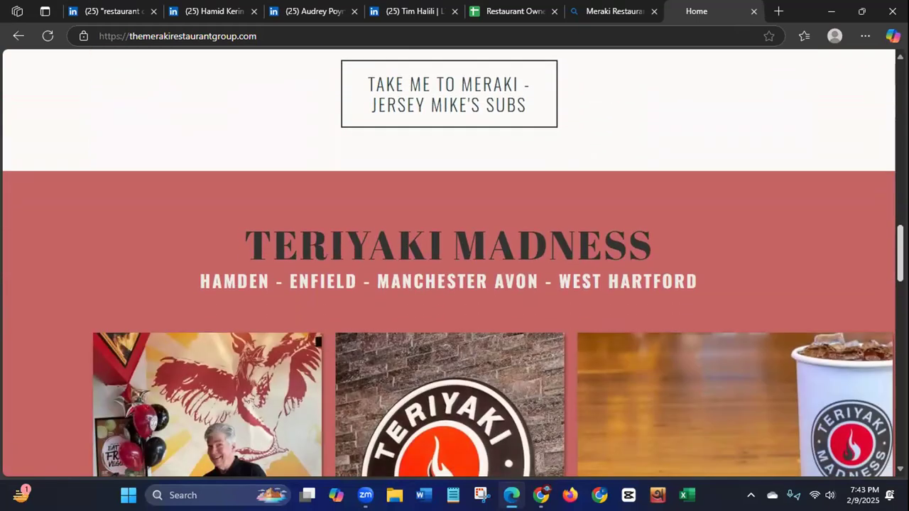
pyautogui.scroll(-6, 453, 263)
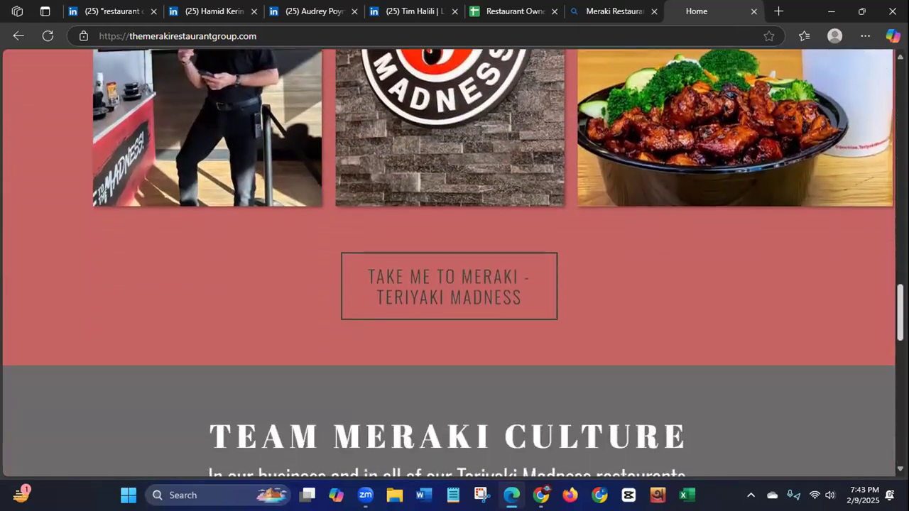
pyautogui.scroll(-8, 452, 263)
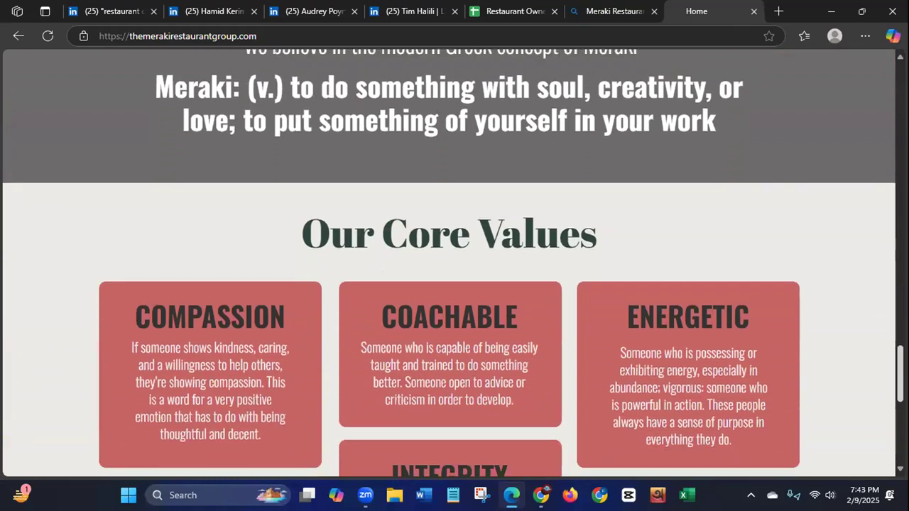
pyautogui.scroll(-4, 452, 263)
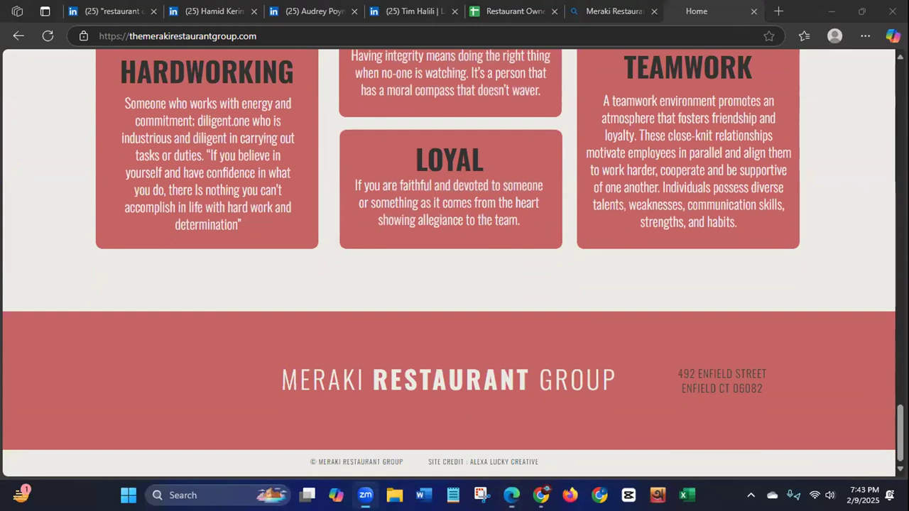
pyautogui.scroll(20, 449, 263)
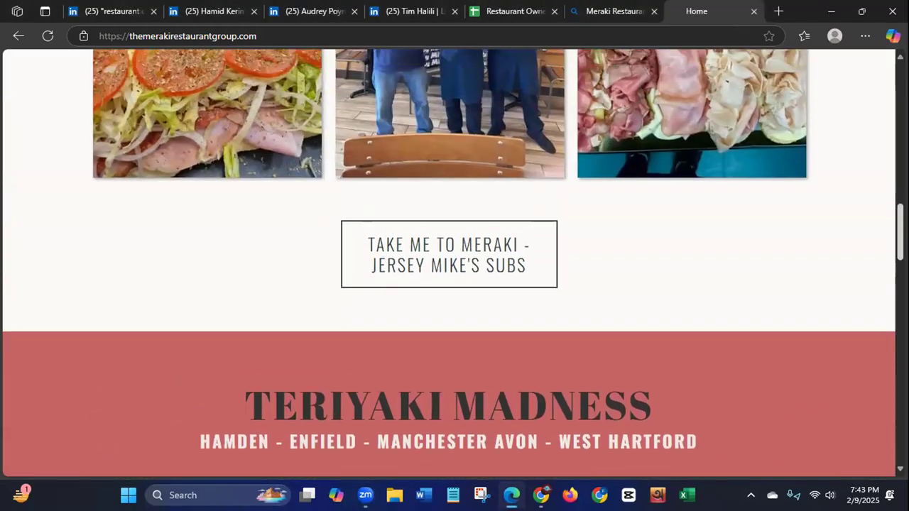
pyautogui.scroll(4, 449, 263)
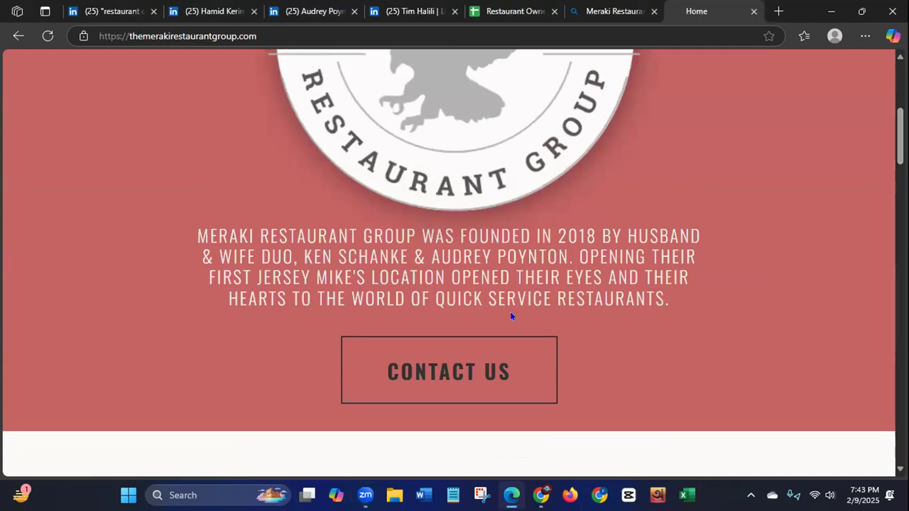
# Step: Try to open the Contact Us email link with Microsoft Edge set as the permanent app, then close the new window
pyautogui.click(453, 376)
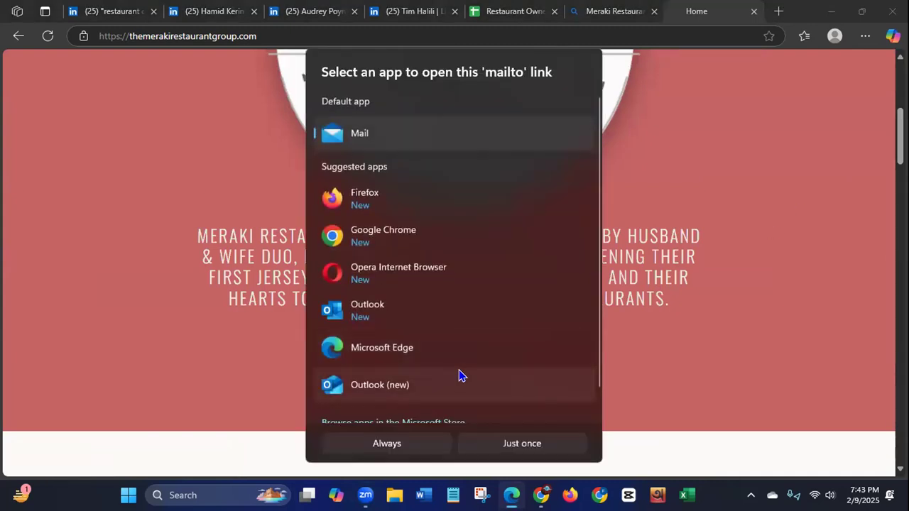
pyautogui.click(410, 351)
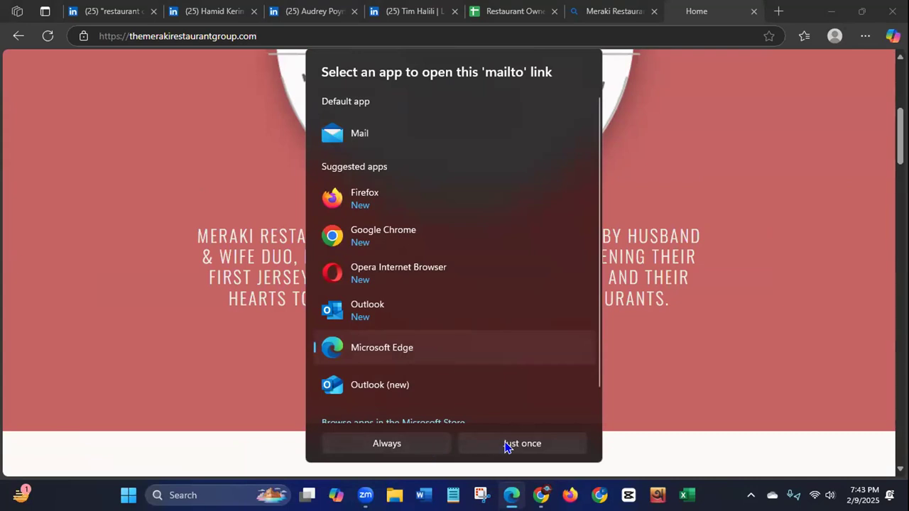
pyautogui.click(410, 446)
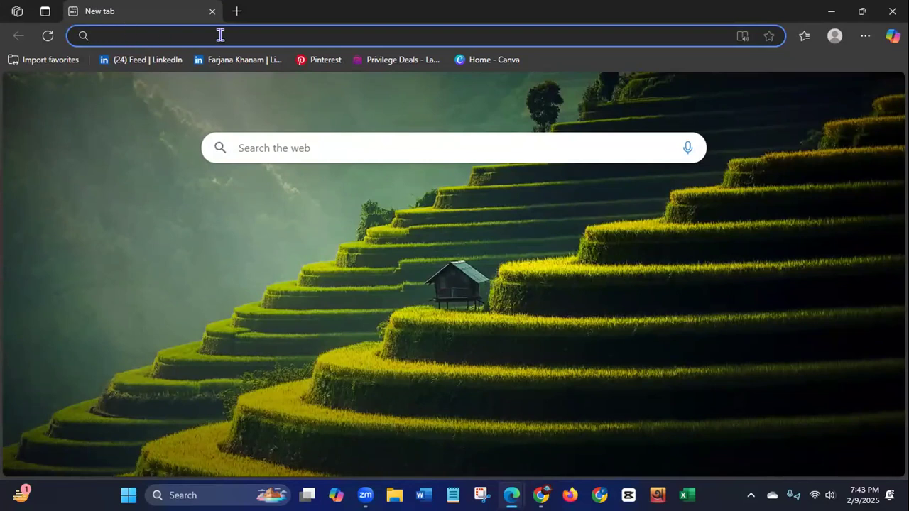
pyautogui.click(893, 11)
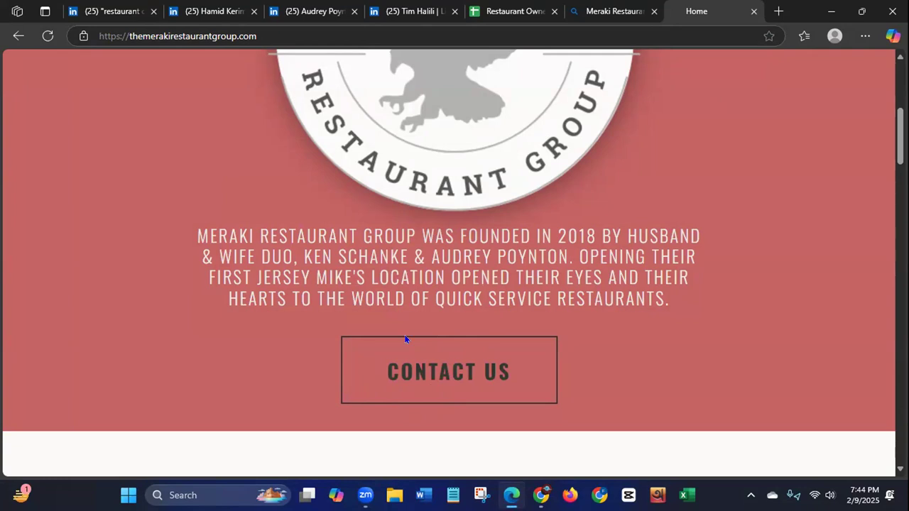
# Step: Reload the home page, open the Contact Us link in a new tab to read its email address, and close that tab
pyautogui.click(47, 38)
pyautogui.click(433, 378)
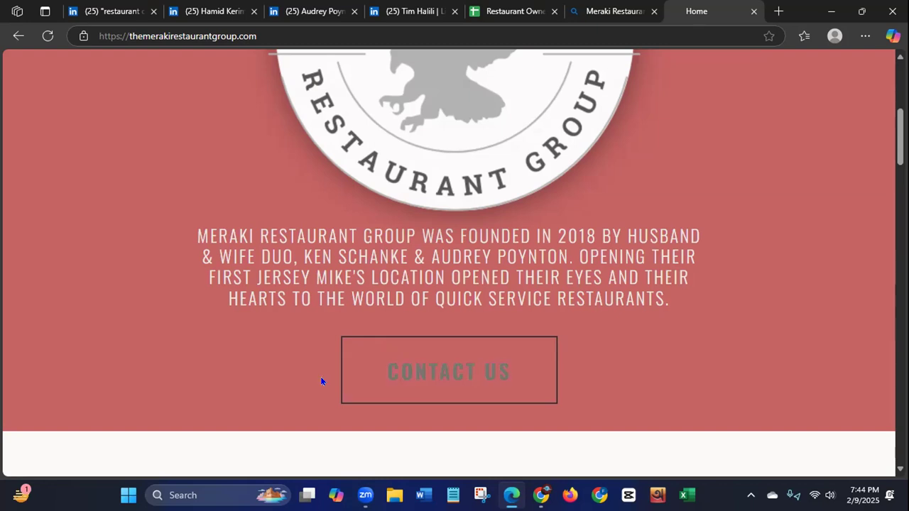
pyautogui.rightClick(455, 369)
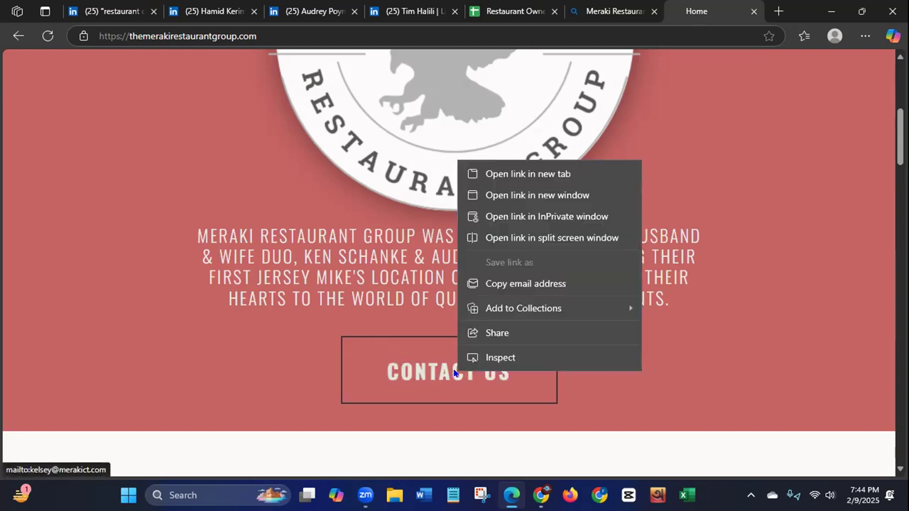
pyautogui.click(518, 174)
pyautogui.click(700, 12)
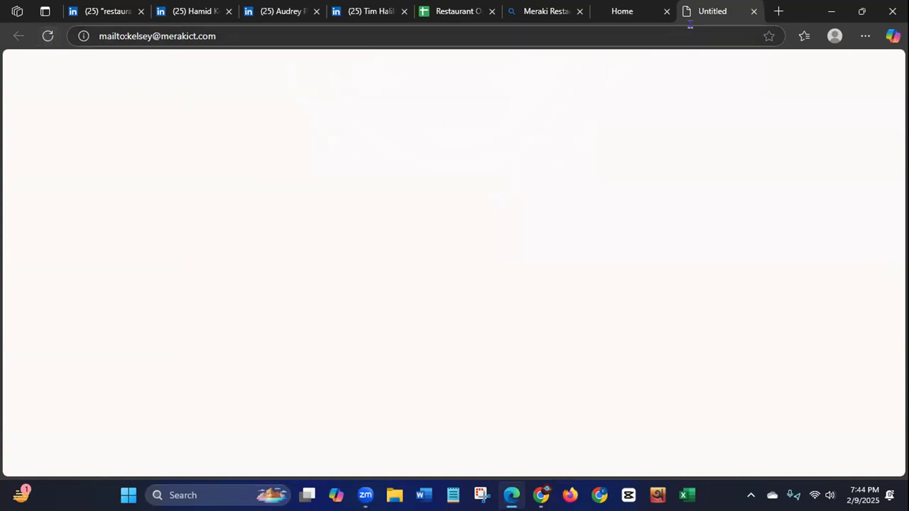
pyautogui.click(754, 13)
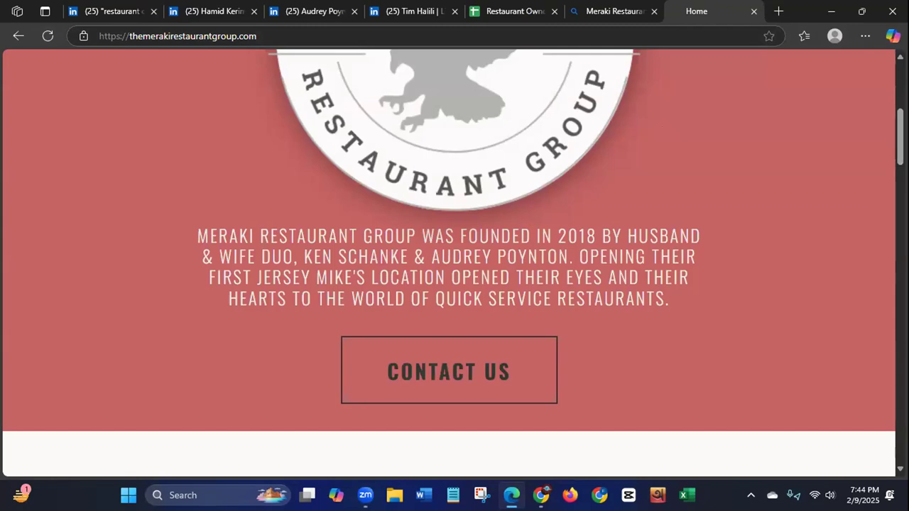
# Step: Recheck the Meraki home page sections, including Teriyaki Madness and the core values, for other contact information
pyautogui.scroll(5, 449, 262)
pyautogui.scroll(-15, 448, 263)
pyautogui.scroll(-4, 453, 263)
pyautogui.scroll(2, 453, 263)
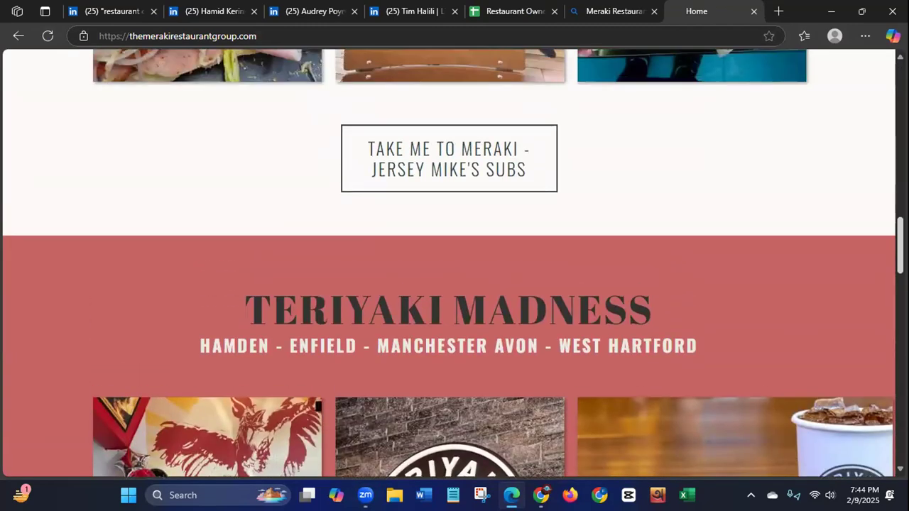
pyautogui.scroll(-8, 449, 262)
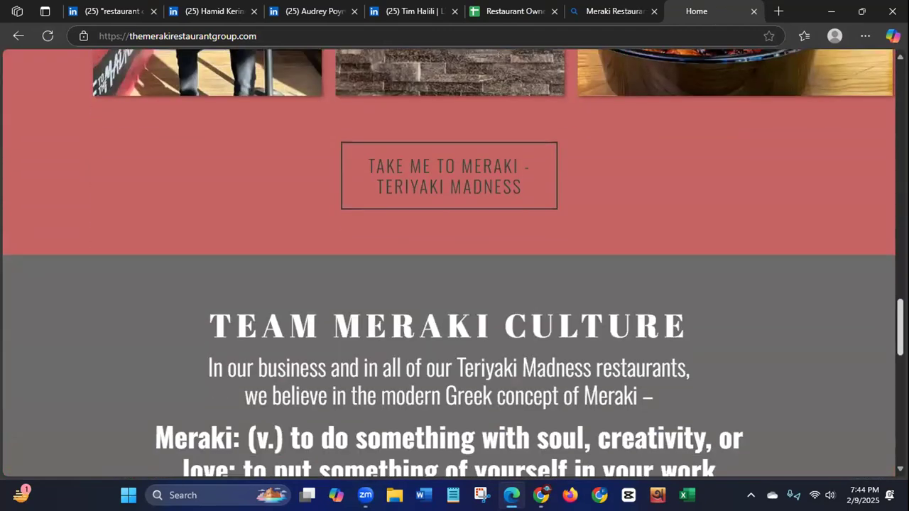
pyautogui.scroll(-10, 449, 263)
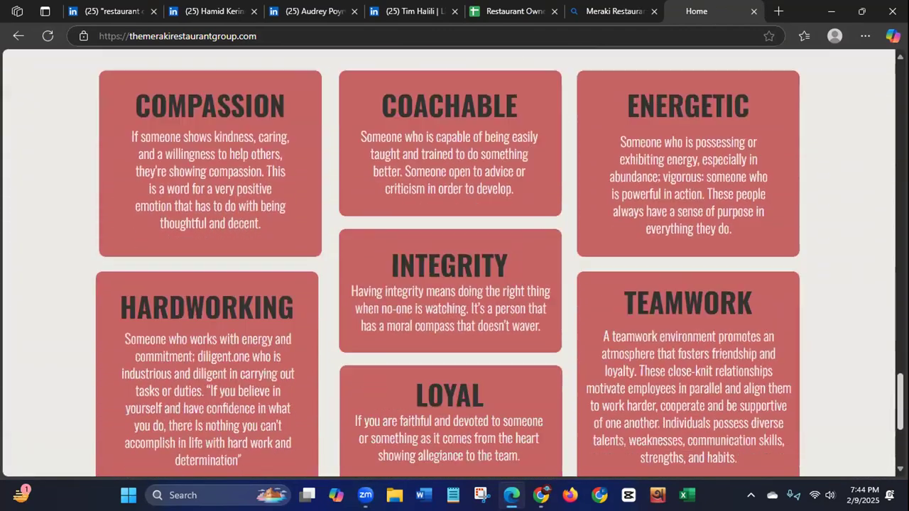
pyautogui.press('Home')
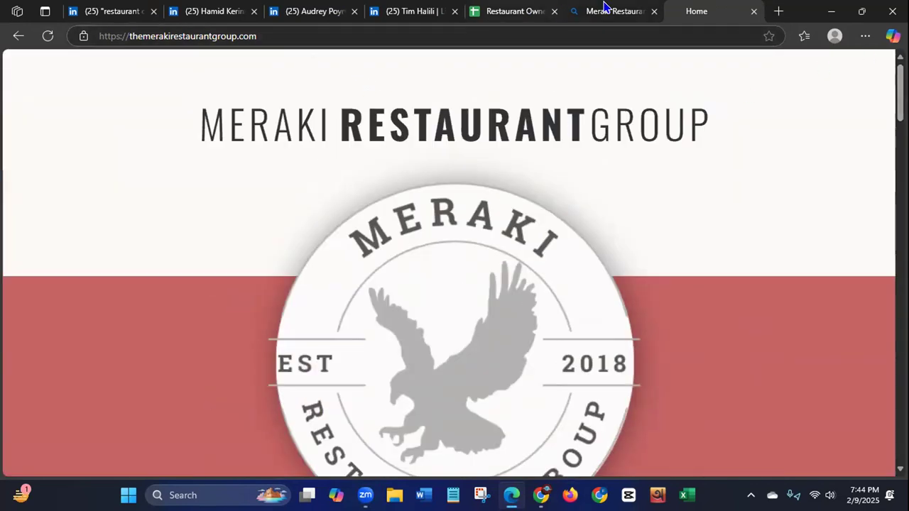
# Step: Review the lead sheet and the Meraki owner's LinkedIn profile, and close the Meraki website and web search tabs
pyautogui.click(493, 15)
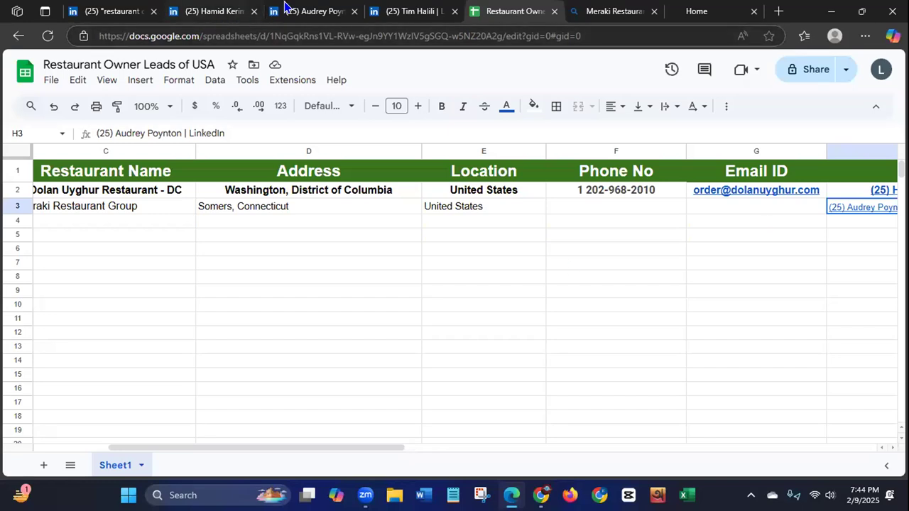
pyautogui.click(303, 11)
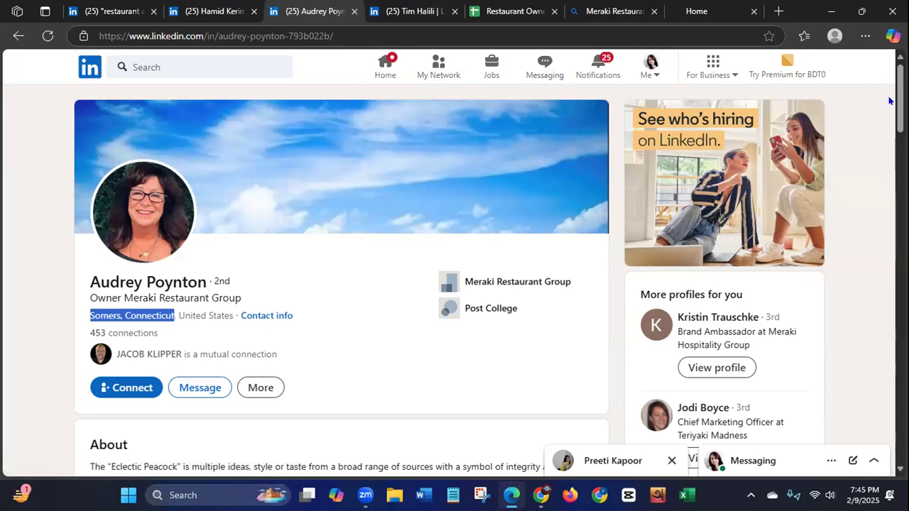
pyautogui.click(754, 12)
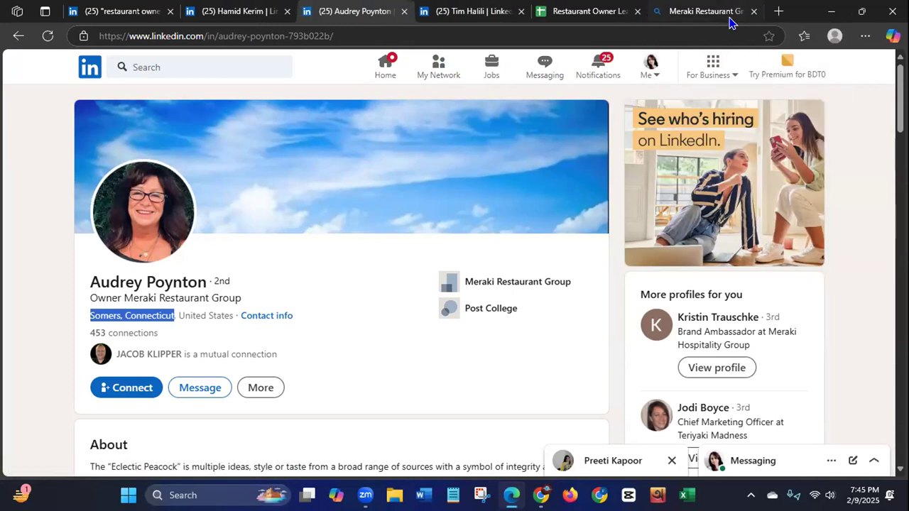
pyautogui.click(754, 12)
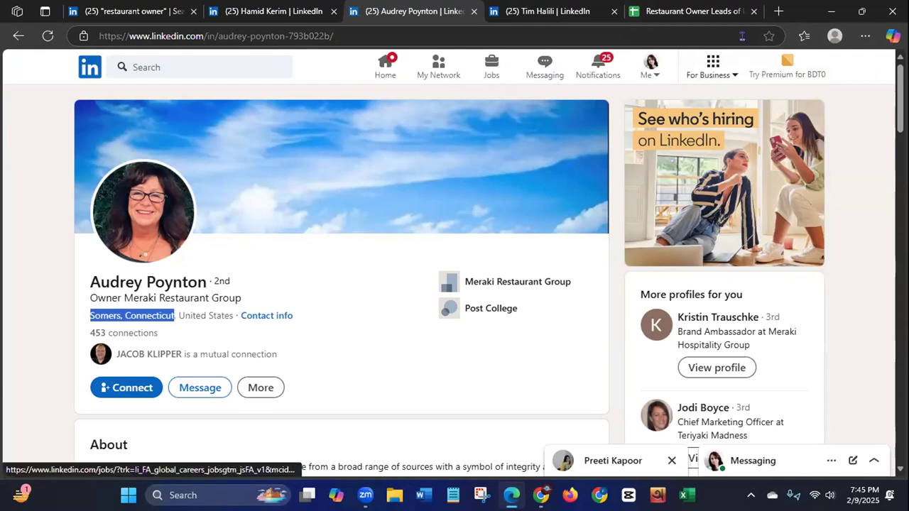
# Step: Open apollo.io in a new tab and go to its free sign-up page
pyautogui.click(778, 12)
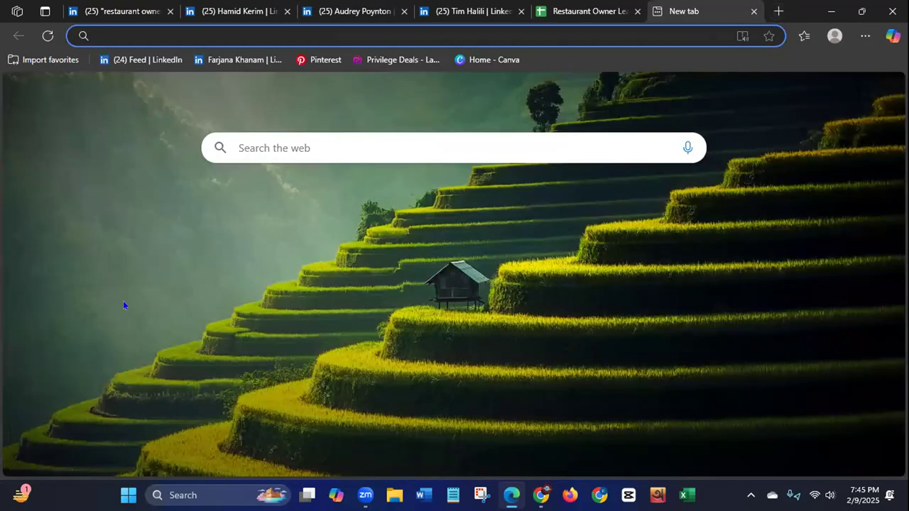
pyautogui.click(864, 36)
pyautogui.click(159, 246)
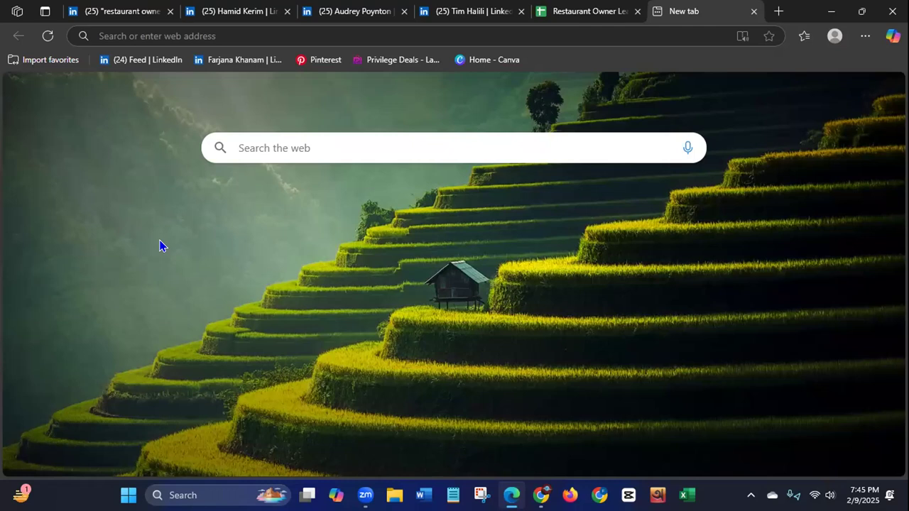
pyautogui.click(127, 35)
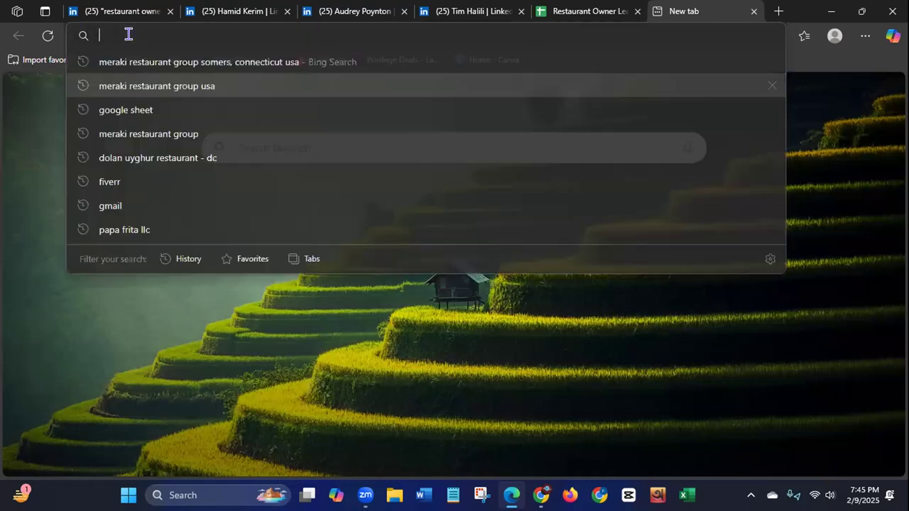
pyautogui.write('apoll')
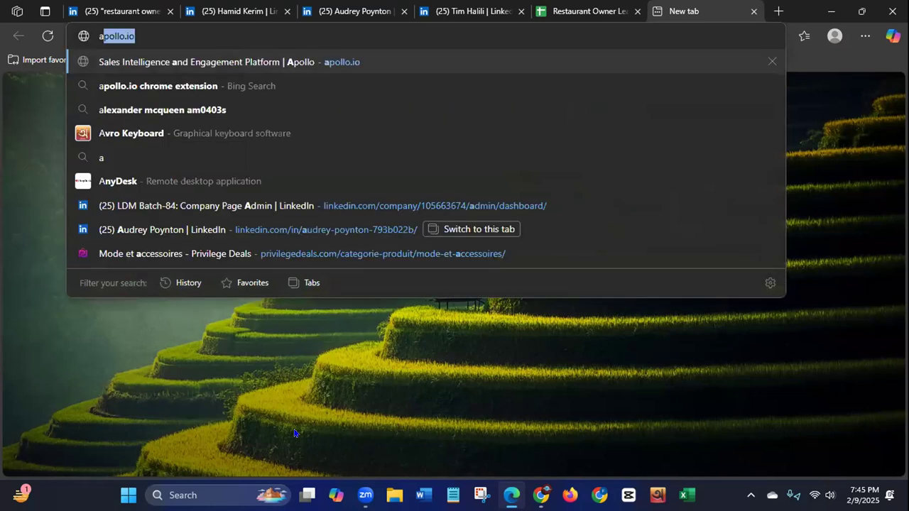
pyautogui.write('o')
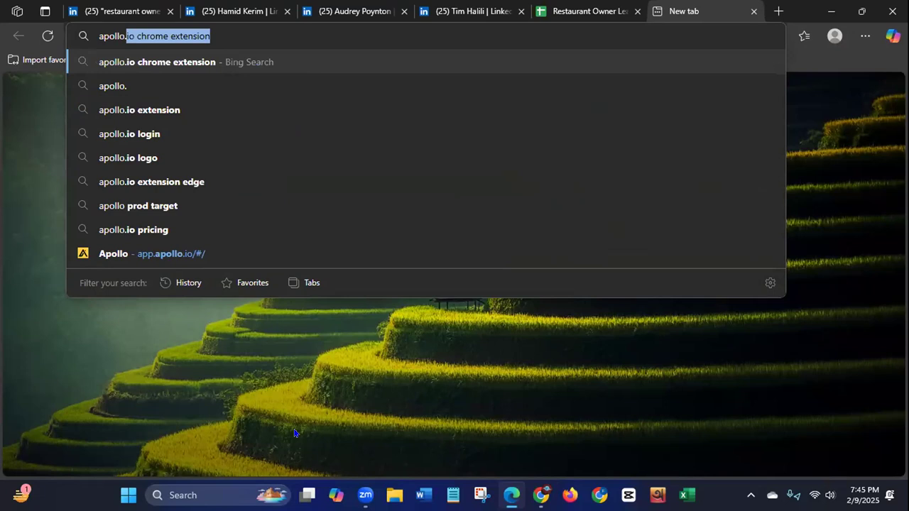
pyautogui.write('.io')
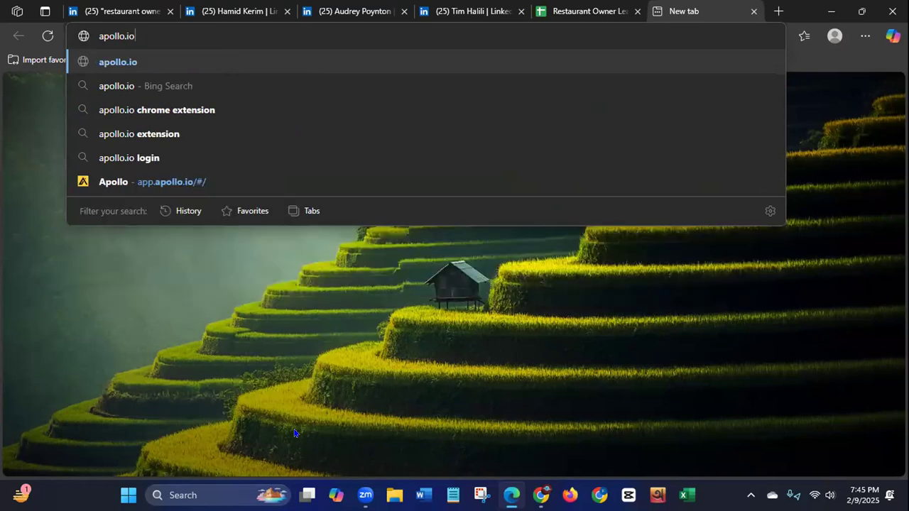
pyautogui.press('Return')
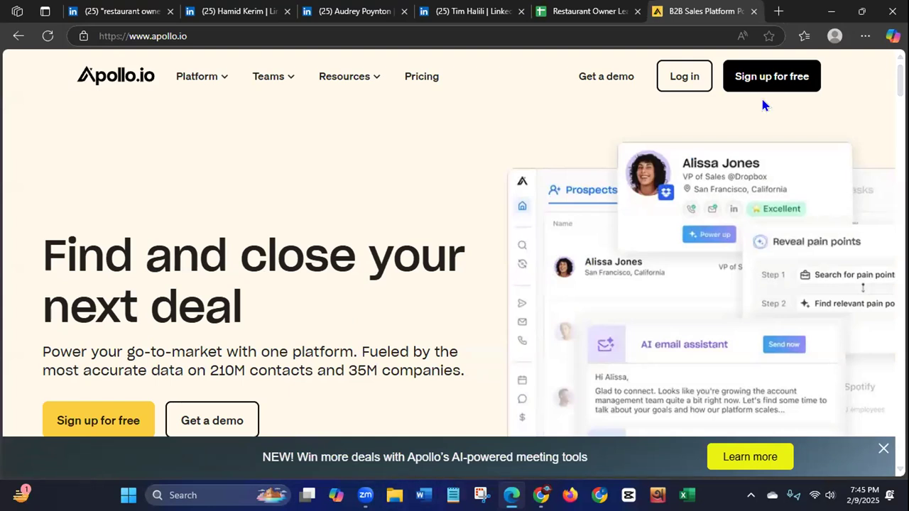
pyautogui.click(769, 79)
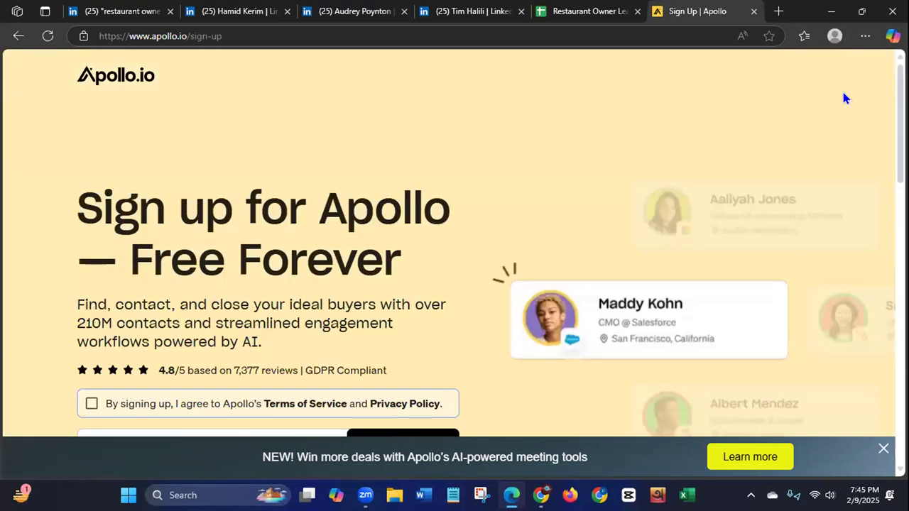
# Step: Accept Apollo's terms of service and sign up with Google using the first listed account, approving the sign-in to Apollo
pyautogui.scroll(-3, 455, 241)
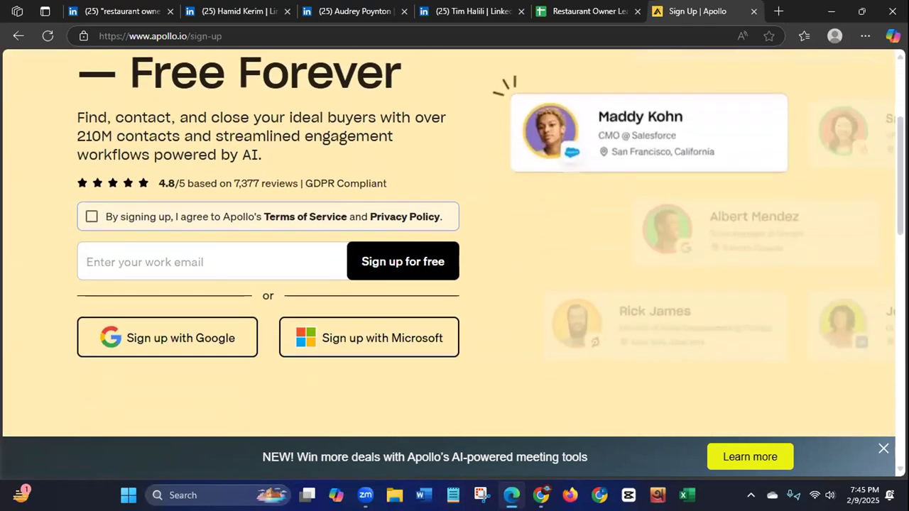
pyautogui.click(91, 217)
pyautogui.click(164, 340)
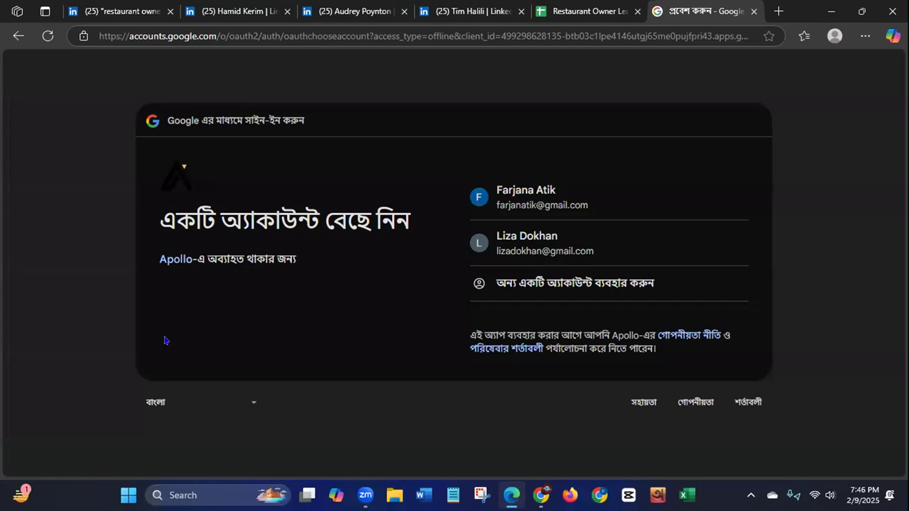
pyautogui.click(526, 207)
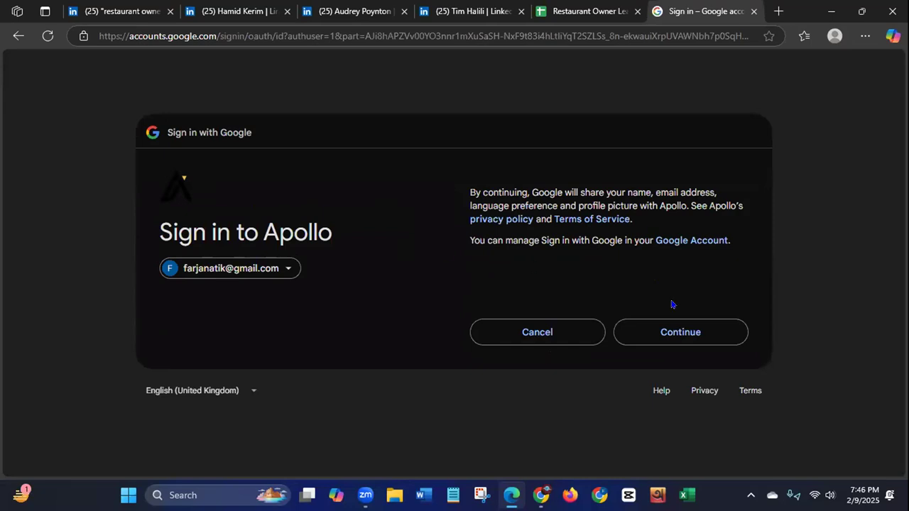
pyautogui.click(688, 337)
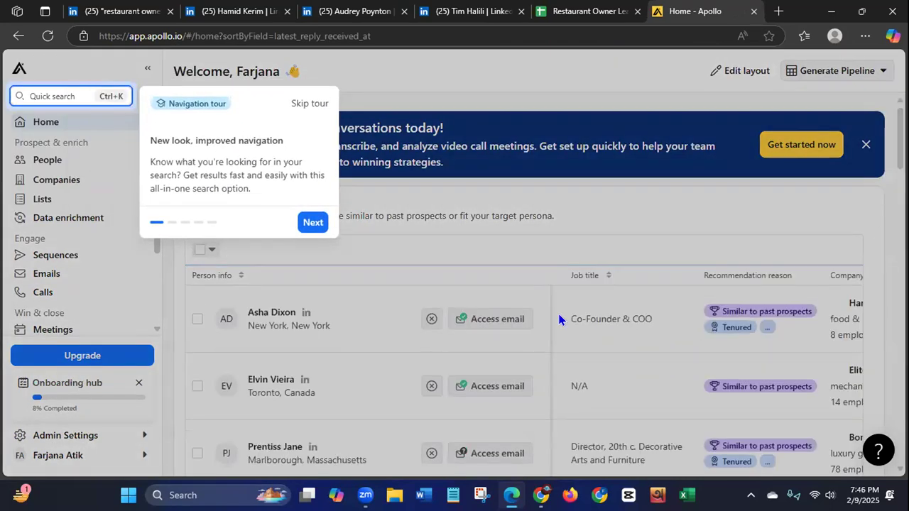
# Step: Go through the first parts of Apollo's navigation tour, and skip the rest along with the home view layout tour
pyautogui.click(313, 223)
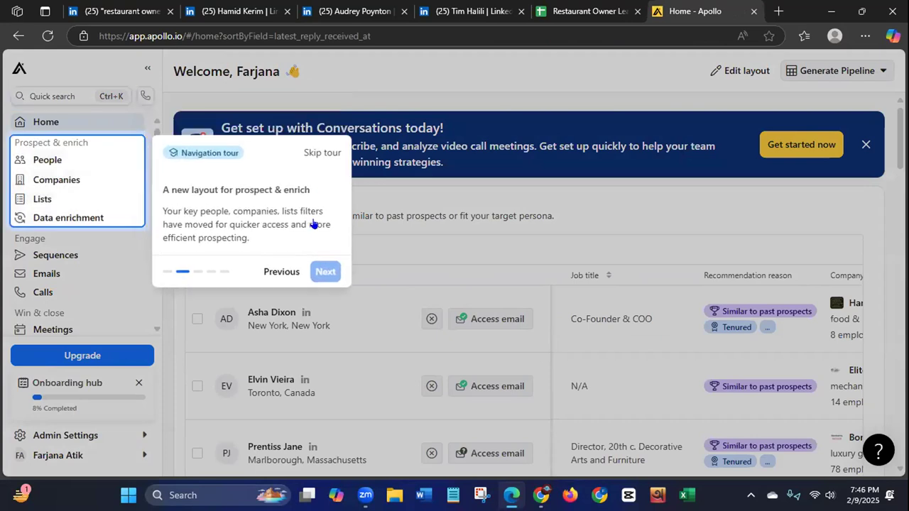
pyautogui.click(321, 271)
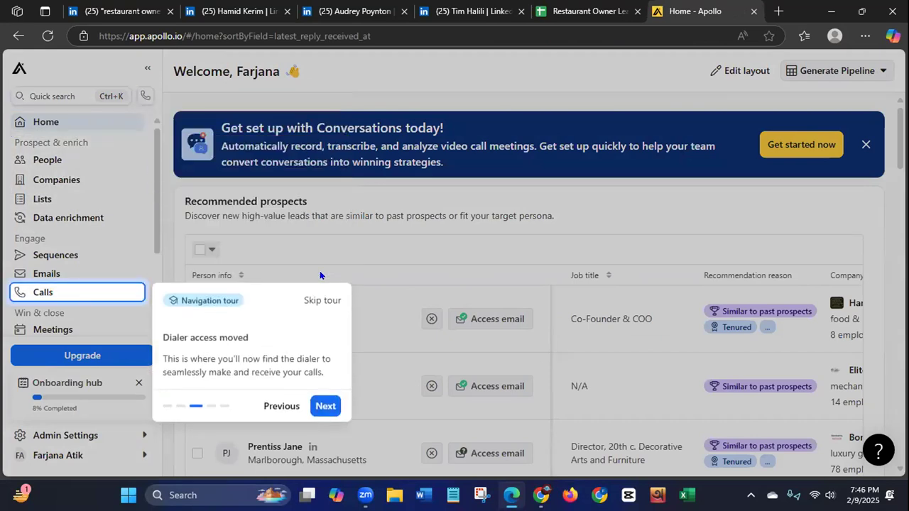
pyautogui.click(325, 300)
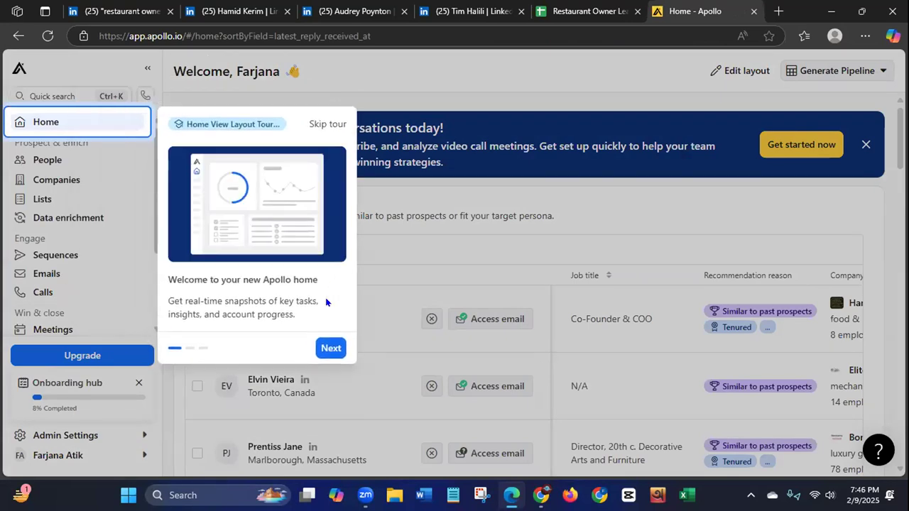
pyautogui.click(327, 123)
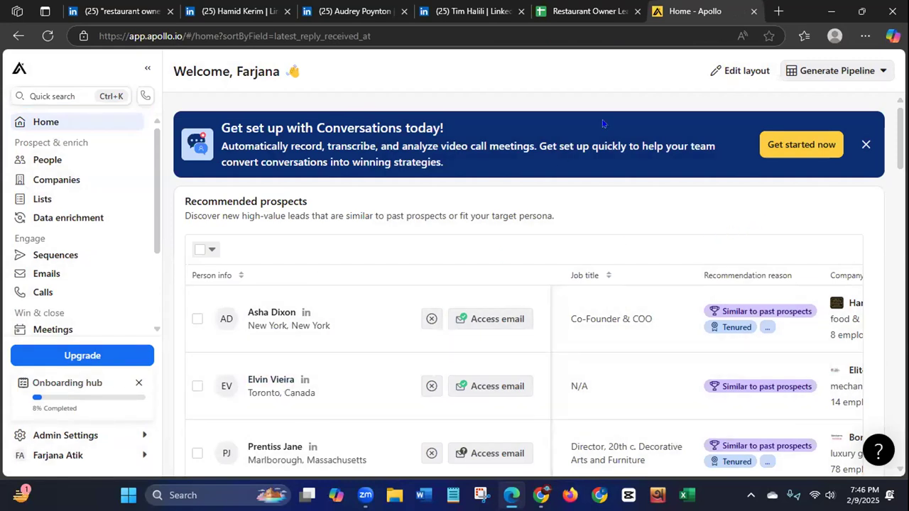
# Step: Search for the apollo.io chrome extension in a new tab and add it to Microsoft Edge from its Chrome Web Store page
pyautogui.click(779, 12)
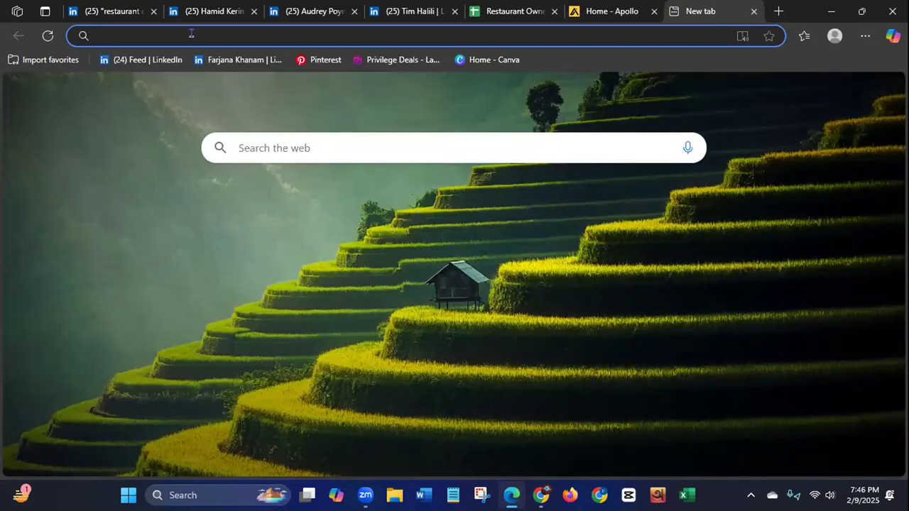
pyautogui.write('apollo.io')
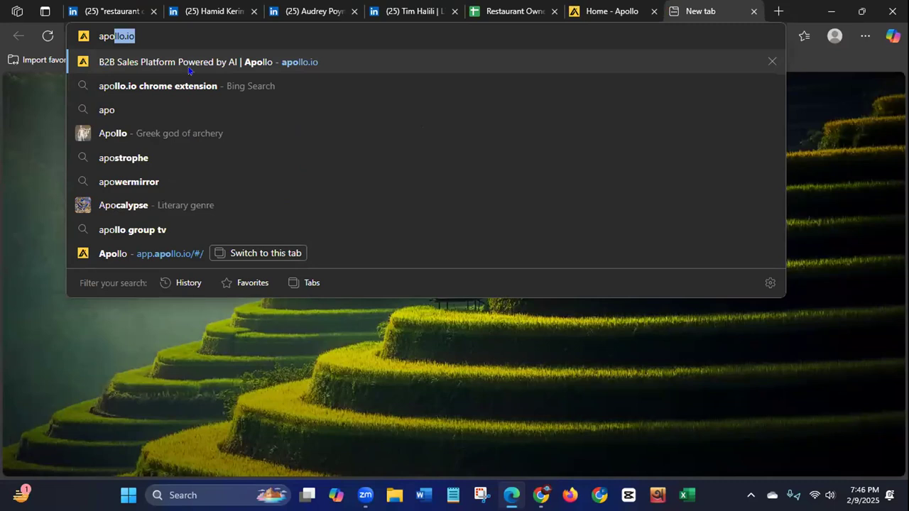
pyautogui.click(172, 87)
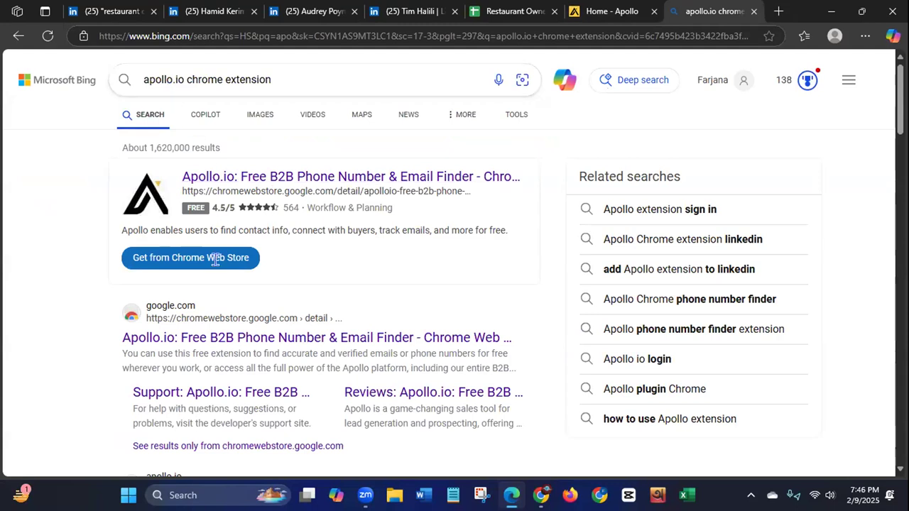
pyautogui.click(218, 338)
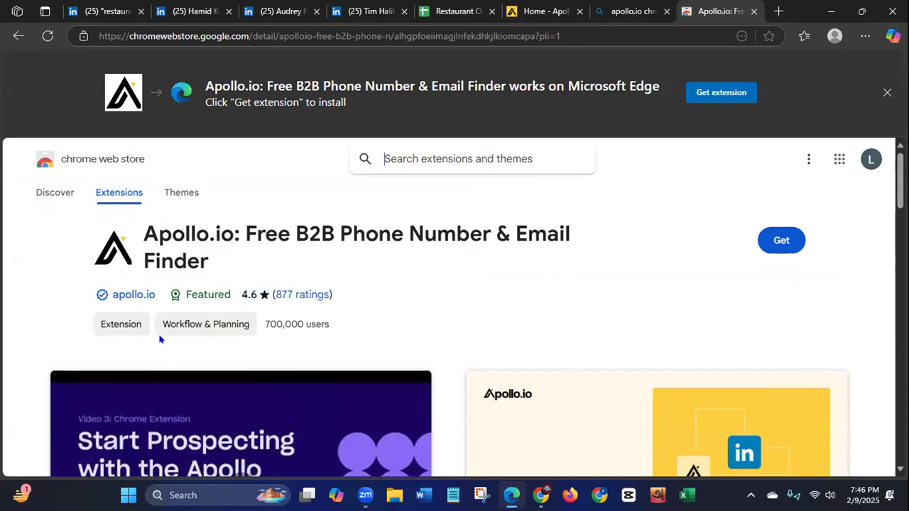
pyautogui.click(781, 241)
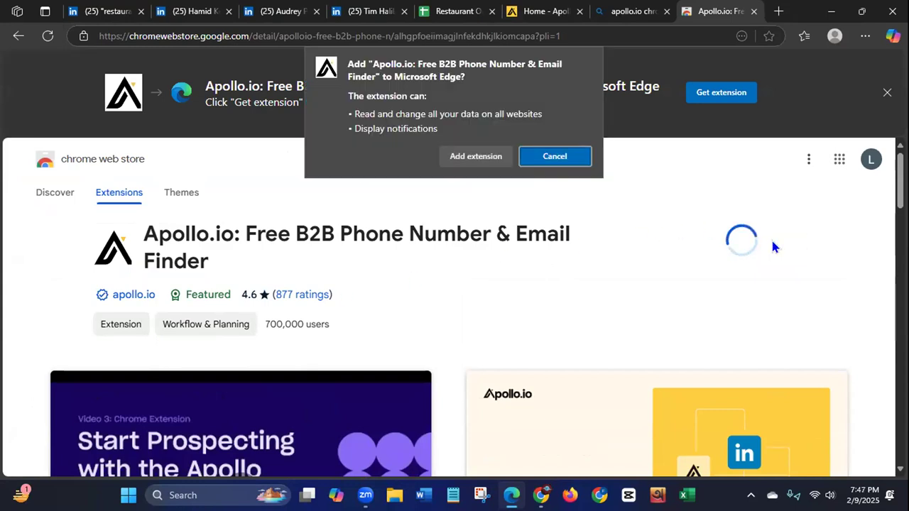
pyautogui.click(476, 156)
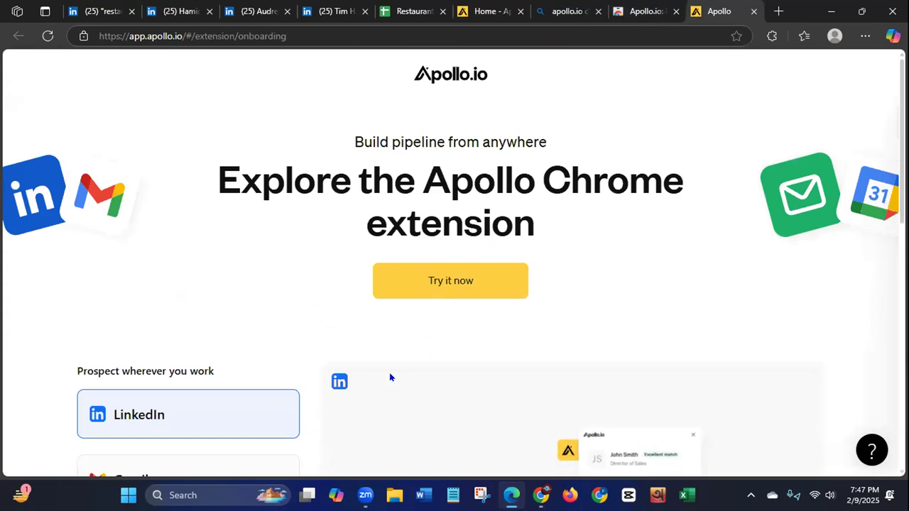
# Step: Pin the Apollo.io extension so that it stays visible in the browser
pyautogui.moveTo(481, 352); pyautogui.dragTo(717, 188)
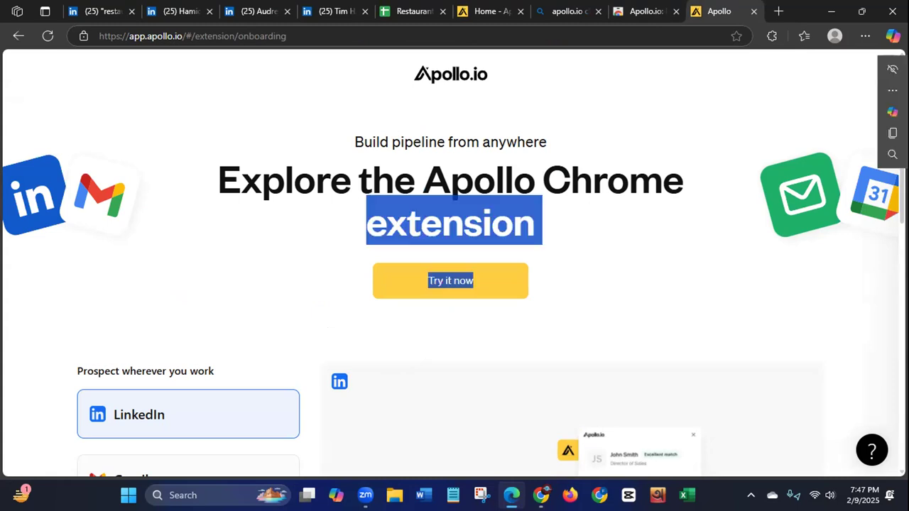
pyautogui.click(481, 352)
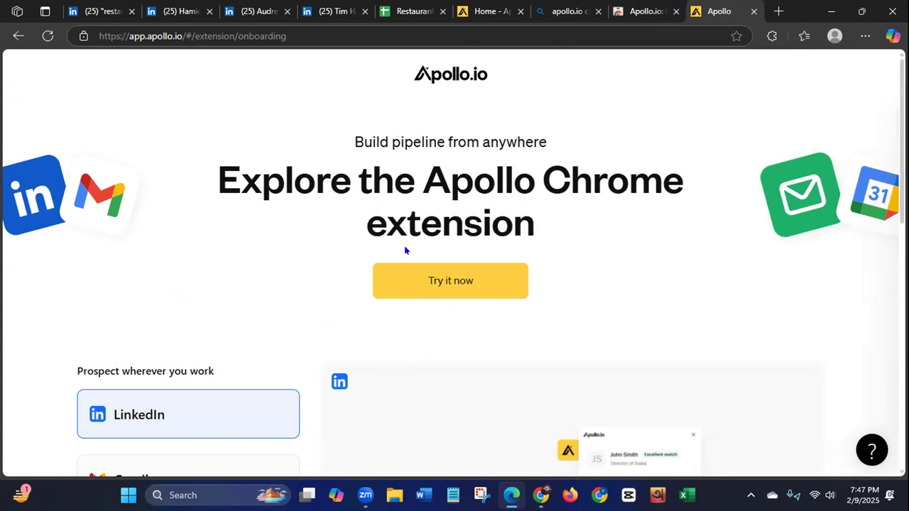
pyautogui.click(865, 37)
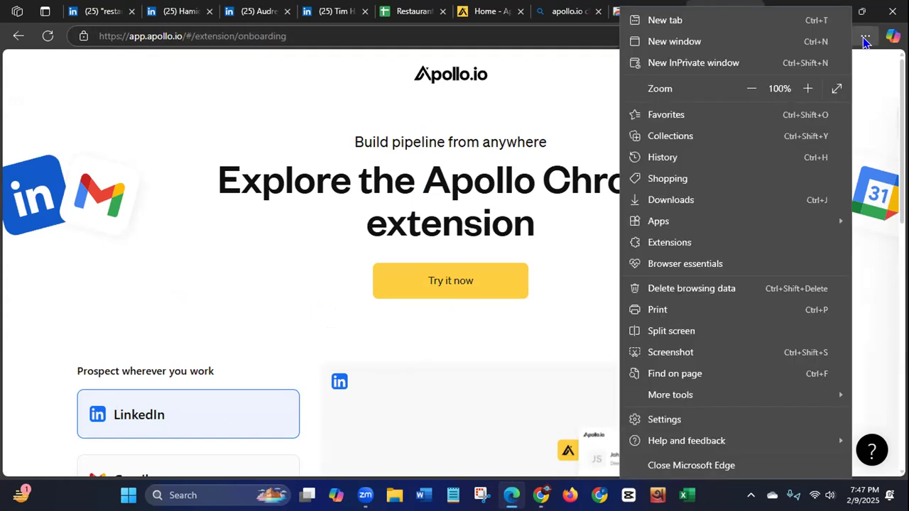
pyautogui.click(584, 90)
pyautogui.click(771, 36)
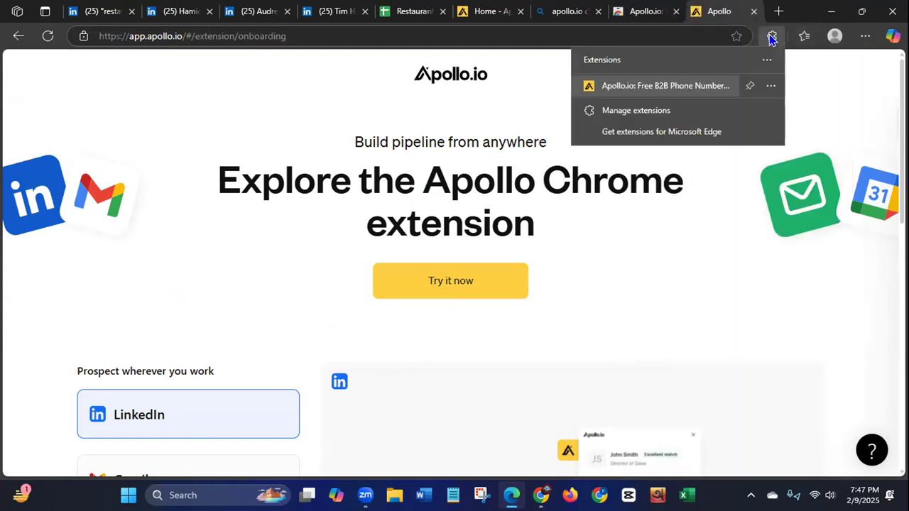
pyautogui.click(749, 85)
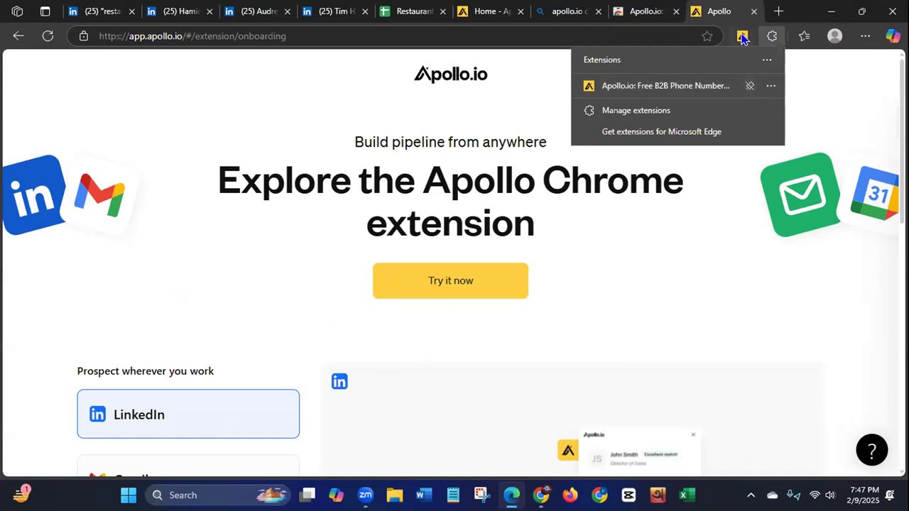
# Step: Check which sites the Apollo.io extension is enabled for, such as LinkedIn and Gmail, and close its settings
pyautogui.click(743, 37)
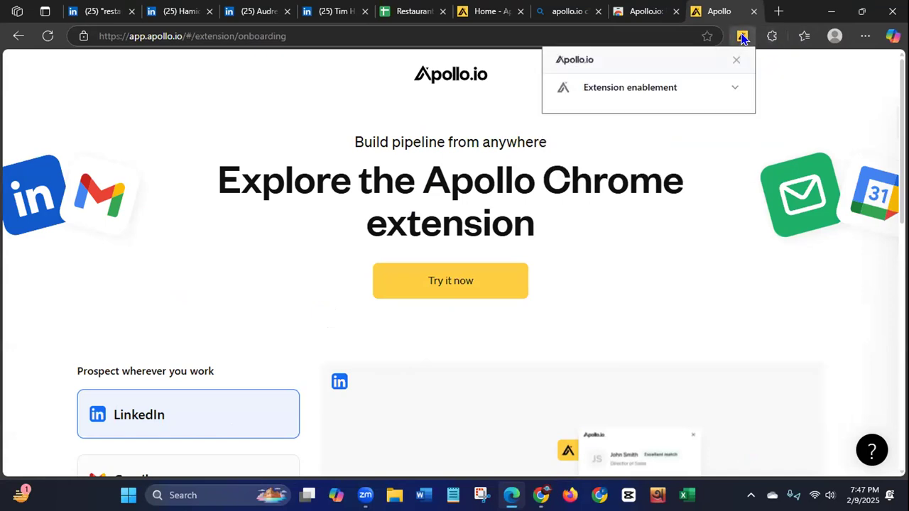
pyautogui.click(733, 90)
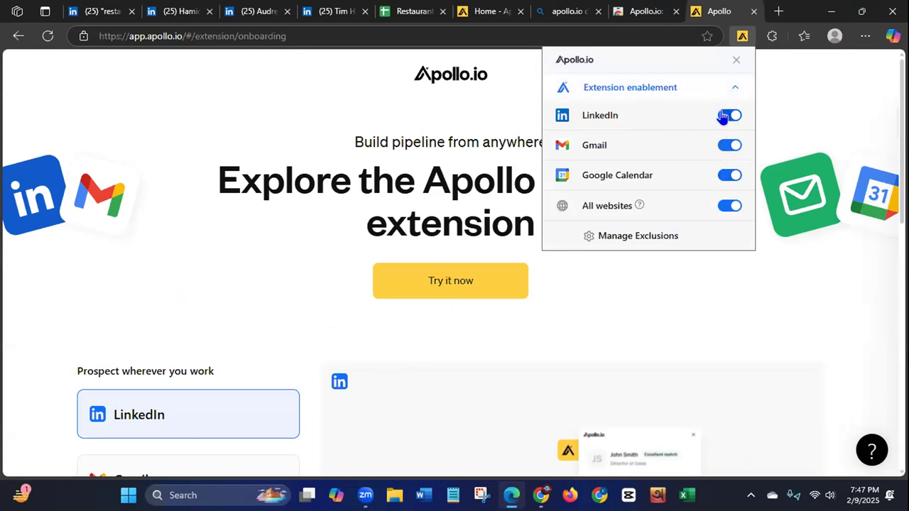
pyautogui.click(736, 60)
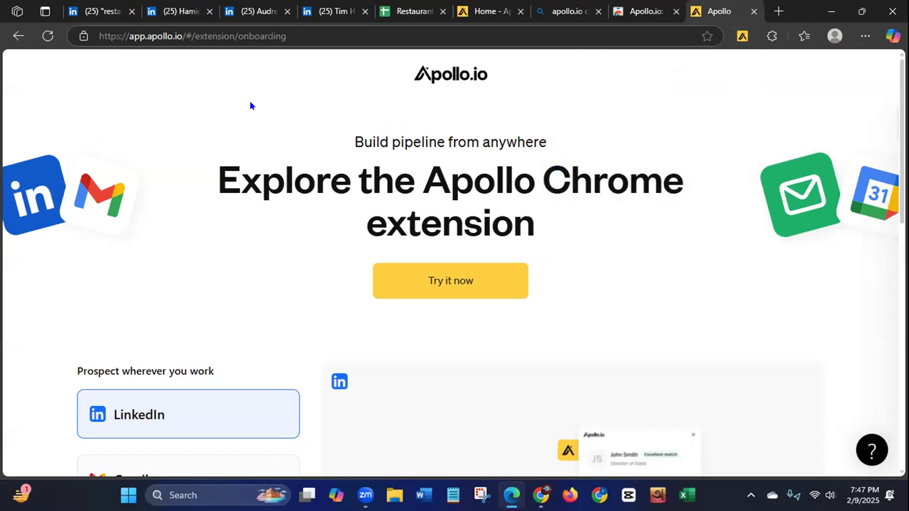
# Step: Reload the LinkedIn restaurant owner search results to load the Apollo extension, and open its prospect panel
pyautogui.click(101, 16)
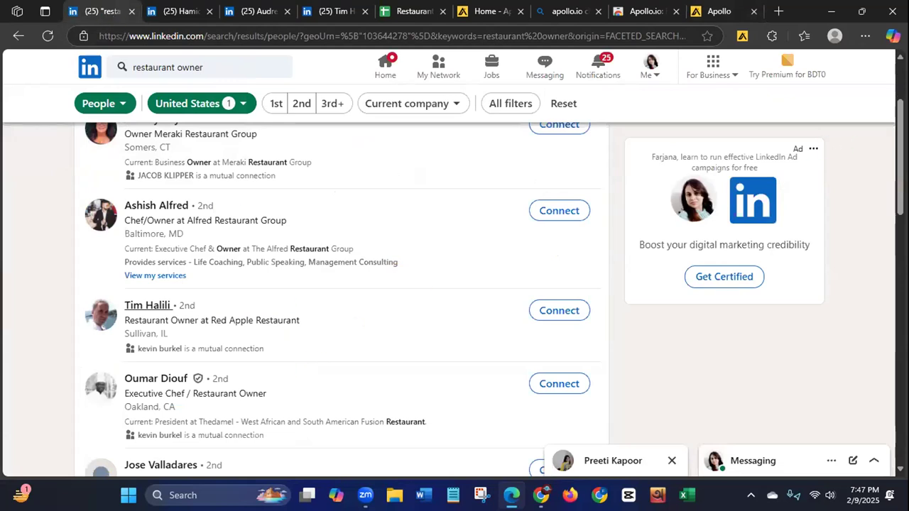
pyautogui.scroll(2, 334, 341)
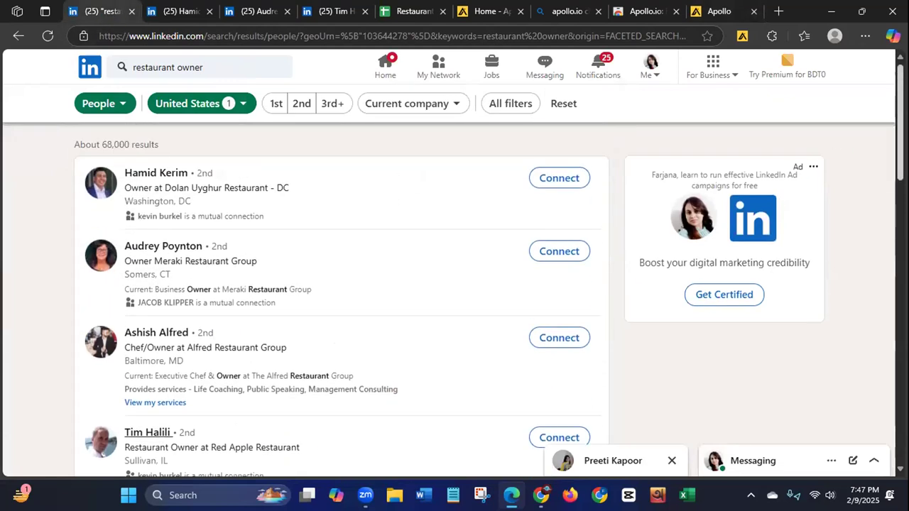
pyautogui.click(47, 37)
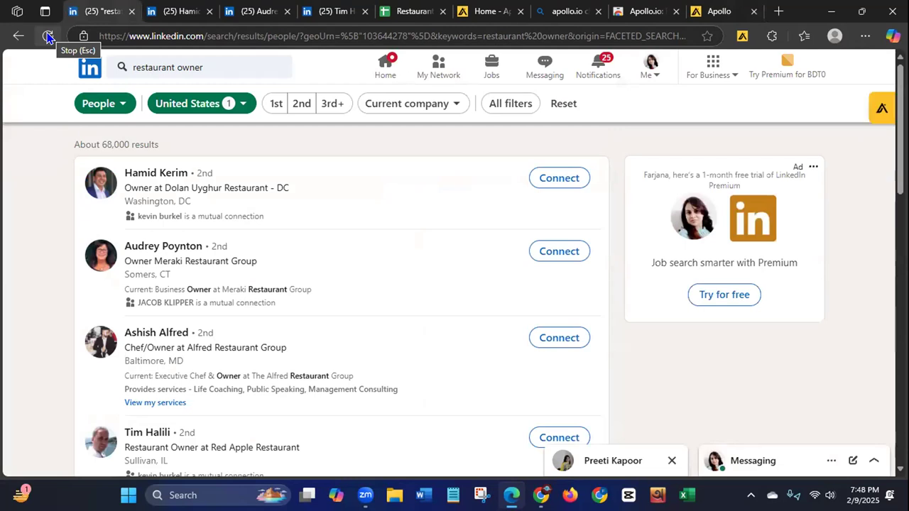
pyautogui.click(45, 36)
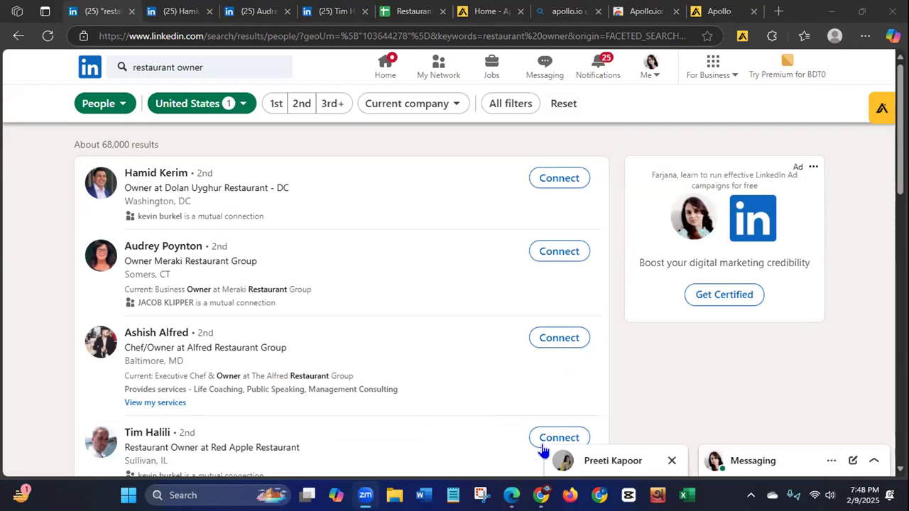
pyautogui.click(881, 110)
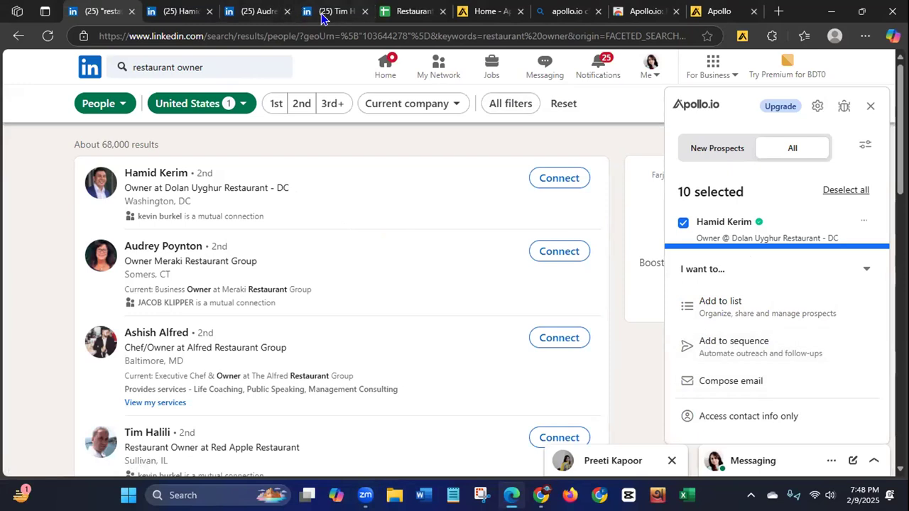
# Step: Return to the Meraki Restaurant Group owner's LinkedIn profile and reload the page
pyautogui.moveTo(321, 17)
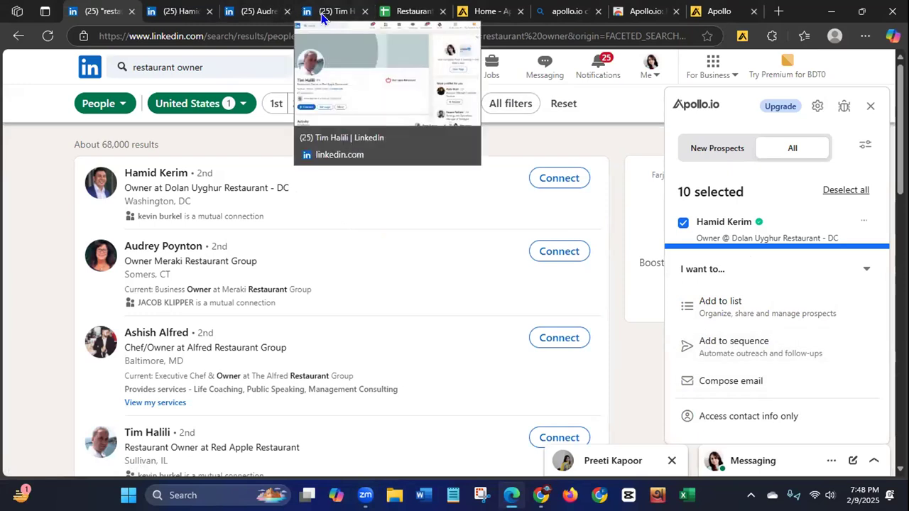
pyautogui.click(258, 12)
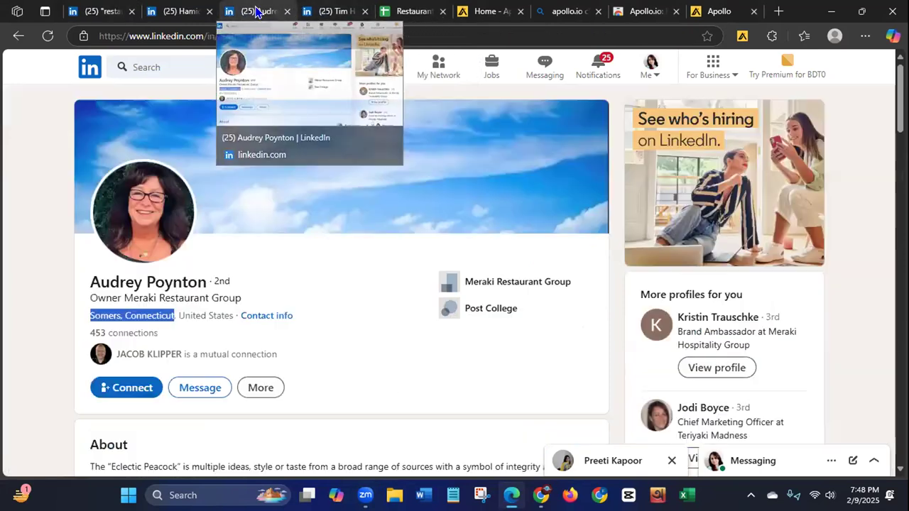
pyautogui.click(48, 35)
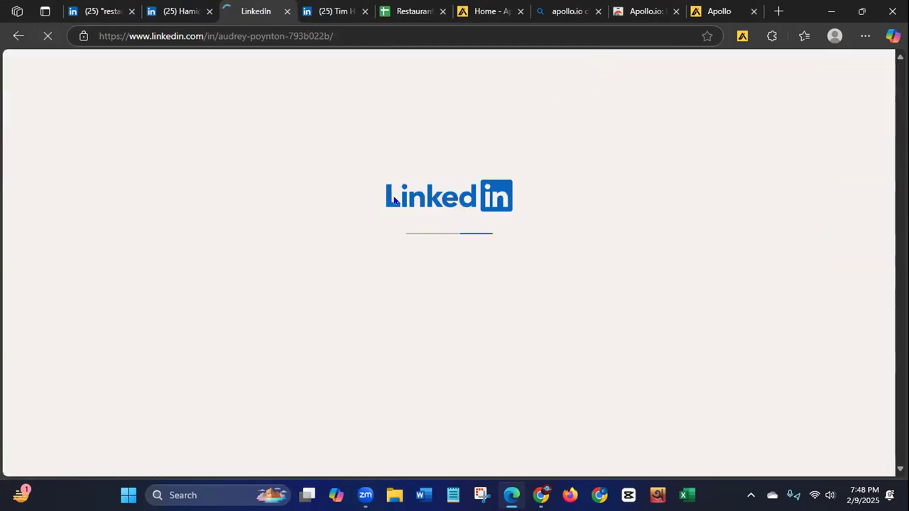
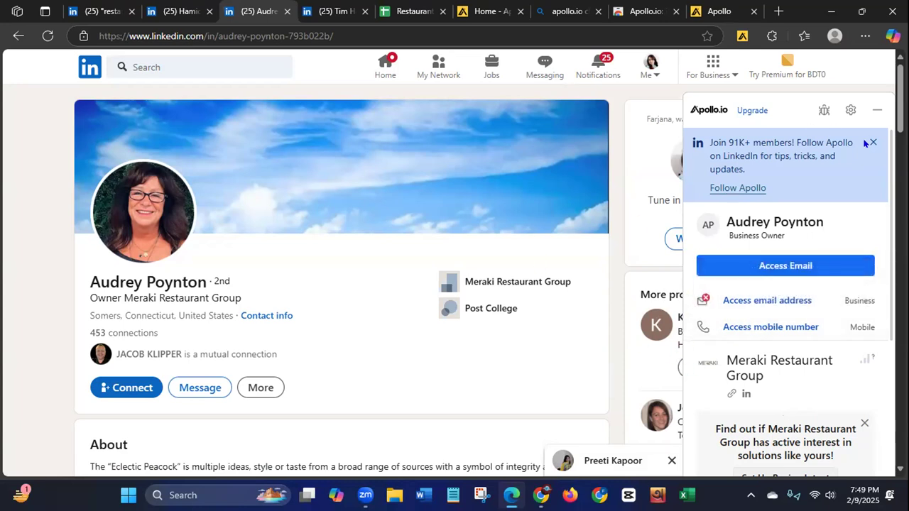
# Step: Open the Red Apple Restaurant owner's LinkedIn profile, reload it, and show the Apollo prospect panel
pyautogui.click(328, 12)
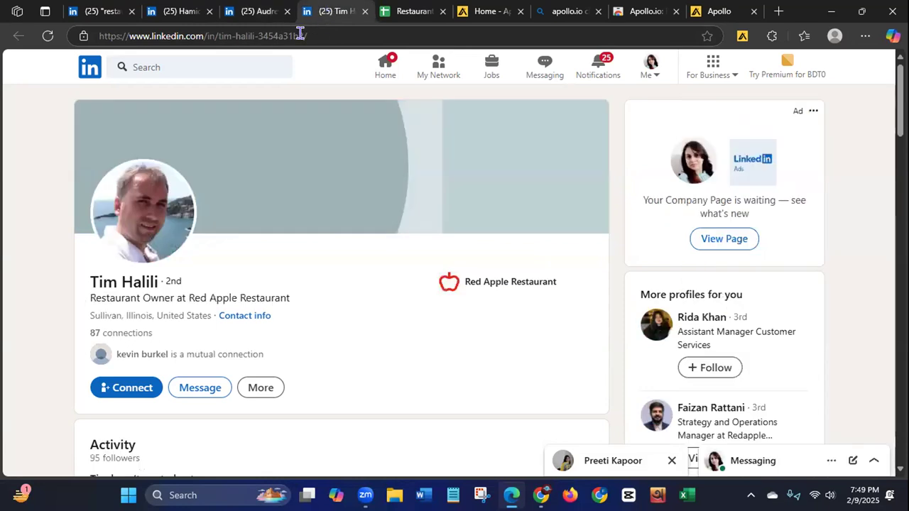
pyautogui.click(47, 37)
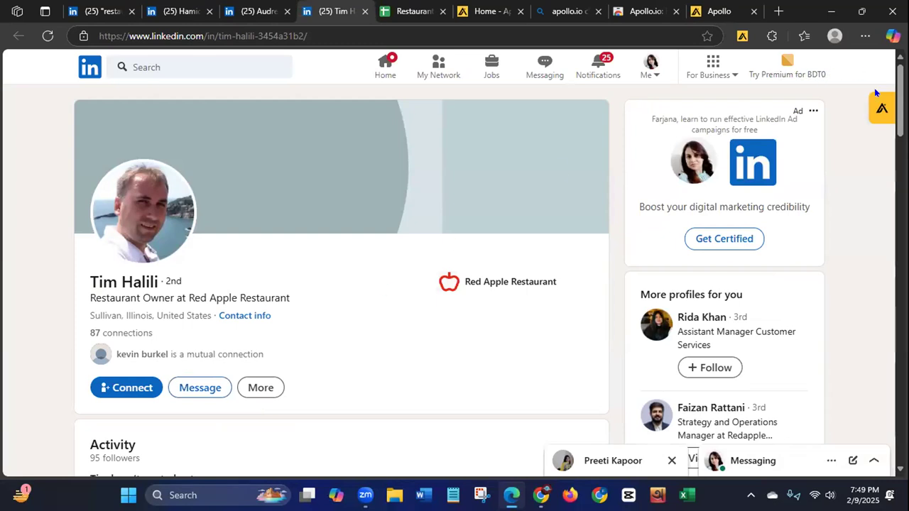
pyautogui.click(878, 112)
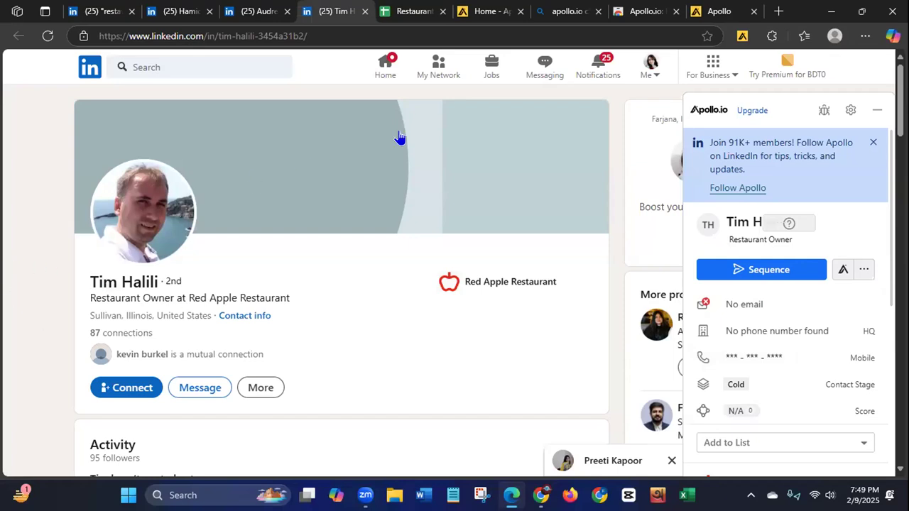
# Step: Close the Apollo home page, the extension search results, the Chrome Web Store page and the Apollo onboarding page
pyautogui.click(474, 11)
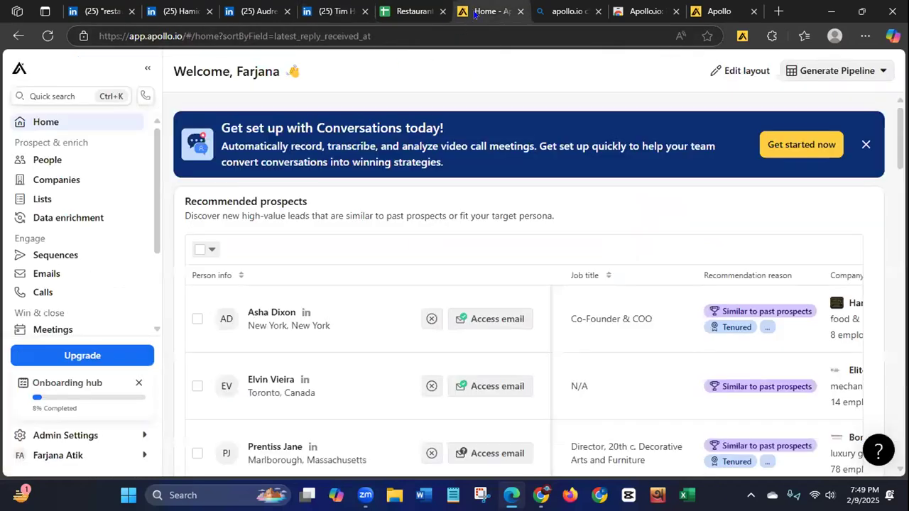
pyautogui.click(46, 36)
pyautogui.click(522, 11)
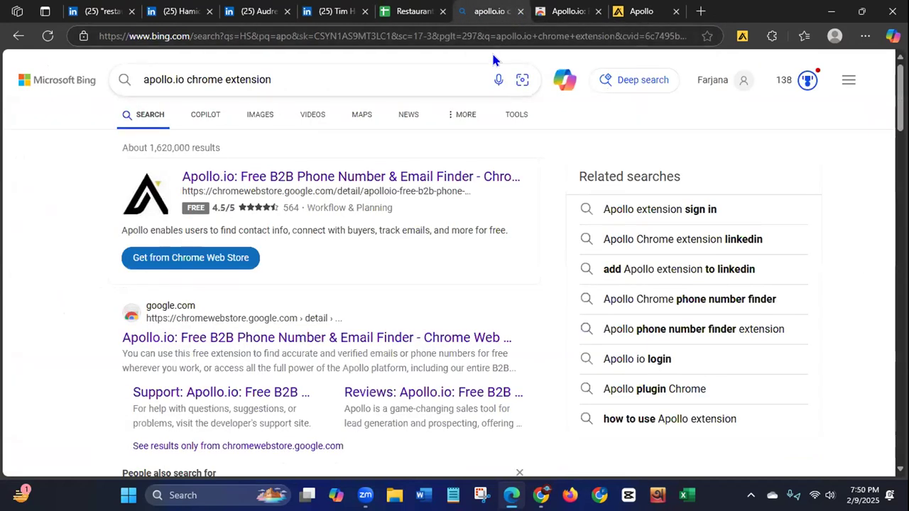
pyautogui.click(580, 11)
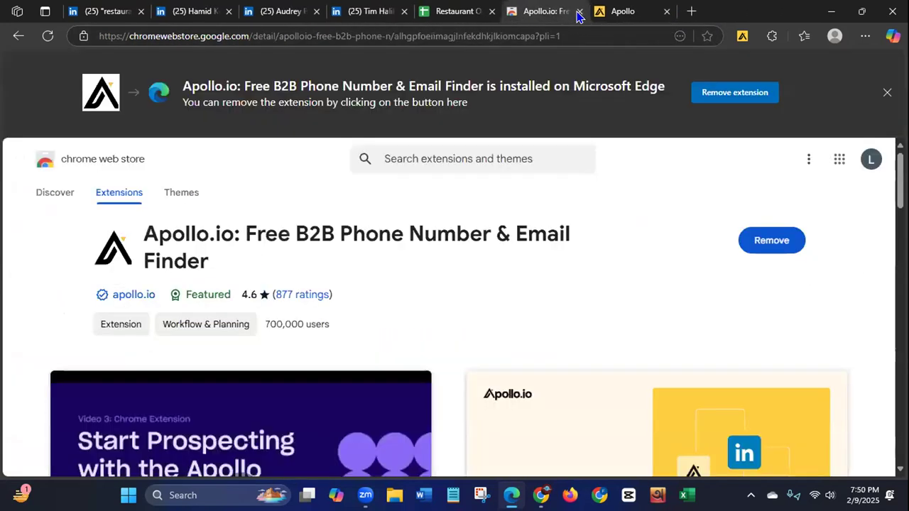
pyautogui.click(579, 12)
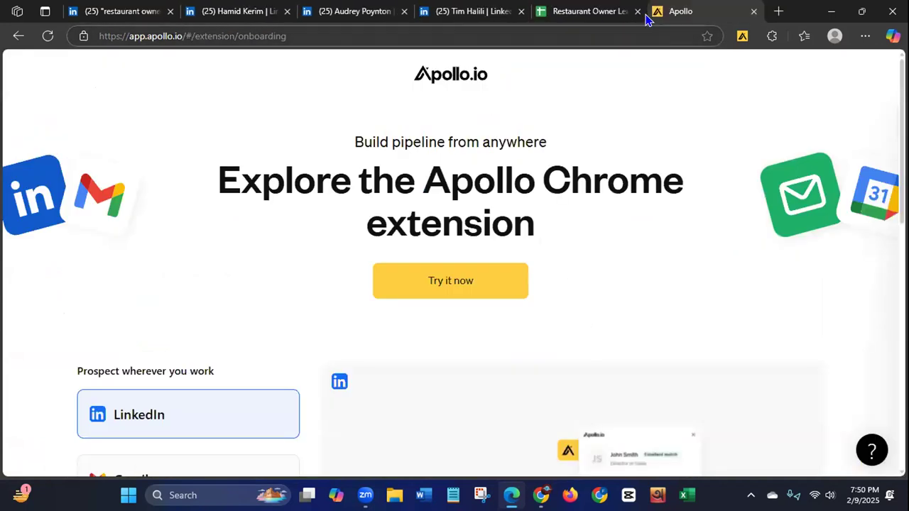
pyautogui.click(752, 14)
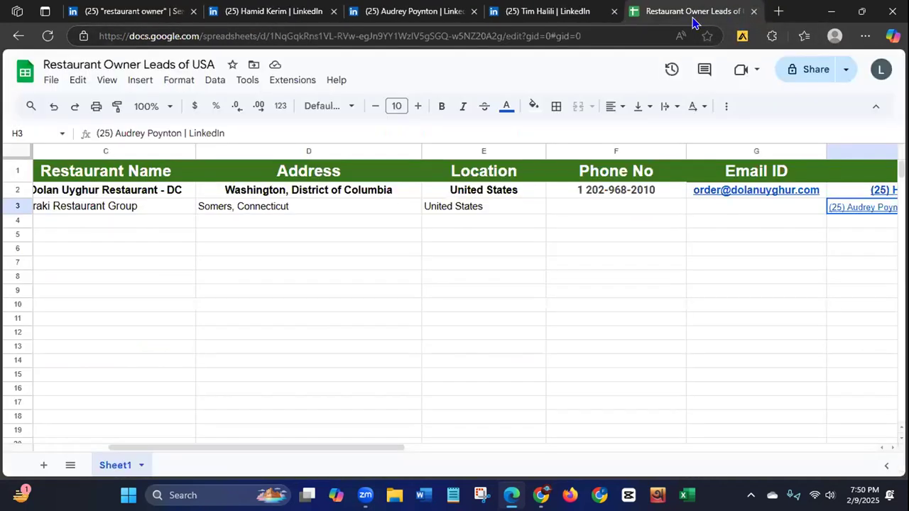
# Step: Enter the Red Apple Restaurant owner's first and last name in cells A4 and B4 of the lead sheet
pyautogui.moveTo(206, 448); pyautogui.dragTo(175, 448)
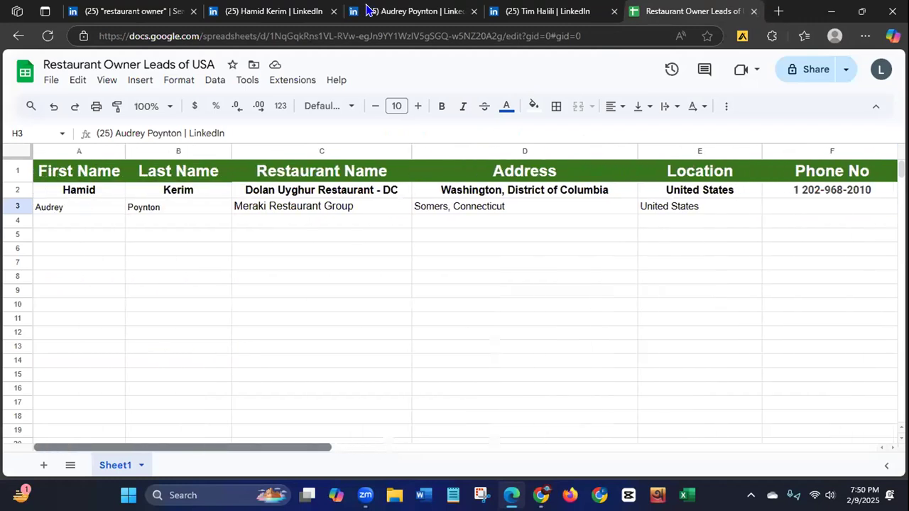
pyautogui.click(529, 13)
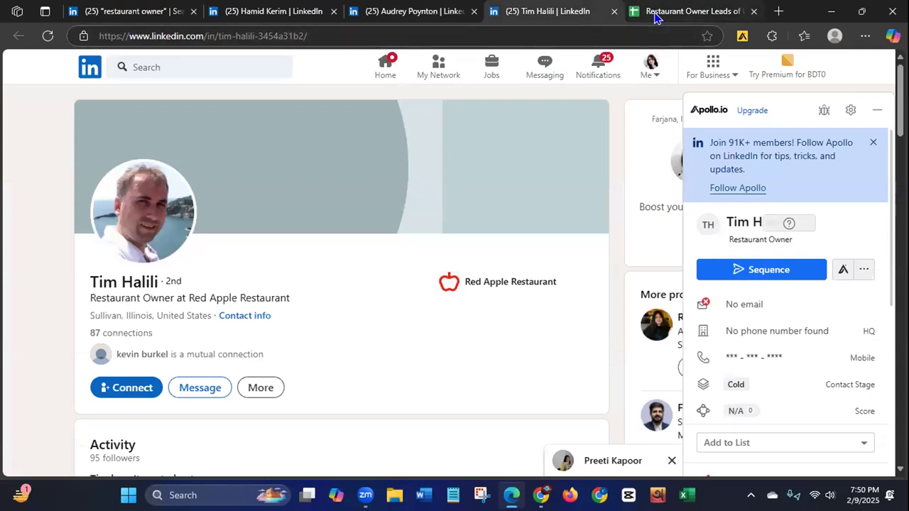
pyautogui.click(628, 21)
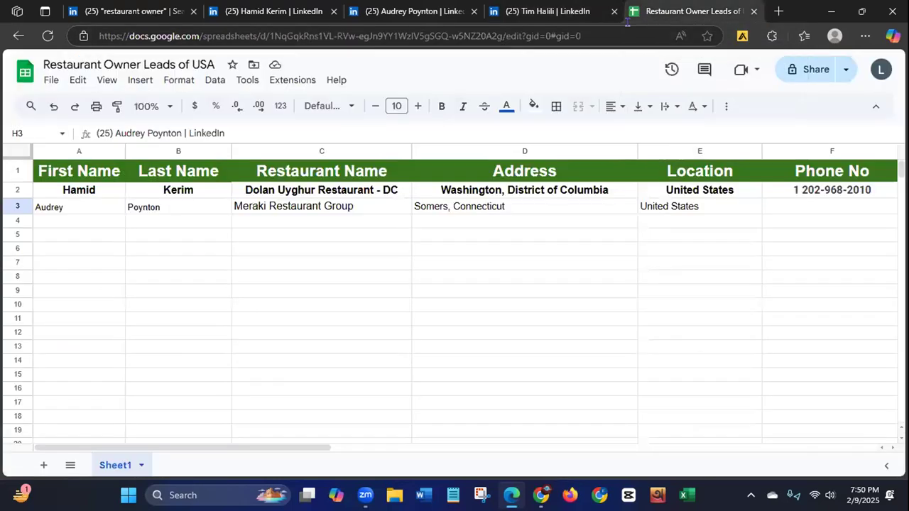
pyautogui.click(67, 223)
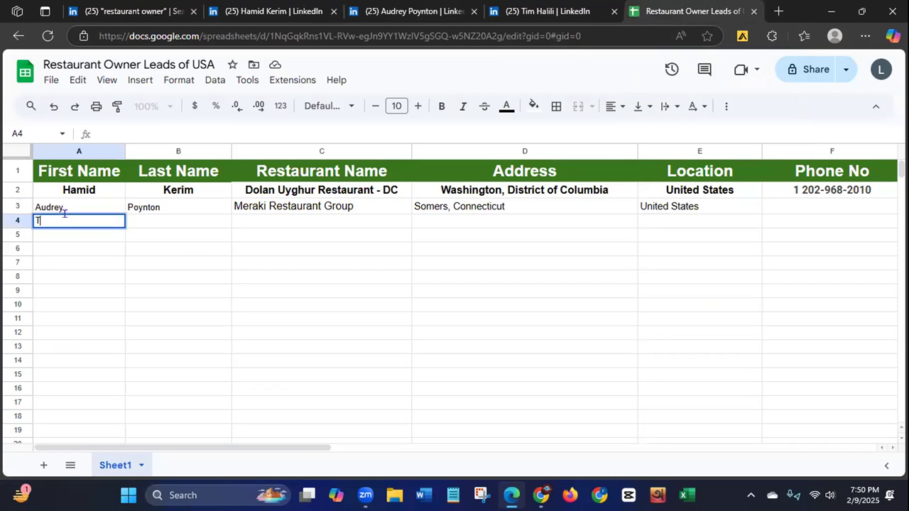
pyautogui.click(154, 227)
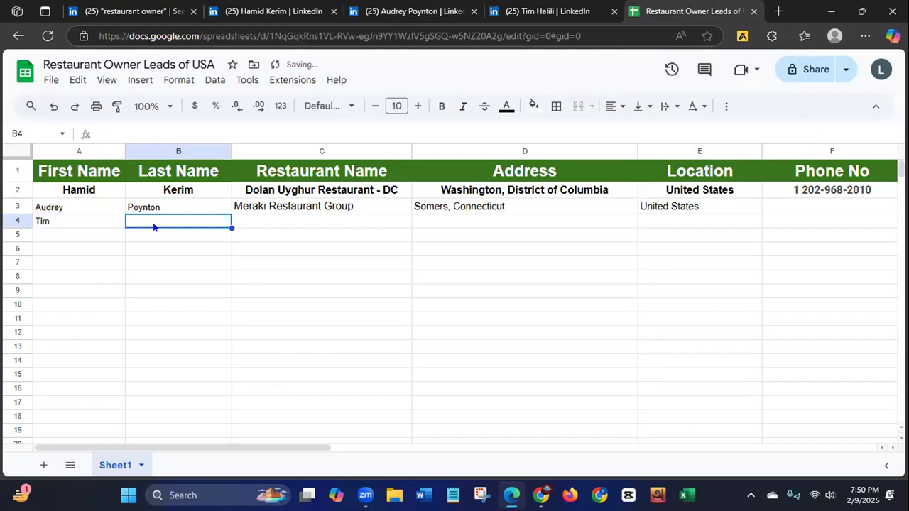
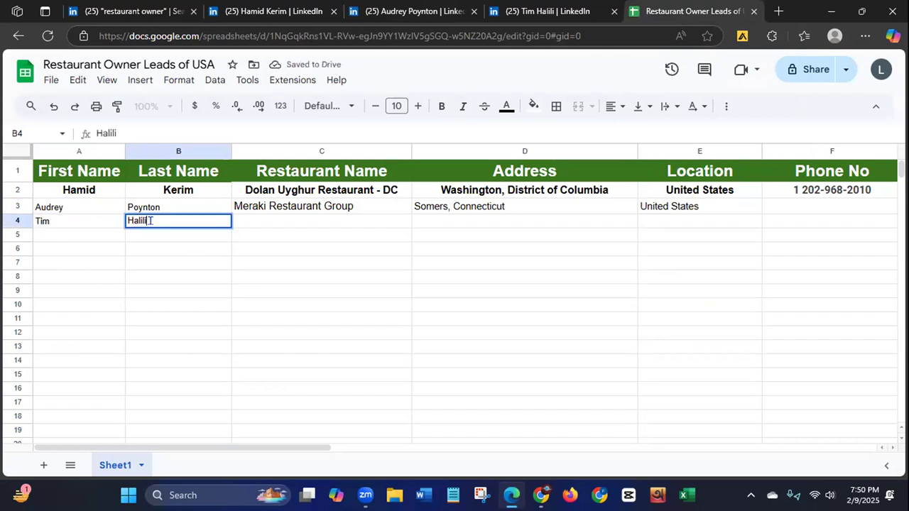
# Step: Copy the restaurant name "Red Apple Restaurant" from the owner's LinkedIn headline into cell C4 of the lead sheet
pyautogui.click(546, 14)
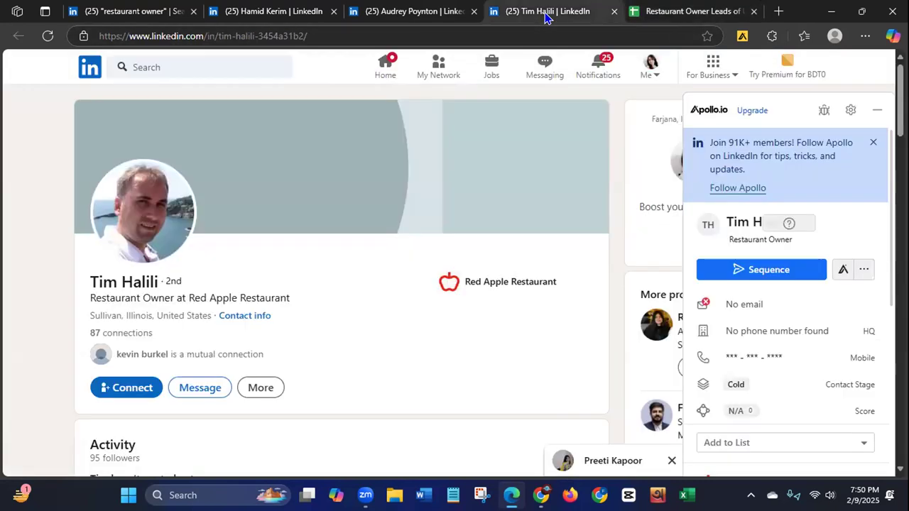
pyautogui.moveTo(187, 297); pyautogui.dragTo(291, 299)
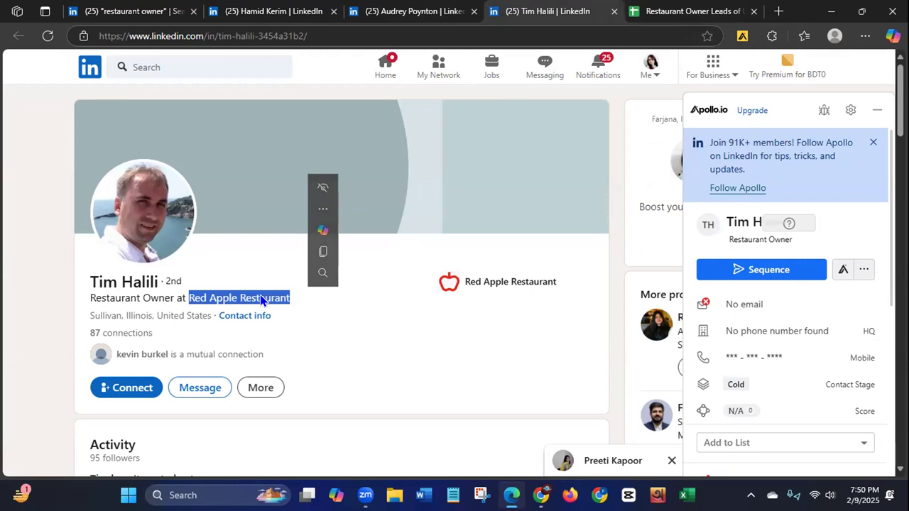
pyautogui.rightClick(262, 300)
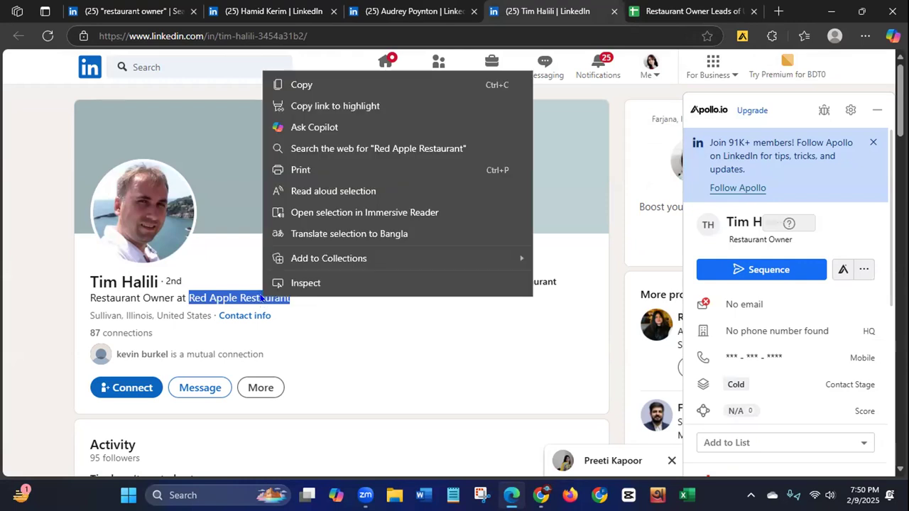
pyautogui.click(317, 88)
pyautogui.click(700, 12)
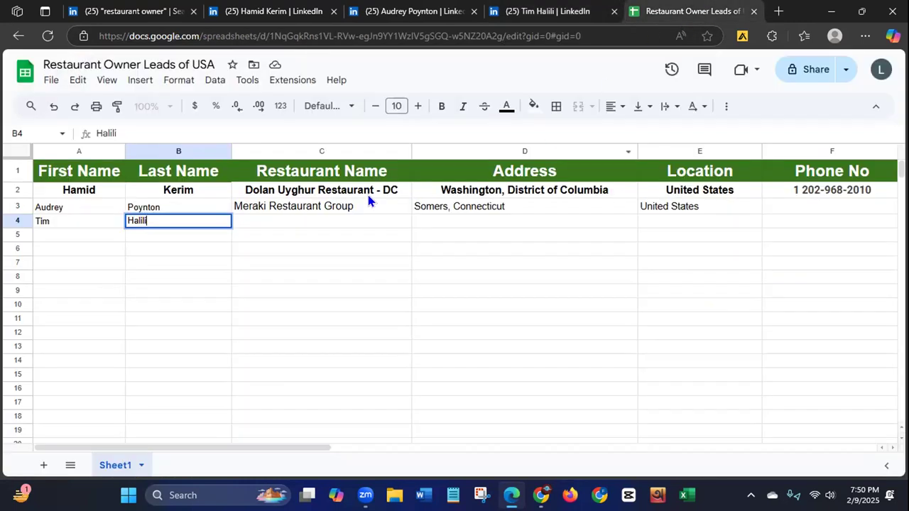
pyautogui.click(322, 226)
pyautogui.hotkey('ctrl', 'v')
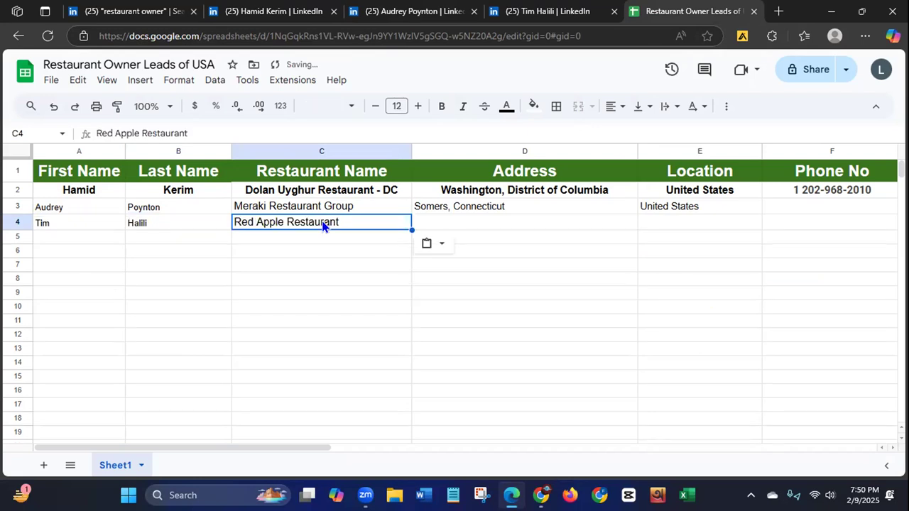
# Step: Copy "Sullivan, Illinois" from the owner's LinkedIn profile into the Address cell D4 of the lead sheet
pyautogui.hotkey('ctrl', 'shift', 'Tab')
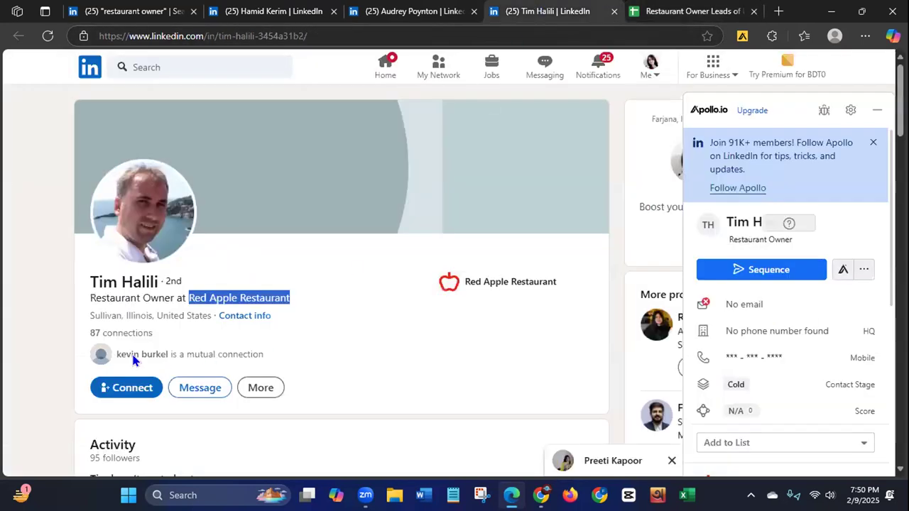
pyautogui.moveTo(89, 314); pyautogui.dragTo(150, 309)
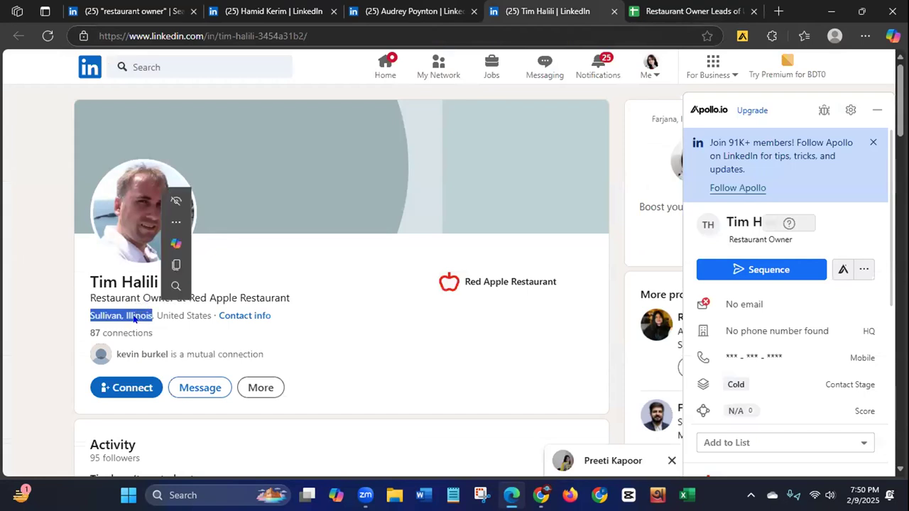
pyautogui.rightClick(133, 319)
pyautogui.click(178, 104)
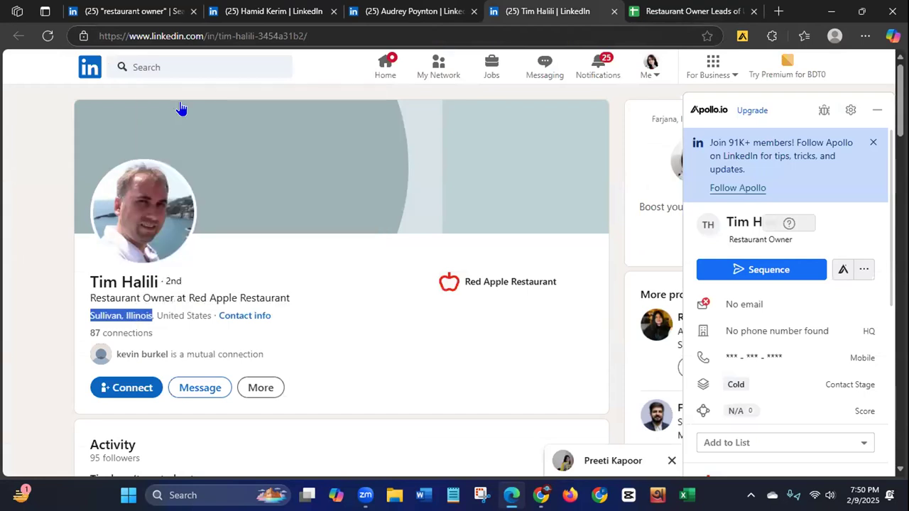
pyautogui.click(685, 11)
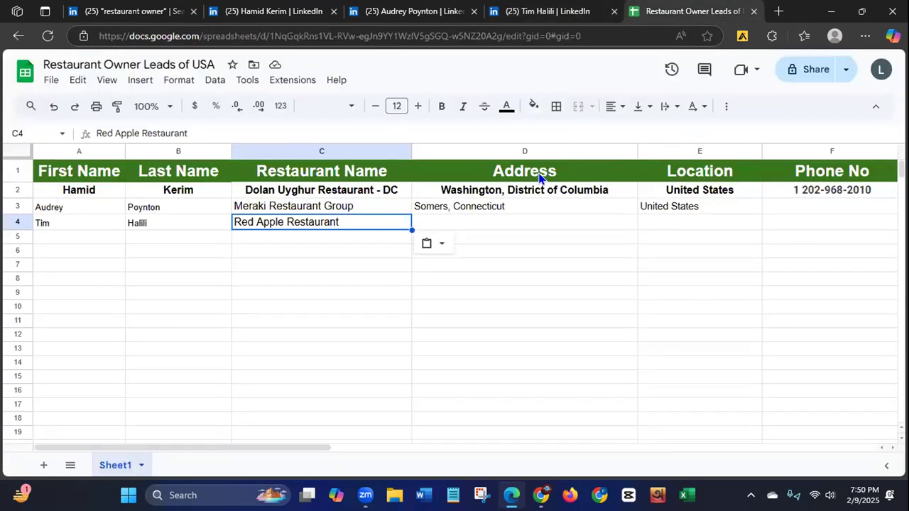
pyautogui.click(496, 221)
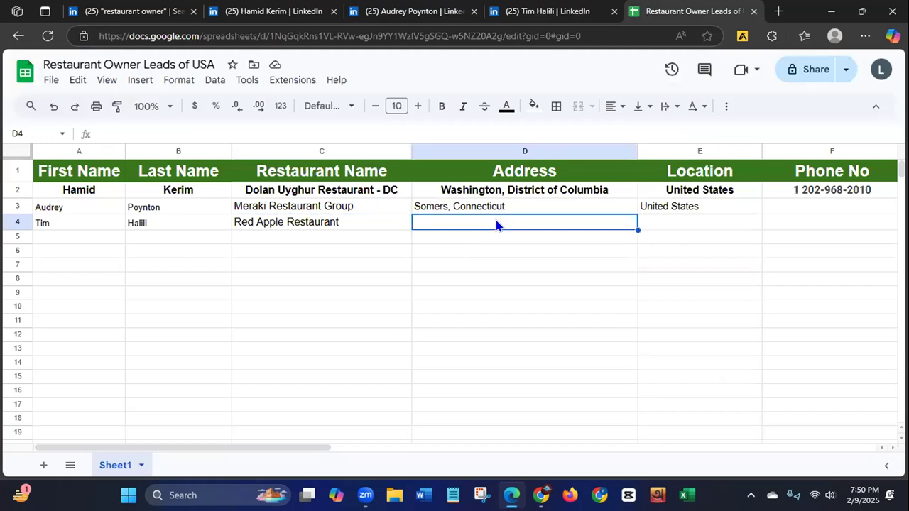
pyautogui.hotkey('ctrl', 'v')
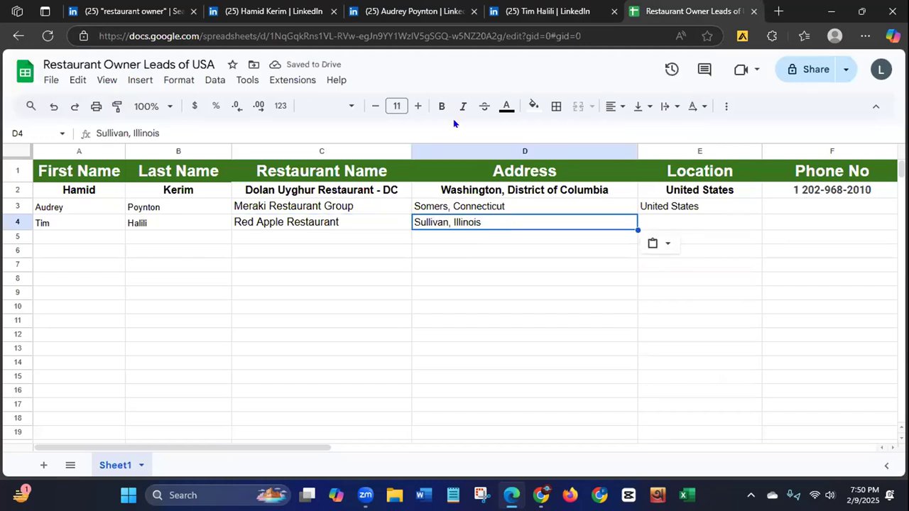
# Step: Copy "United States" from the owner's LinkedIn profile into the Location cell E4 of the lead sheet
pyautogui.click(547, 11)
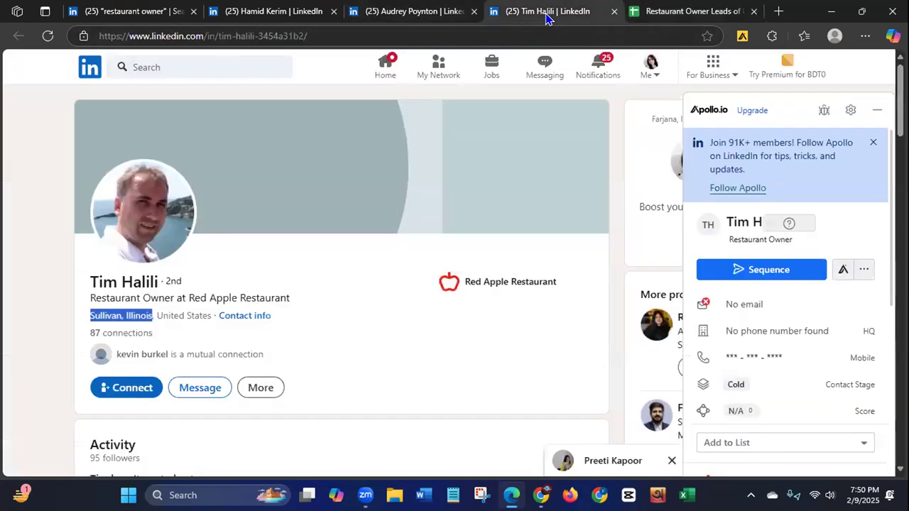
pyautogui.moveTo(158, 315); pyautogui.dragTo(201, 317)
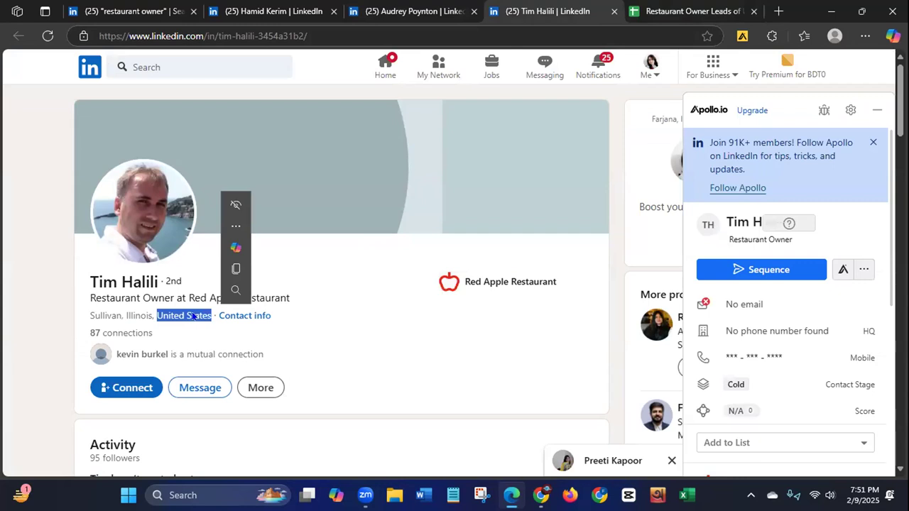
pyautogui.rightClick(193, 317)
pyautogui.click(240, 101)
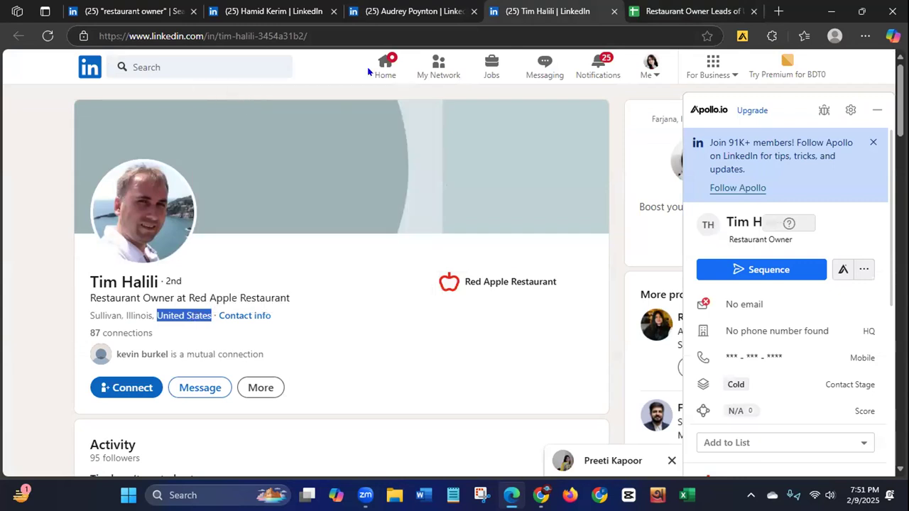
pyautogui.click(675, 13)
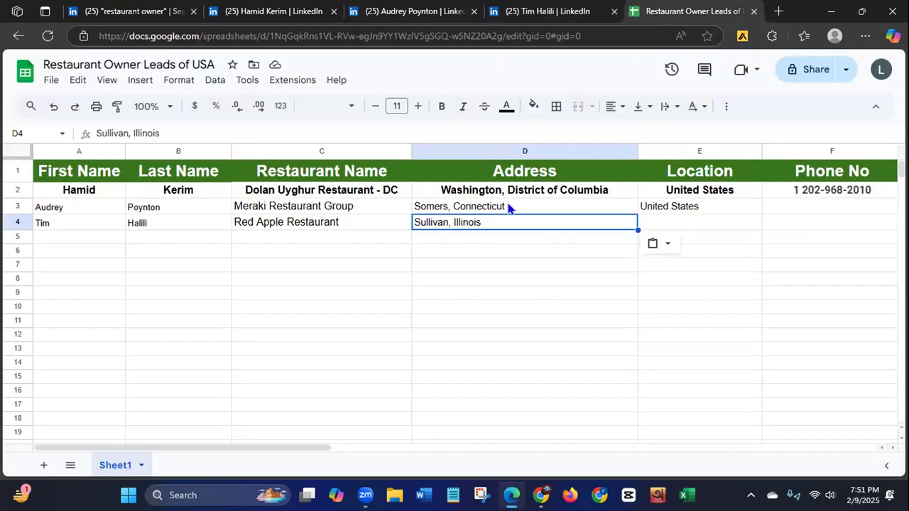
pyautogui.click(673, 223)
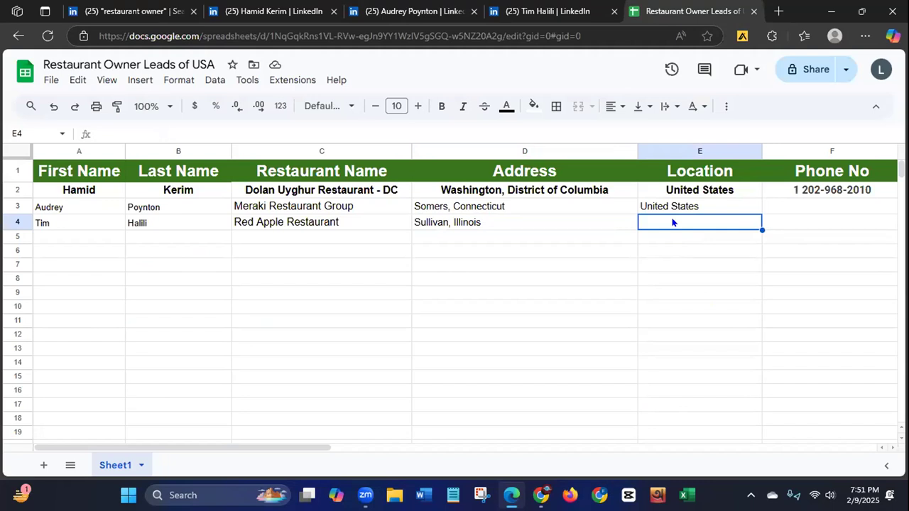
pyautogui.hotkey('ctrl', 'v')
# Step: Try to save a company phone number entry for the Red Apple Restaurant owner in the Apollo.io extension on LinkedIn
pyautogui.click(576, 12)
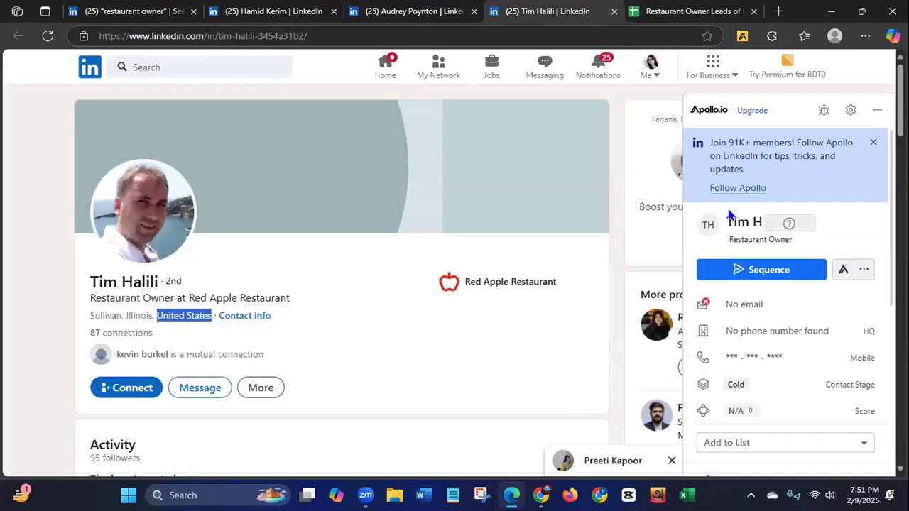
pyautogui.click(863, 331)
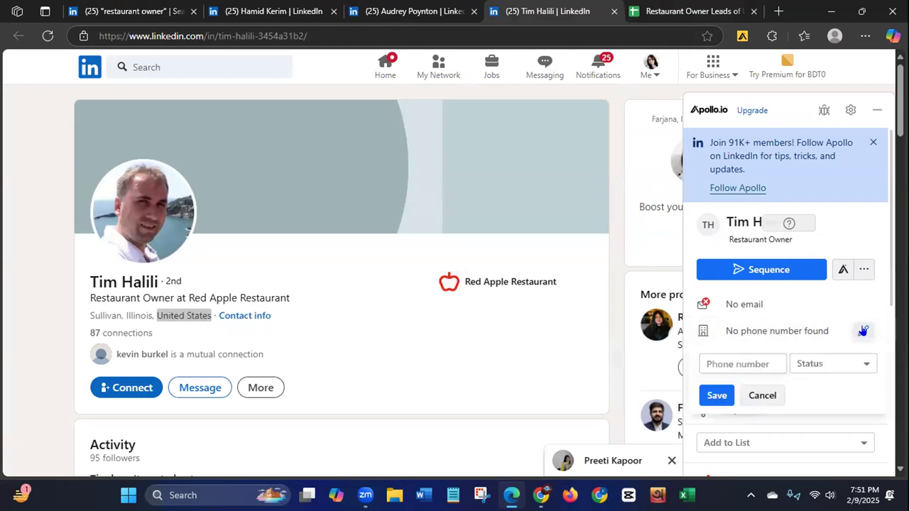
pyautogui.click(863, 366)
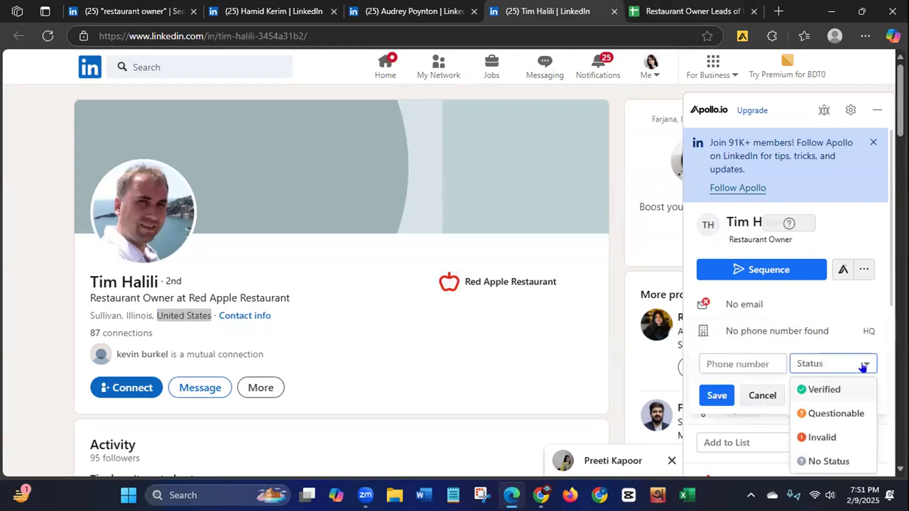
pyautogui.click(714, 395)
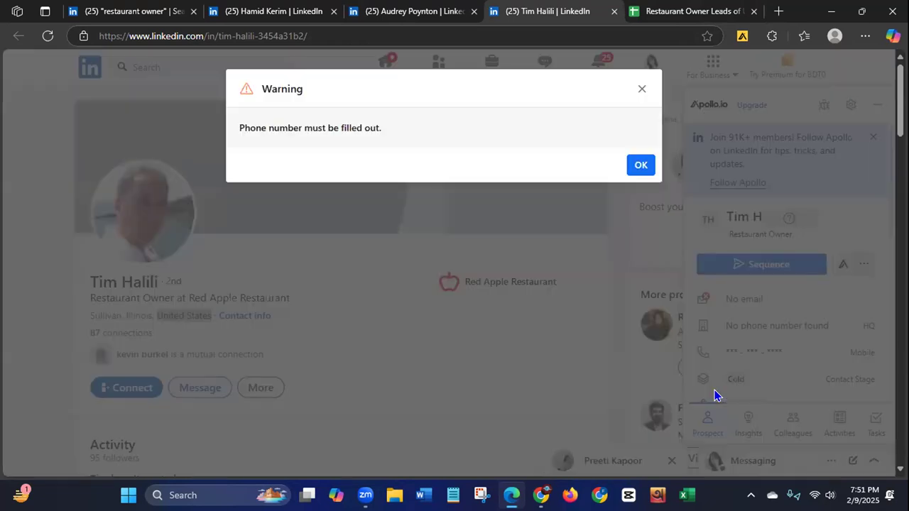
pyautogui.click(641, 164)
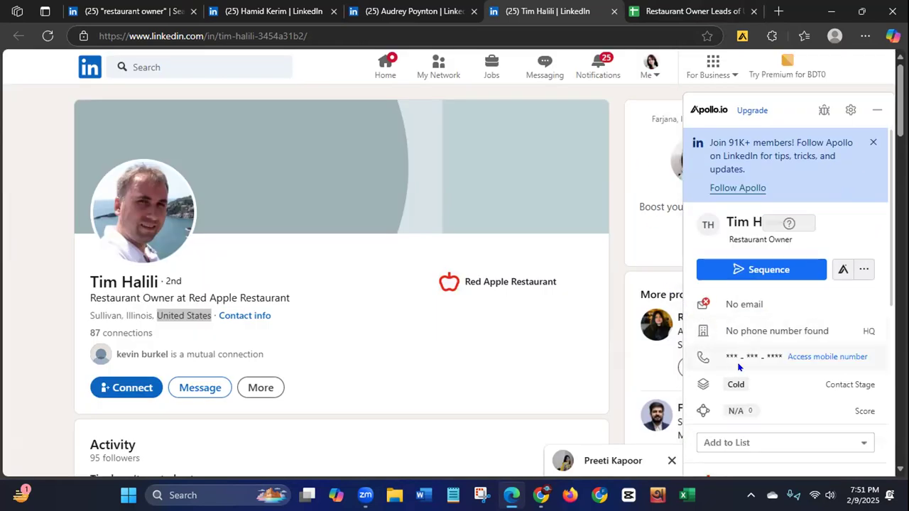
# Step: Request the restaurant owner's mobile number in the Apollo.io extension and review the contact and company details
pyautogui.click(808, 357)
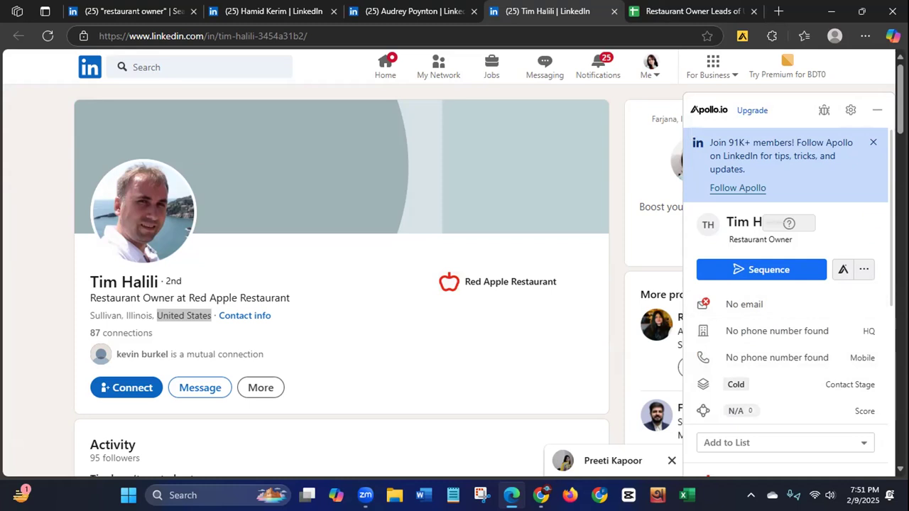
pyautogui.scroll(-1, 786, 302)
pyautogui.scroll(-1, 794, 299)
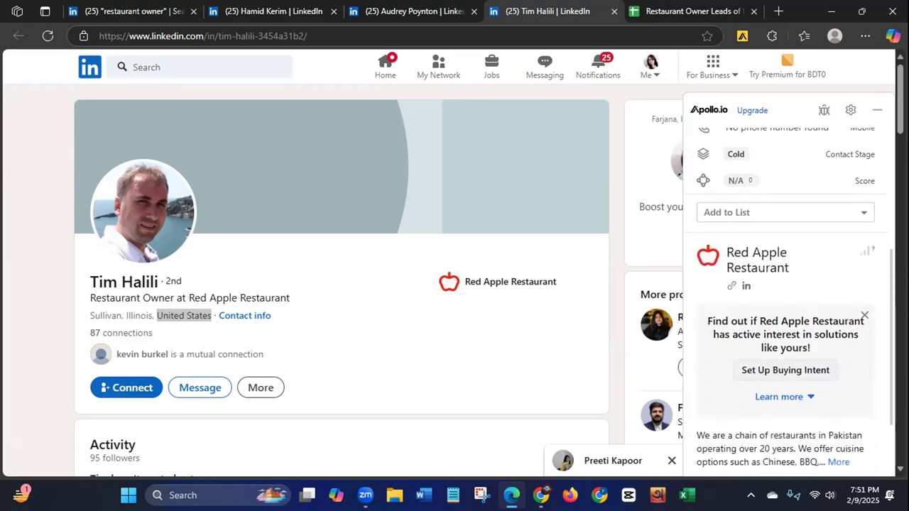
pyautogui.scroll(3, 789, 298)
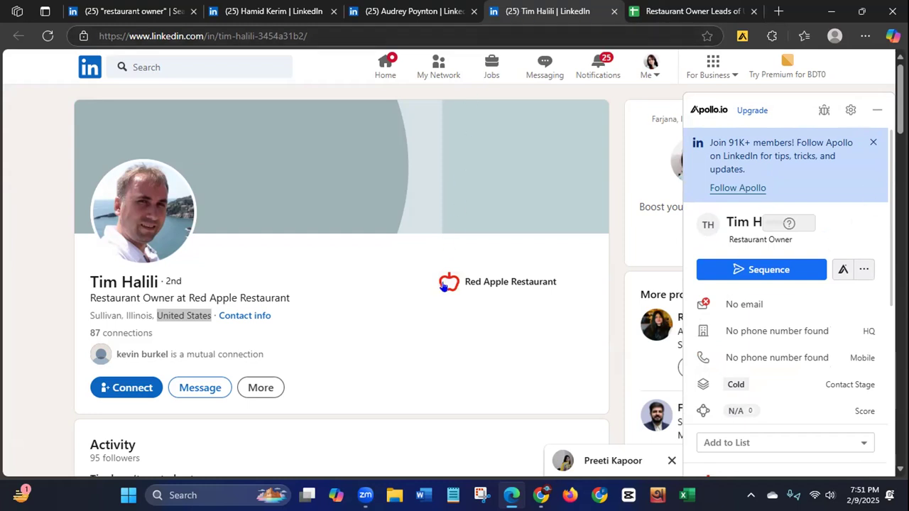
# Step: Search the web in a new browser tab for "Red Apple Restaurant", copied from the owner's LinkedIn headline, and look through the results
pyautogui.moveTo(188, 298); pyautogui.dragTo(280, 301)
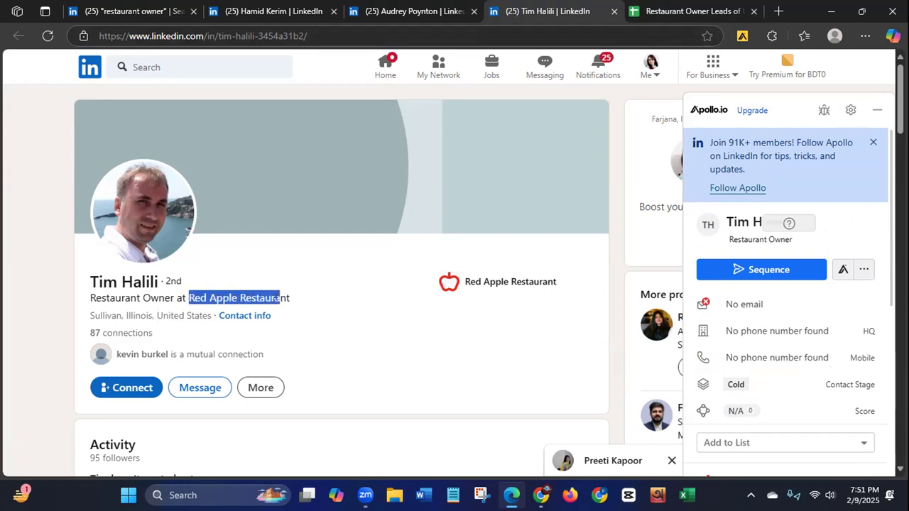
pyautogui.rightClick(277, 298)
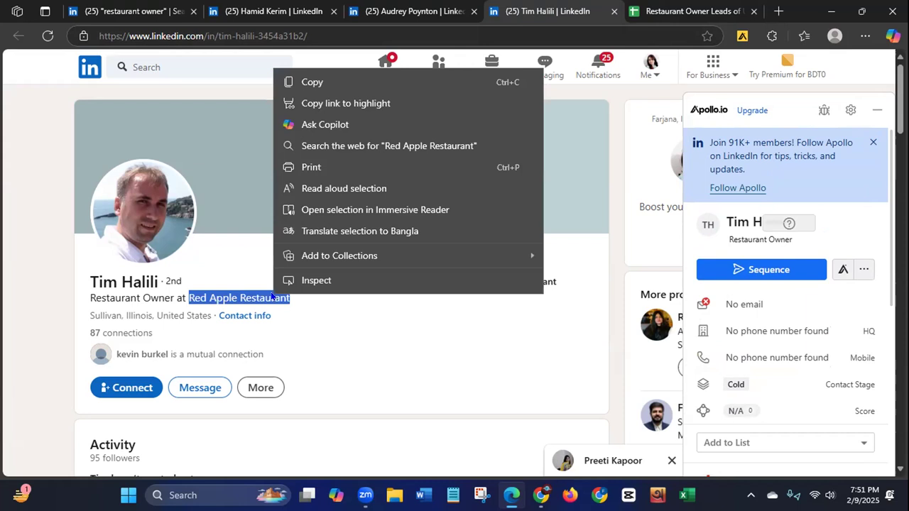
pyautogui.click(313, 83)
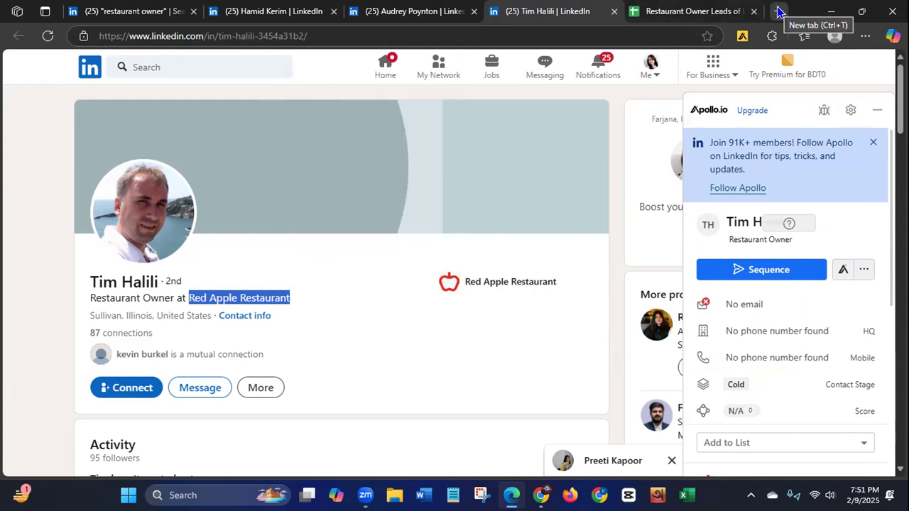
pyautogui.click(693, 11)
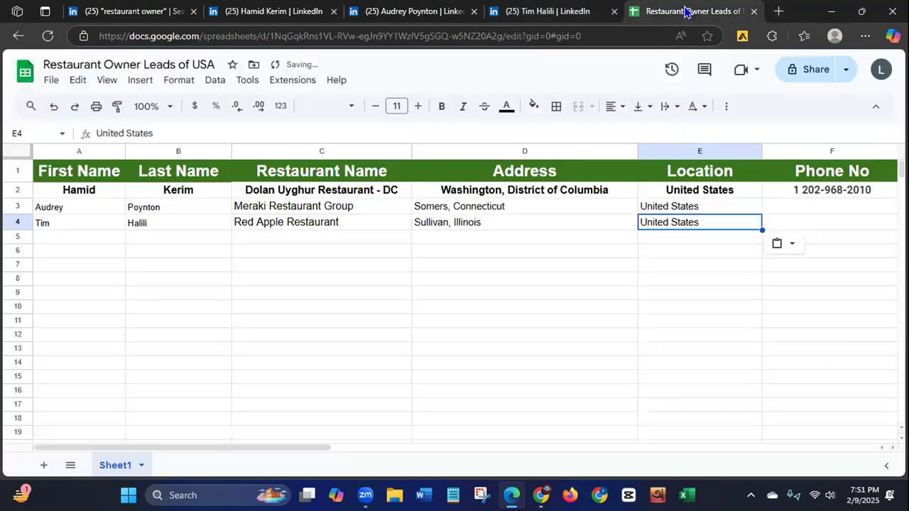
pyautogui.click(778, 11)
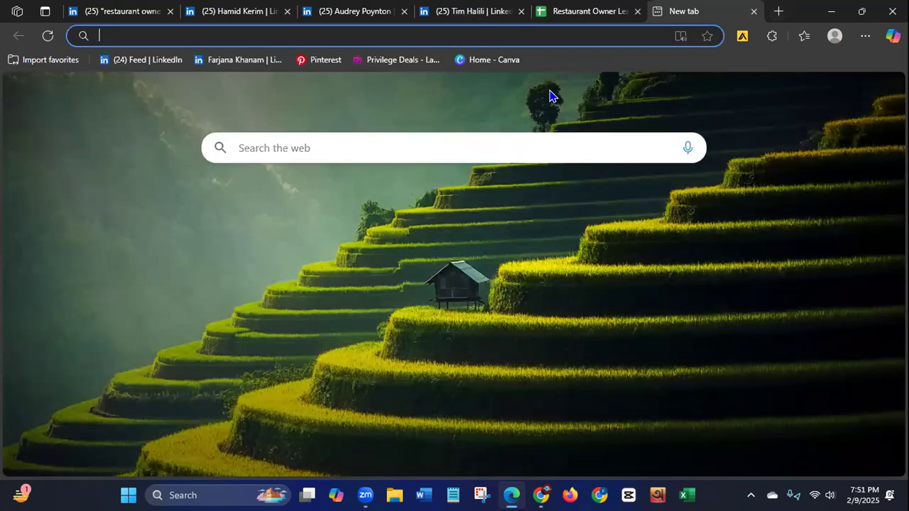
pyautogui.hotkey('ctrl', 'v')
pyautogui.press('Return')
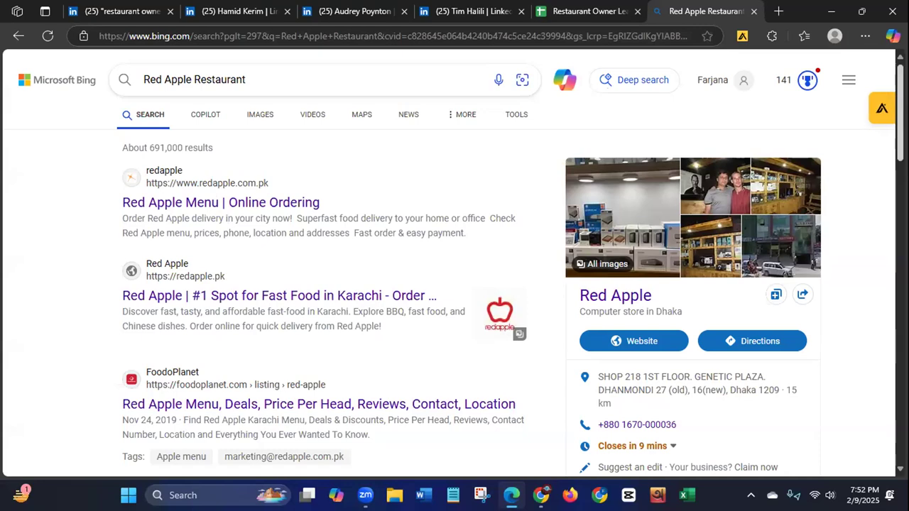
pyautogui.scroll(-5, 889, 197)
pyautogui.scroll(-6, 889, 197)
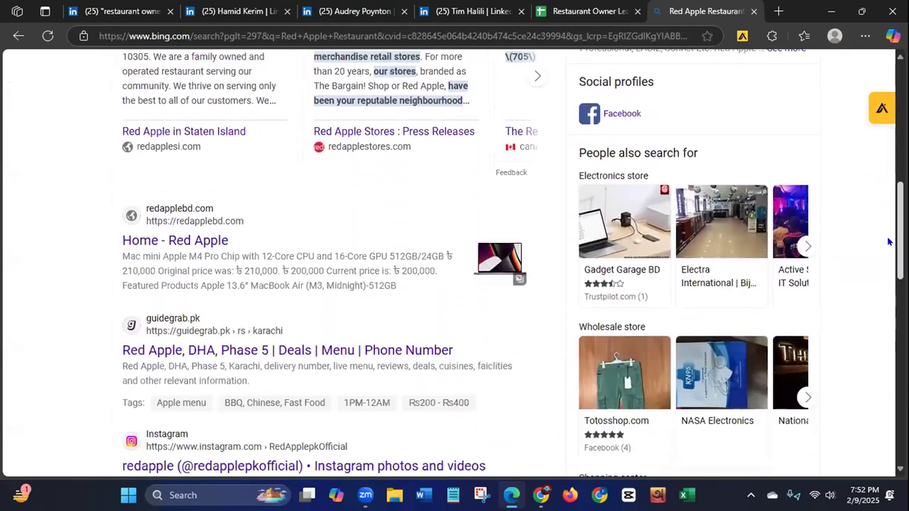
pyautogui.scroll(11, 888, 308)
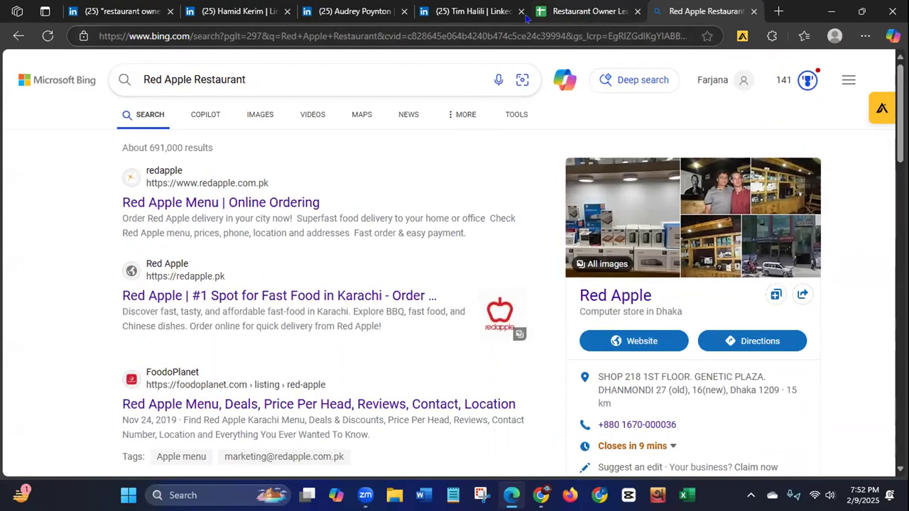
# Step: Refine the web search by adding "Sullivan, Illinois, United States" from the owner's LinkedIn profile after "Red Apple Restaurant"
pyautogui.click(454, 14)
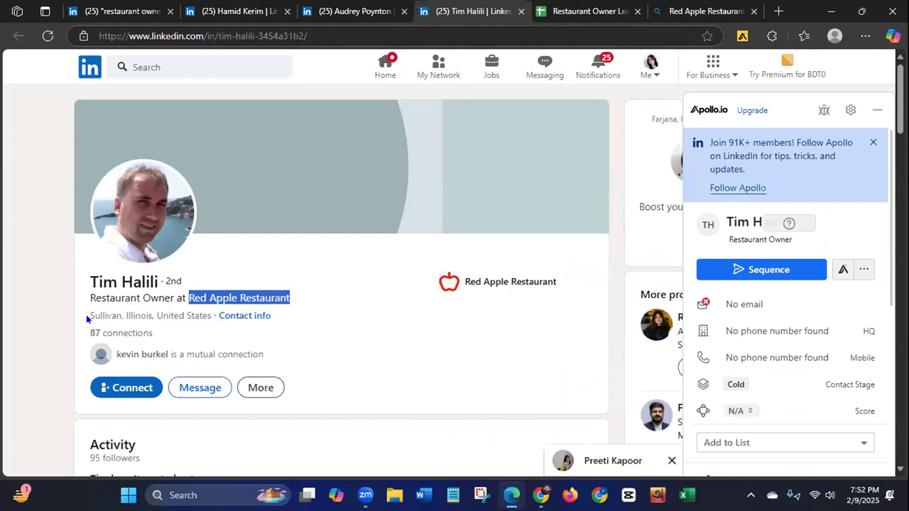
pyautogui.moveTo(86, 312); pyautogui.dragTo(211, 315)
pyautogui.rightClick(187, 316)
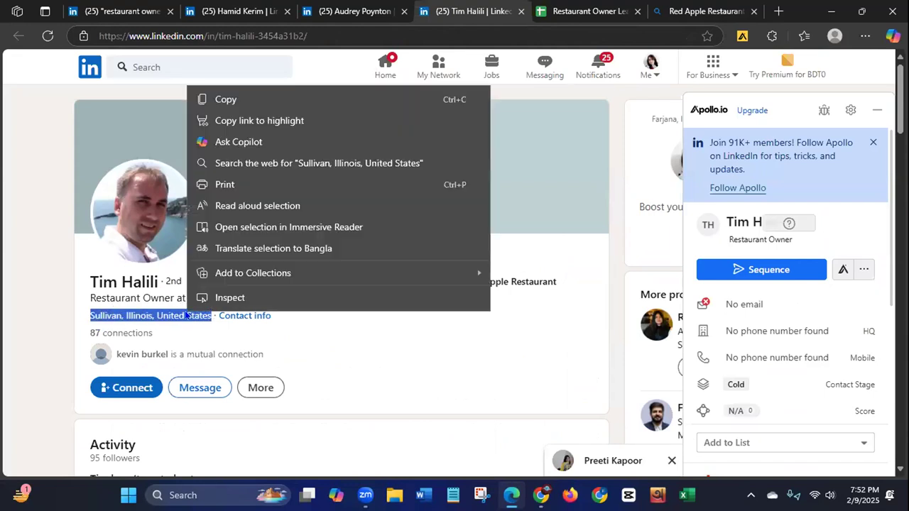
pyautogui.click(234, 98)
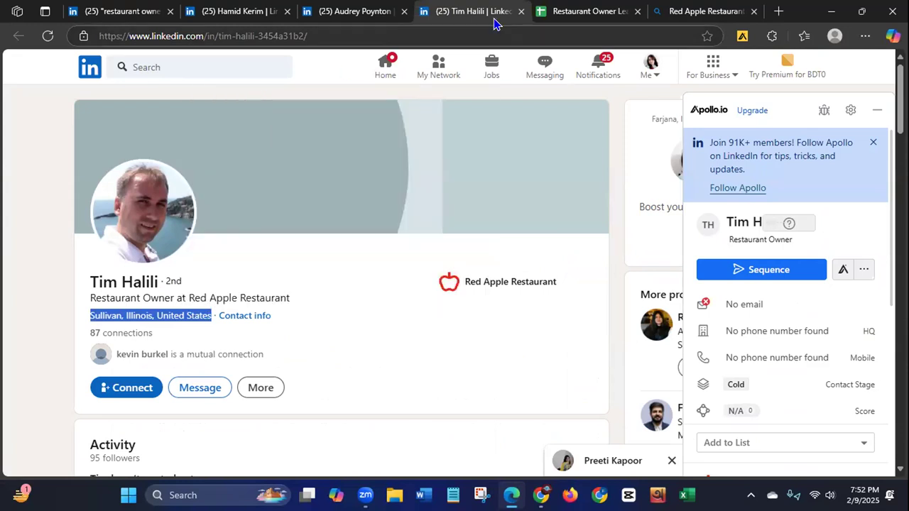
pyautogui.click(694, 11)
pyautogui.click(270, 71)
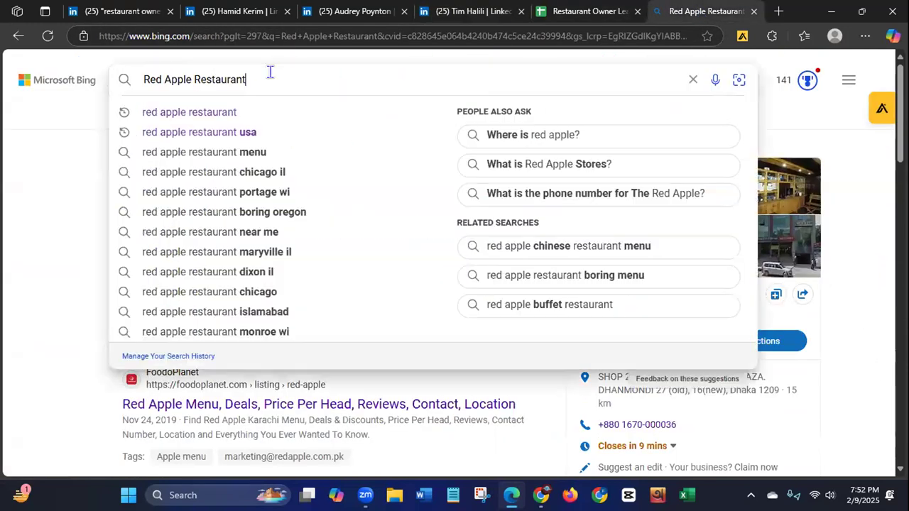
pyautogui.hotkey('ctrl', 'v')
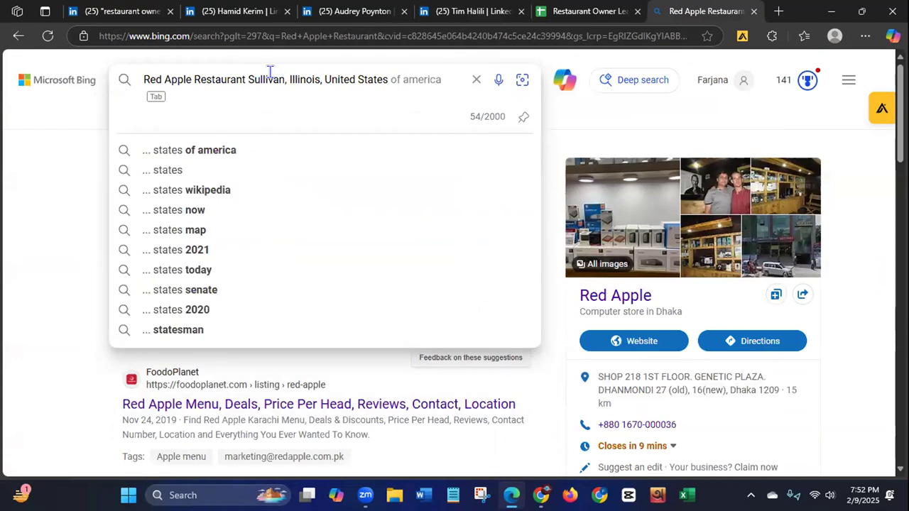
pyautogui.press('Return')
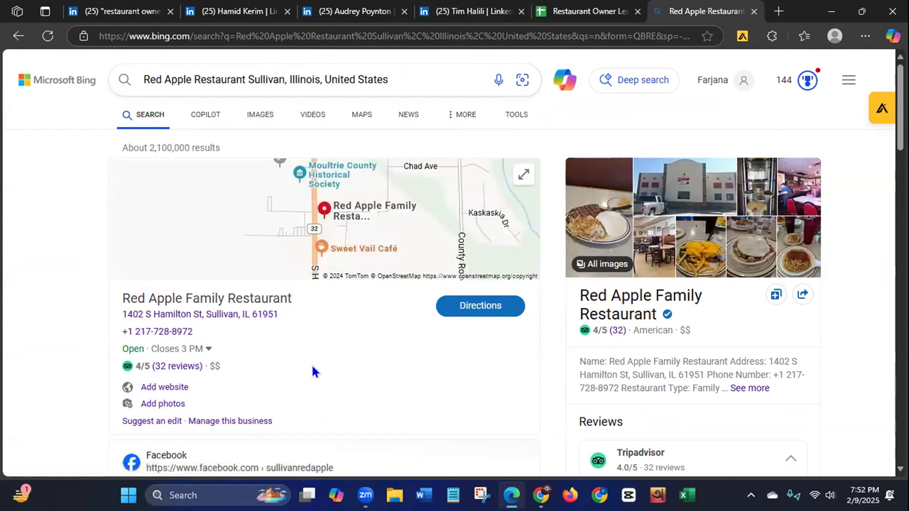
# Step: Copy the Red Apple Family Restaurant phone number from the web search result into the Phone No cell F4 of the lead sheet
pyautogui.moveTo(198, 331); pyautogui.dragTo(118, 331)
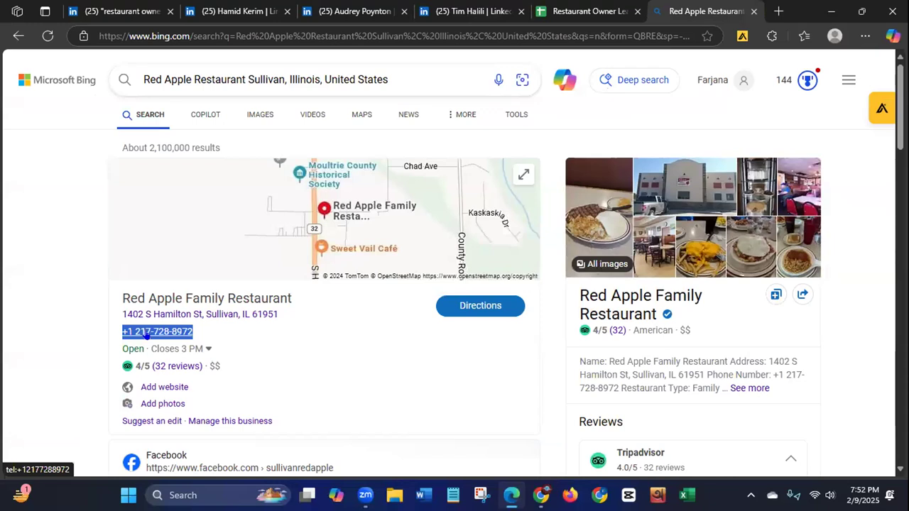
pyautogui.rightClick(146, 332)
pyautogui.click(186, 288)
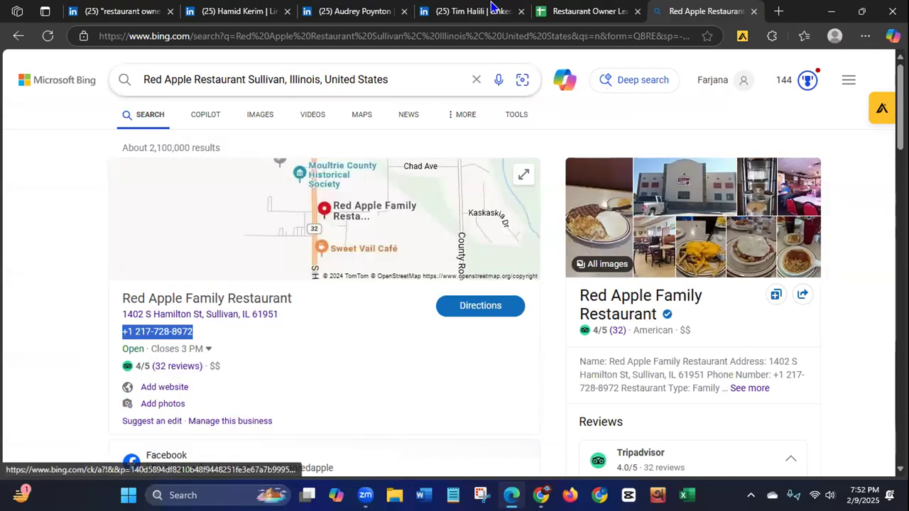
pyautogui.click(560, 12)
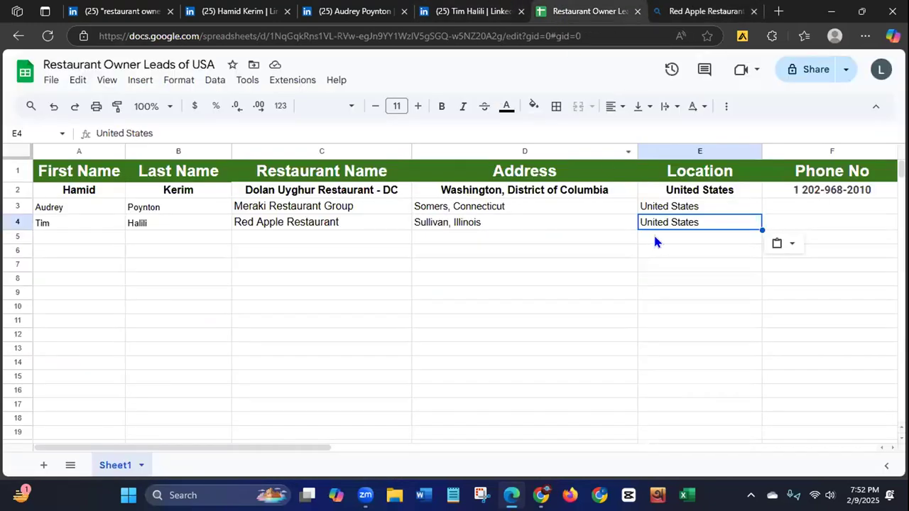
pyautogui.click(799, 219)
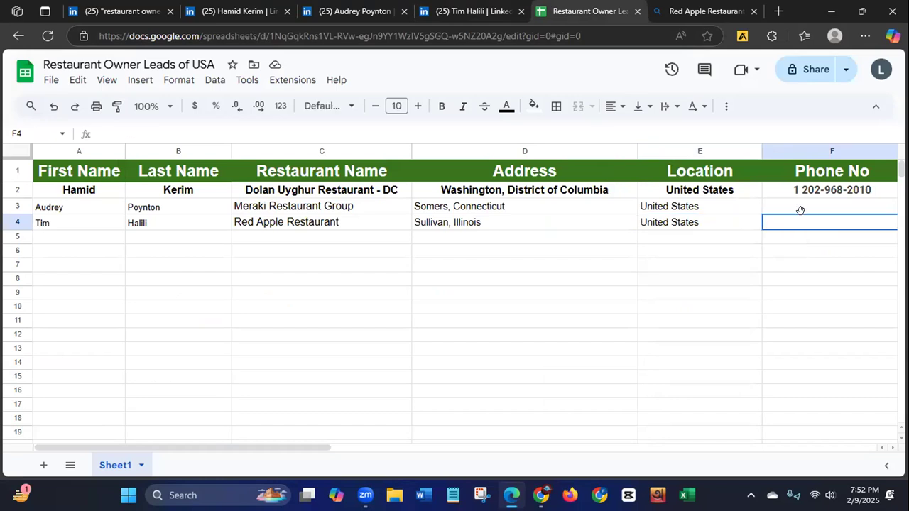
pyautogui.hotkey('ctrl', 'v')
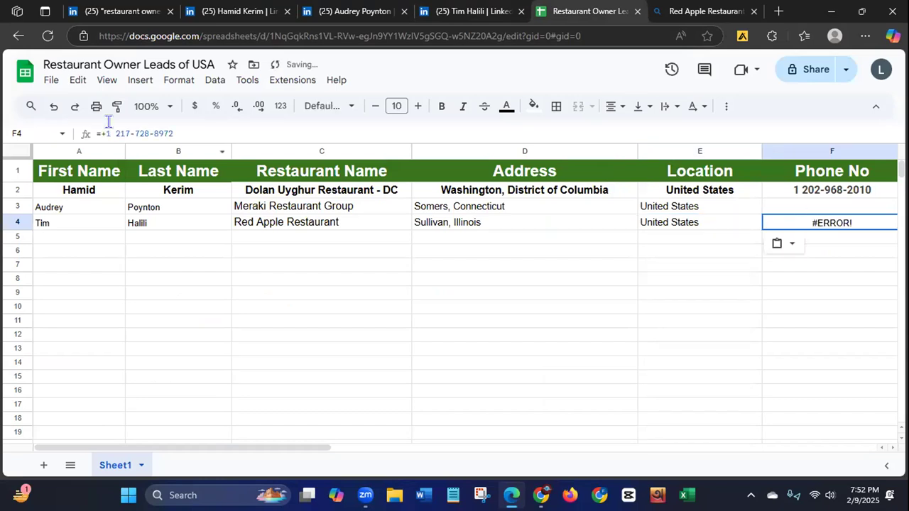
# Step: Remove the leading "=+" from the phone number in cell F4 so it is stored as plain text
pyautogui.click(98, 124)
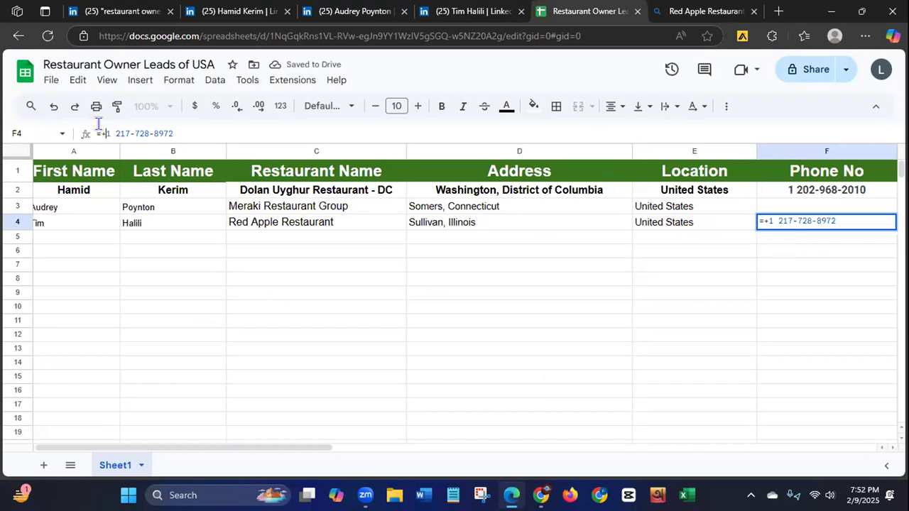
pyautogui.press('BackSpace')
pyautogui.press('Delete')
pyautogui.press('Return')
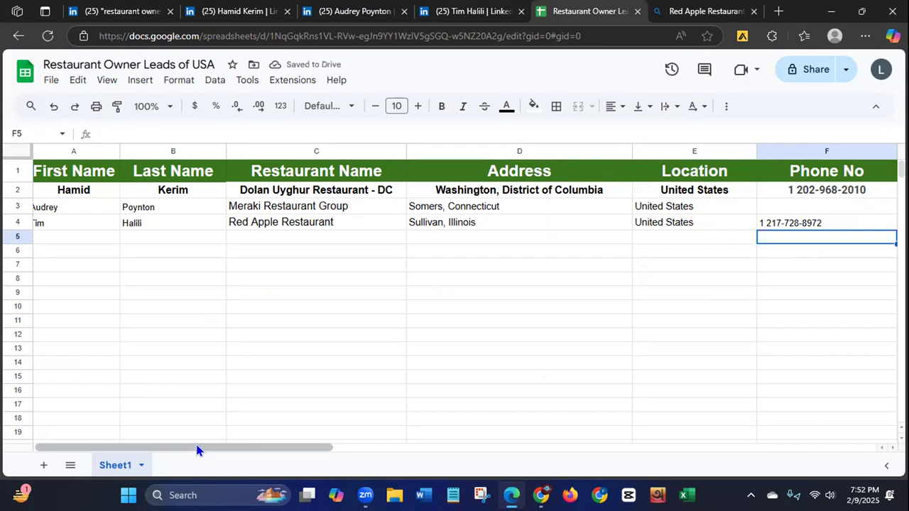
# Step: Check the lead sheet's remaining contact columns, then look for the restaurant's email in Apollo.io and the "Red Apple Restaurant" web results
pyautogui.moveTo(197, 448); pyautogui.dragTo(278, 465)
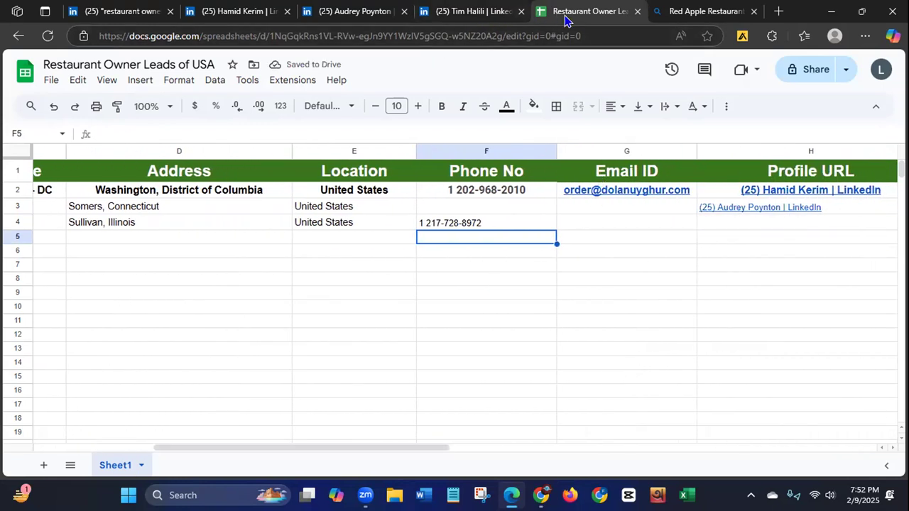
pyautogui.click(683, 14)
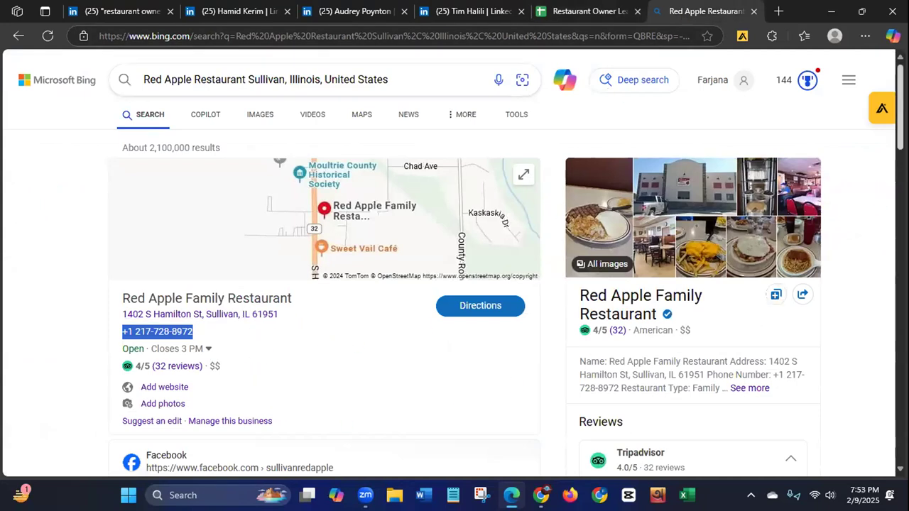
pyautogui.click(867, 112)
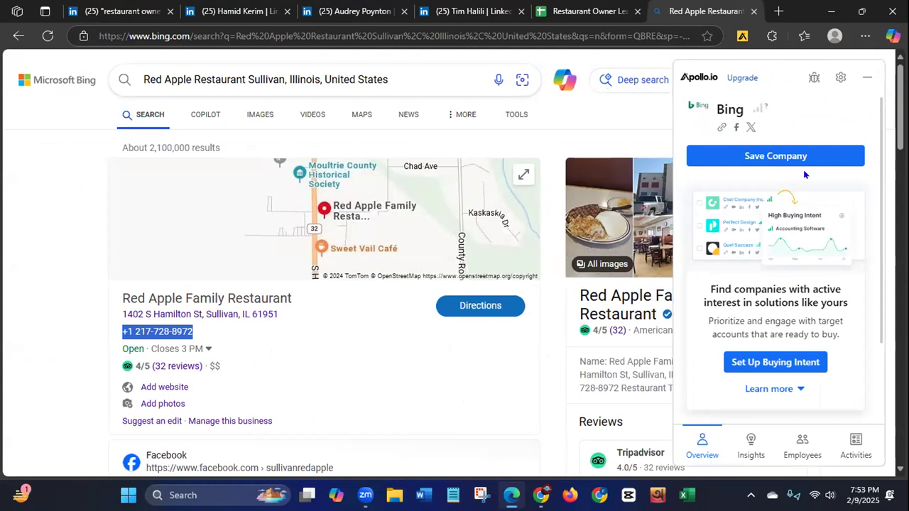
pyautogui.click(392, 389)
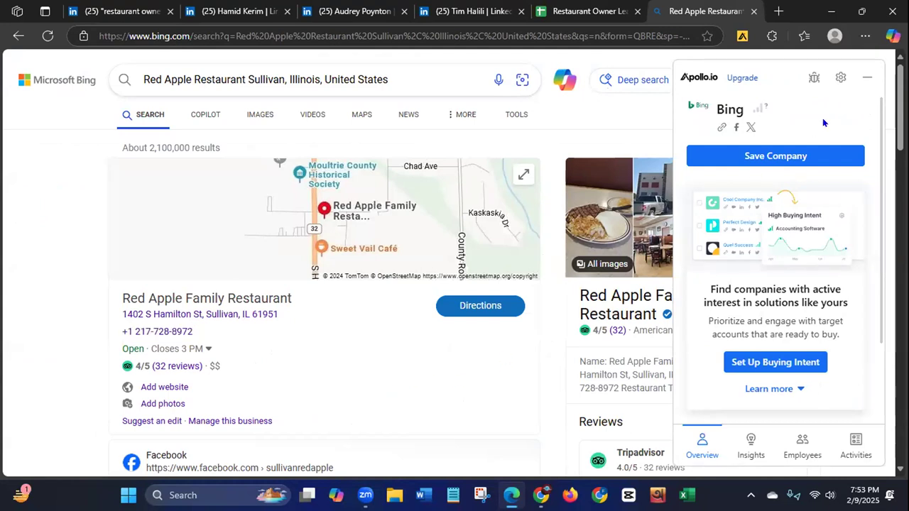
pyautogui.click(868, 77)
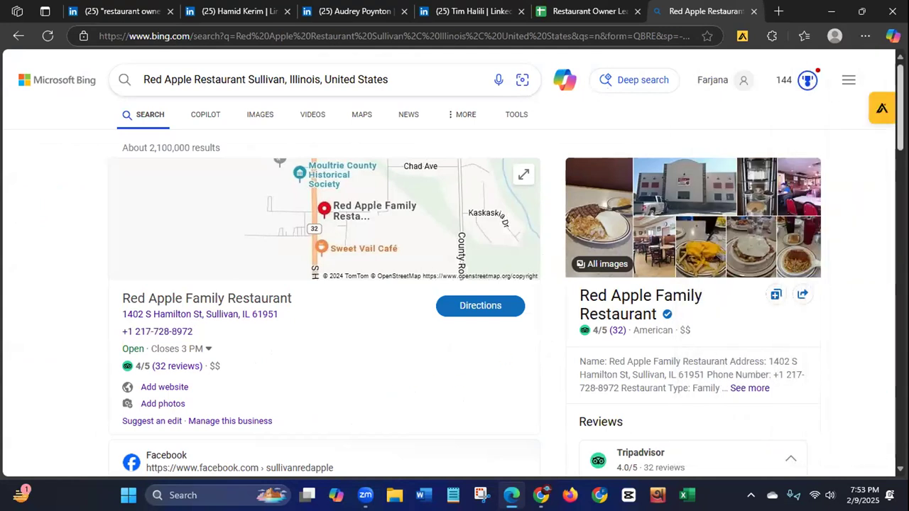
pyautogui.scroll(-2, 455, 284)
pyautogui.scroll(-3, 454, 284)
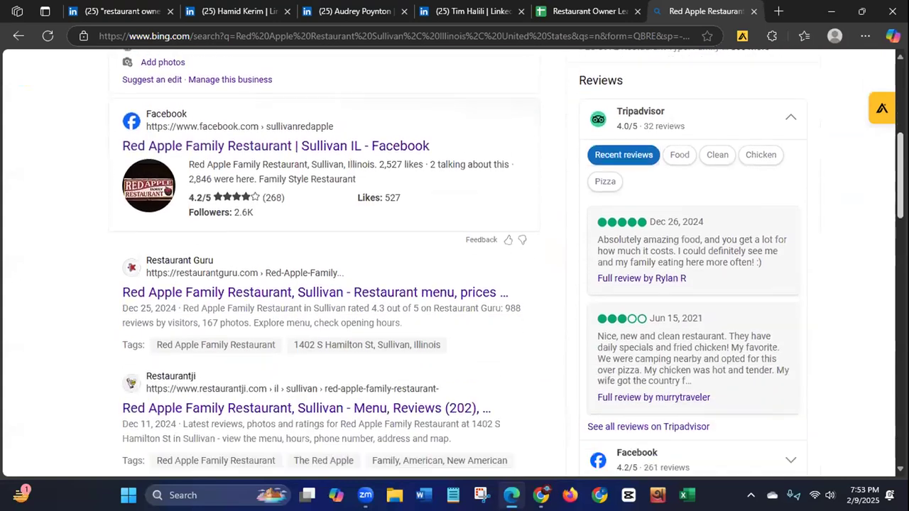
pyautogui.scroll(5, 455, 285)
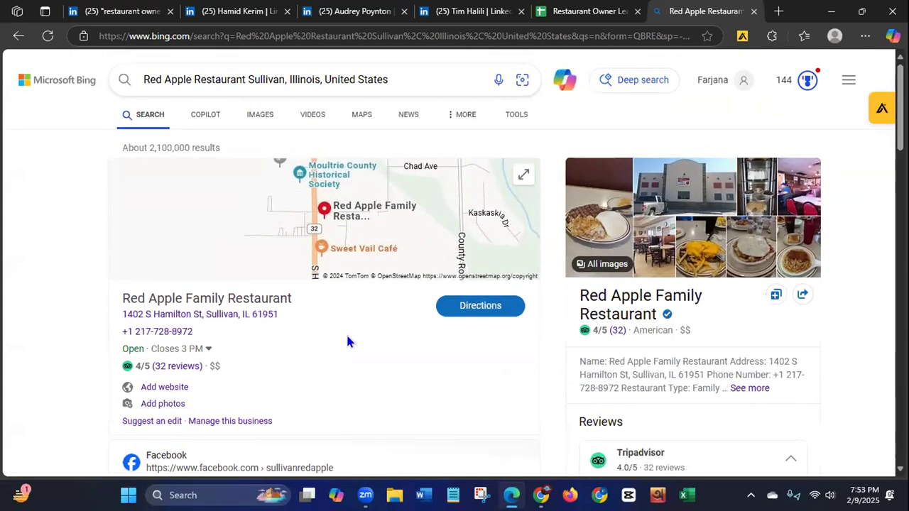
# Step: Open the Red Apple Family Restaurant map listing from its address and examine its details and Facebook reviews for contact information
pyautogui.click(211, 321)
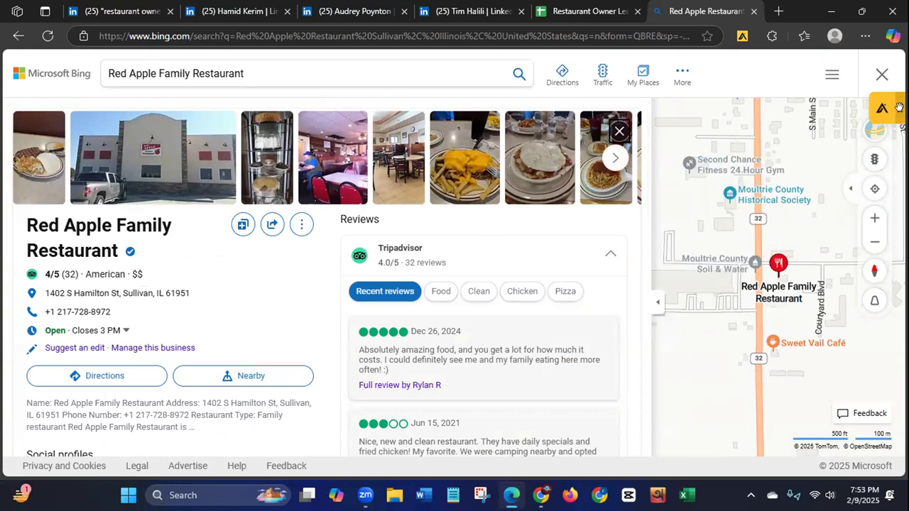
pyautogui.scroll(-1, 641, 183)
pyautogui.moveTo(641, 184); pyautogui.dragTo(622, 318)
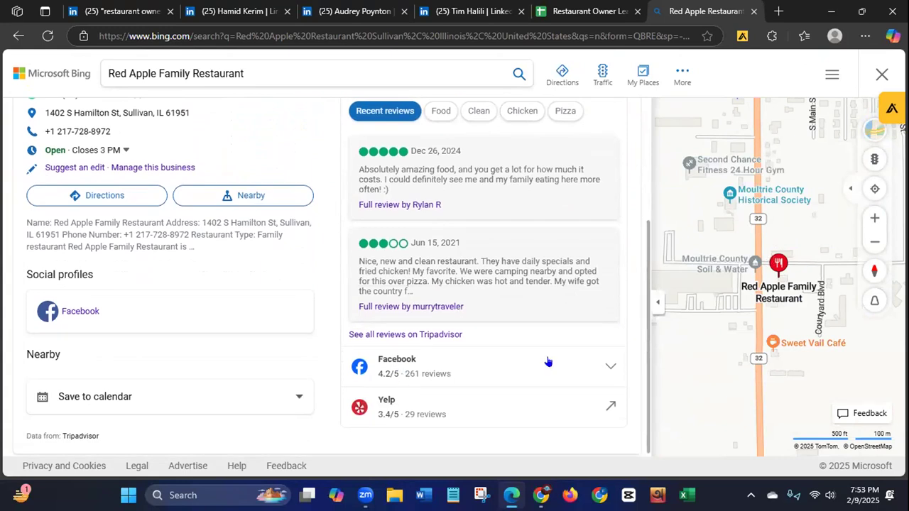
pyautogui.click(604, 363)
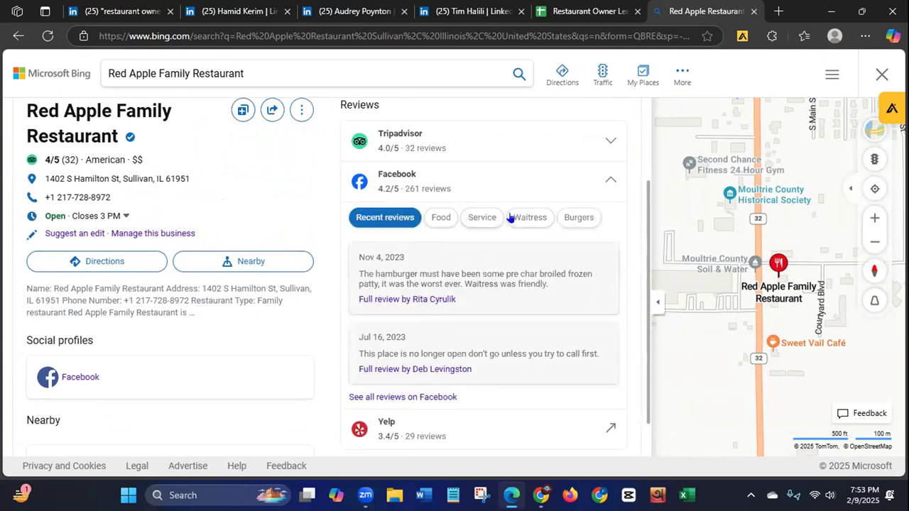
pyautogui.moveTo(643, 242); pyautogui.dragTo(643, 158)
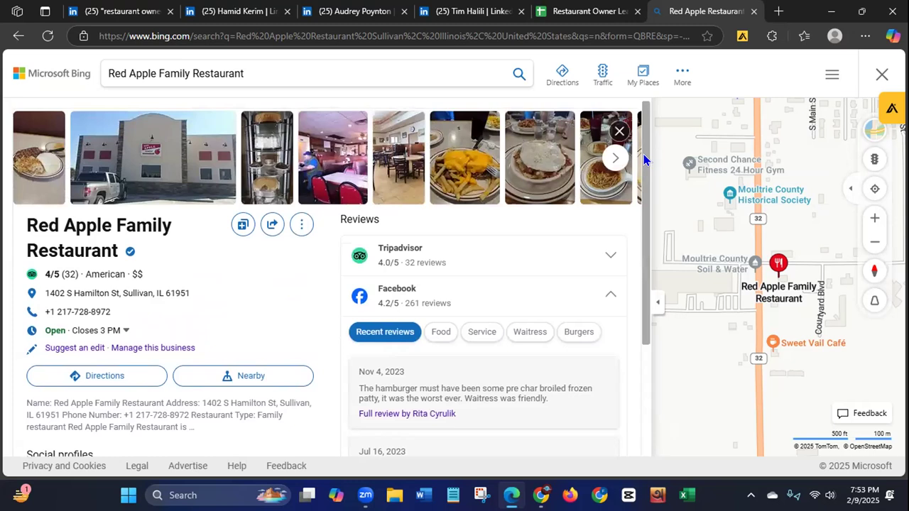
pyautogui.moveTo(644, 155); pyautogui.dragTo(644, 127)
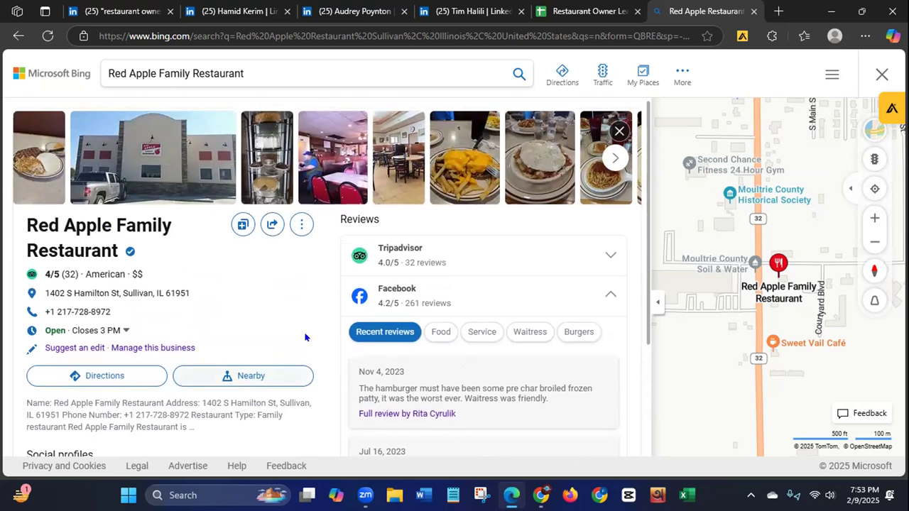
pyautogui.moveTo(643, 239); pyautogui.dragTo(639, 357)
pyautogui.scroll(1, 637, 358)
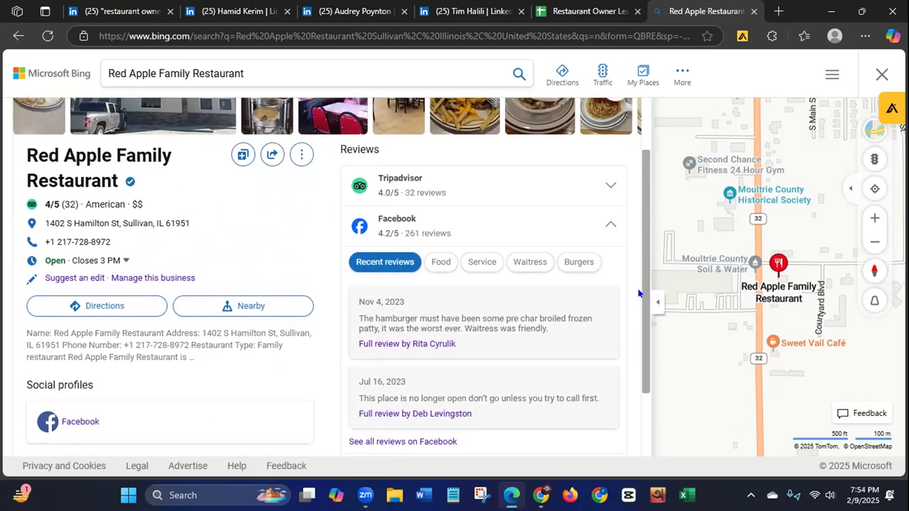
# Step: Recheck the listing's Facebook reviews, open the restaurant's linked Facebook profile, and close that page again
pyautogui.click(385, 219)
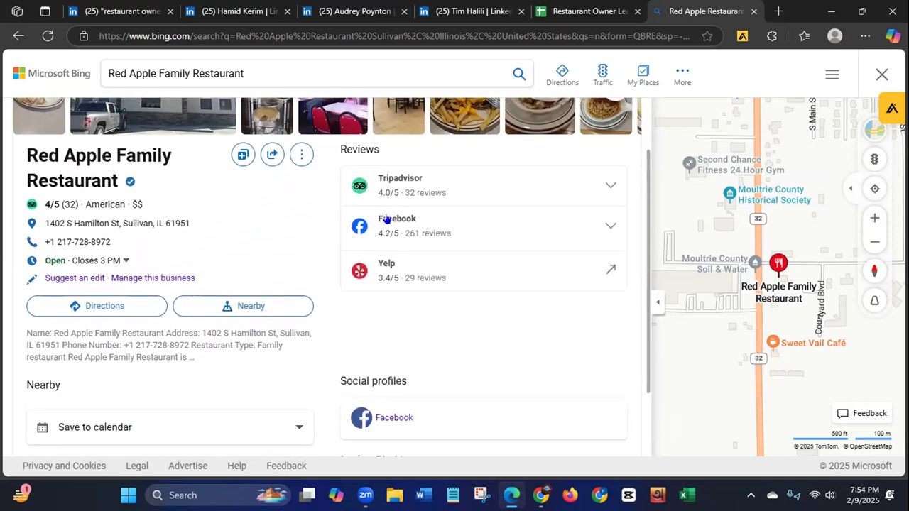
pyautogui.click(397, 239)
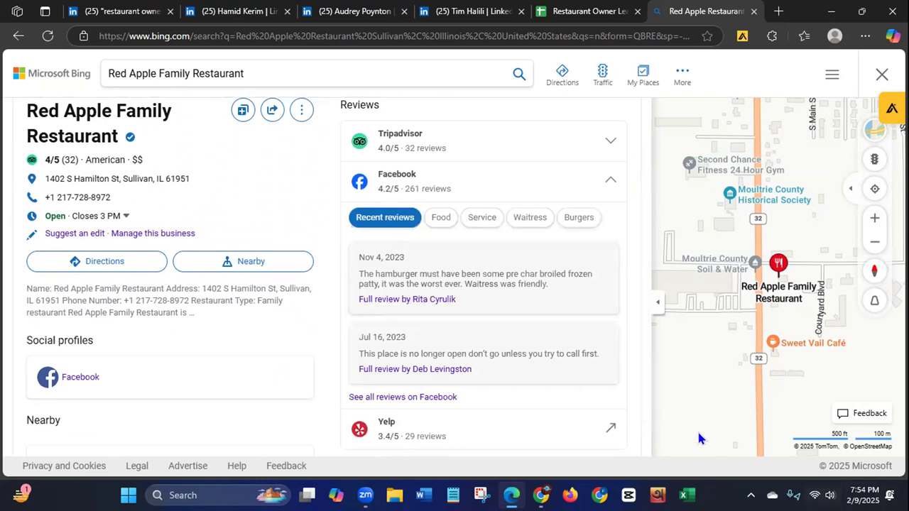
pyautogui.click(70, 379)
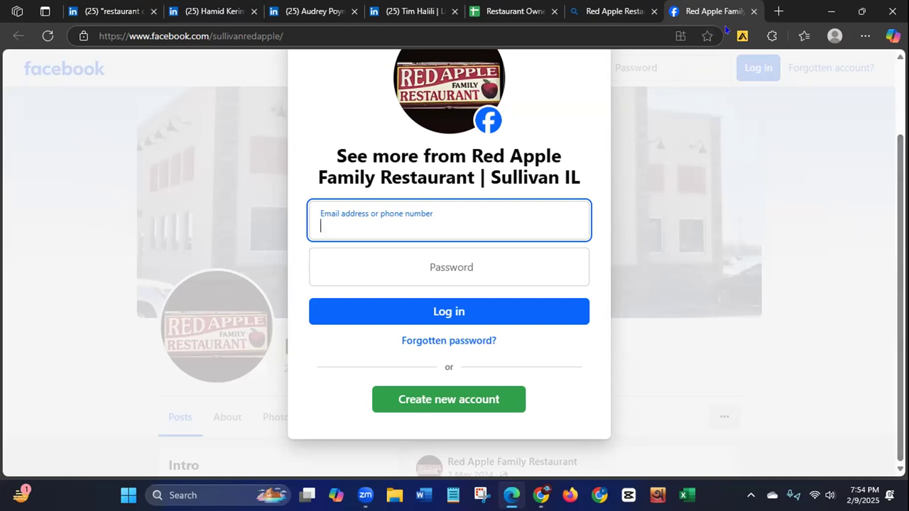
pyautogui.click(754, 12)
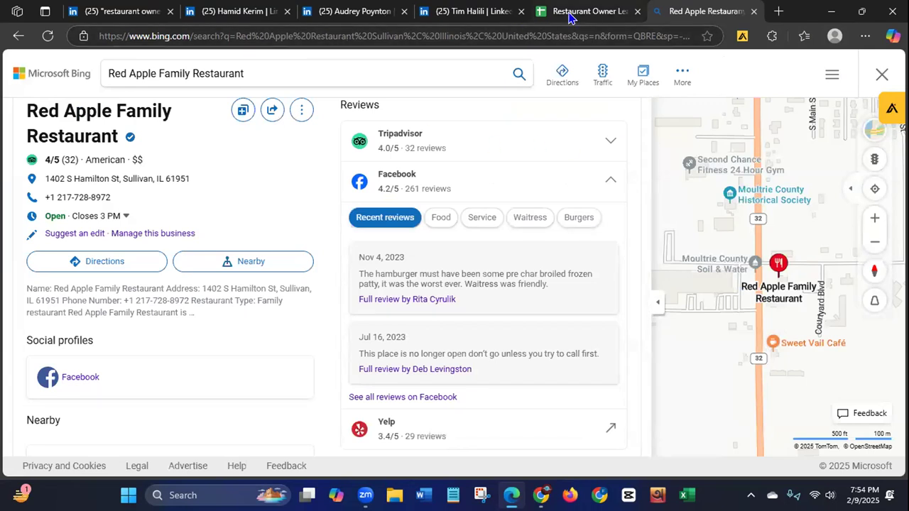
# Step: Examine the headline, company link and Experience section of the Red Apple Restaurant owner's LinkedIn profile
pyautogui.click(448, 13)
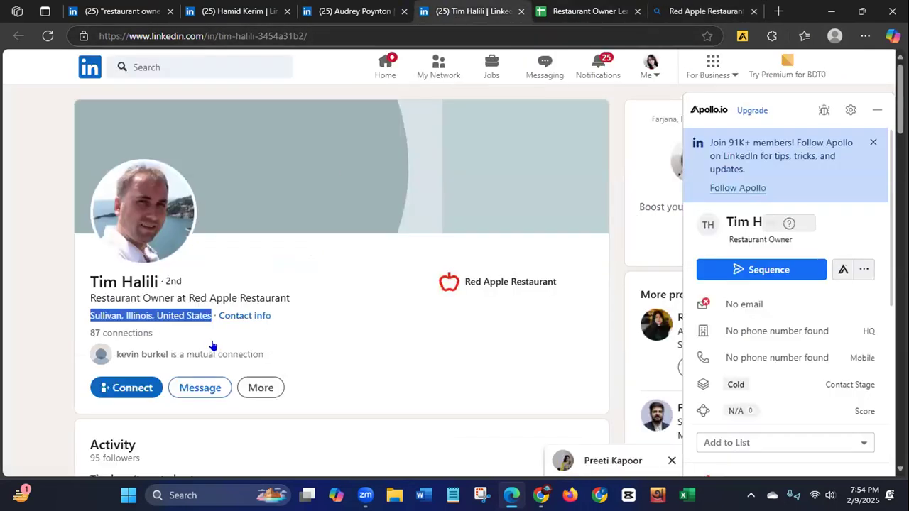
pyautogui.click(184, 297)
pyautogui.moveTo(186, 297); pyautogui.dragTo(90, 298)
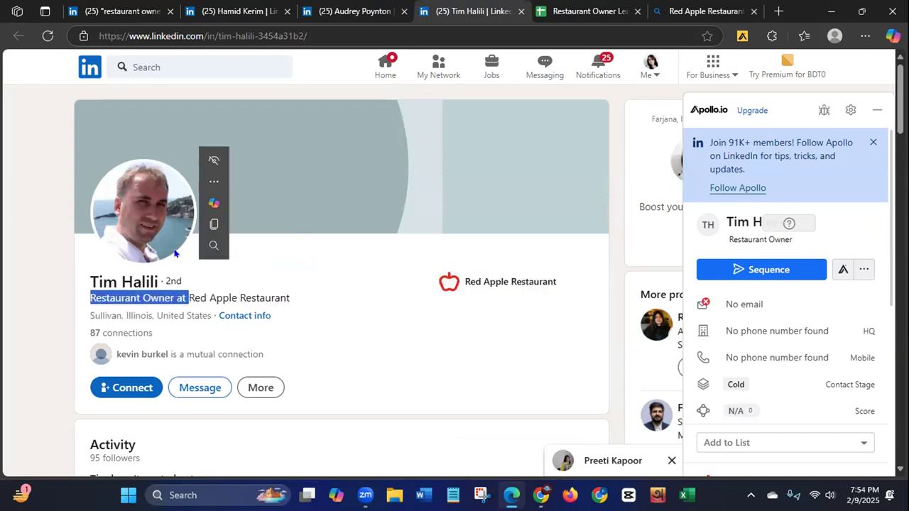
pyautogui.click(511, 282)
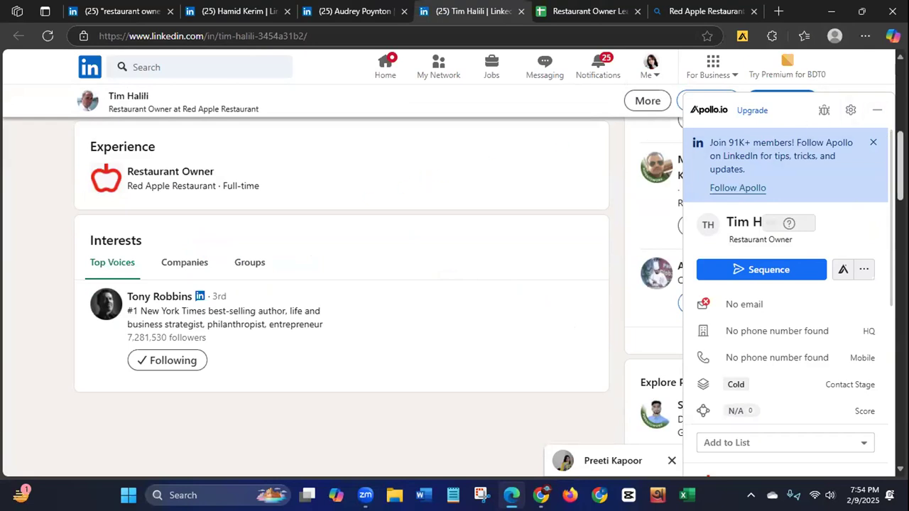
pyautogui.moveTo(900, 148); pyautogui.dragTo(901, 80)
# Step: Search Google in a Chrome window for "Red Apple Restaurant", copied from the LinkedIn headline, and decline the precise location request
pyautogui.moveTo(182, 298); pyautogui.dragTo(189, 298)
pyautogui.moveTo(286, 297); pyautogui.dragTo(189, 302)
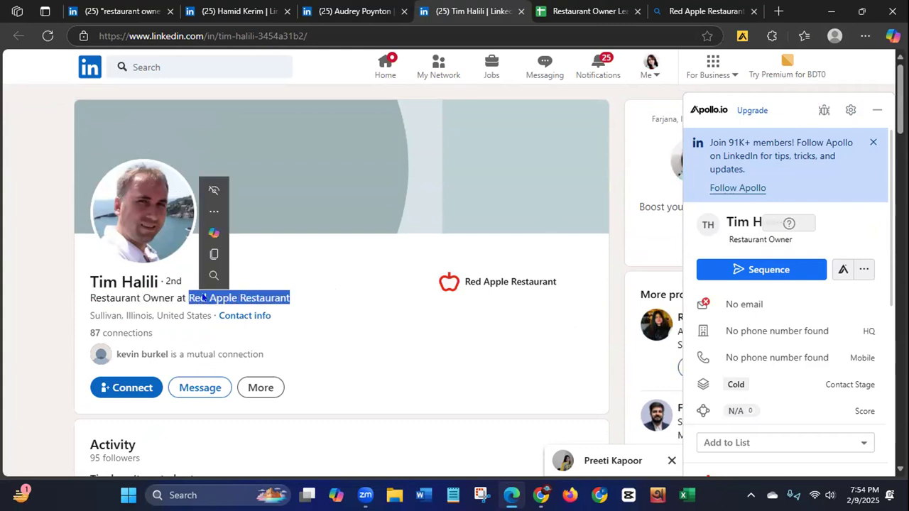
pyautogui.rightClick(204, 297)
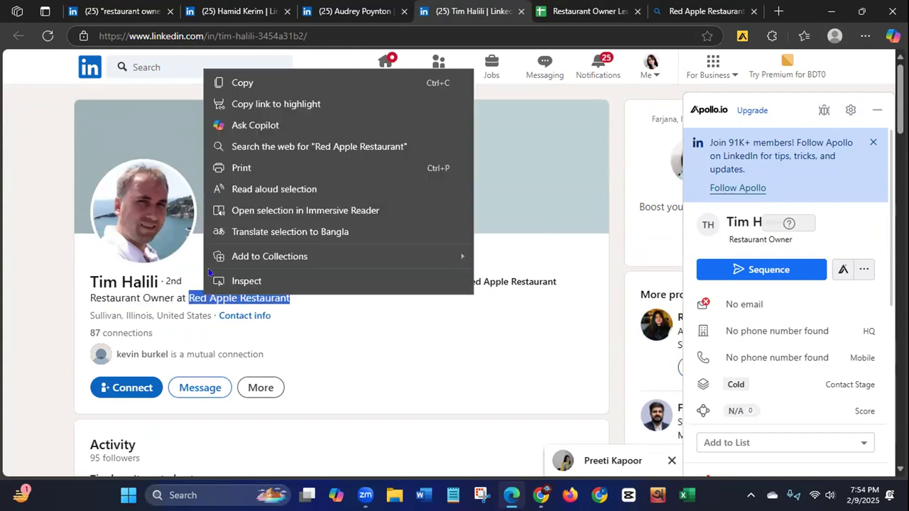
pyautogui.click(249, 82)
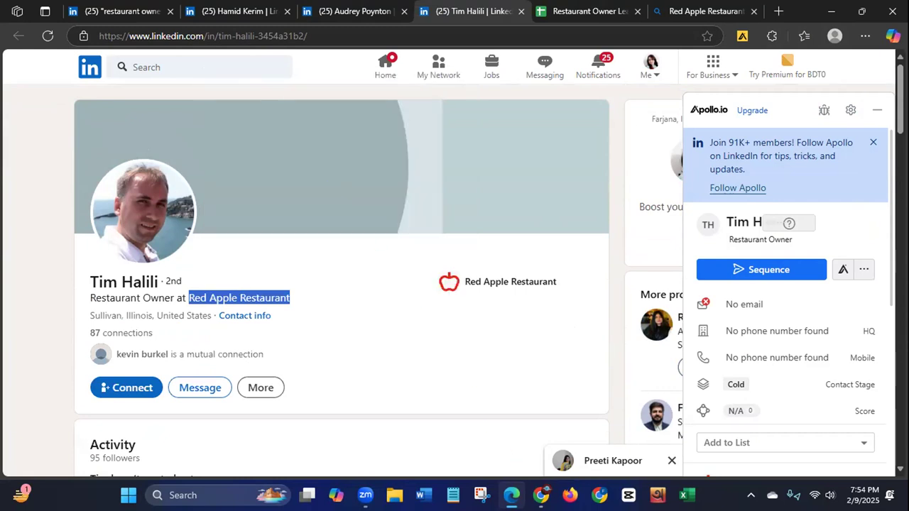
pyautogui.hotkey('alt', 'Tab')
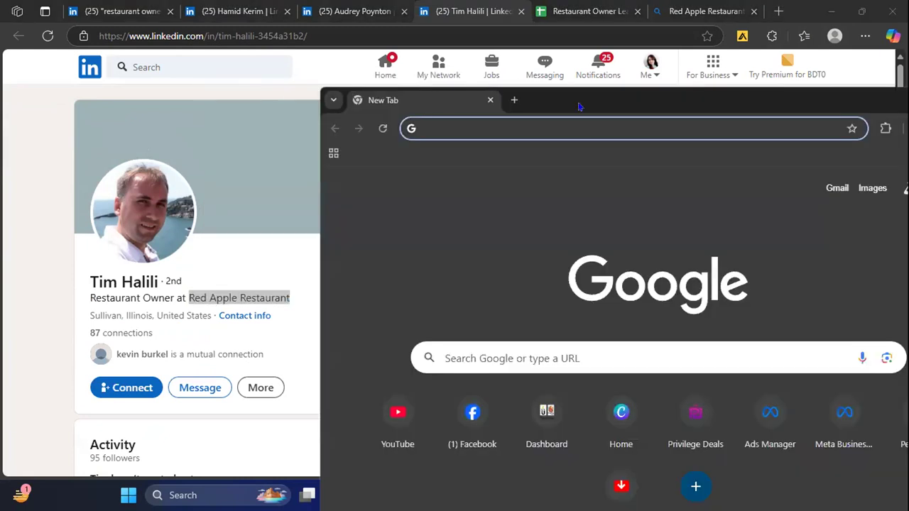
pyautogui.hotkey('ctrl', 'v')
pyautogui.press('Return')
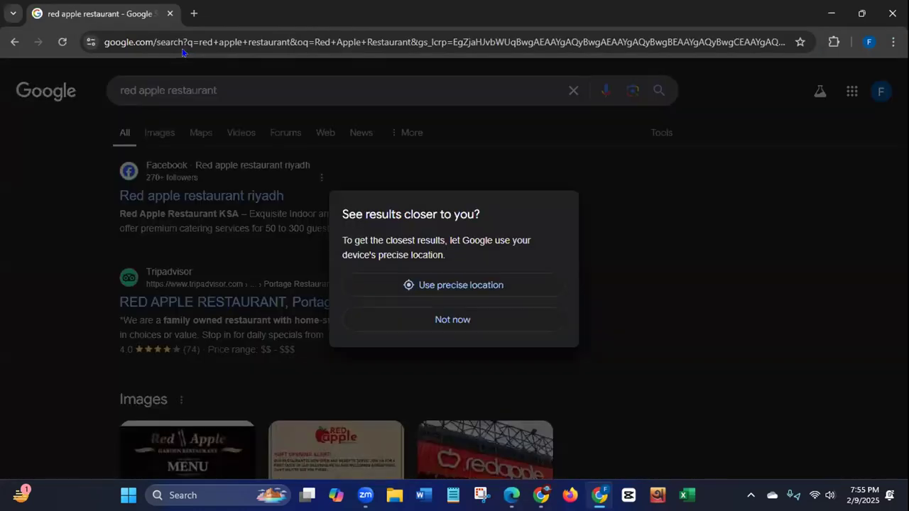
pyautogui.click(422, 318)
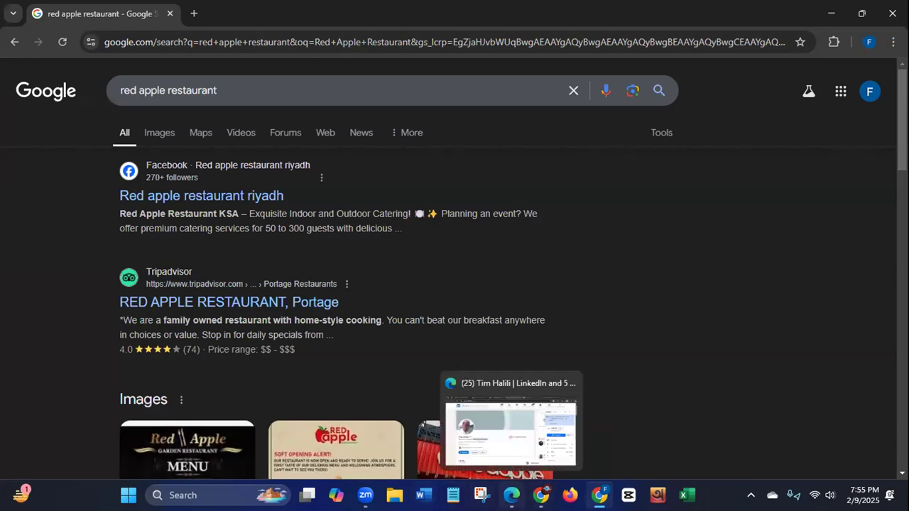
# Step: Refine the Google search by adding "Sullivan, Illinois, United States", copied from the LinkedIn profile, after the restaurant name
pyautogui.click(512, 495)
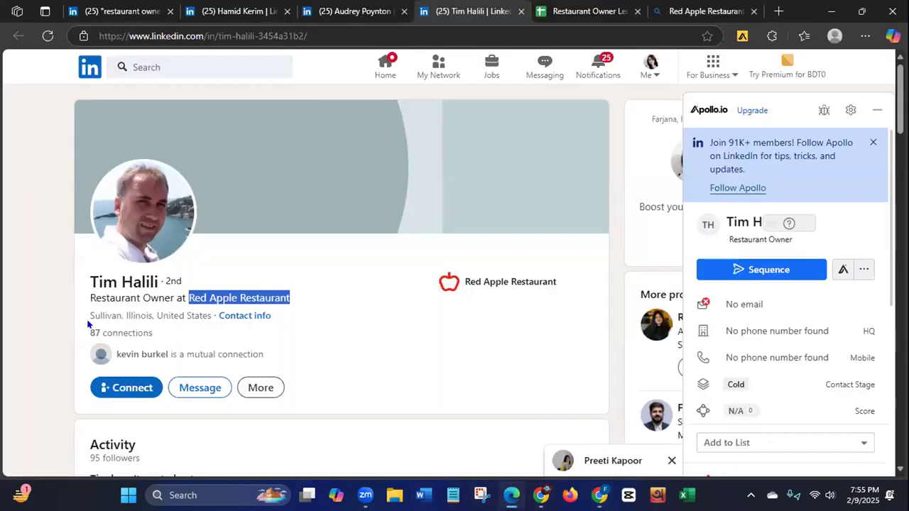
pyautogui.moveTo(89, 316); pyautogui.dragTo(209, 312)
pyautogui.rightClick(189, 319)
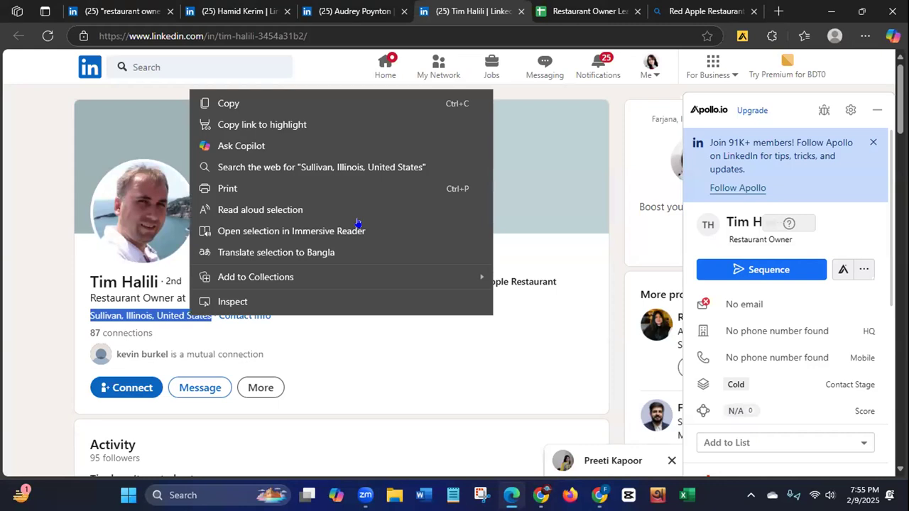
pyautogui.click(599, 496)
pyautogui.click(250, 81)
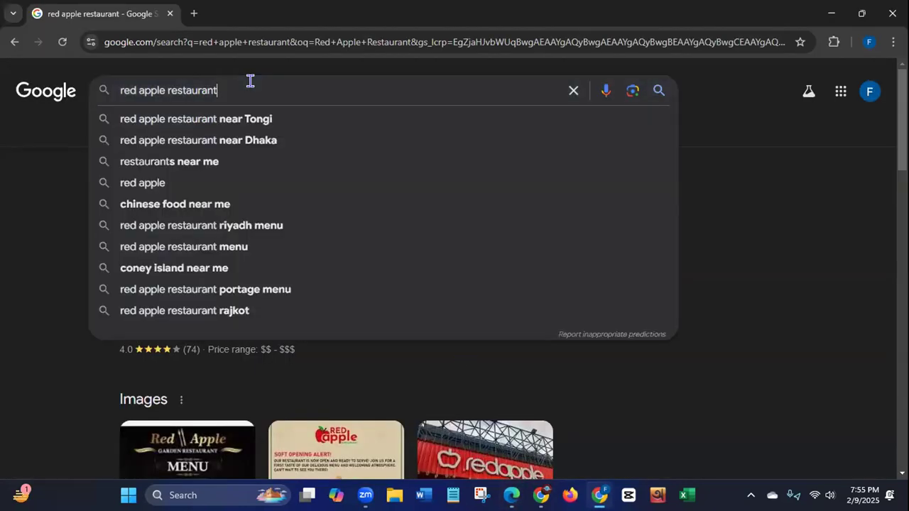
pyautogui.hotkey('ctrl', 'v')
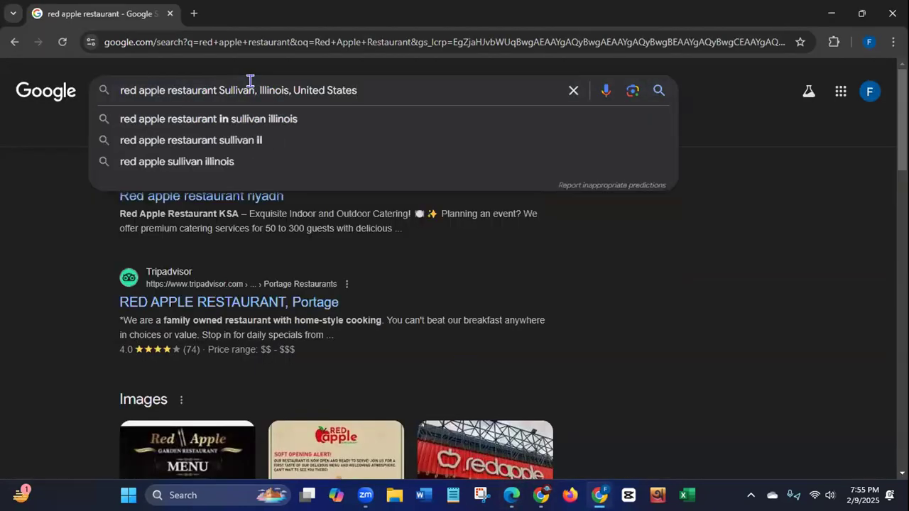
pyautogui.press('Return')
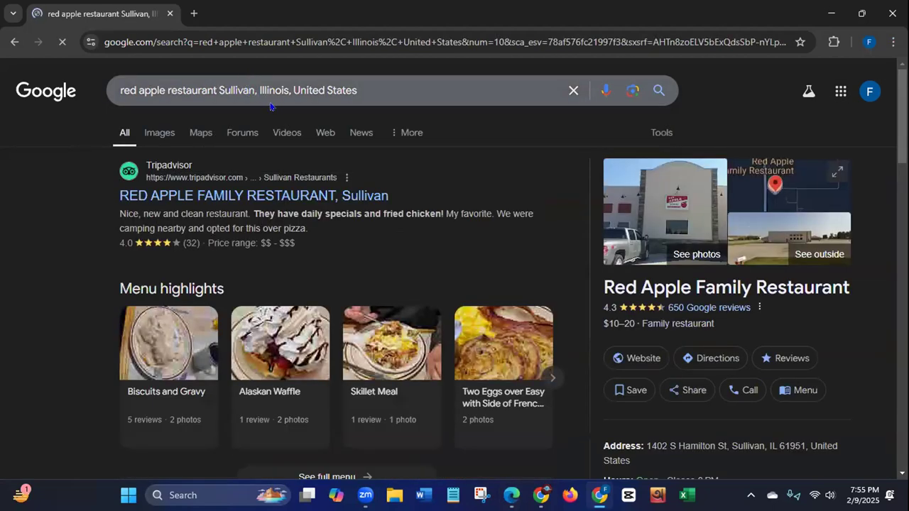
# Step: Open the Red Apple Family Restaurant listing's website link in a new tab and examine the Facebook page's intro and posts
pyautogui.rightClick(639, 360)
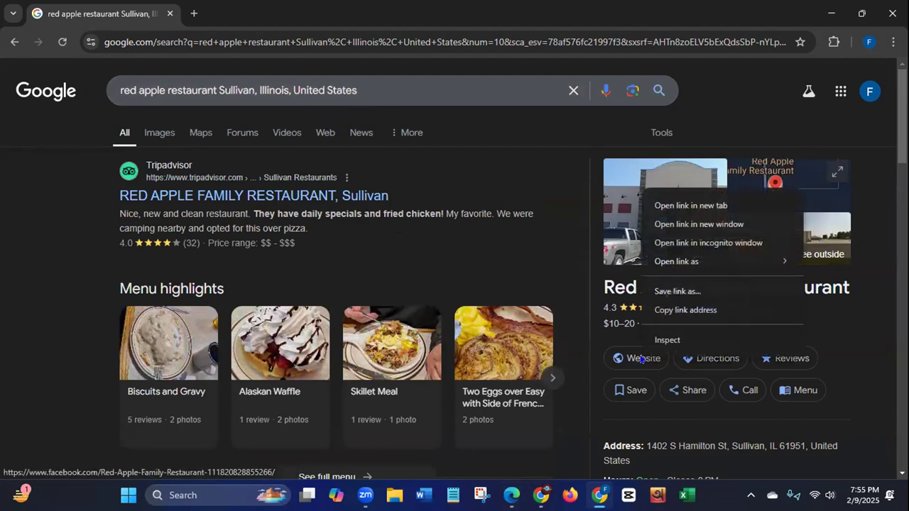
pyautogui.click(676, 208)
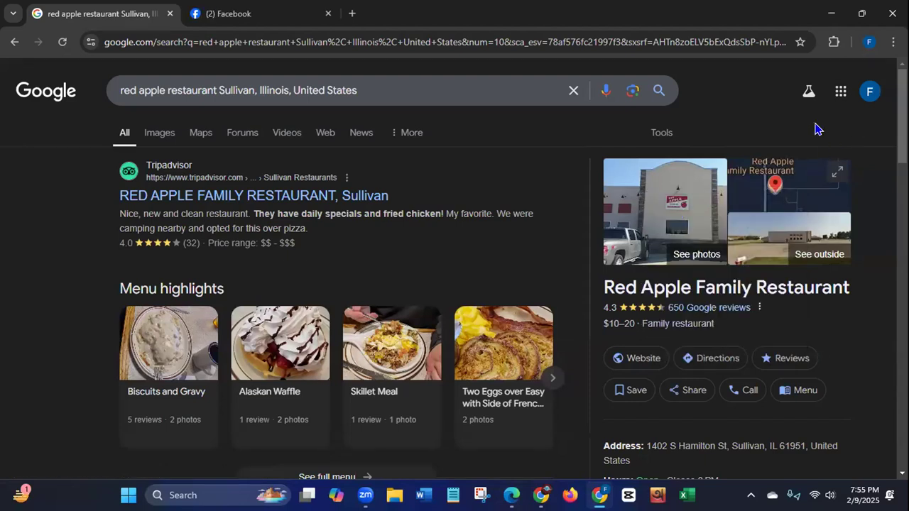
pyautogui.click(261, 17)
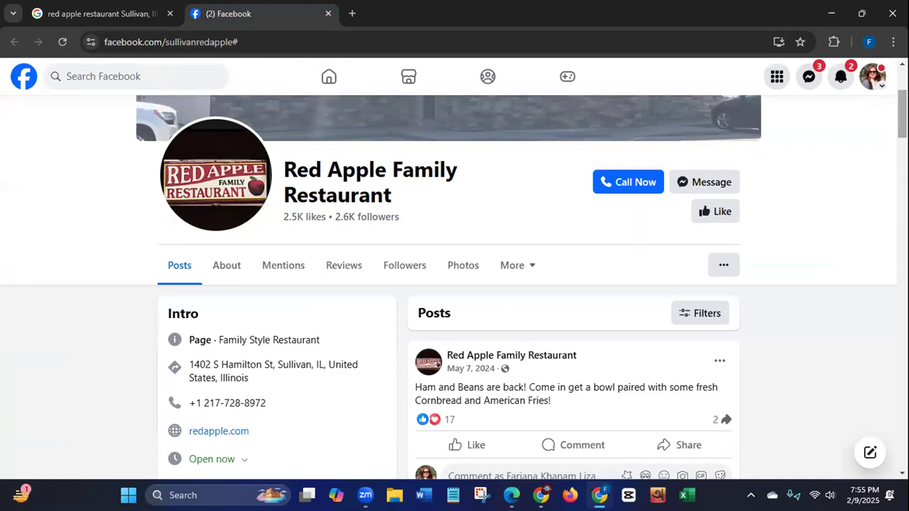
pyautogui.scroll(3, 454, 284)
pyautogui.scroll(-5, 455, 284)
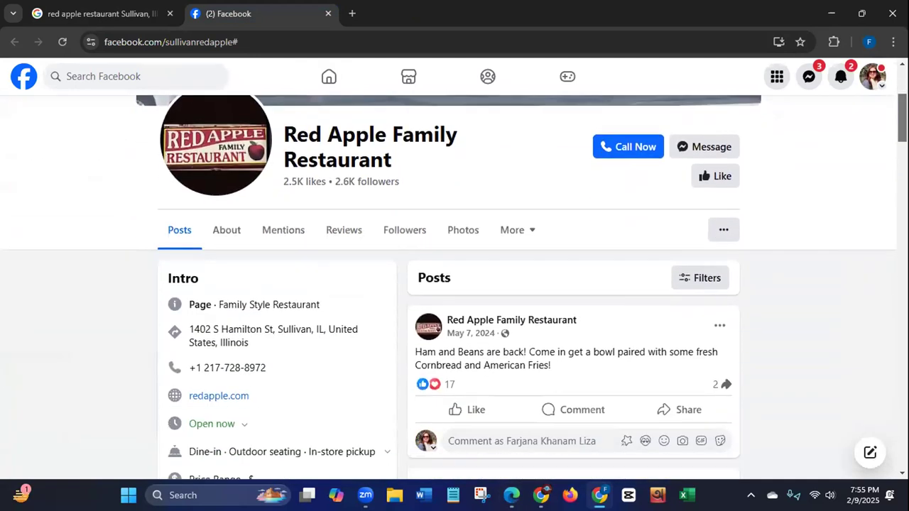
pyautogui.scroll(-3, 455, 285)
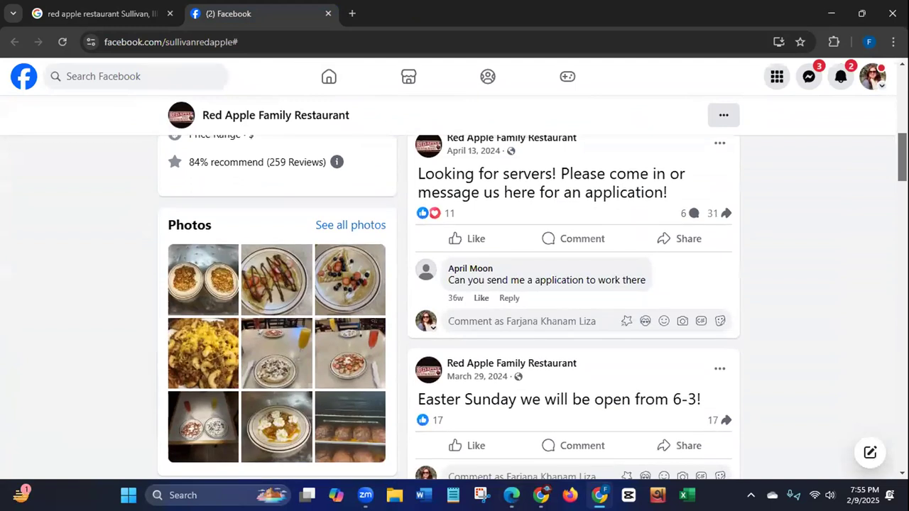
pyautogui.scroll(4, 455, 284)
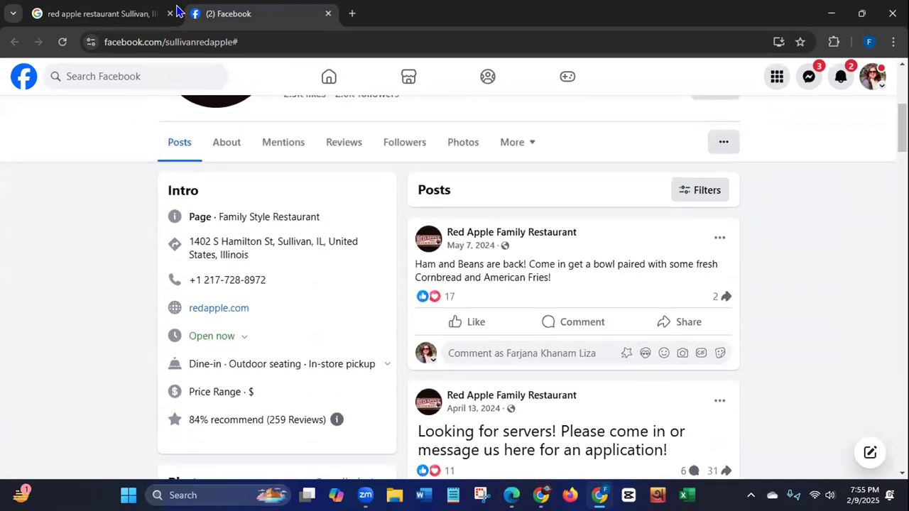
# Step: Return to the Google results for the restaurant and look through the whole first page for further sources of contact details
pyautogui.click(178, 10)
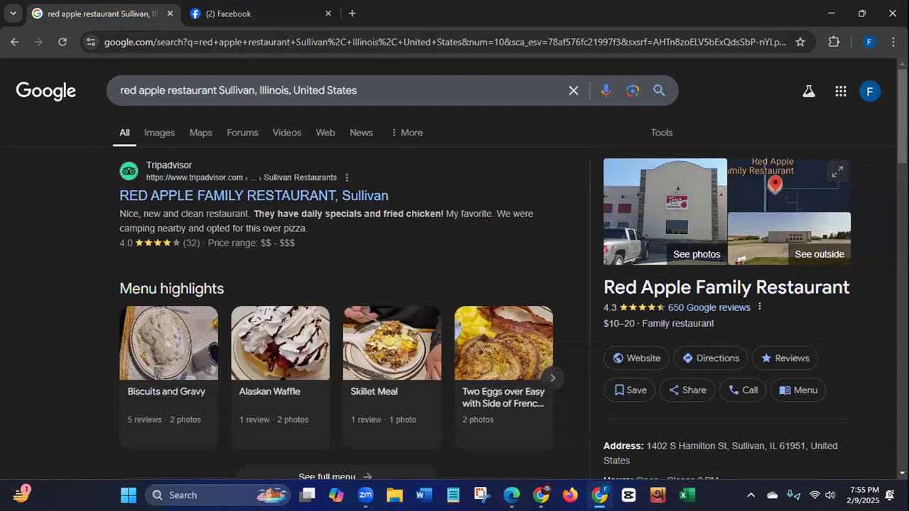
pyautogui.scroll(-3, 455, 268)
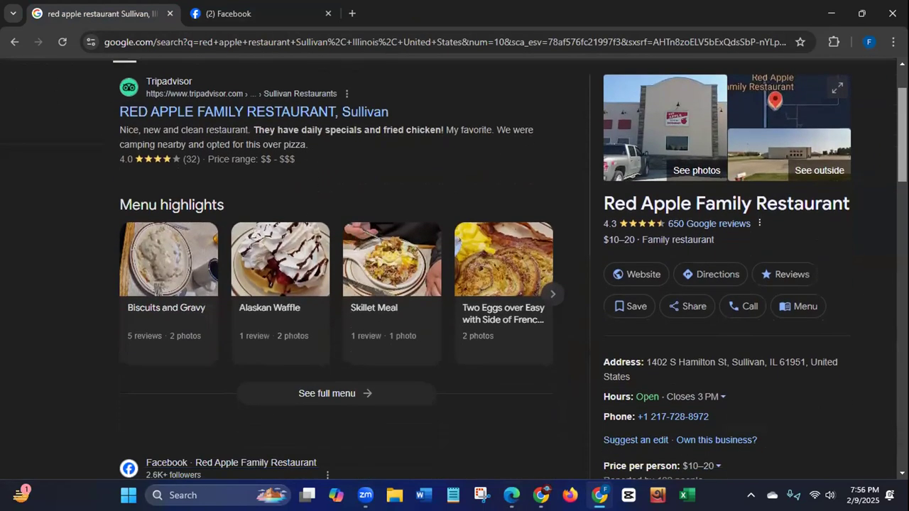
pyautogui.scroll(-5, 888, 180)
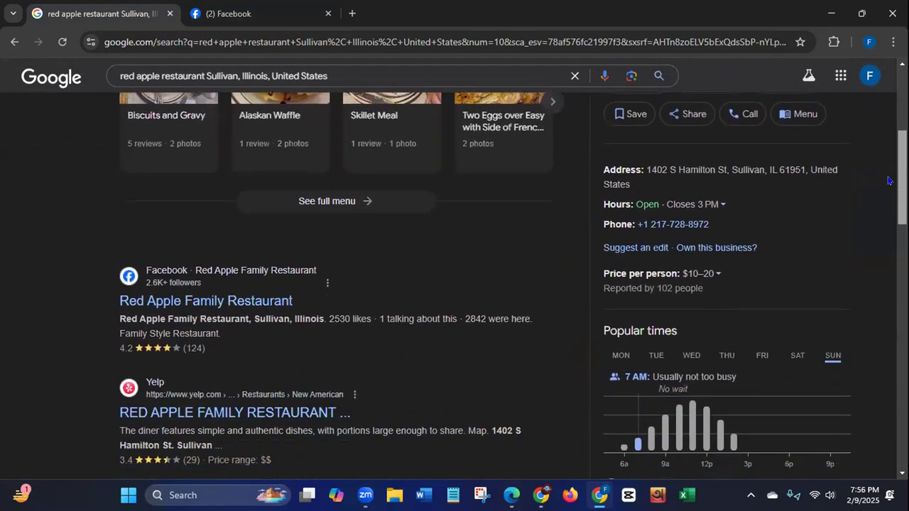
pyautogui.scroll(-1, 888, 183)
pyautogui.scroll(-9, 888, 187)
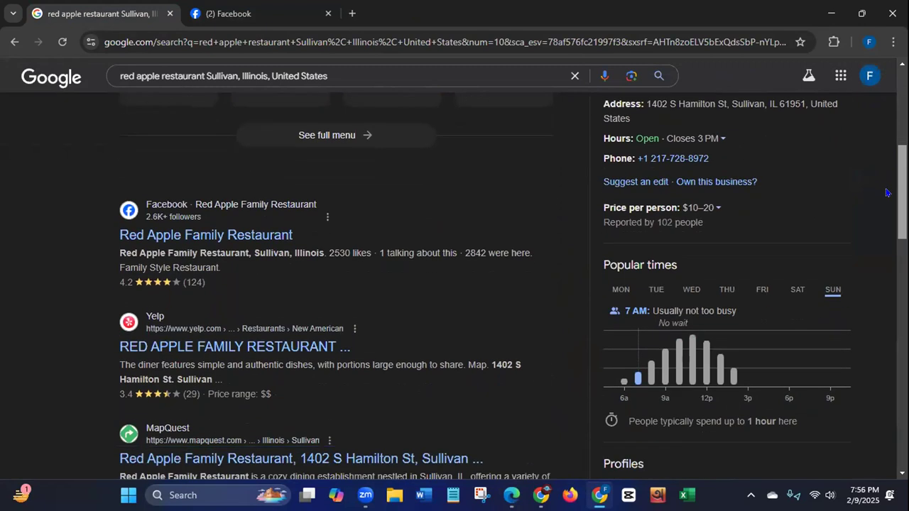
pyautogui.scroll(-5, 878, 263)
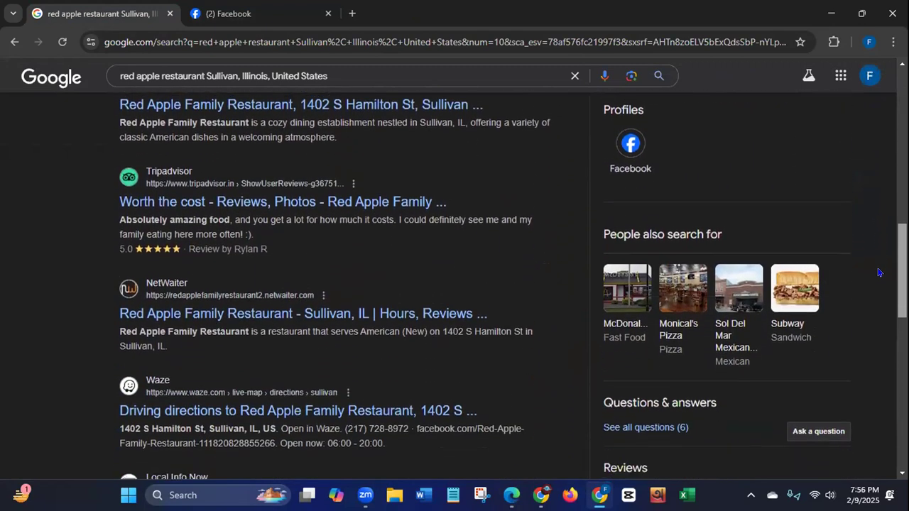
pyautogui.scroll(-7, 878, 313)
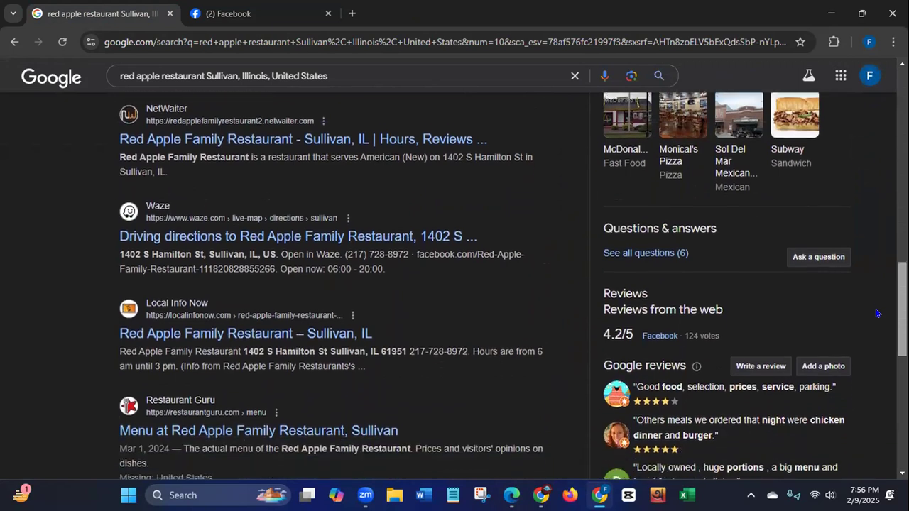
pyautogui.scroll(-6, 885, 362)
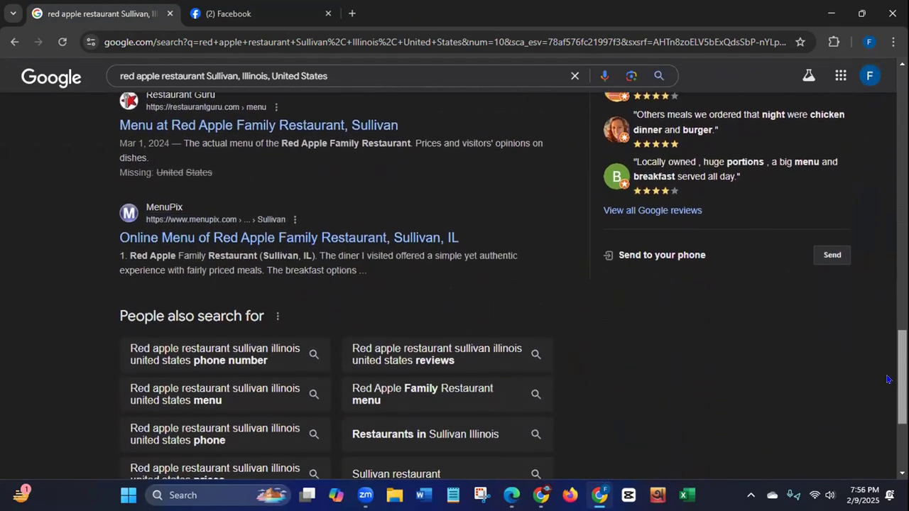
pyautogui.scroll(-2, 887, 414)
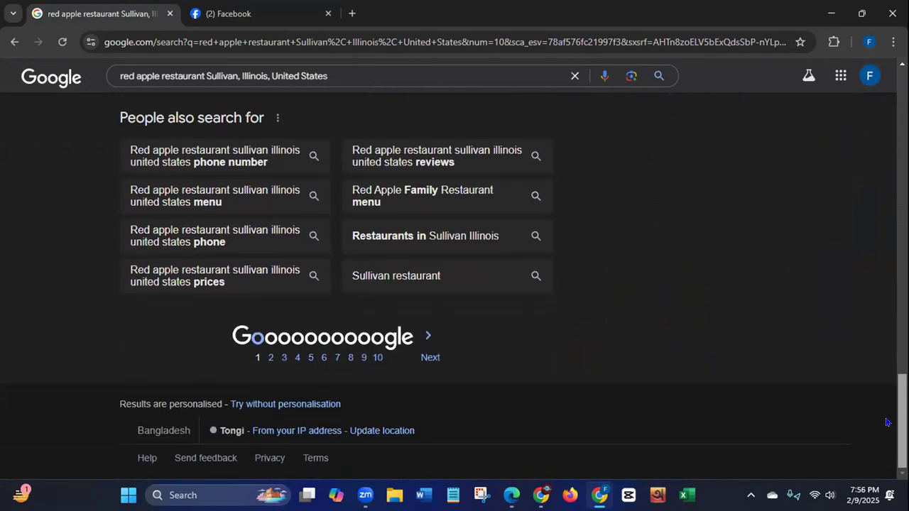
pyautogui.moveTo(903, 404)
pyautogui.mouseDown()
pyautogui.moveTo(903, 335)
pyautogui.moveTo(902, 398)
pyautogui.mouseUp()
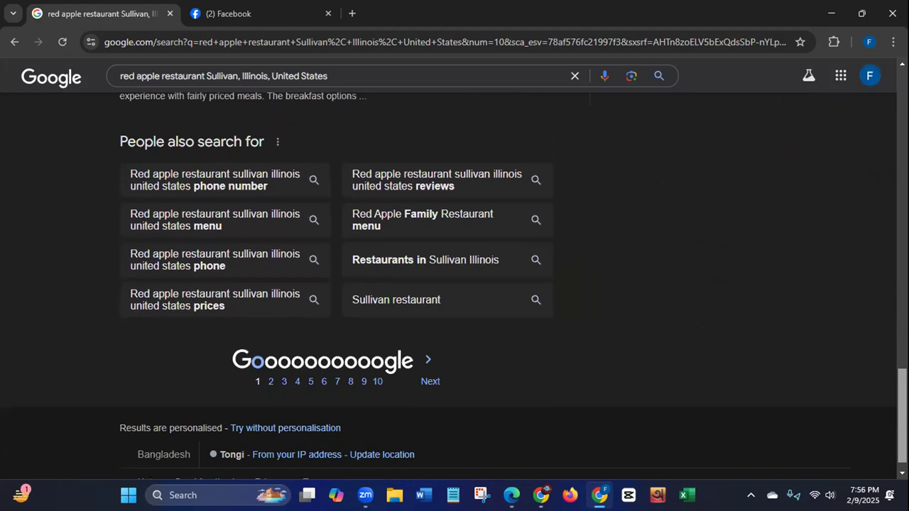
pyautogui.moveTo(902, 398); pyautogui.dragTo(903, 91)
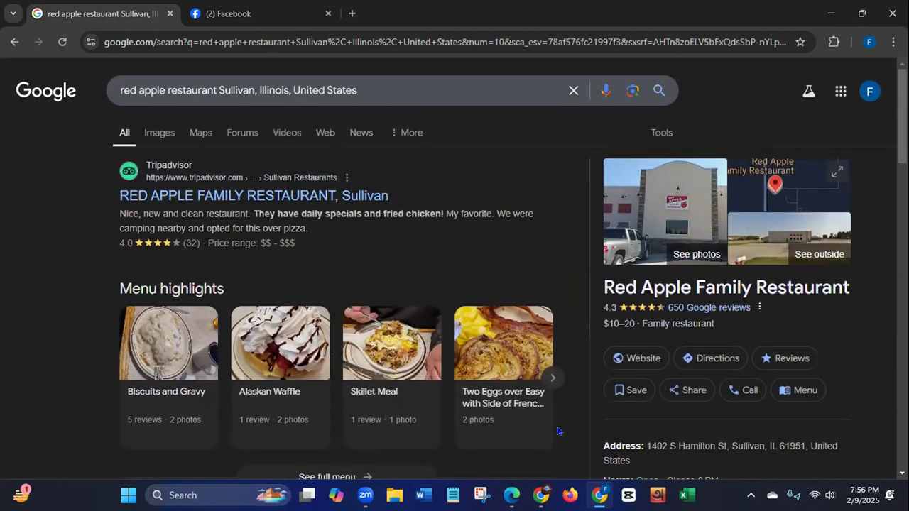
# Step: Copy the owner's full name from the LinkedIn profile details and search Google with it placed before the restaurant name and location
pyautogui.click(509, 492)
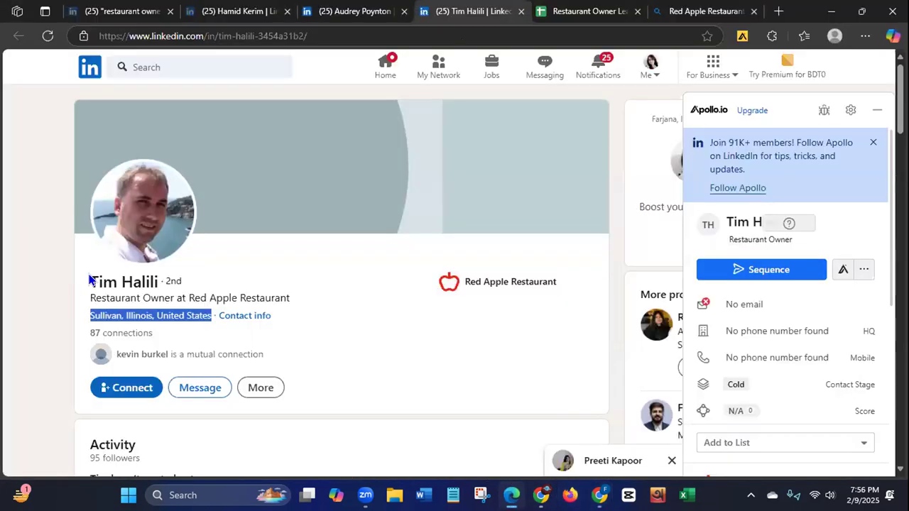
pyautogui.click(94, 282)
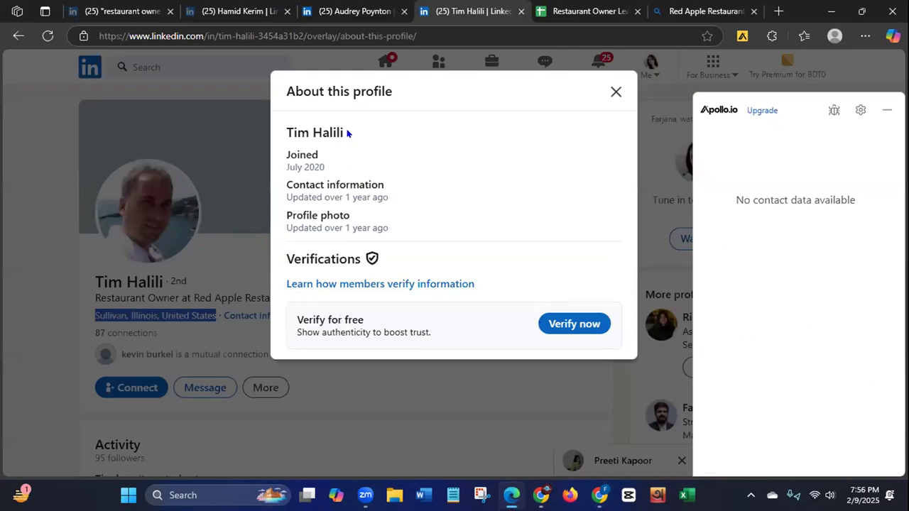
pyautogui.moveTo(342, 133); pyautogui.dragTo(288, 129)
pyautogui.hotkey('ctrl', 'c')
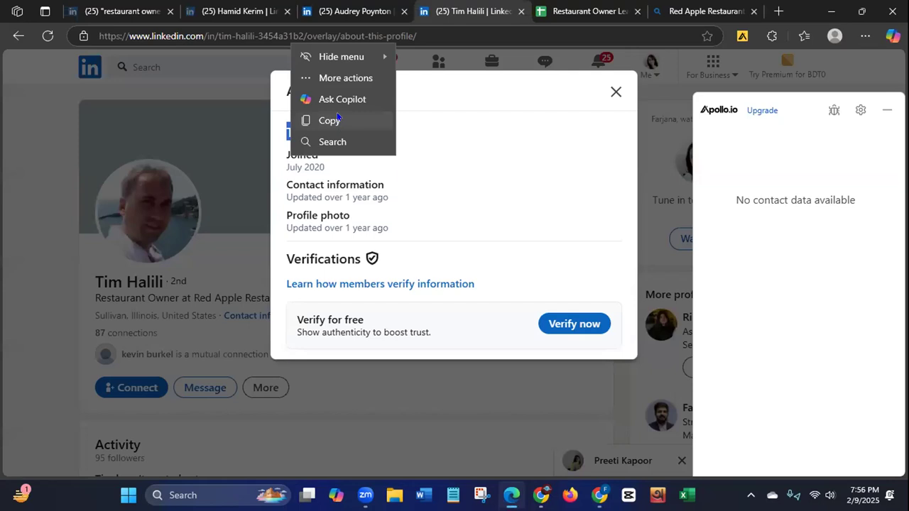
pyautogui.click(328, 122)
pyautogui.click(601, 495)
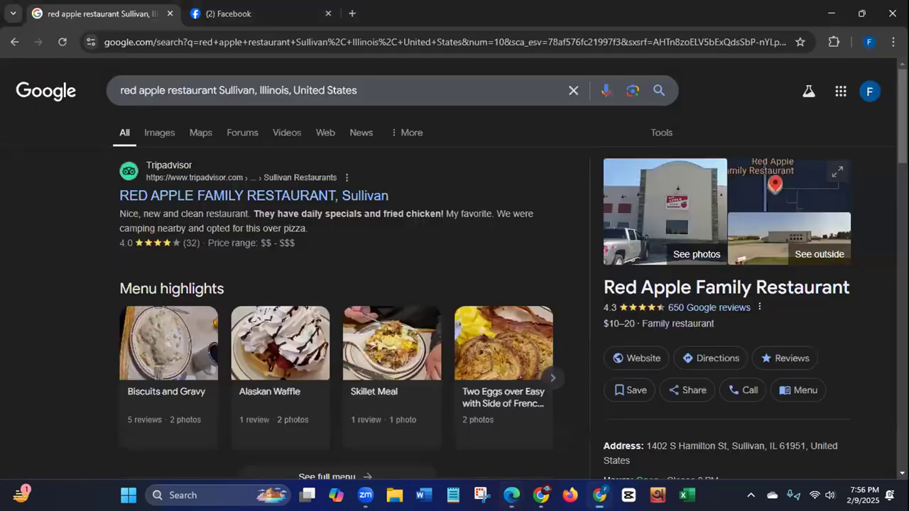
pyautogui.click(119, 90)
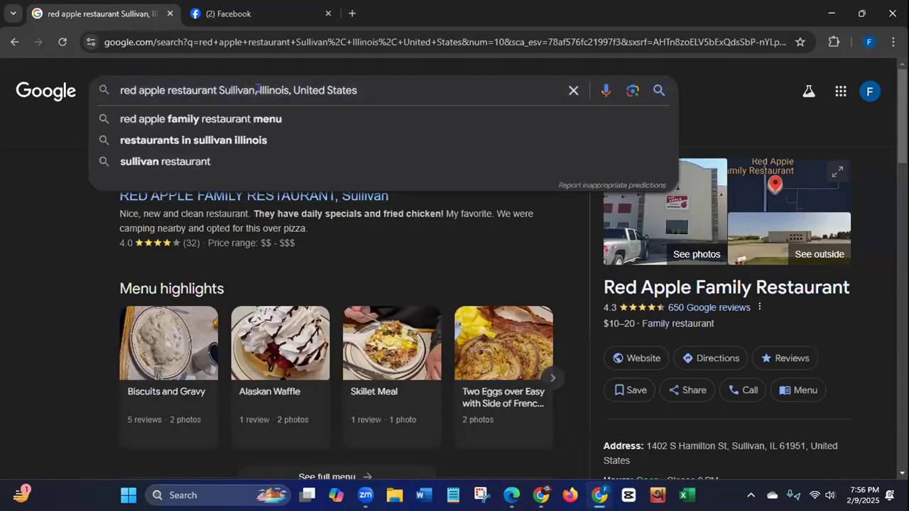
pyautogui.hotkey('ctrl', 'v')
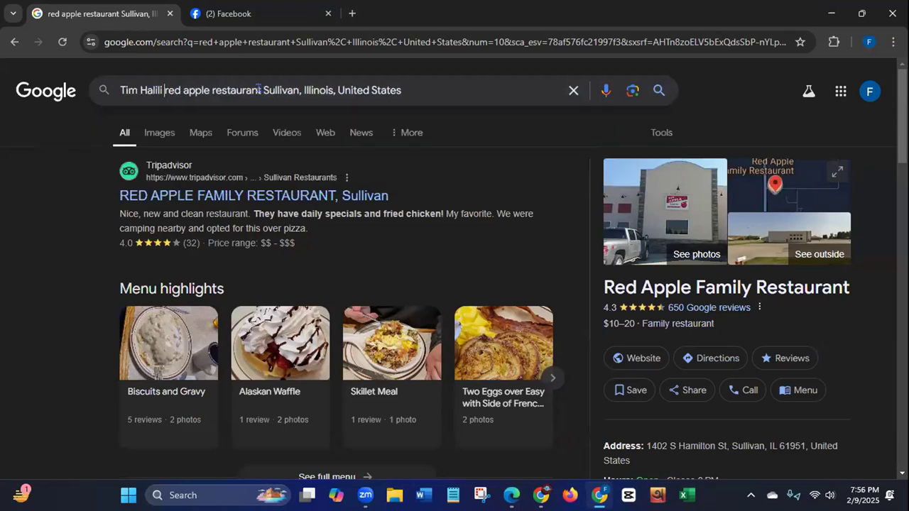
pyautogui.press('Return')
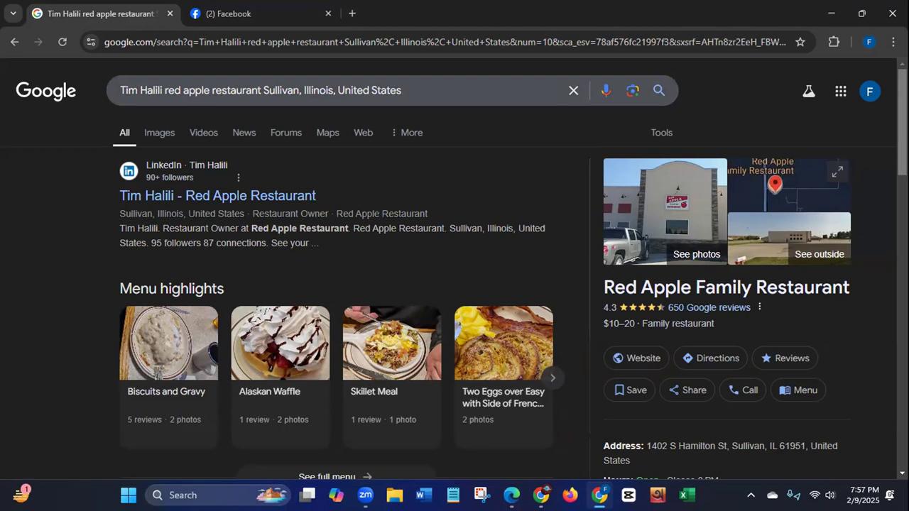
# Step: Examine the Google results for the owner's name, restaurant and location for relevant profiles and articles
pyautogui.scroll(-4, 901, 121)
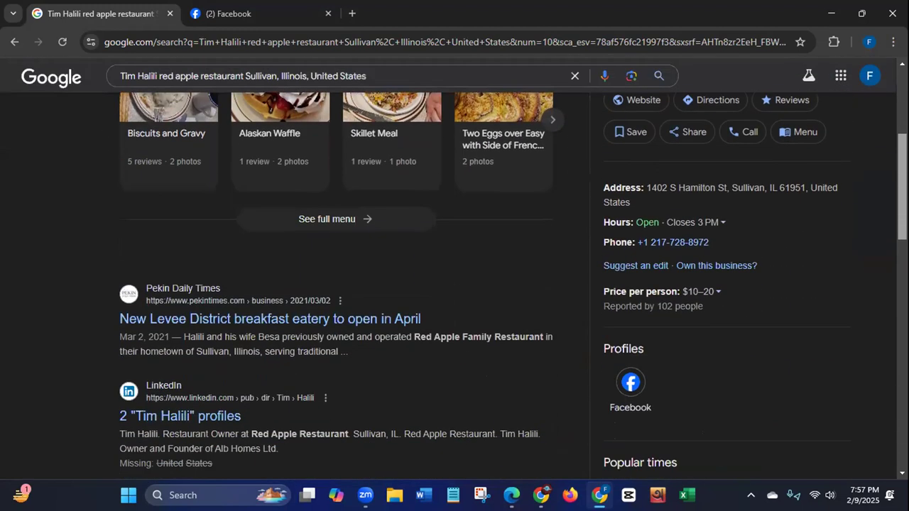
pyautogui.scroll(-3, 892, 228)
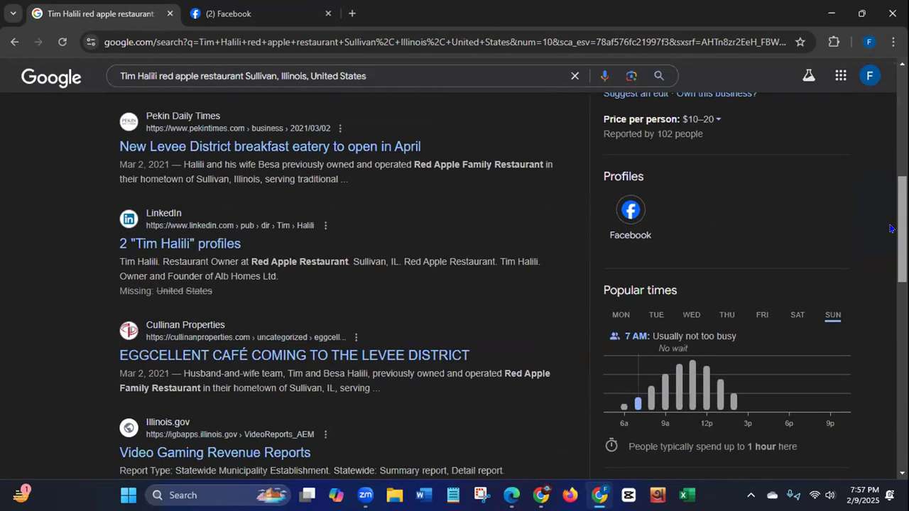
pyautogui.scroll(-4, 892, 228)
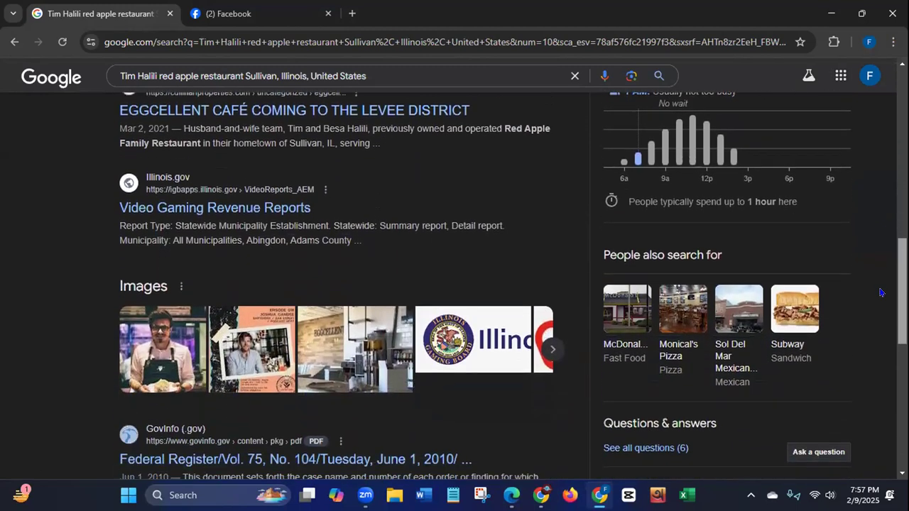
pyautogui.scroll(-5, 881, 293)
pyautogui.scroll(-2, 876, 371)
pyautogui.scroll(10, 875, 372)
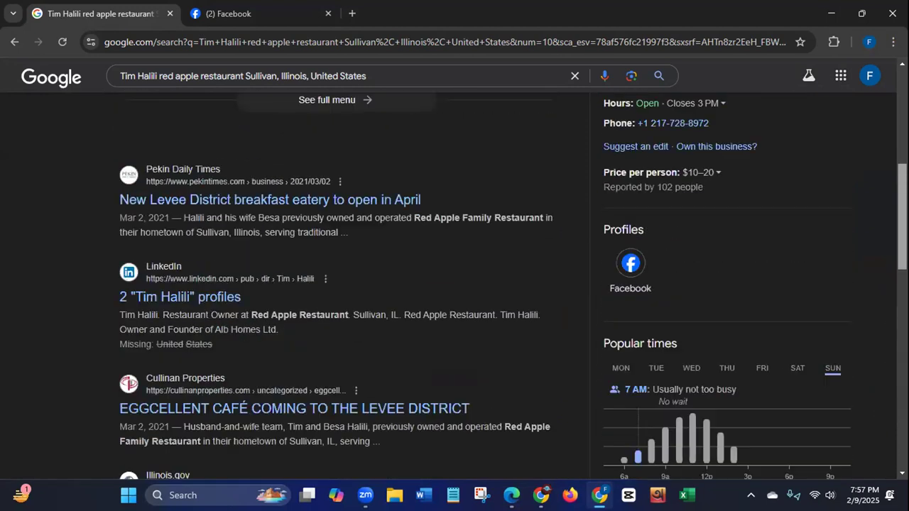
pyautogui.scroll(5, 513, 285)
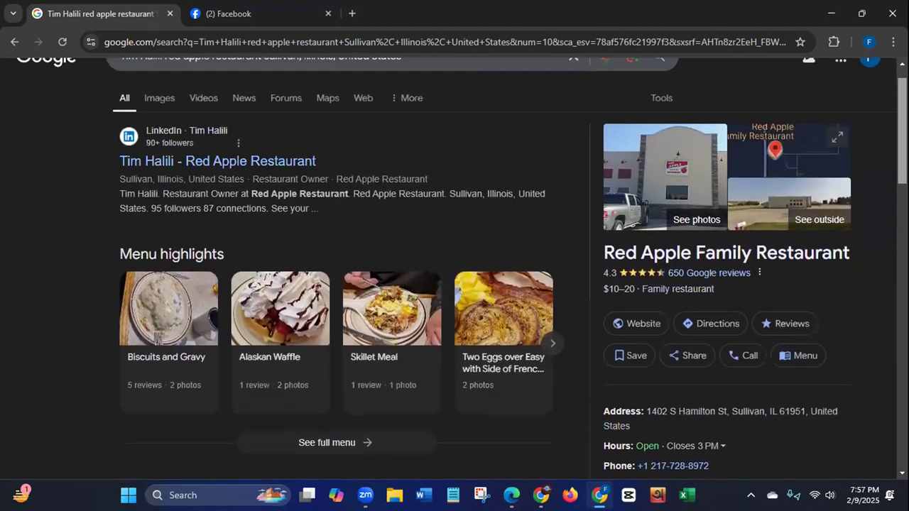
pyautogui.scroll(1, 783, 260)
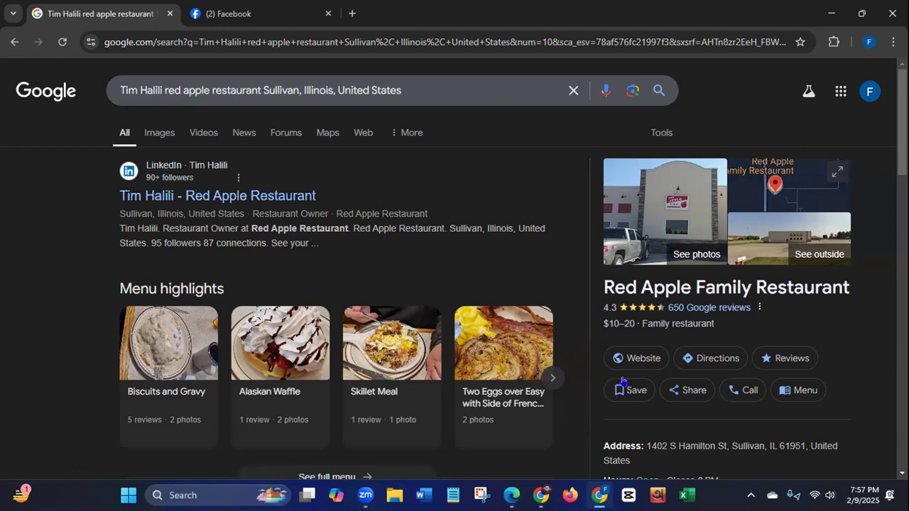
# Step: Reopen the listing's website link in a new tab, check the Facebook page's intro, and show its About contact information
pyautogui.rightClick(638, 360)
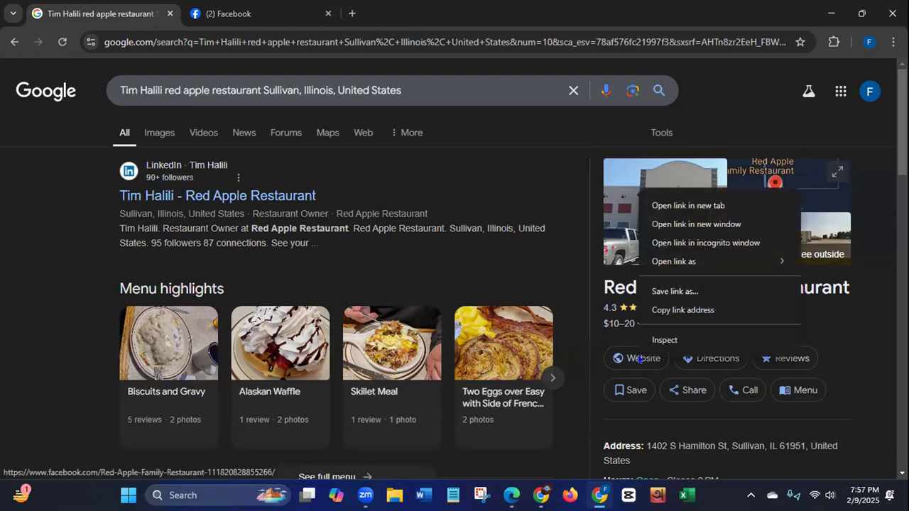
pyautogui.click(649, 204)
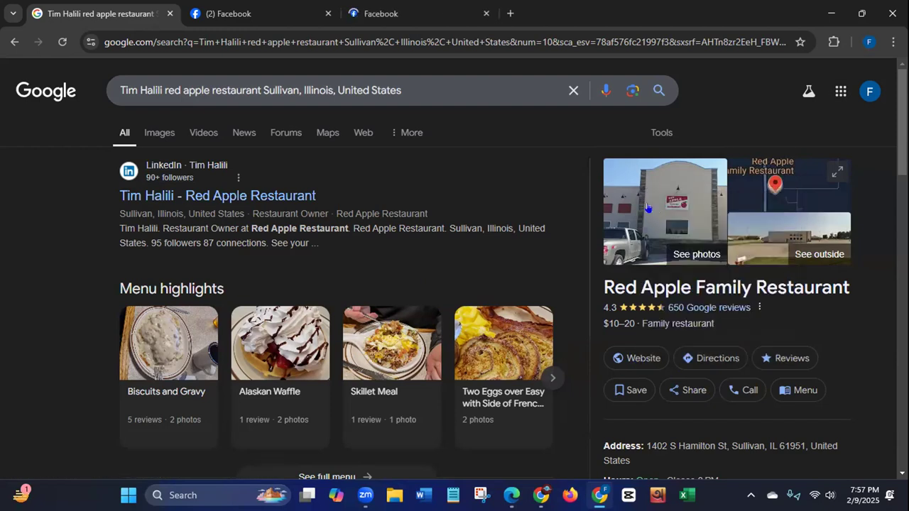
pyautogui.click(368, 18)
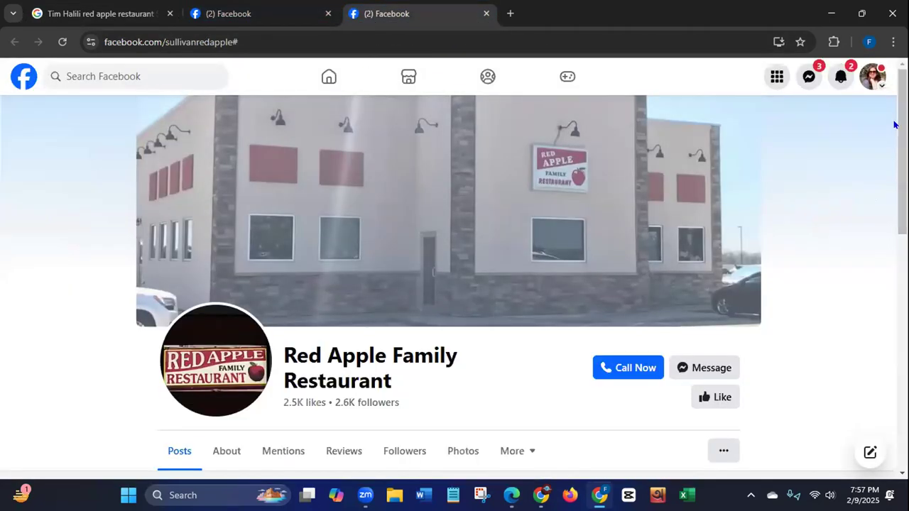
pyautogui.scroll(-3, 454, 284)
pyautogui.scroll(-1, 566, 175)
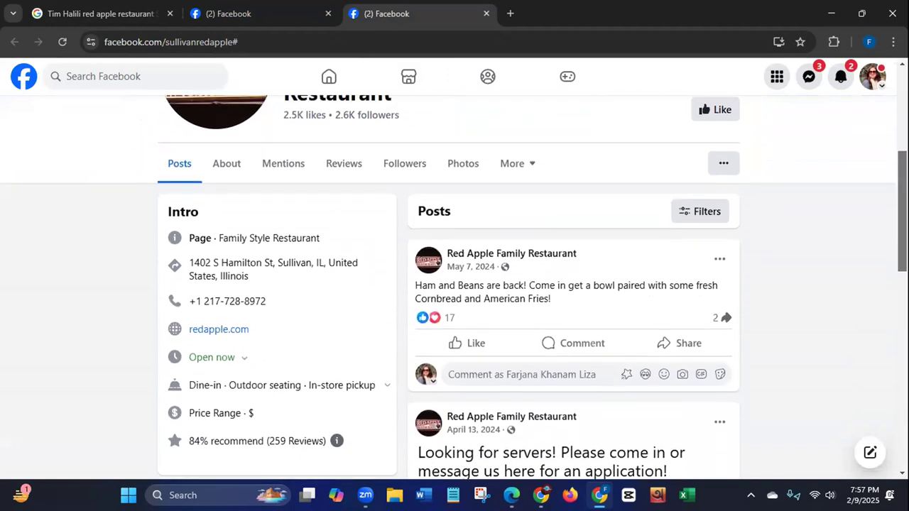
pyautogui.click(514, 154)
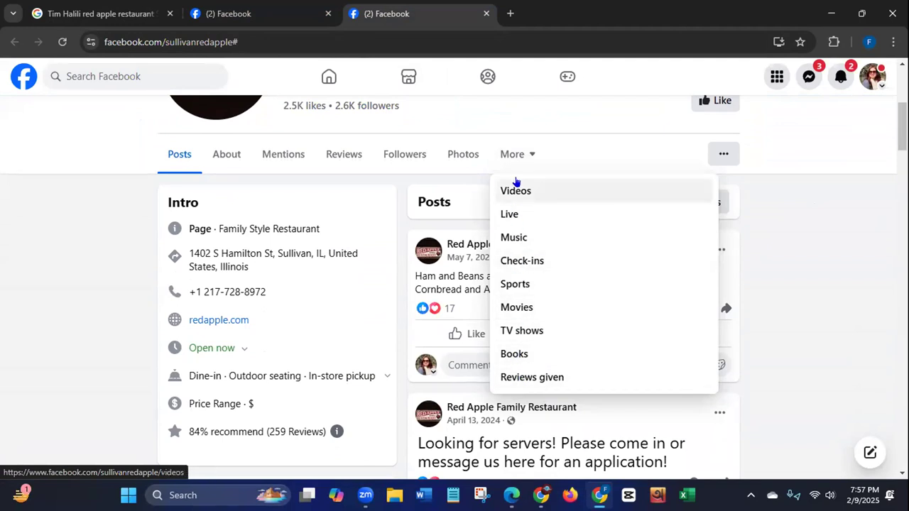
pyautogui.click(108, 258)
pyautogui.click(221, 162)
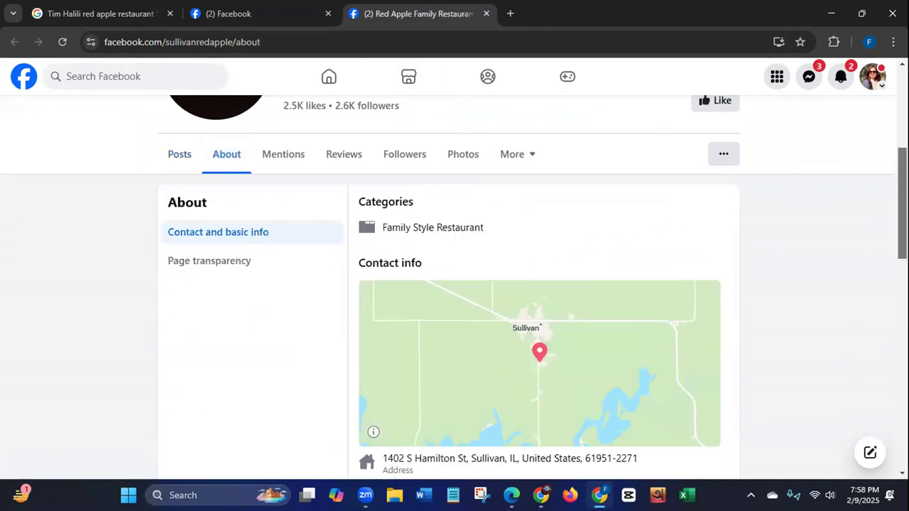
# Step: Examine the restaurant's Facebook About page, including contact info, website link, reviews, photos and videos, for an email address
pyautogui.scroll(-2, 678, 225)
pyautogui.scroll(-4, 540, 304)
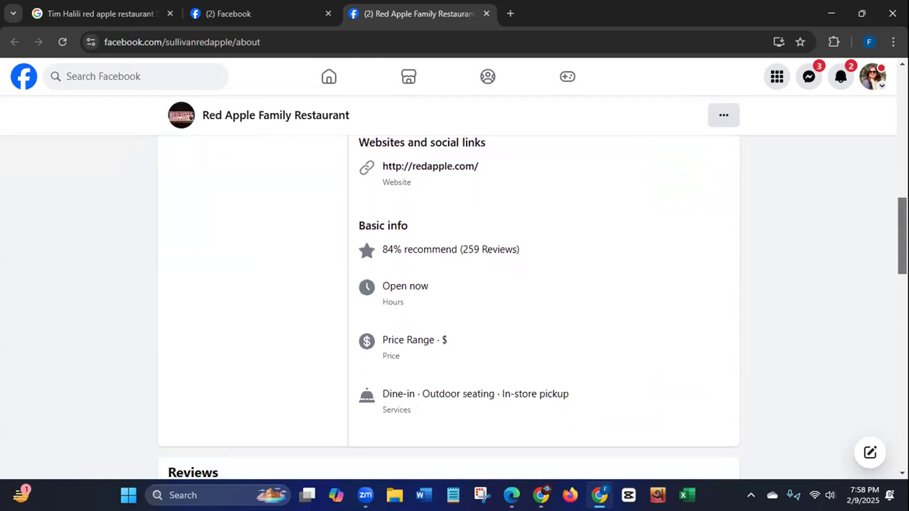
pyautogui.scroll(-2, 455, 305)
pyautogui.scroll(-6, 893, 366)
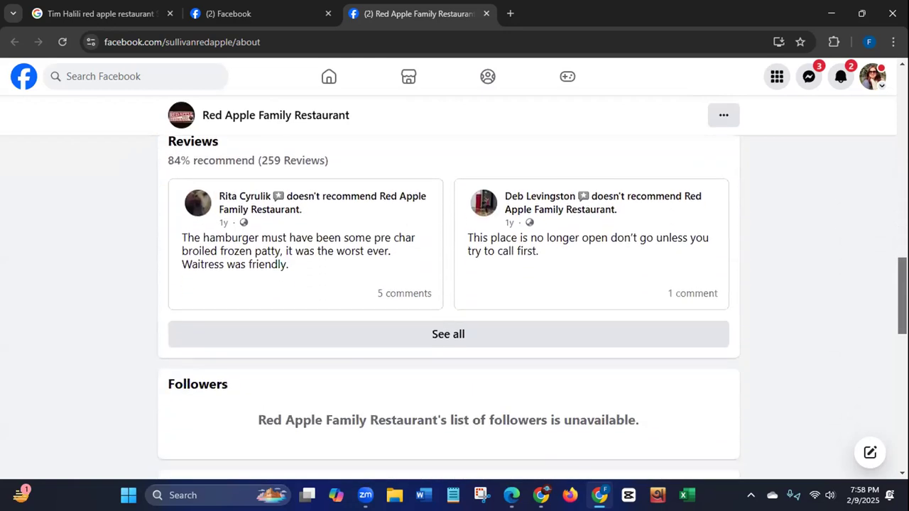
pyautogui.scroll(-7, 892, 367)
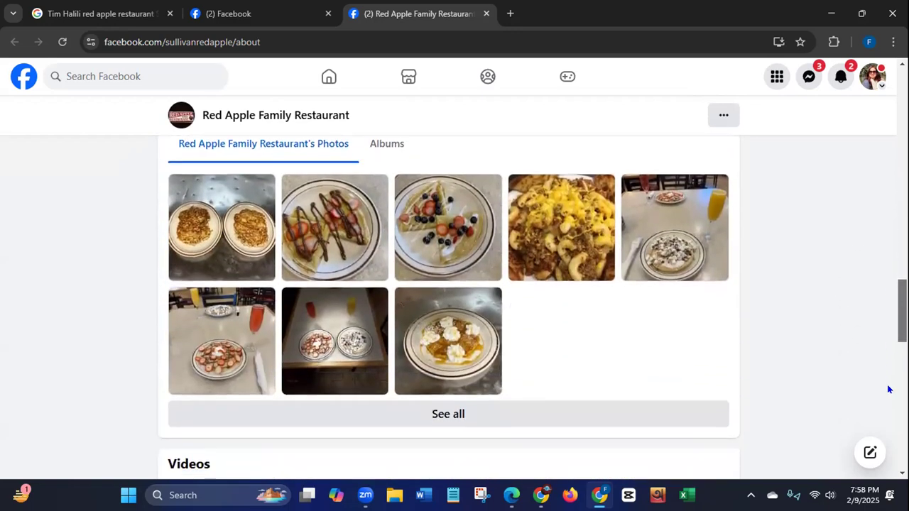
pyautogui.scroll(-5, 886, 444)
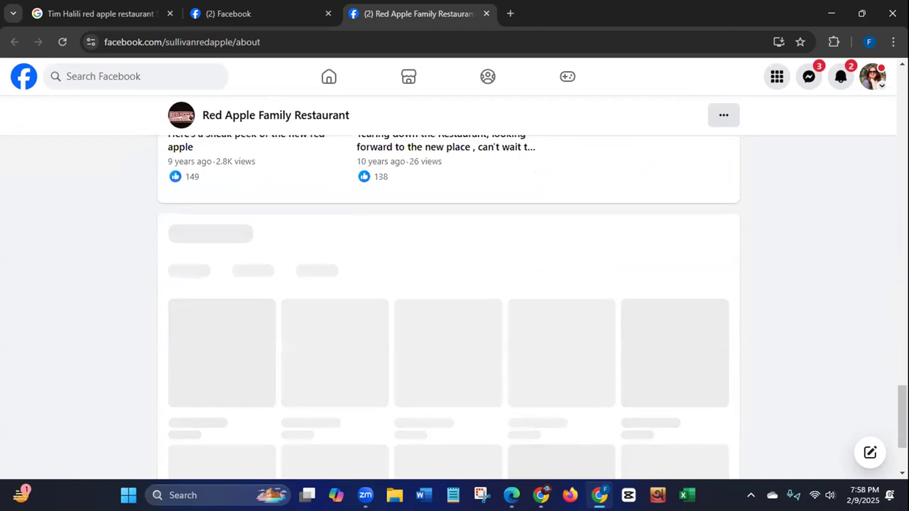
pyautogui.scroll(10, 454, 305)
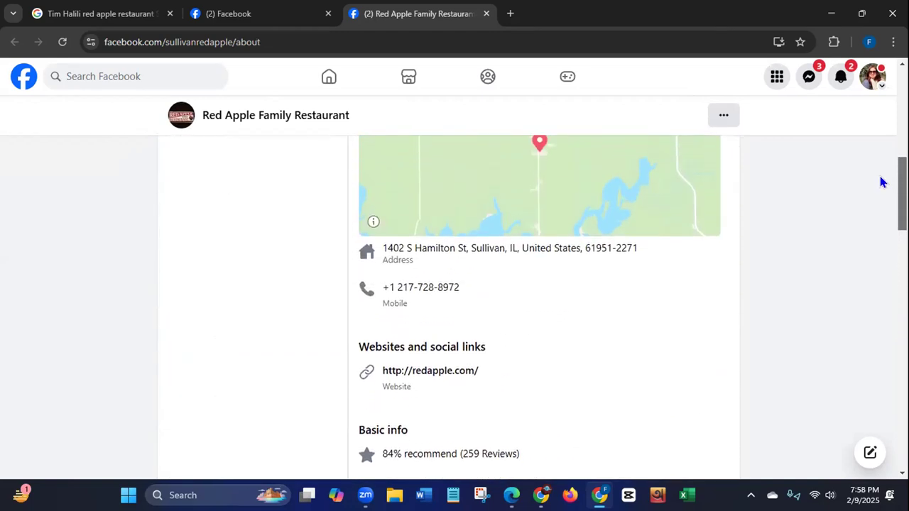
pyautogui.scroll(-1, 881, 186)
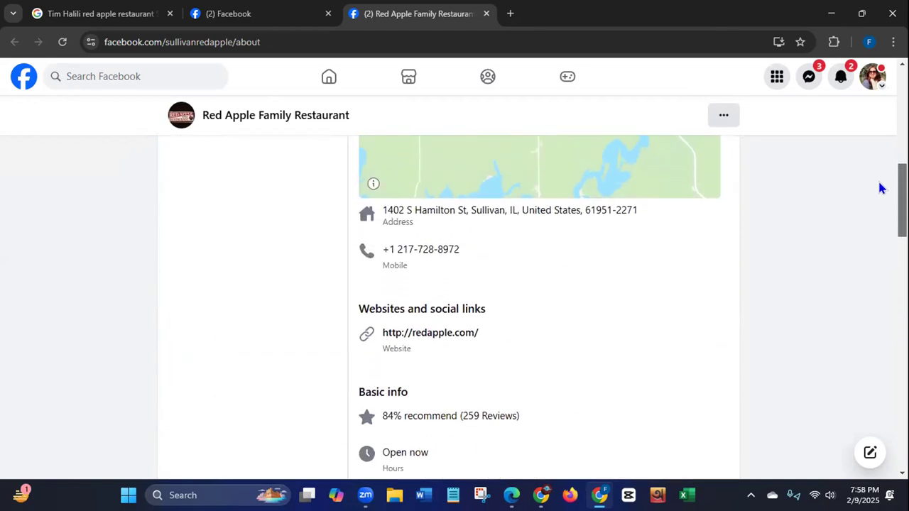
# Step: Open the redapple.com website link, dismiss the newsletter offer and look through the home page down to the footer
pyautogui.click(441, 337)
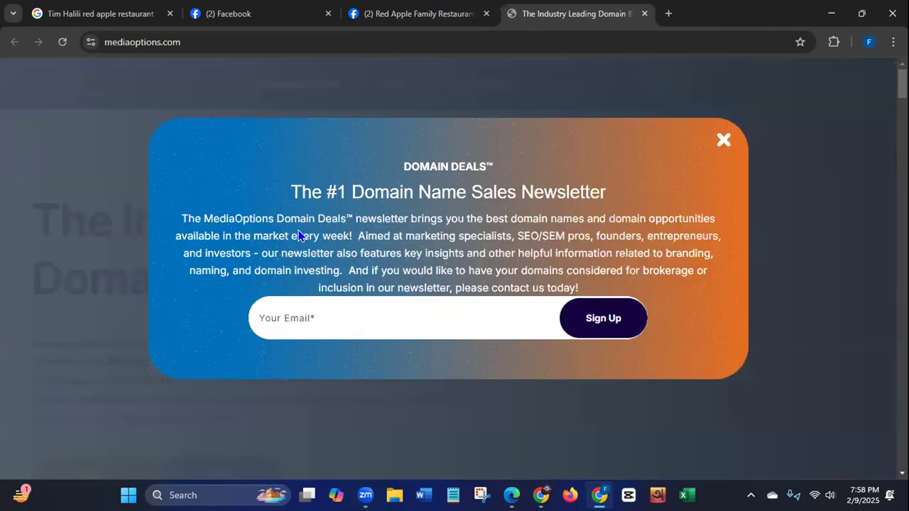
pyautogui.click(725, 139)
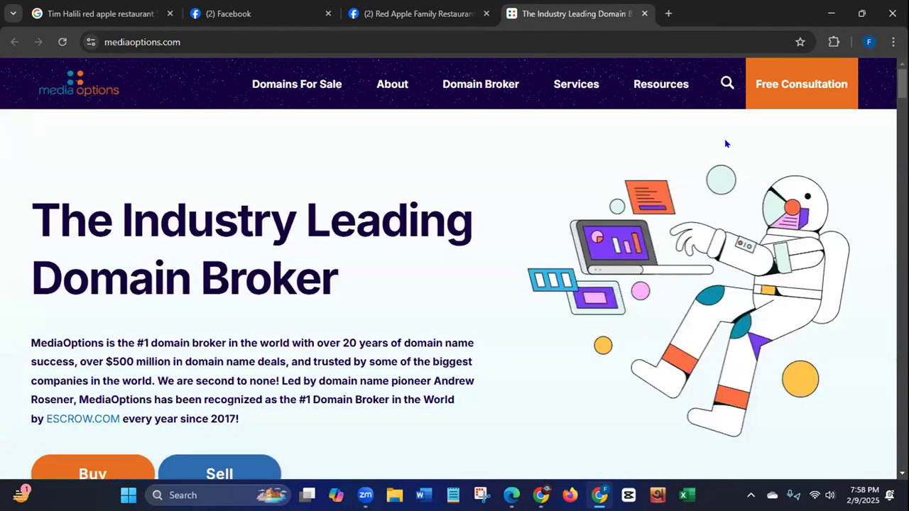
pyautogui.scroll(-15, 455, 284)
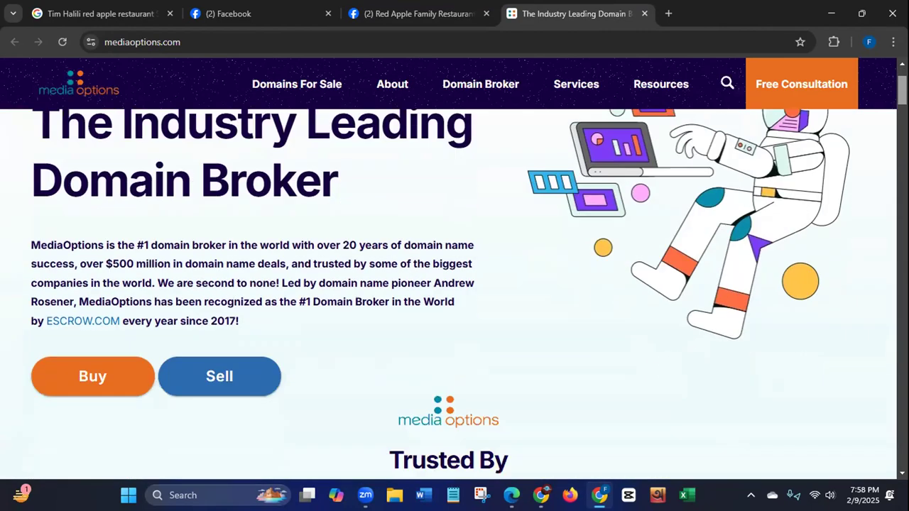
pyautogui.scroll(-20, 454, 284)
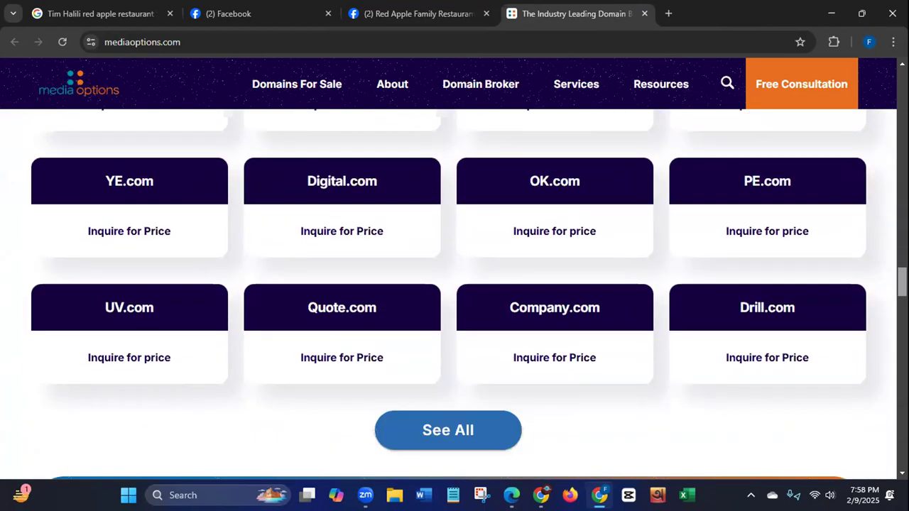
pyautogui.scroll(-15, 454, 284)
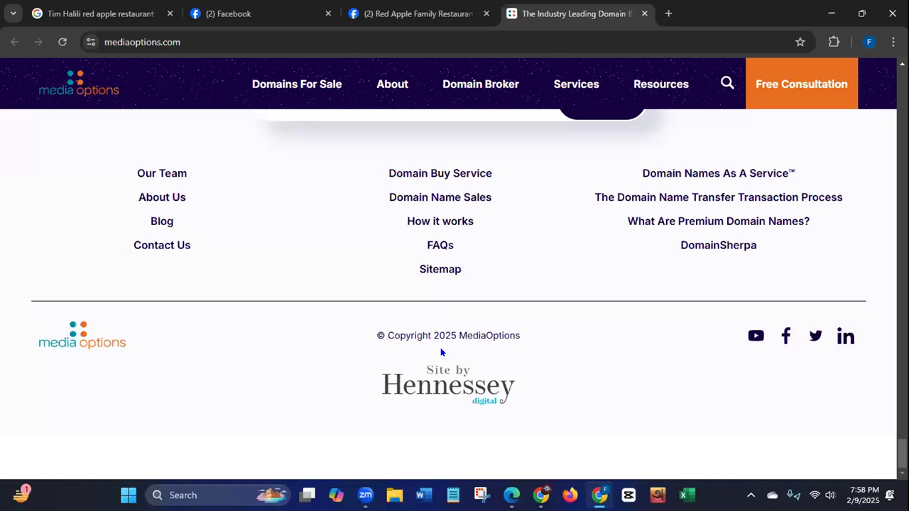
# Step: Check the website's Contact Us page for contact details and close the website's tab
pyautogui.click(181, 246)
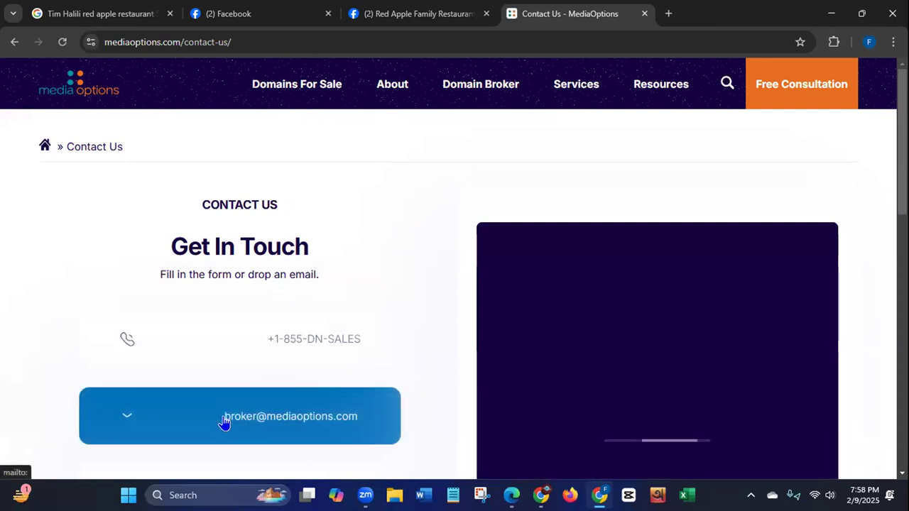
pyautogui.click(451, 455)
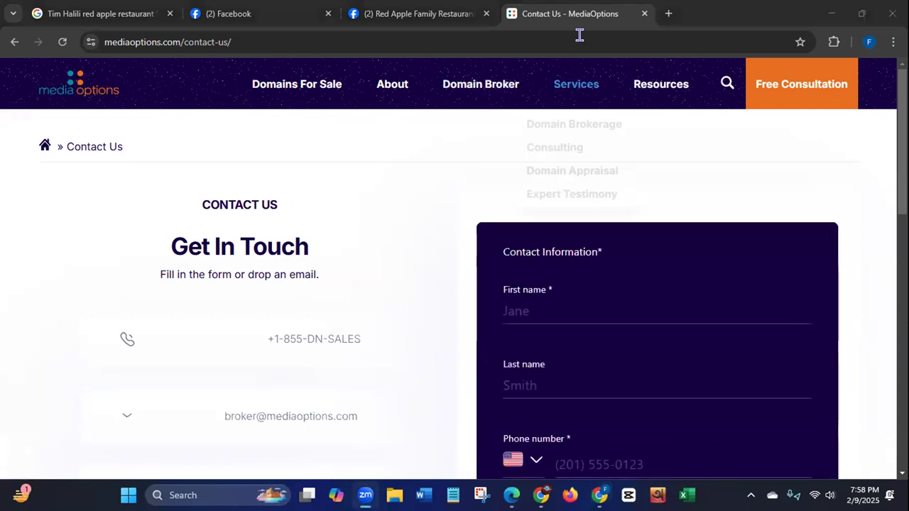
pyautogui.click(644, 14)
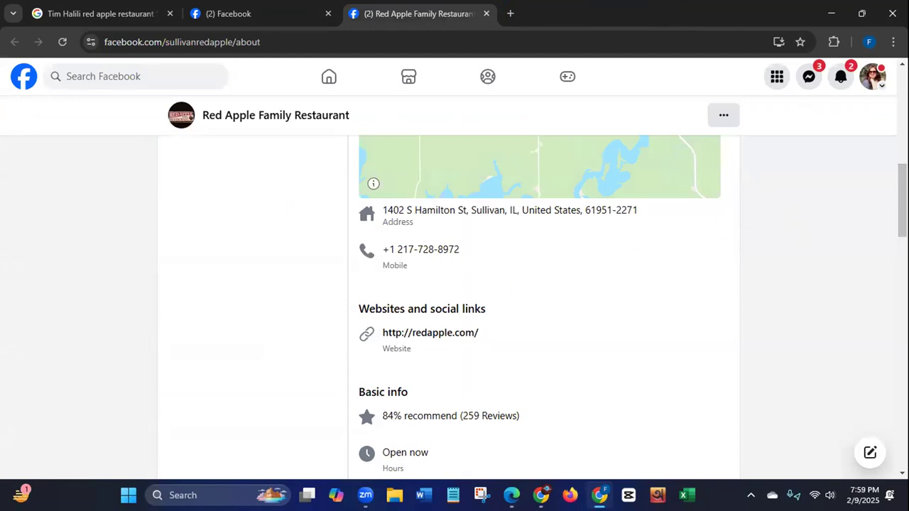
# Step: Recheck the restaurant's Facebook About page and its additional page options for any other contact details
pyautogui.scroll(-4, 454, 306)
pyautogui.scroll(-1, 455, 305)
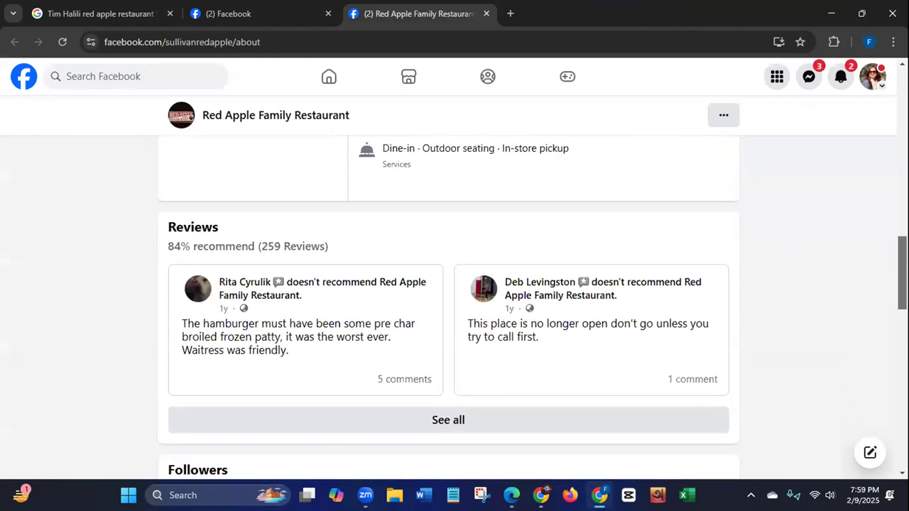
pyautogui.scroll(5, 455, 305)
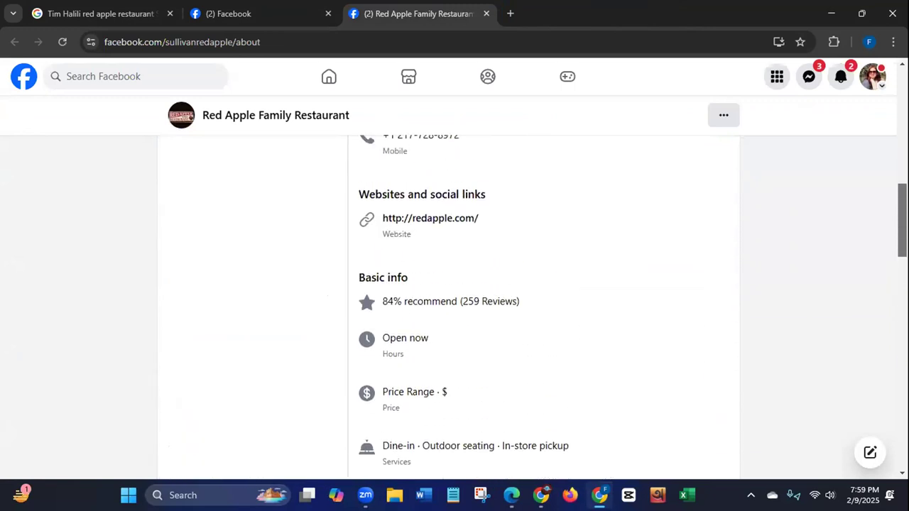
pyautogui.scroll(8, 455, 306)
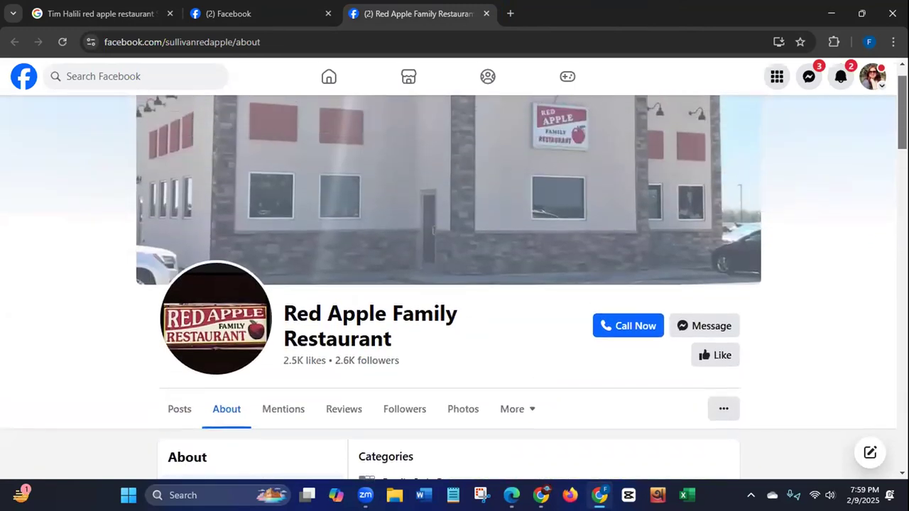
pyautogui.scroll(-4, 455, 306)
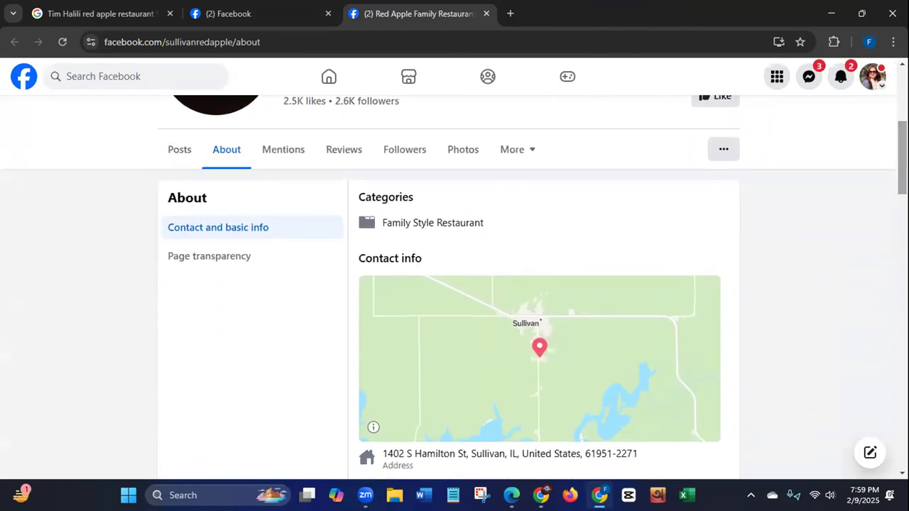
pyautogui.click(723, 152)
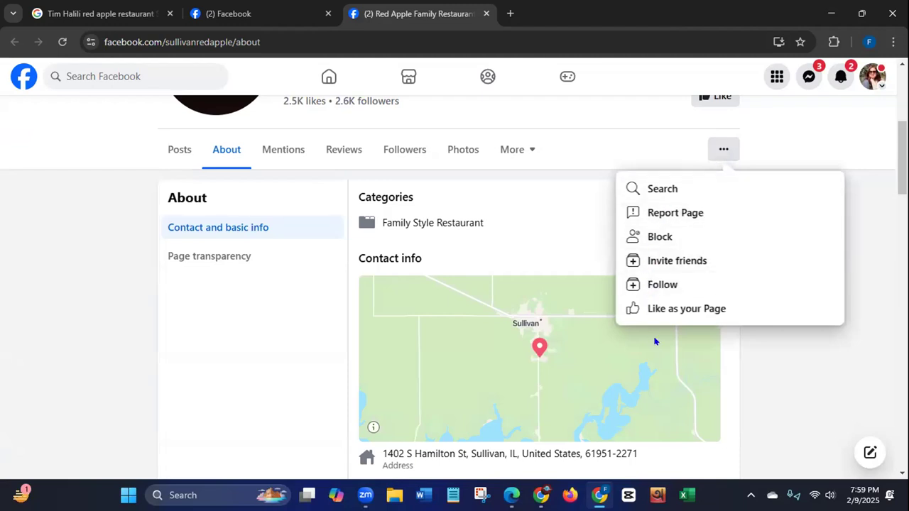
pyautogui.click(803, 366)
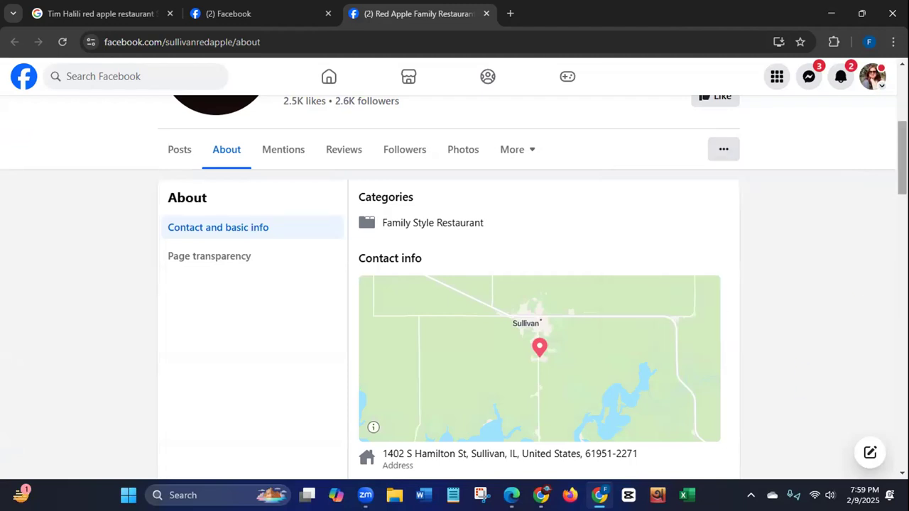
pyautogui.scroll(1, 804, 361)
pyautogui.scroll(3, 454, 284)
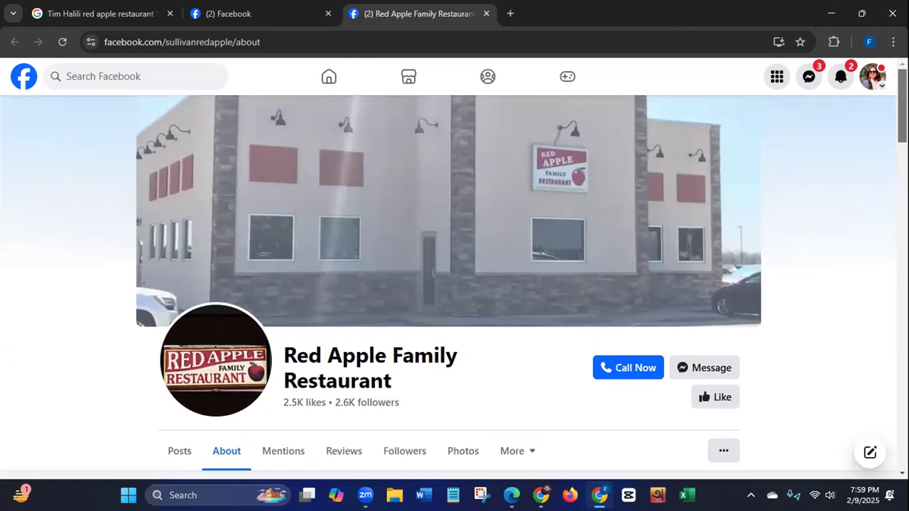
# Step: Return to the Google results for the owner and restaurant and review the listing's phone, profiles and related articles
pyautogui.click(122, 21)
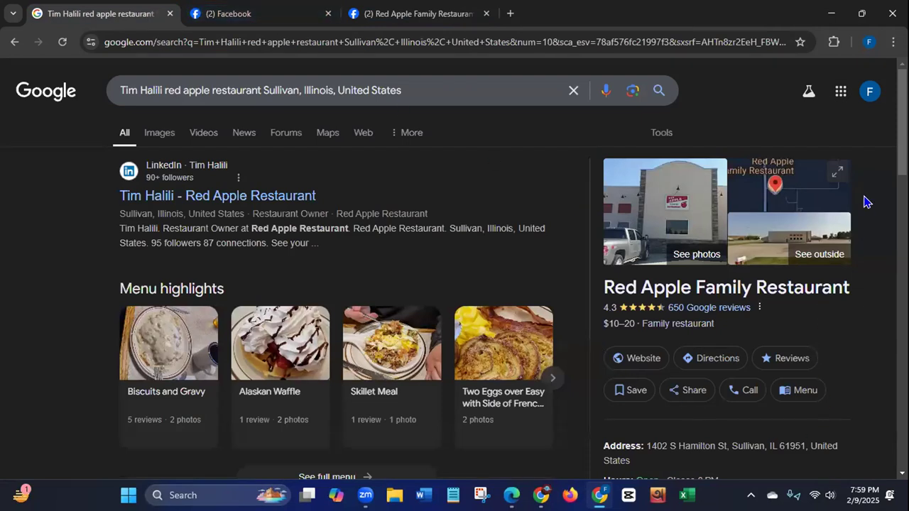
pyautogui.scroll(-2, 902, 128)
pyautogui.scroll(-3, 454, 284)
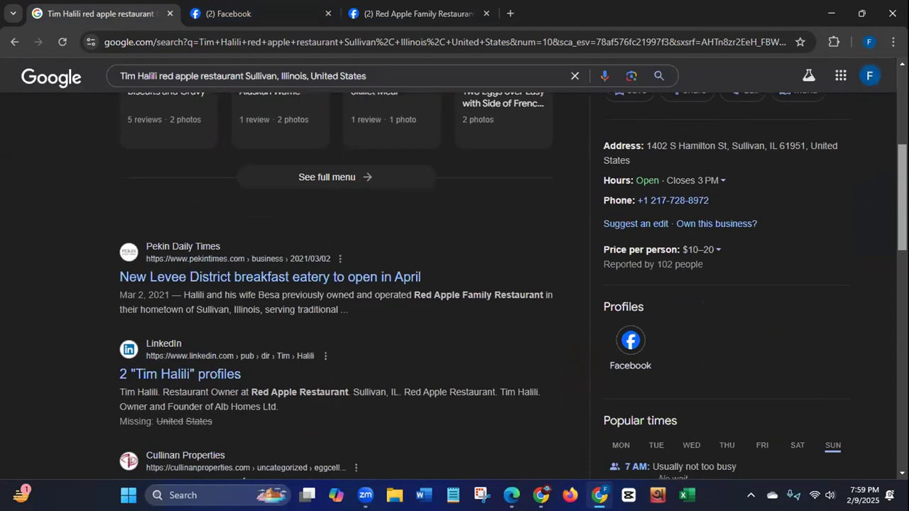
pyautogui.scroll(-1, 454, 285)
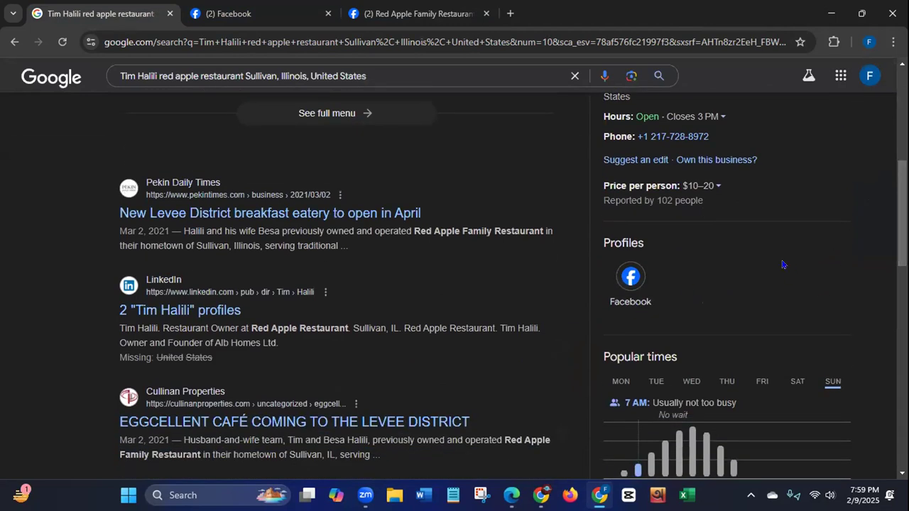
pyautogui.scroll(5, 893, 229)
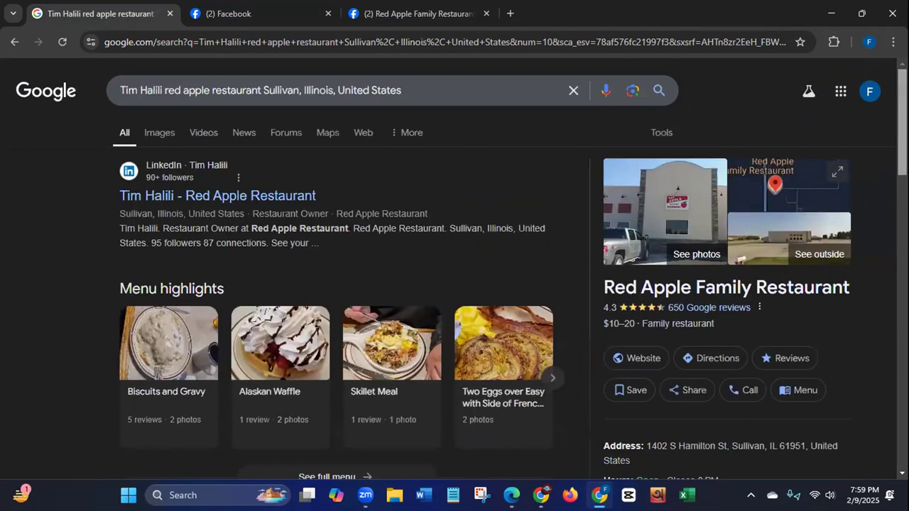
# Step: Close the Google search window and the LinkedIn profile details, and bring up the contact columns of the Restaurant Owner Leads of USA sheet
pyautogui.click(893, 13)
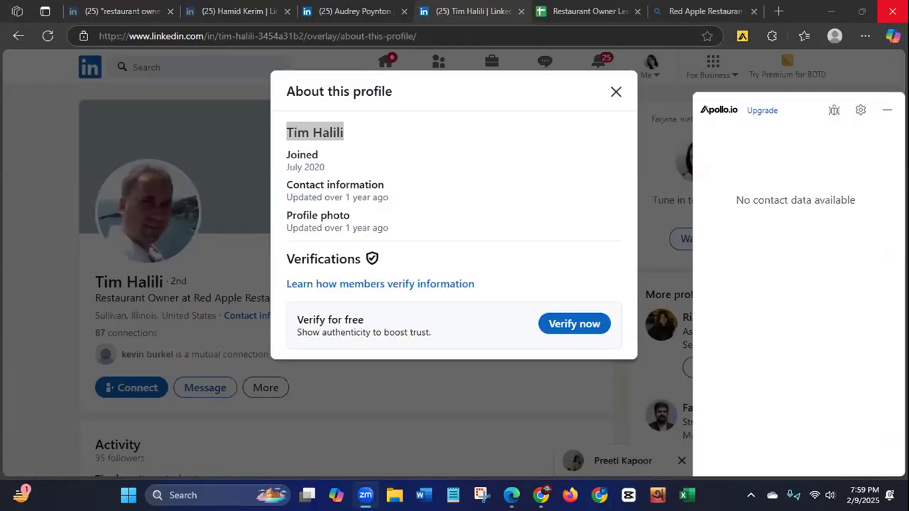
pyautogui.click(497, 402)
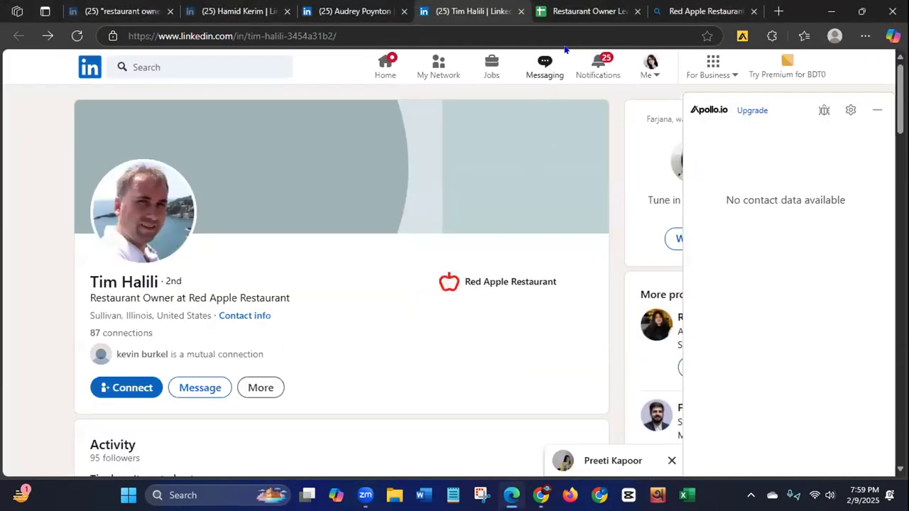
pyautogui.click(577, 16)
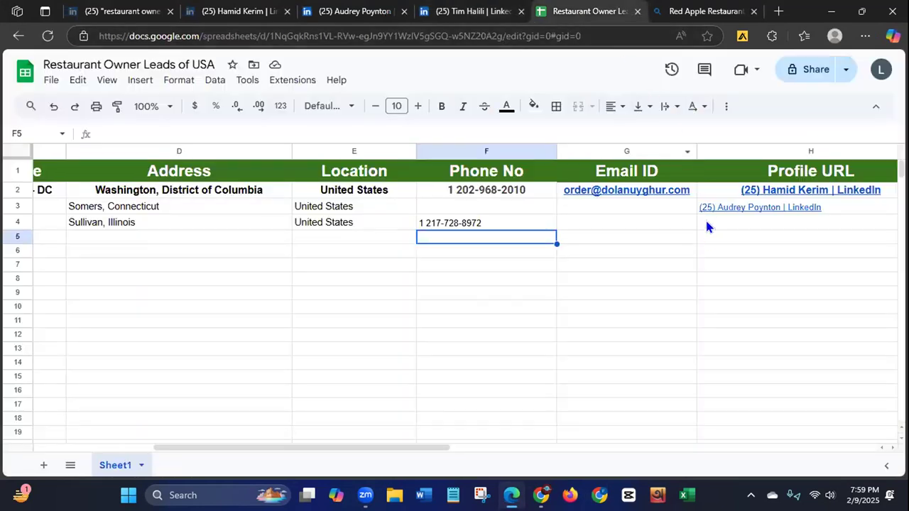
pyautogui.moveTo(346, 448); pyautogui.dragTo(353, 489)
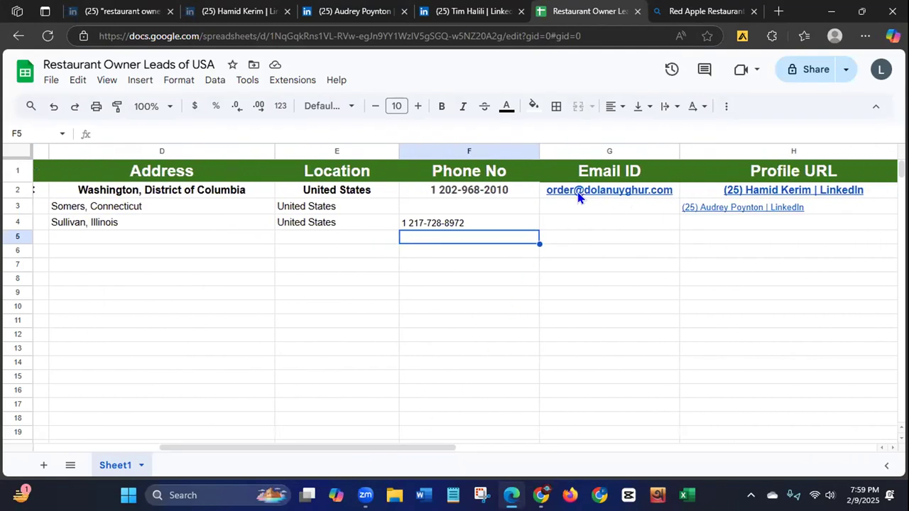
# Step: Search the web for "email verifier" in a new tab and open Verifalia's free email address validator
pyautogui.moveTo(579, 196)
pyautogui.click(779, 13)
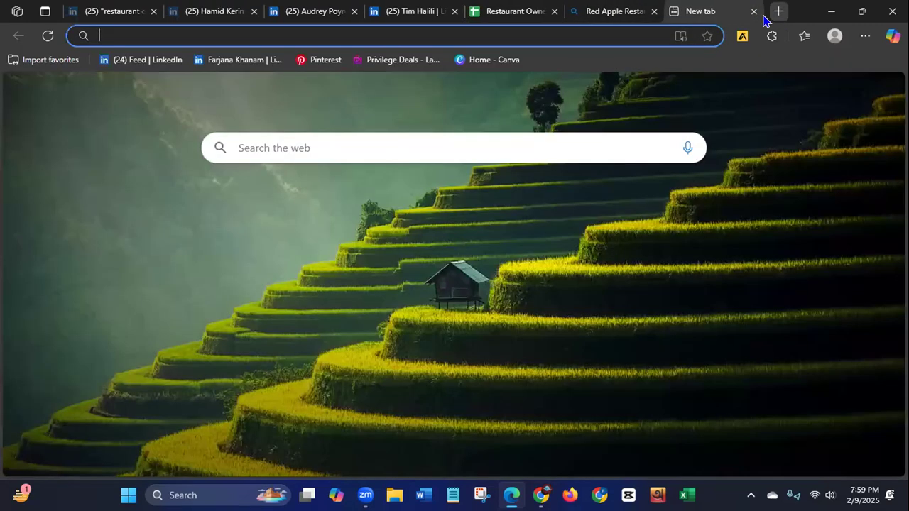
pyautogui.click(472, 29)
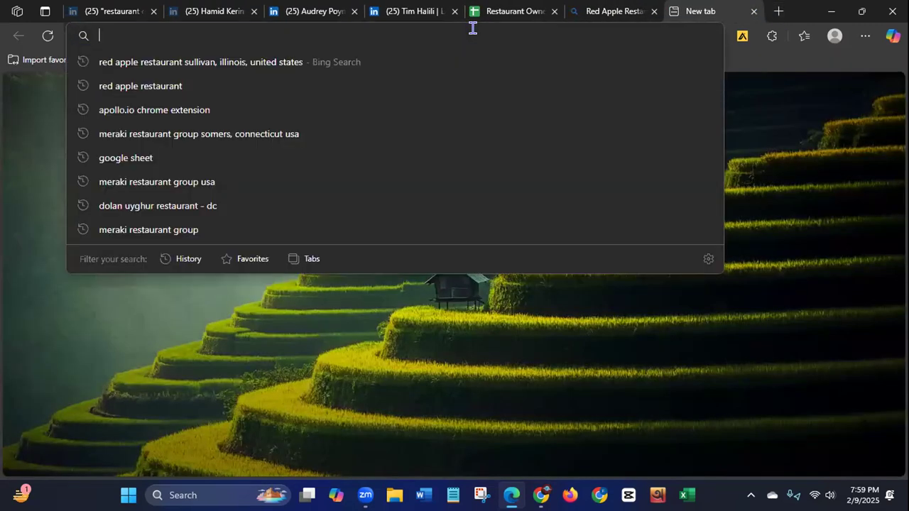
pyautogui.write('email')
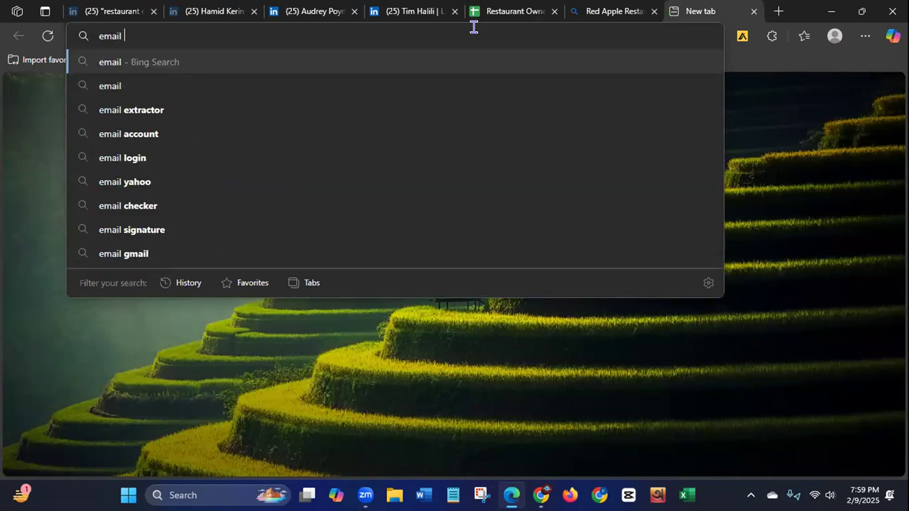
pyautogui.write(' v')
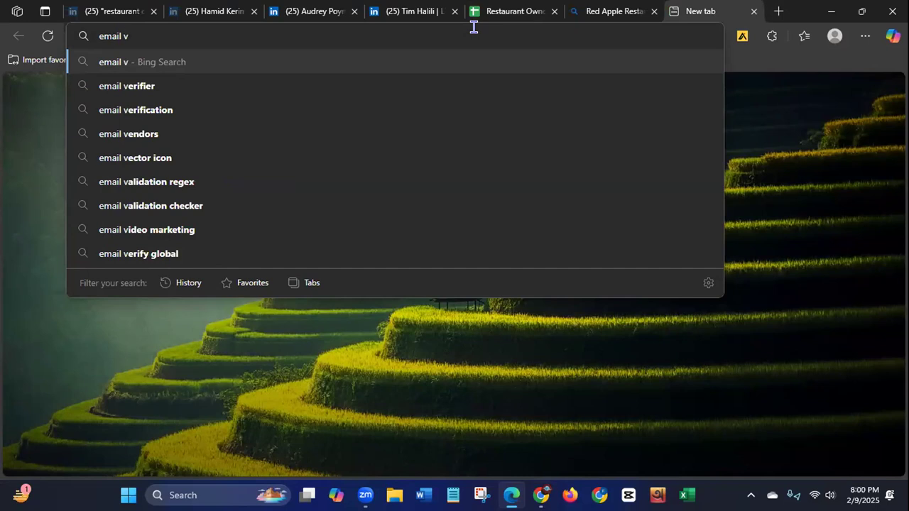
pyautogui.click(128, 88)
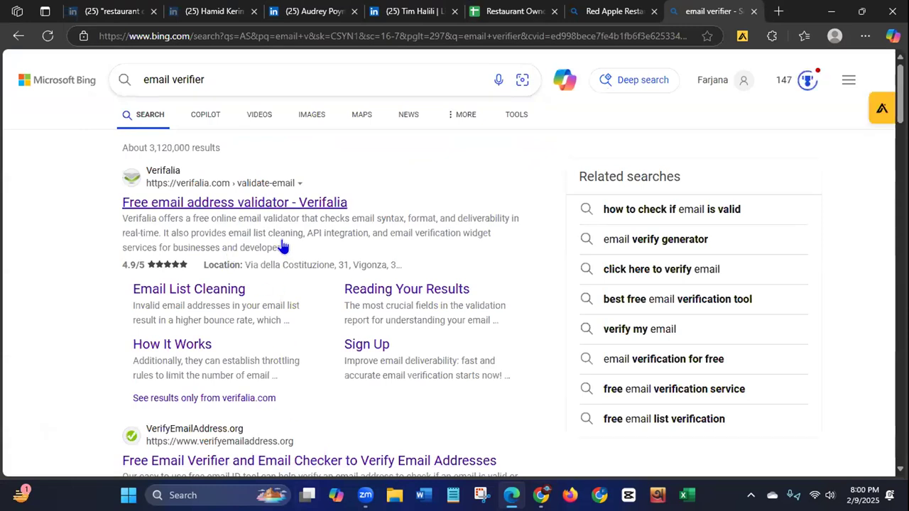
pyautogui.click(213, 205)
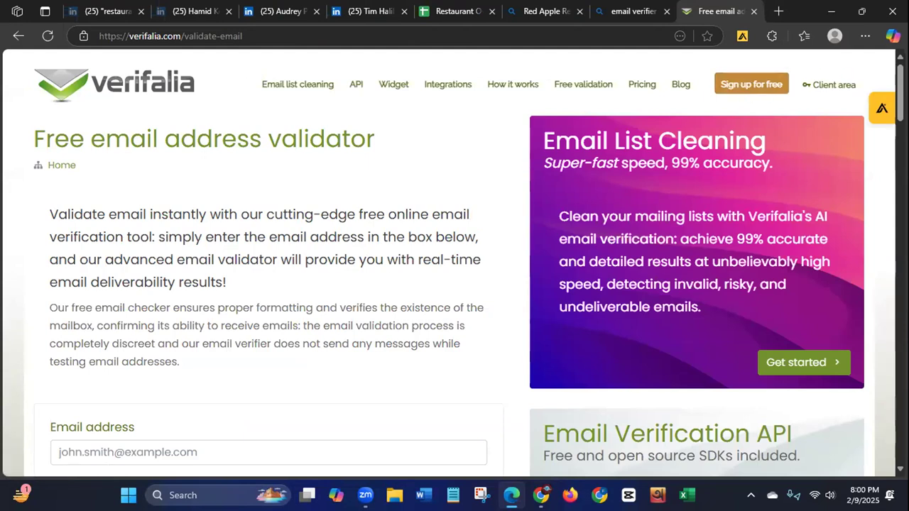
pyautogui.scroll(-5, 454, 284)
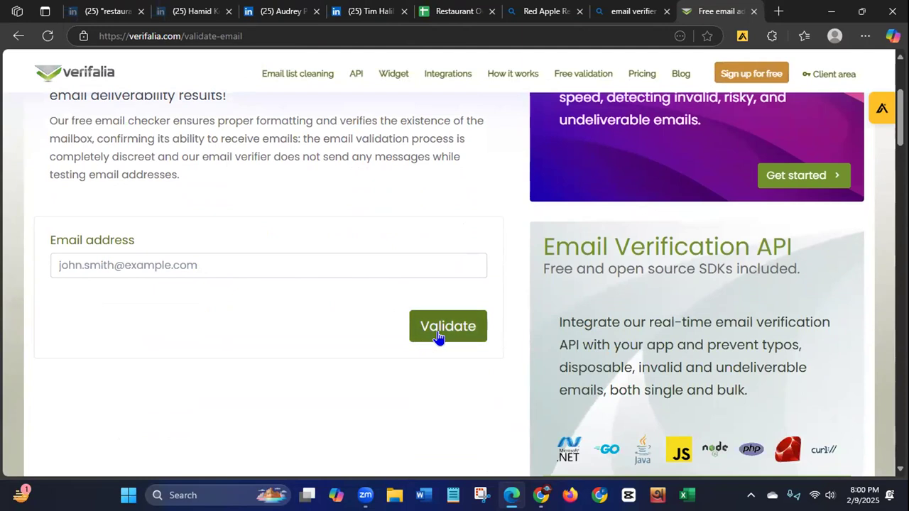
pyautogui.click(262, 264)
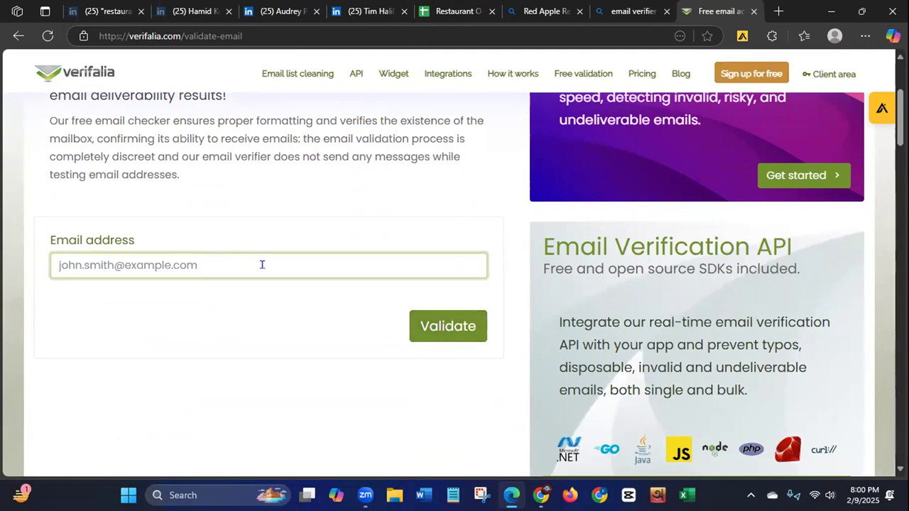
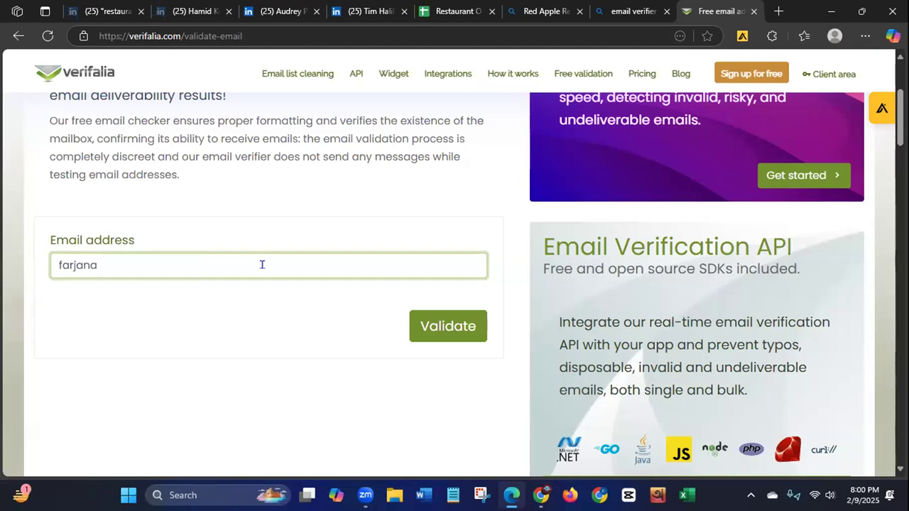
# Step: Switch to Notepad and look through the open notes for the one with the Pinterest login details and sample email addresses
pyautogui.click(454, 495)
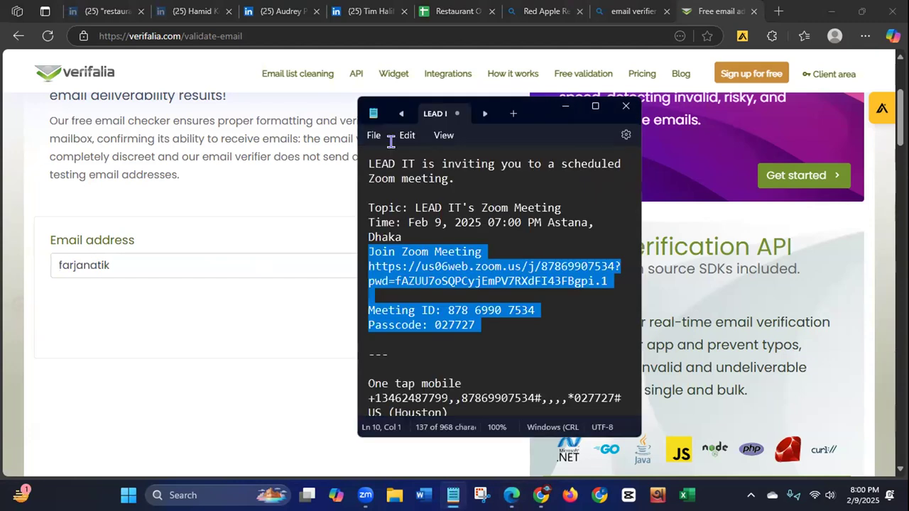
pyautogui.click(401, 113)
pyautogui.click(401, 115)
pyautogui.click(401, 115)
pyautogui.click(401, 115)
pyautogui.click(400, 115)
pyautogui.click(400, 115)
pyautogui.click(401, 115)
pyautogui.click(401, 115)
pyautogui.click(400, 115)
pyautogui.click(401, 115)
pyautogui.click(400, 115)
pyautogui.click(484, 115)
pyautogui.click(484, 115)
pyautogui.click(400, 115)
pyautogui.click(401, 115)
pyautogui.click(401, 115)
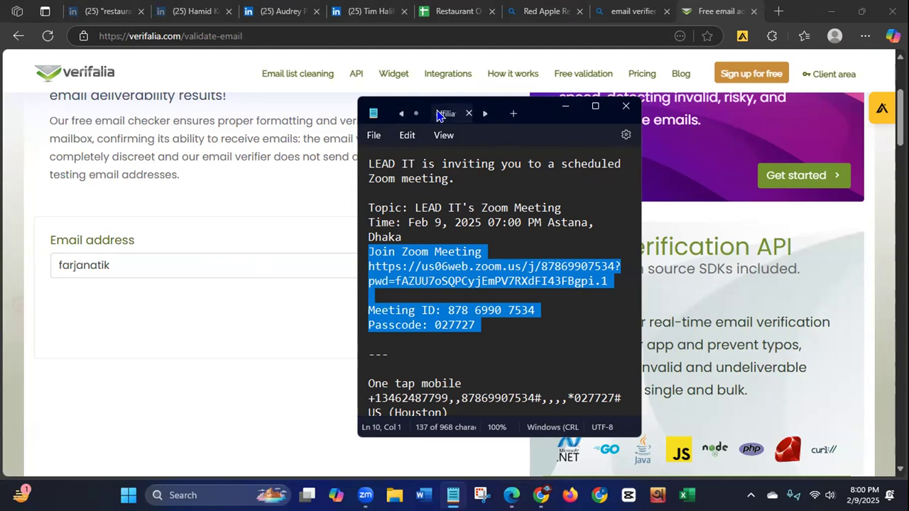
pyautogui.click(439, 115)
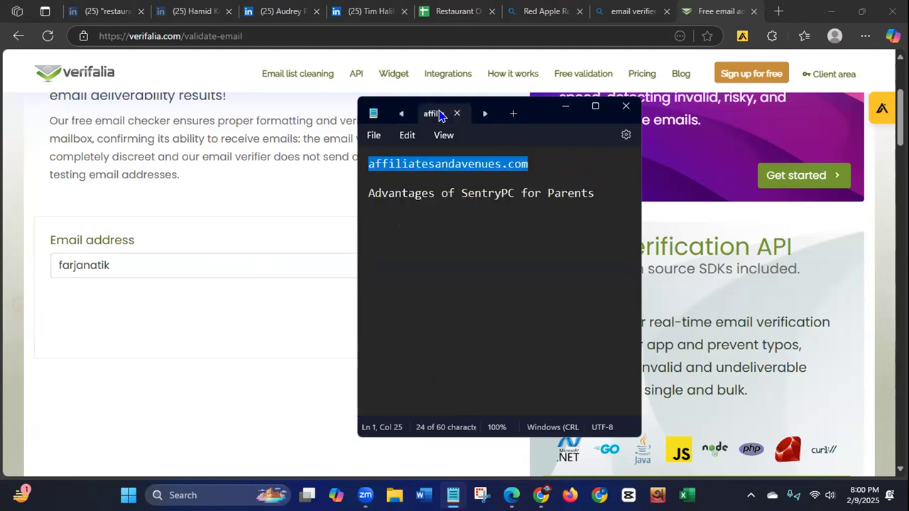
pyautogui.click(400, 115)
pyautogui.click(401, 115)
pyautogui.click(401, 116)
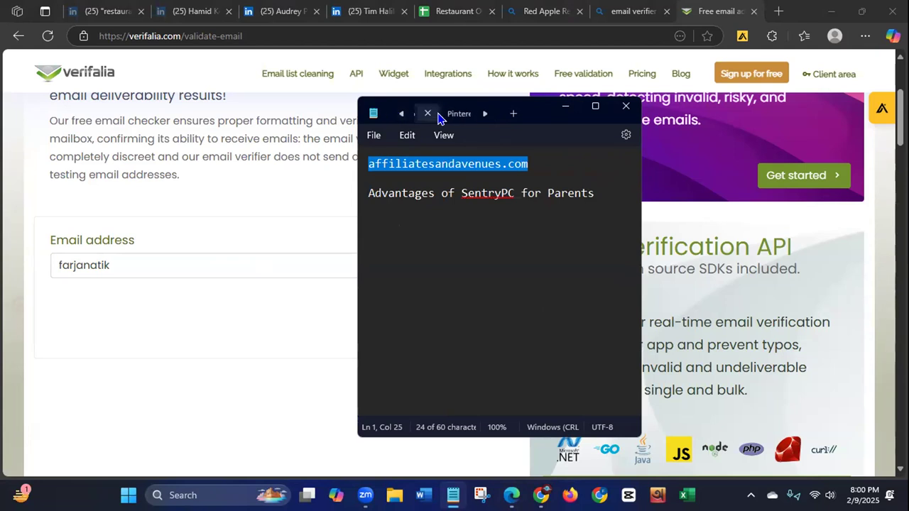
pyautogui.click(438, 117)
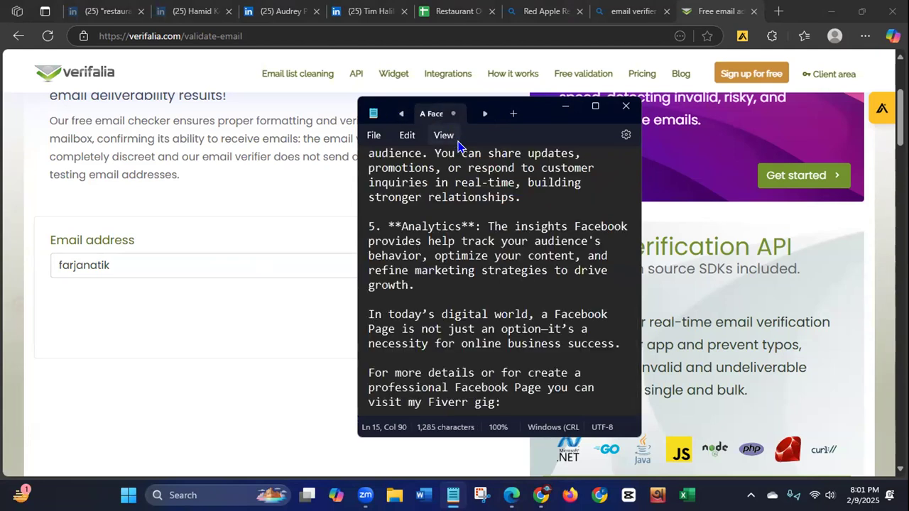
pyautogui.moveTo(635, 348); pyautogui.dragTo(622, 160)
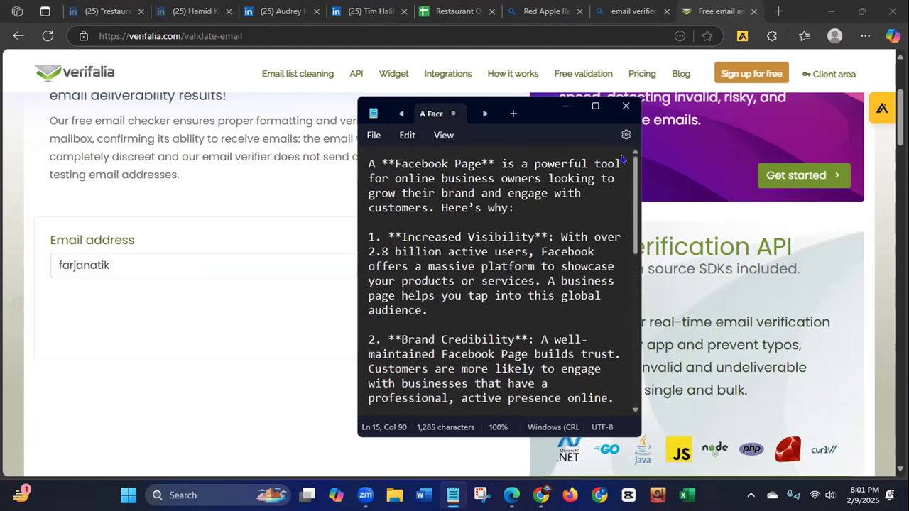
pyautogui.click(484, 114)
pyautogui.click(401, 114)
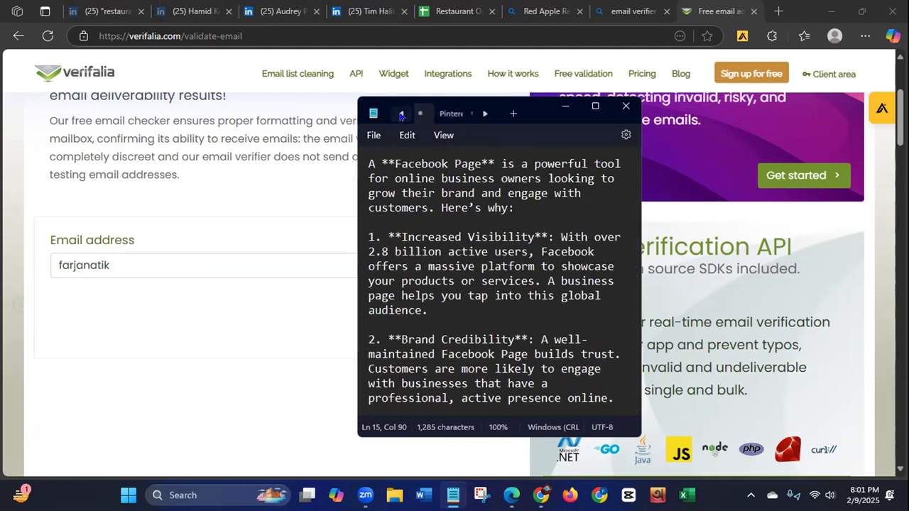
pyautogui.click(442, 114)
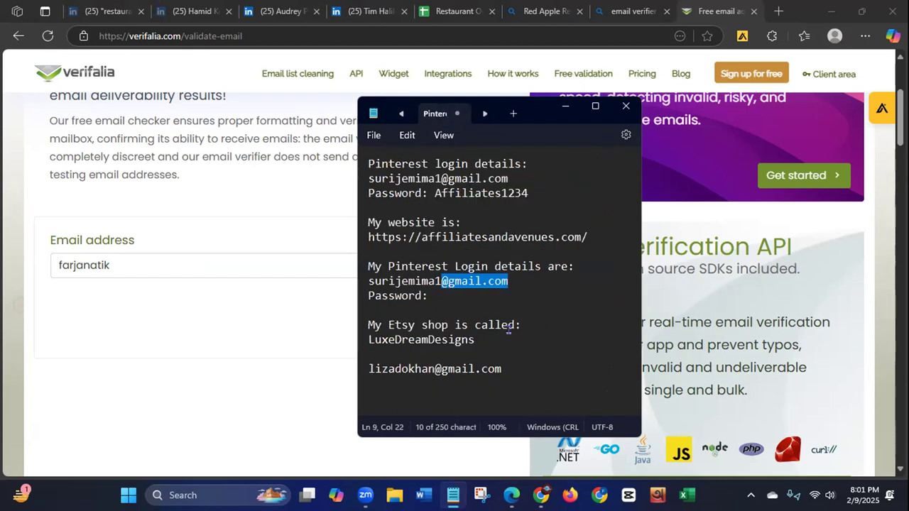
# Step: Copy the email address under "My Pinterest Login details are" from the note and close Notepad
pyautogui.moveTo(368, 277); pyautogui.dragTo(510, 282)
pyautogui.hotkey('ctrl', 'c')
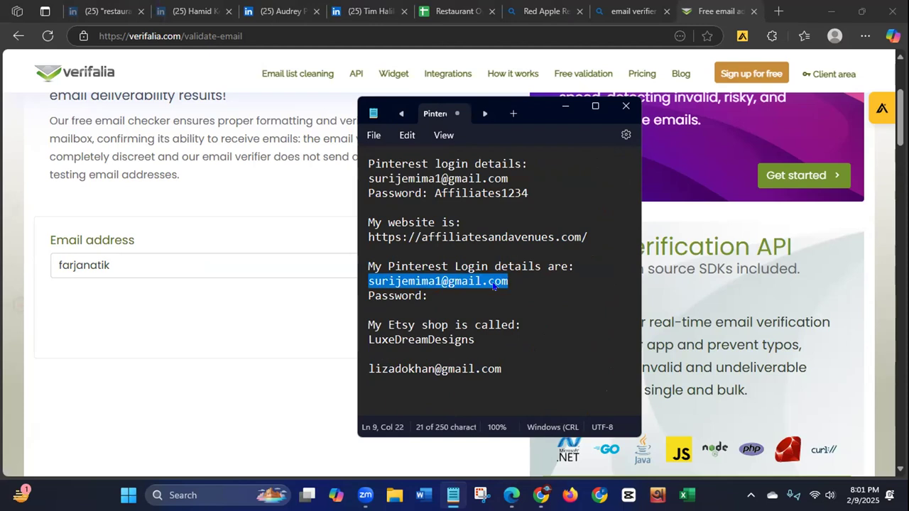
pyautogui.rightClick(494, 285)
pyautogui.click(526, 99)
pyautogui.click(624, 108)
pyautogui.moveTo(115, 265); pyautogui.dragTo(37, 269)
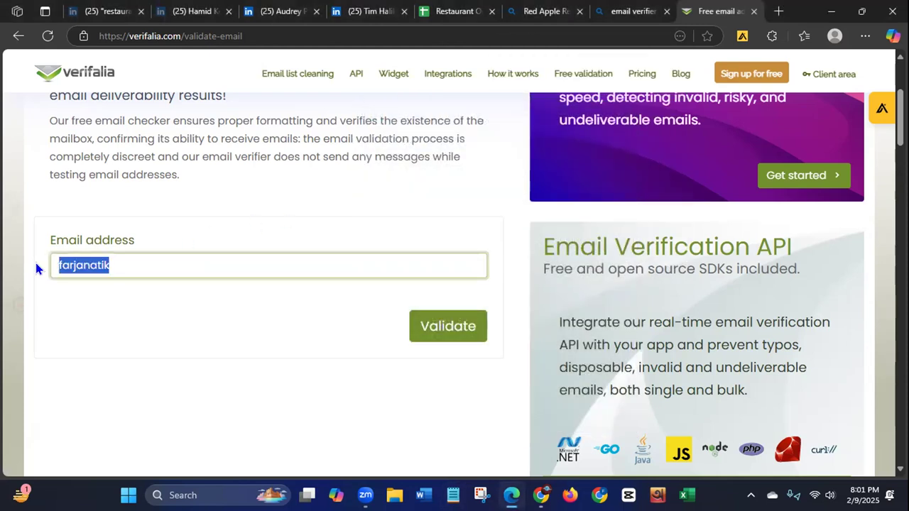
pyautogui.press('BackSpace')
pyautogui.hotkey('ctrl', 'v')
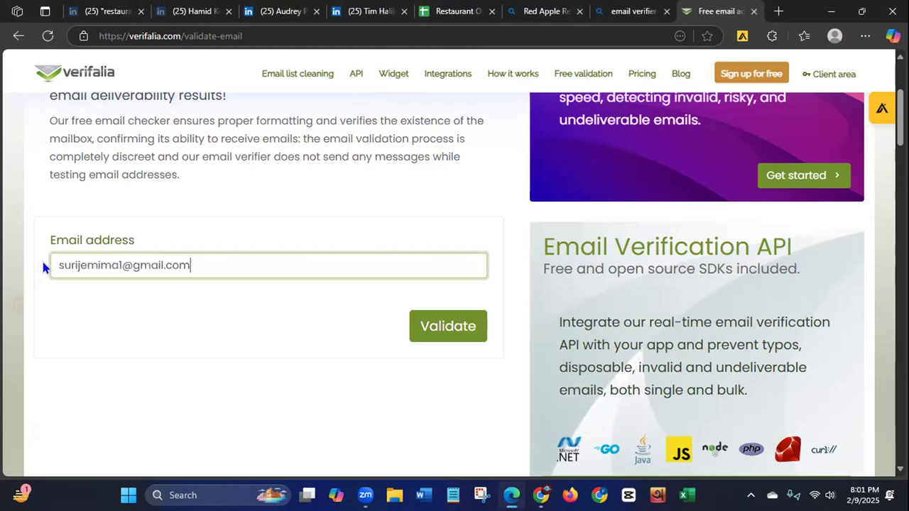
pyautogui.click(456, 336)
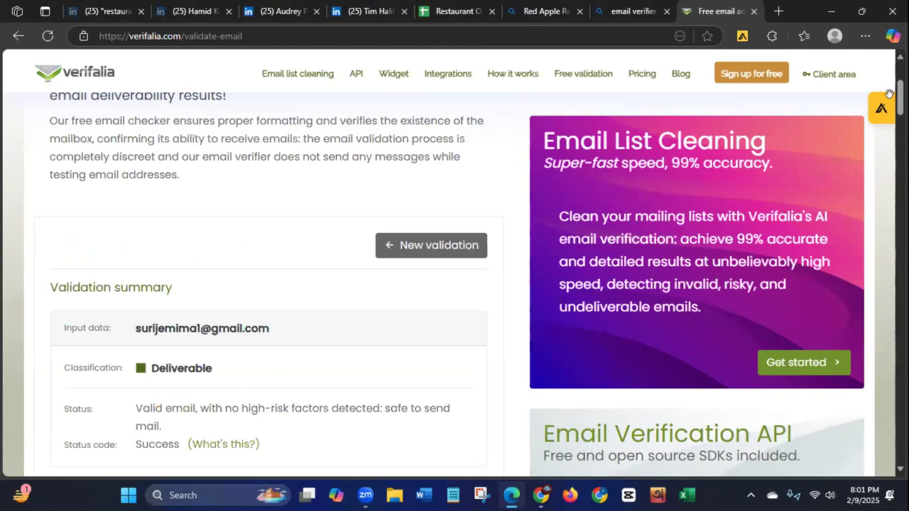
pyautogui.scroll(-3, 198, 424)
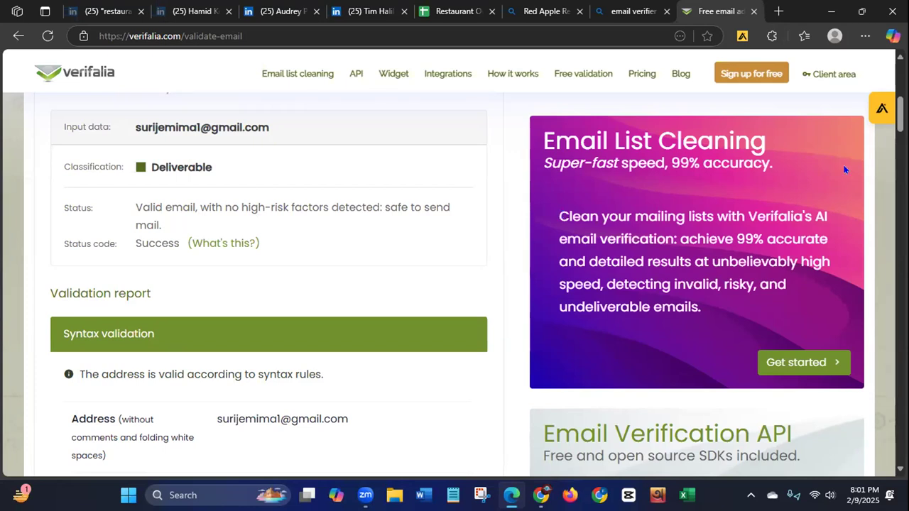
pyautogui.scroll(3, 268, 285)
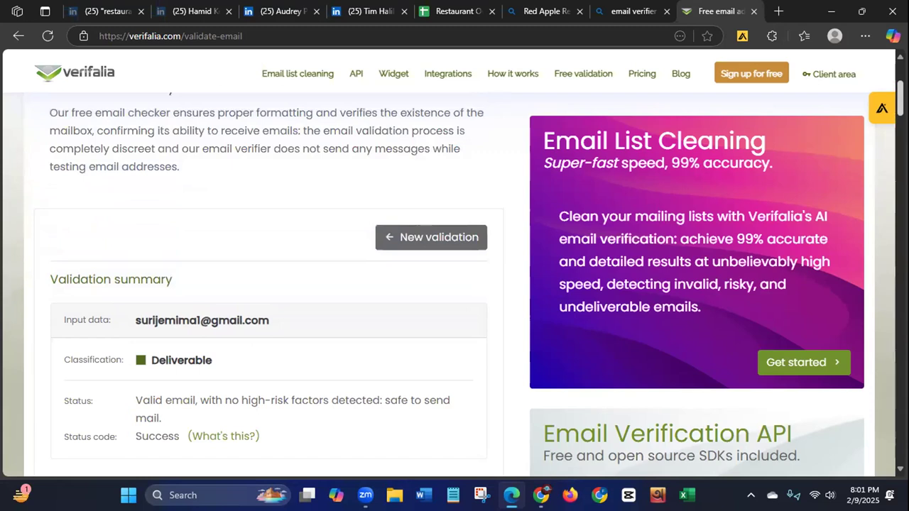
pyautogui.scroll(-5, 269, 284)
pyautogui.scroll(6, 268, 284)
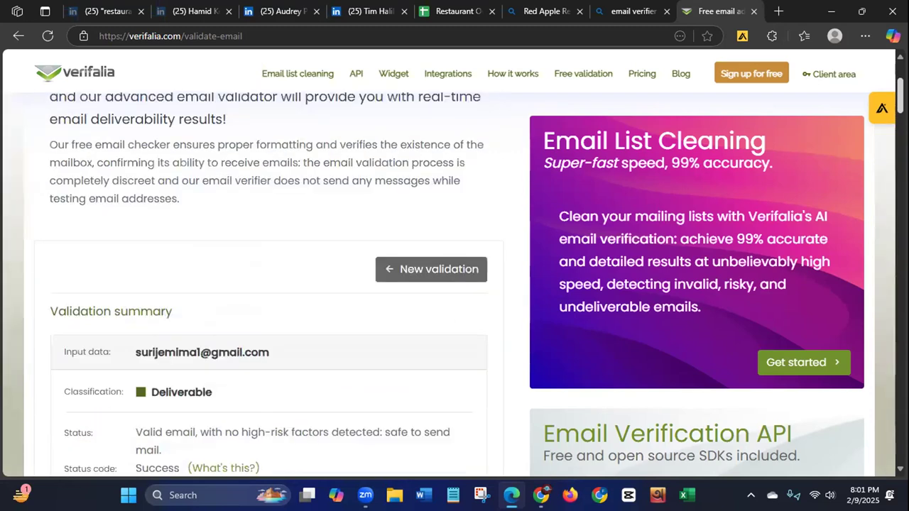
# Step: Copy the email link from cell G2 of the Restaurant Owner Leads of USA sheet and start a new validation in Verifalia
pyautogui.click(451, 14)
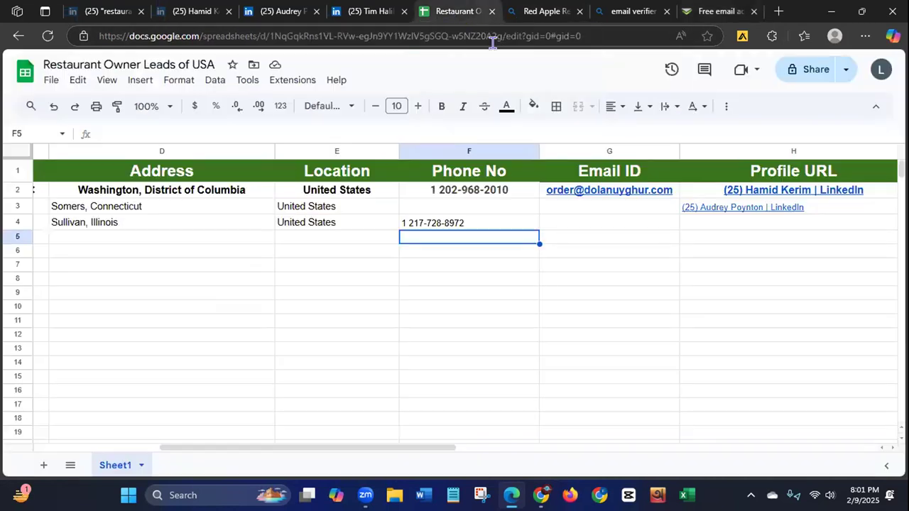
pyautogui.click(675, 191)
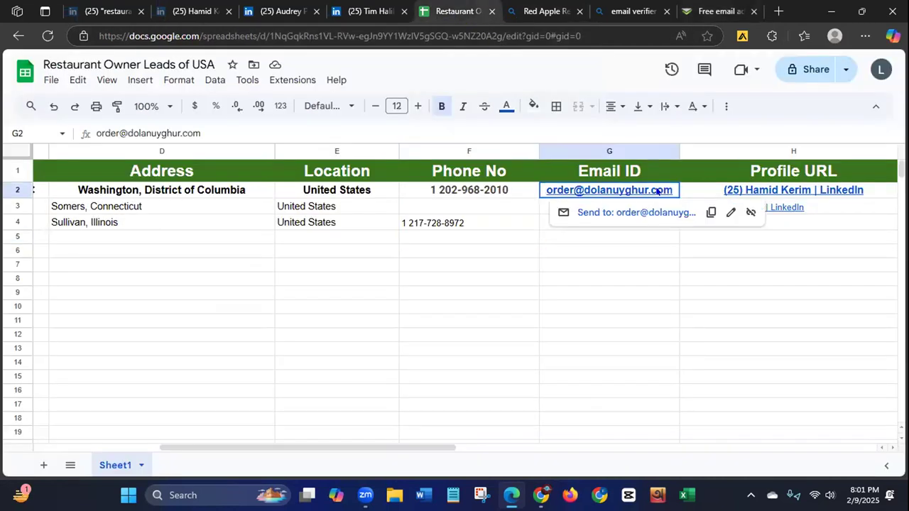
pyautogui.click(707, 212)
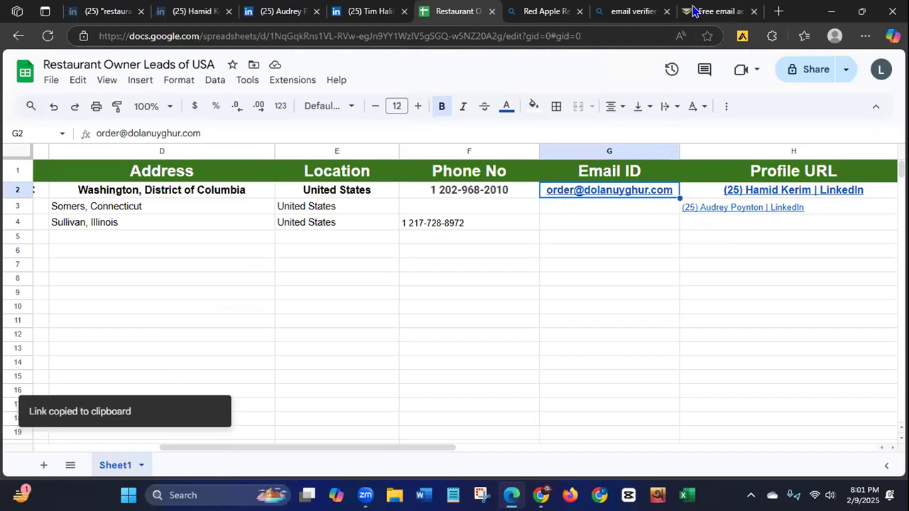
pyautogui.click(709, 12)
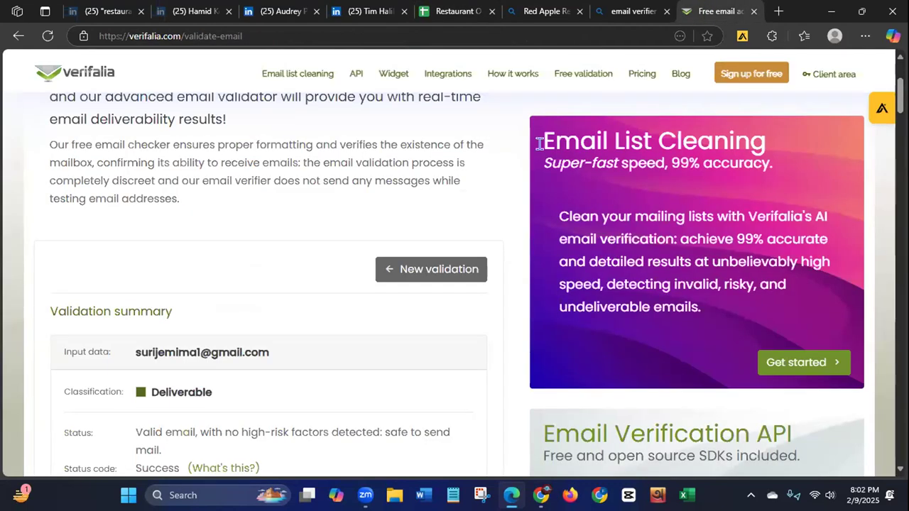
pyautogui.click(410, 269)
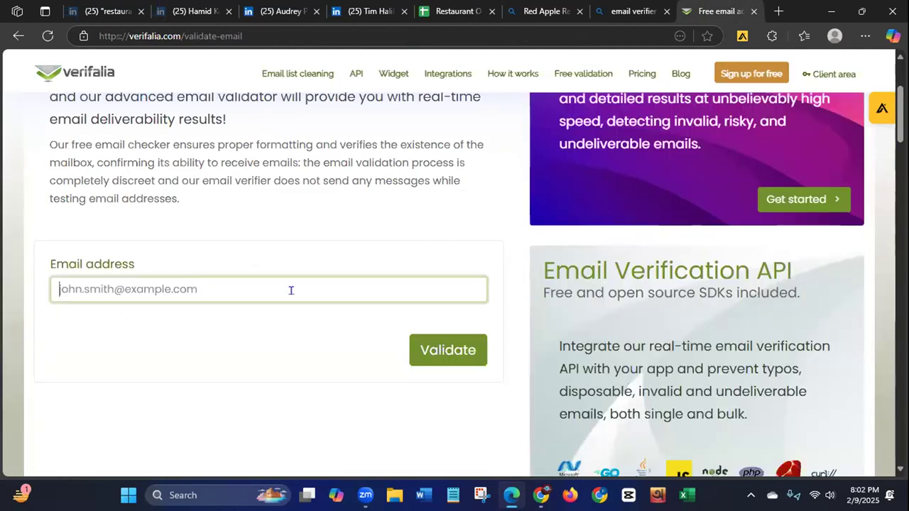
# Step: Try the copied link from the sheet in the email address field and clear the entry
pyautogui.hotkey('ctrl', 'v')
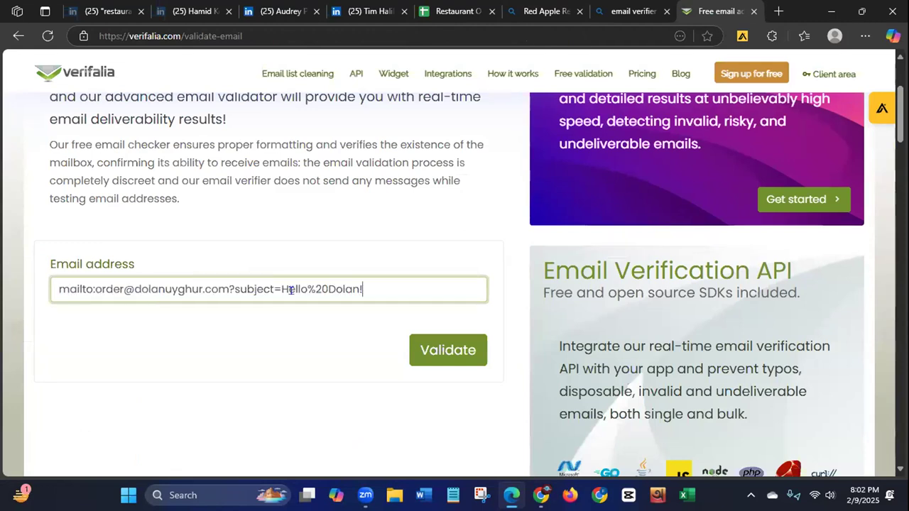
pyautogui.press('BackSpace')
pyautogui.press('BackSpace')
pyautogui.press('BackSpace')
pyautogui.press('BackSpace')
pyautogui.press('BackSpace')
pyautogui.press('BackSpace')
pyautogui.press('BackSpace')
pyautogui.press('BackSpace')
pyautogui.press('BackSpace')
pyautogui.press('BackSpace')
pyautogui.press('BackSpace')
pyautogui.press('BackSpace')
pyautogui.press('BackSpace')
pyautogui.press('BackSpace')
pyautogui.press('BackSpace')
pyautogui.press('BackSpace')
pyautogui.press('BackSpace')
pyautogui.press('BackSpace')
pyautogui.press('BackSpace')
pyautogui.press('BackSpace')
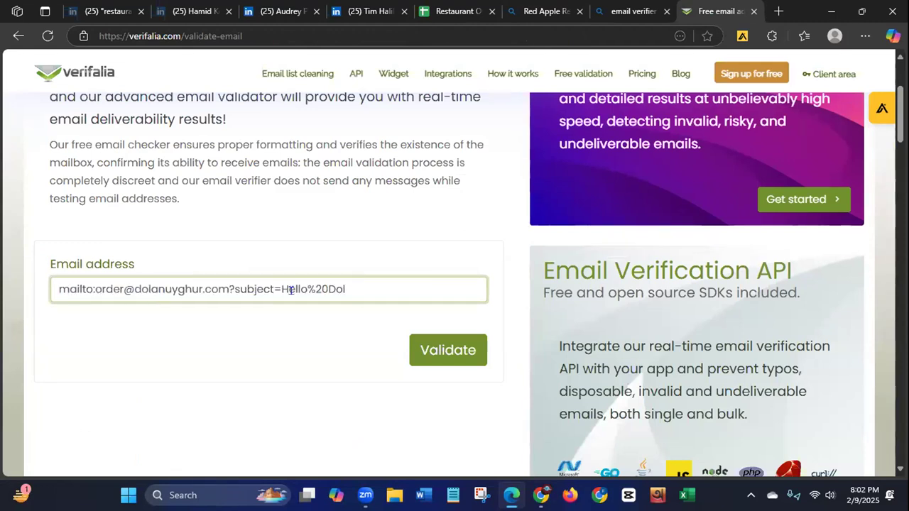
pyautogui.press('BackSpace')
pyautogui.press('BackSpace')
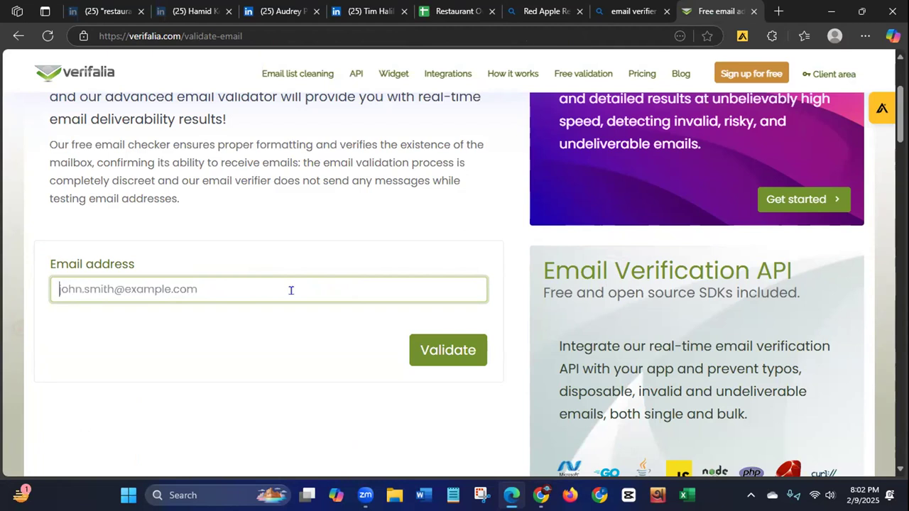
# Step: Recheck the email link in cell G2 of the restaurant leads sheet and return to the Verifalia validator
pyautogui.click(451, 12)
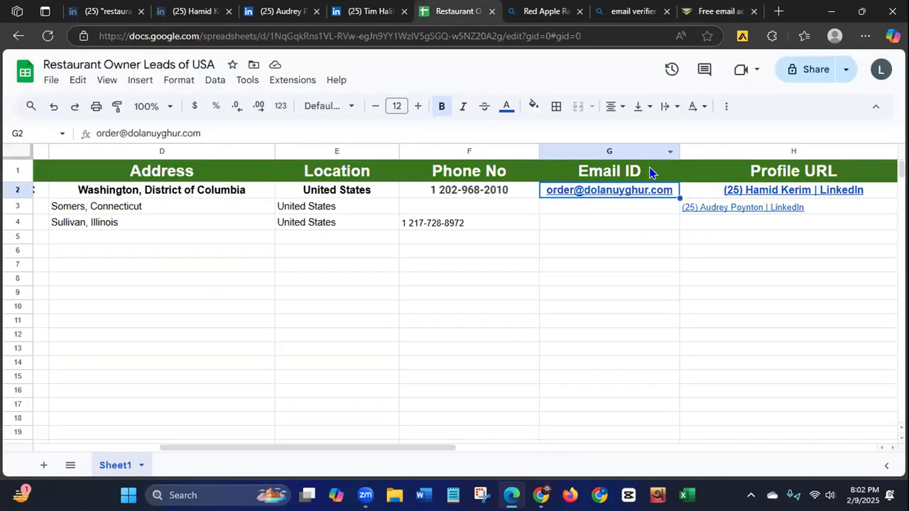
pyautogui.moveTo(668, 191)
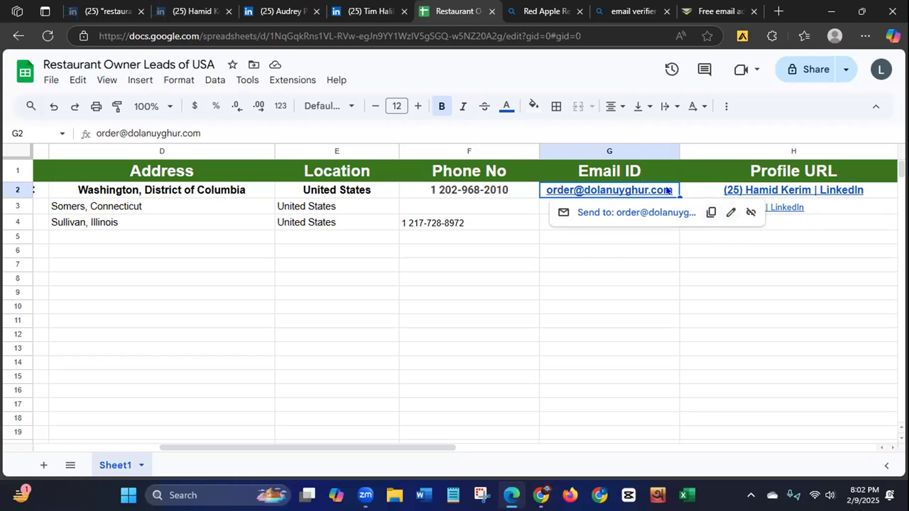
pyautogui.click(528, 224)
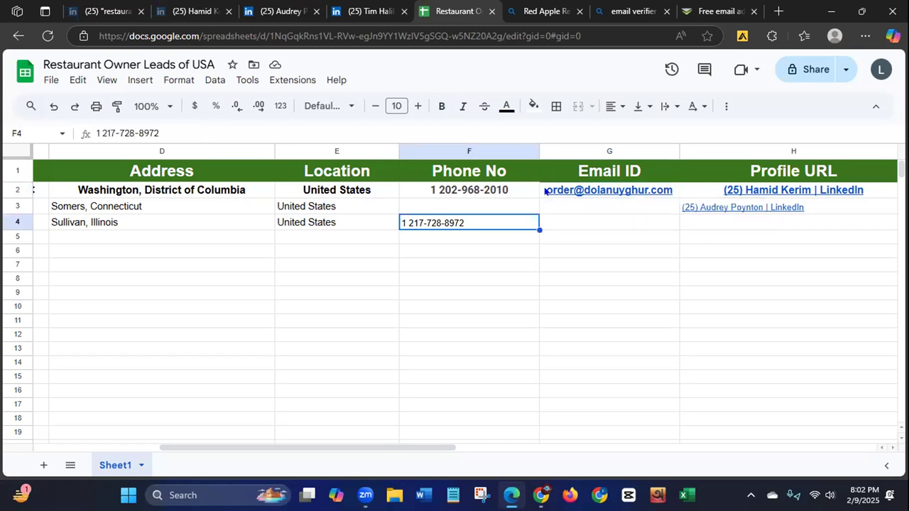
pyautogui.moveTo(547, 192)
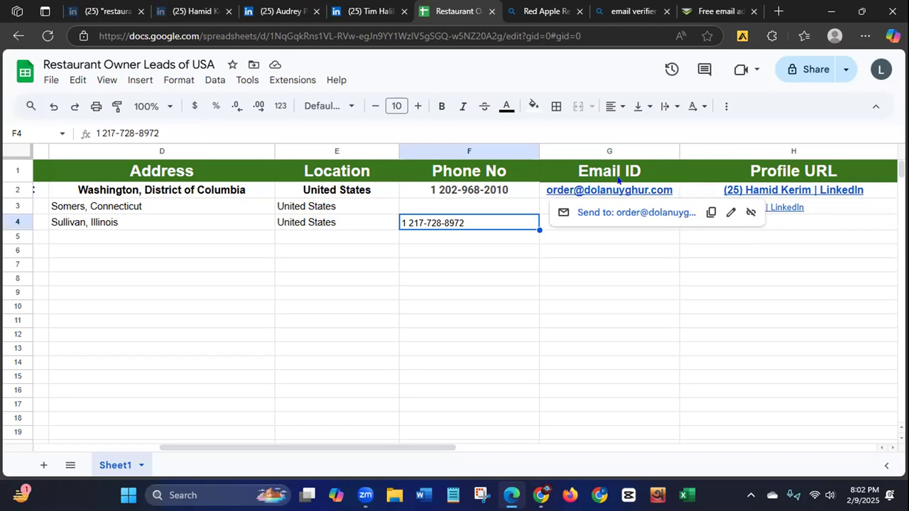
pyautogui.click(719, 16)
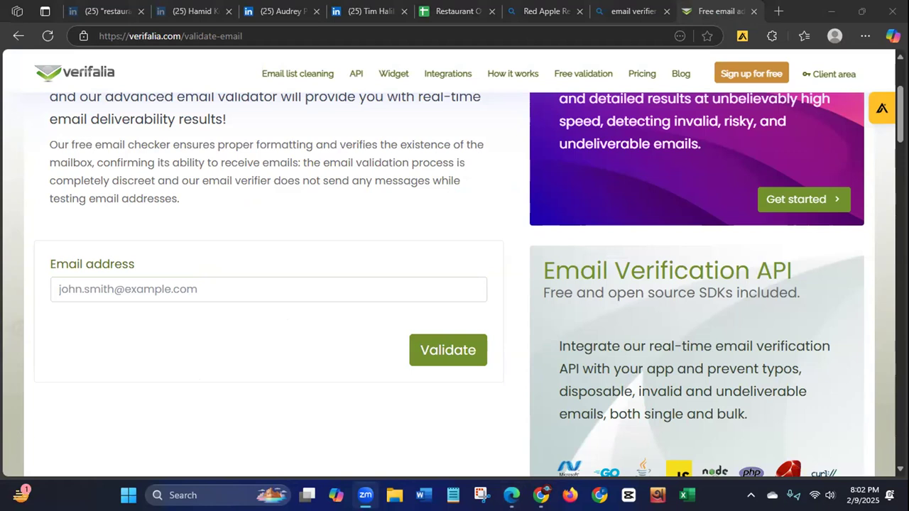
# Step: Switch to Notepad, copy the email address on the last line of the Pinterest details note and close Notepad
pyautogui.click(453, 496)
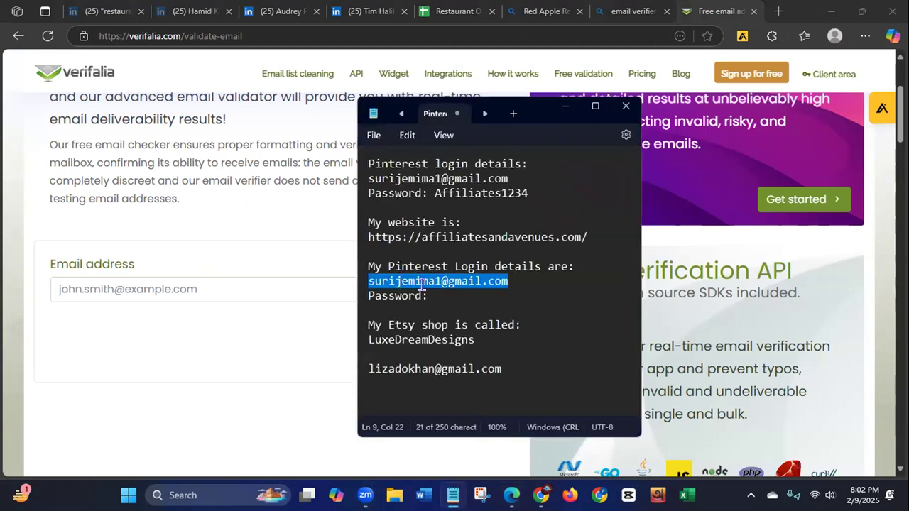
pyautogui.moveTo(365, 367); pyautogui.dragTo(501, 368)
pyautogui.rightClick(484, 371)
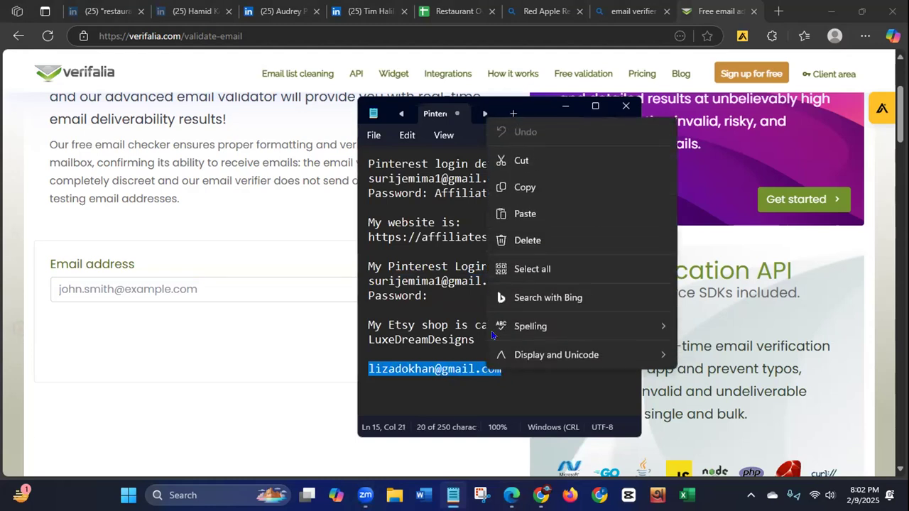
pyautogui.click(529, 187)
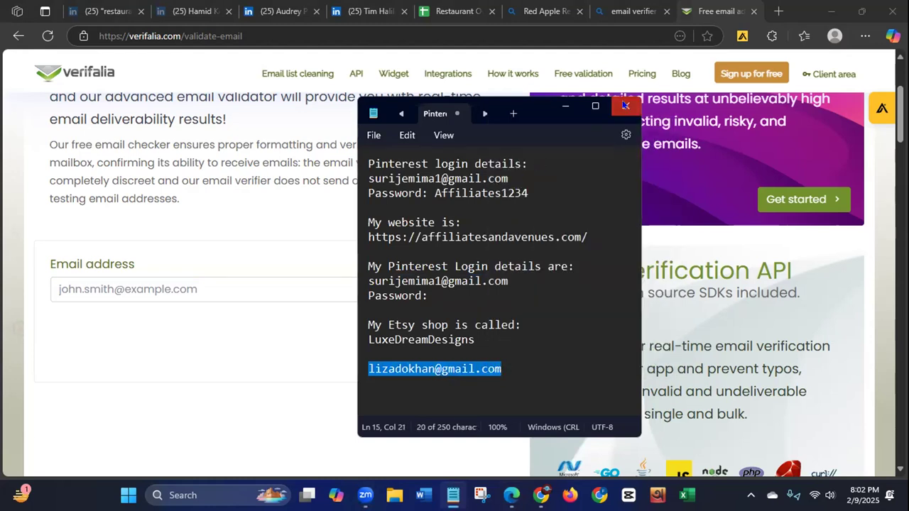
pyautogui.click(622, 108)
pyautogui.click(115, 286)
pyautogui.hotkey('ctrl', 'v')
pyautogui.click(459, 350)
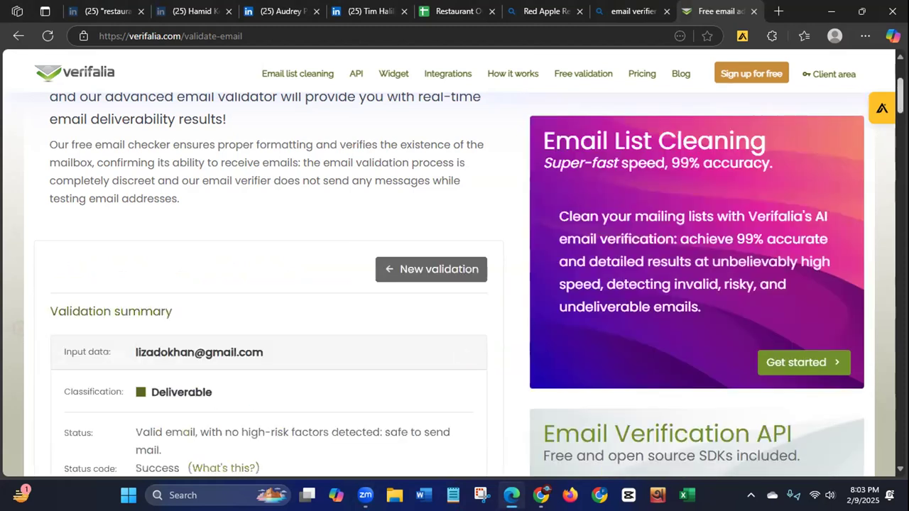
# Step: Review the classification, status and status code in Verifalia's validation summary for the checked email address
pyautogui.scroll(-3, 268, 285)
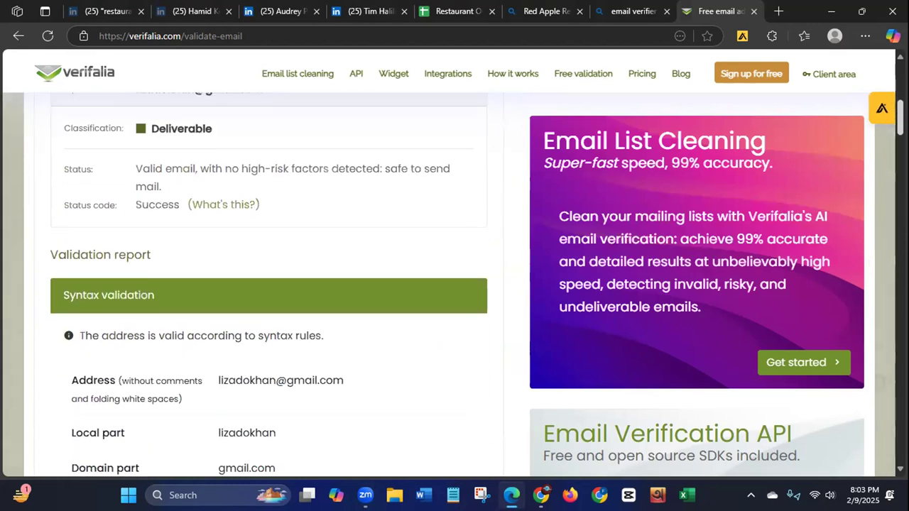
pyautogui.moveTo(135, 168); pyautogui.dragTo(355, 226)
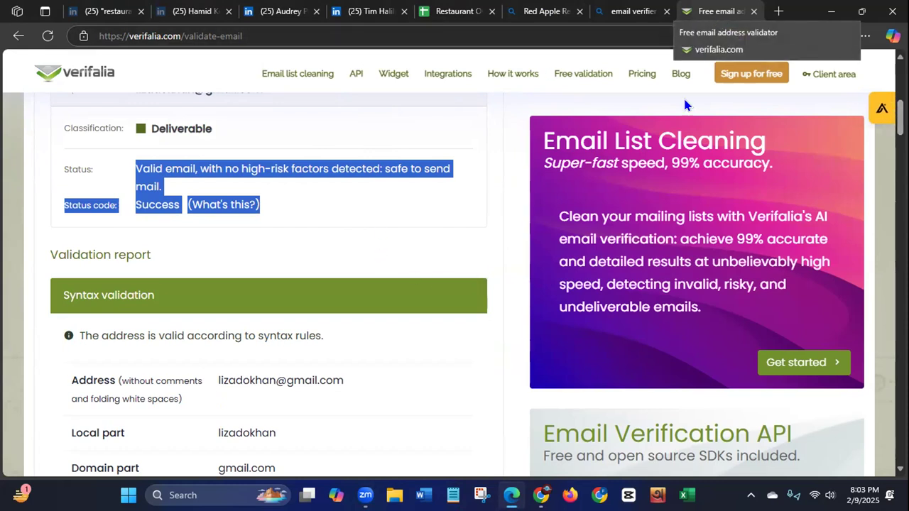
pyautogui.click(438, 459)
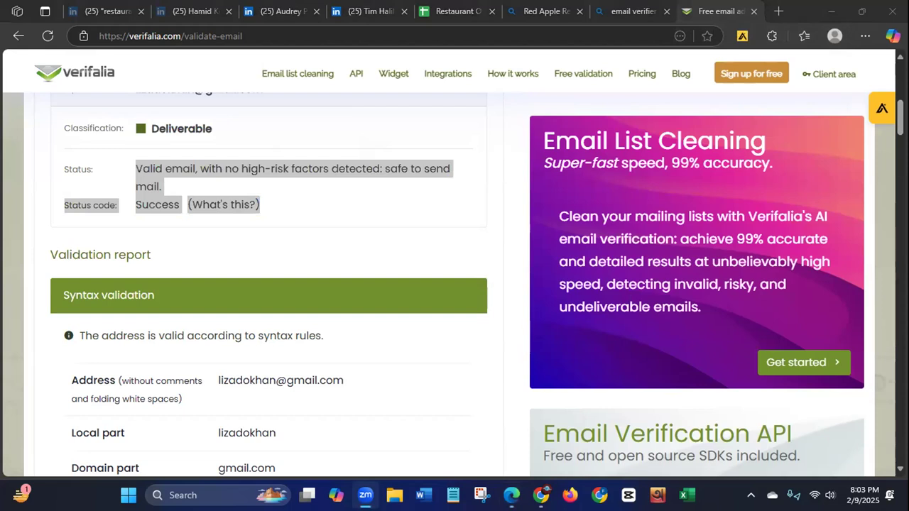
pyautogui.scroll(10, 697, 248)
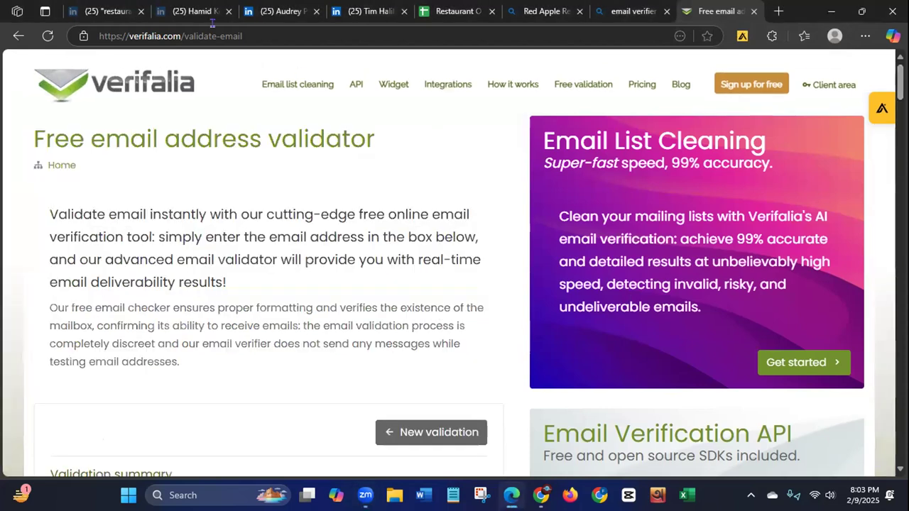
# Step: On the LinkedIn restaurant owner results, view Apollo's add-to-list form and the first prospect's contact access options, and close the Apollo panel
pyautogui.click(86, 10)
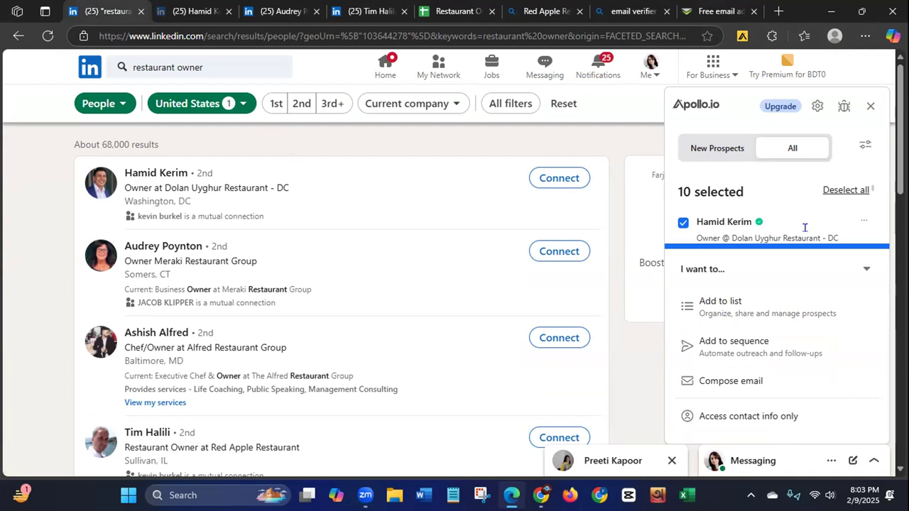
pyautogui.click(734, 305)
pyautogui.click(766, 263)
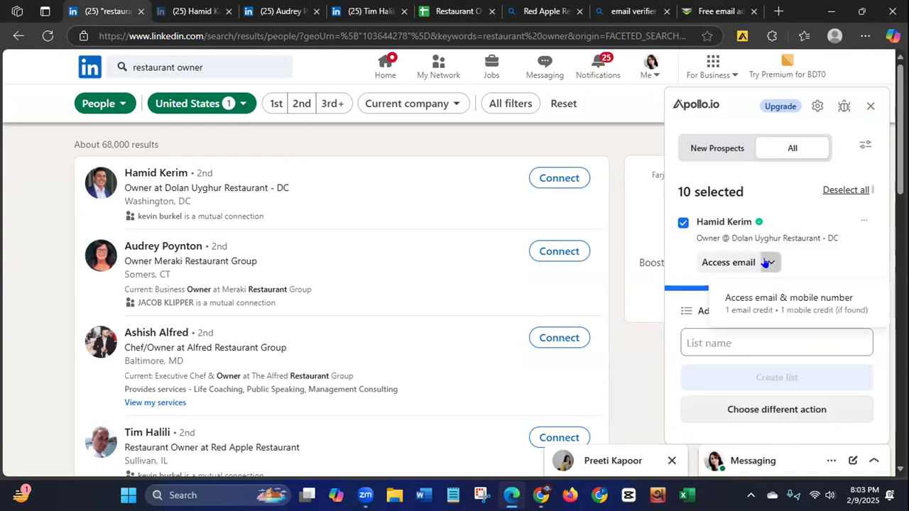
pyautogui.click(667, 264)
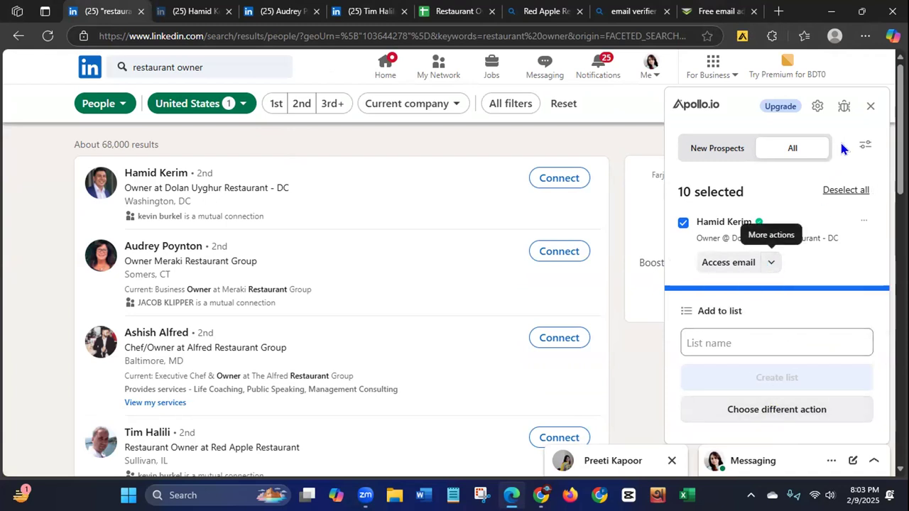
pyautogui.click(870, 105)
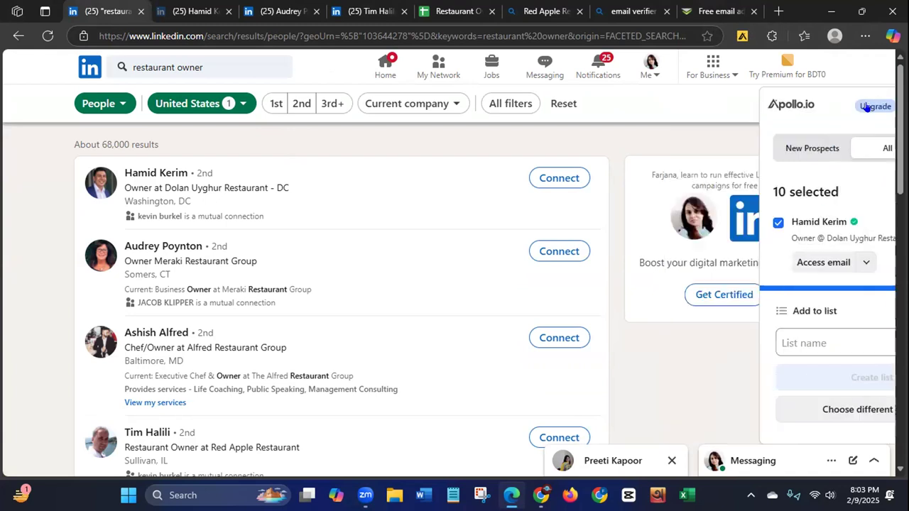
# Step: Share the Restaurant Owner Leads of USA sheet with anyone with the link as Editor and copy the sharing link
pyautogui.click(454, 17)
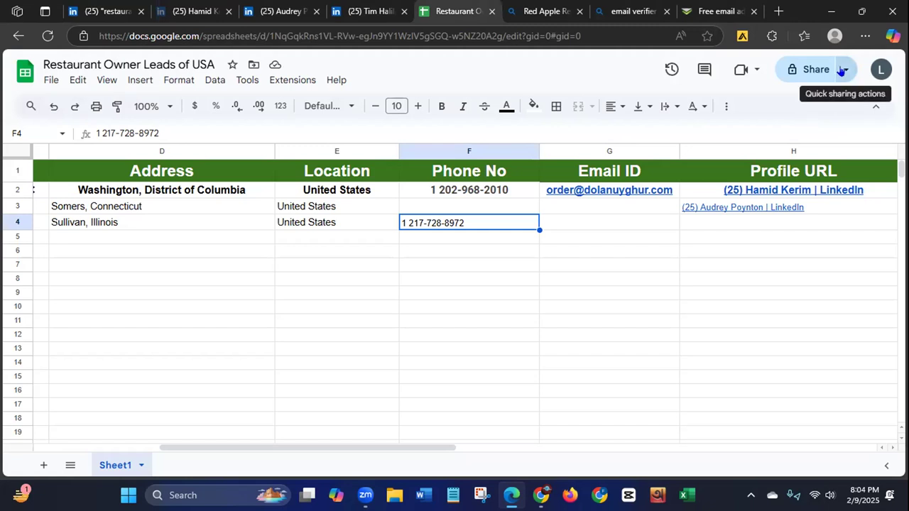
pyautogui.click(795, 70)
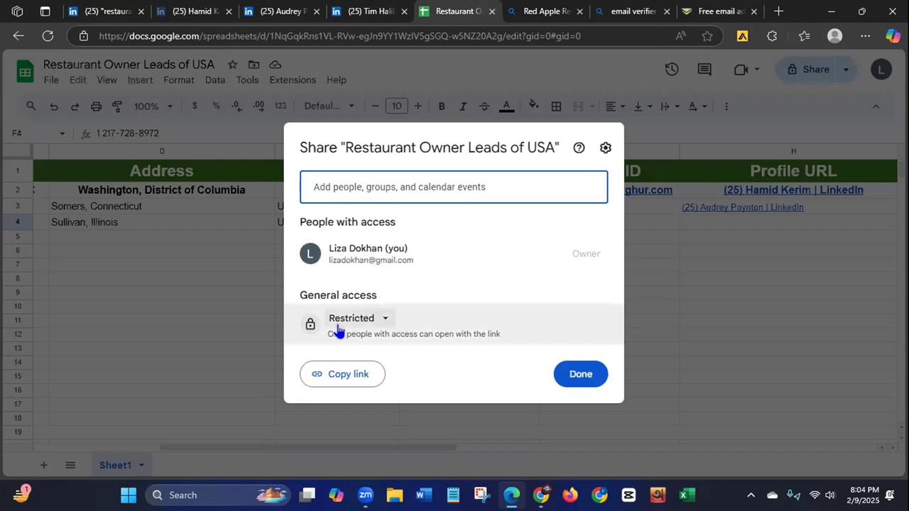
pyautogui.click(381, 321)
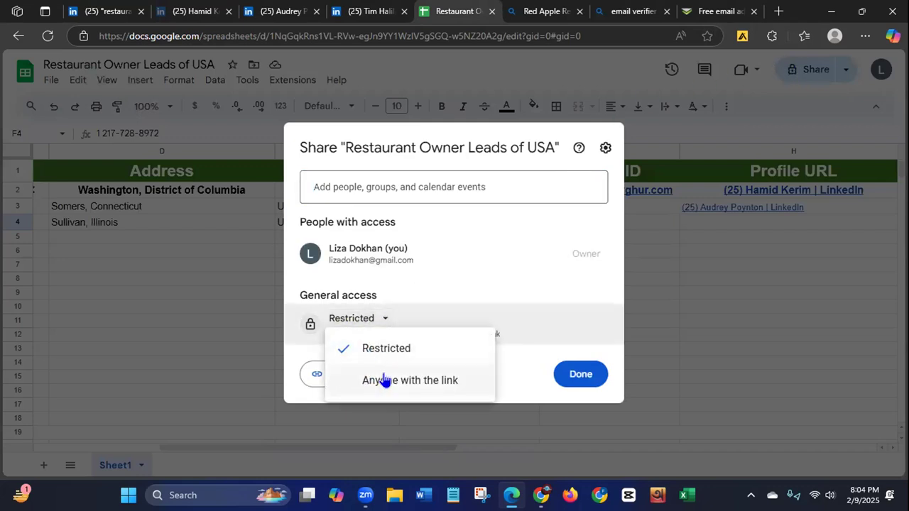
pyautogui.click(388, 383)
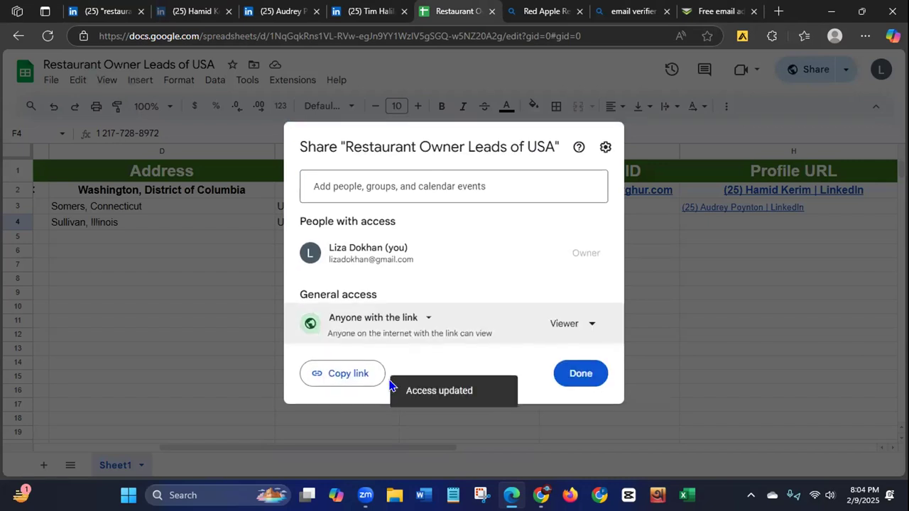
pyautogui.click(561, 326)
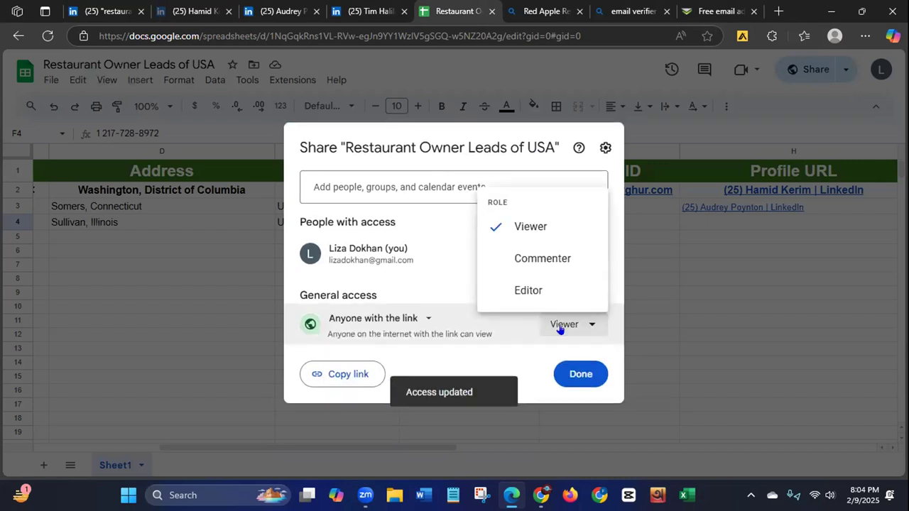
pyautogui.click(520, 294)
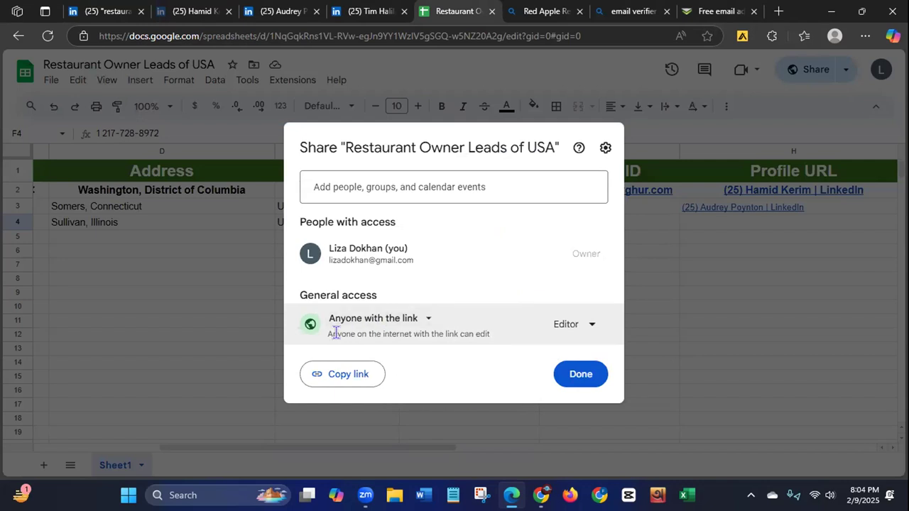
pyautogui.click(327, 380)
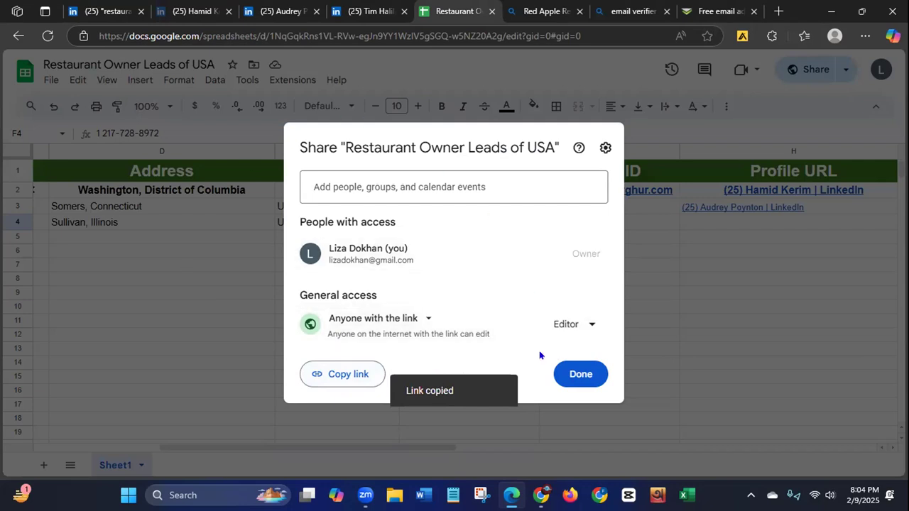
pyautogui.click(574, 376)
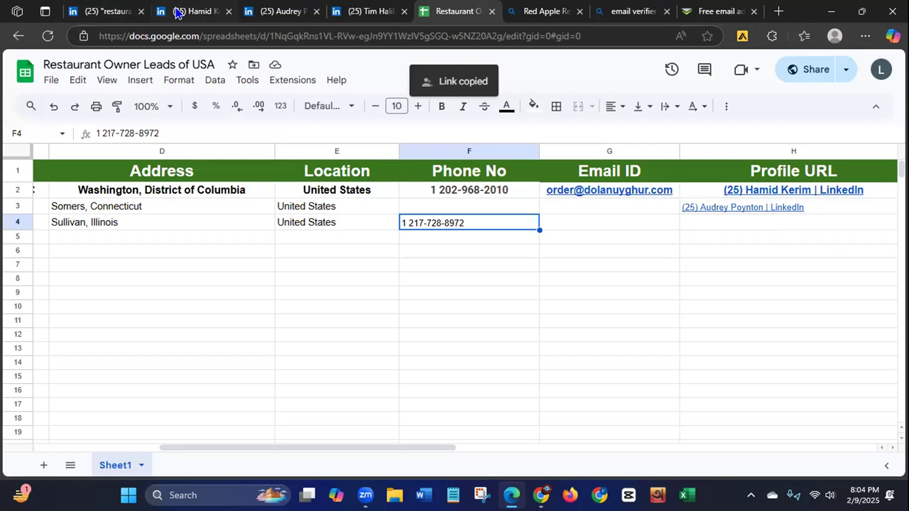
# Step: Reload the LinkedIn restaurant owner search, look through the results page and minimize the browser window
pyautogui.click(114, 14)
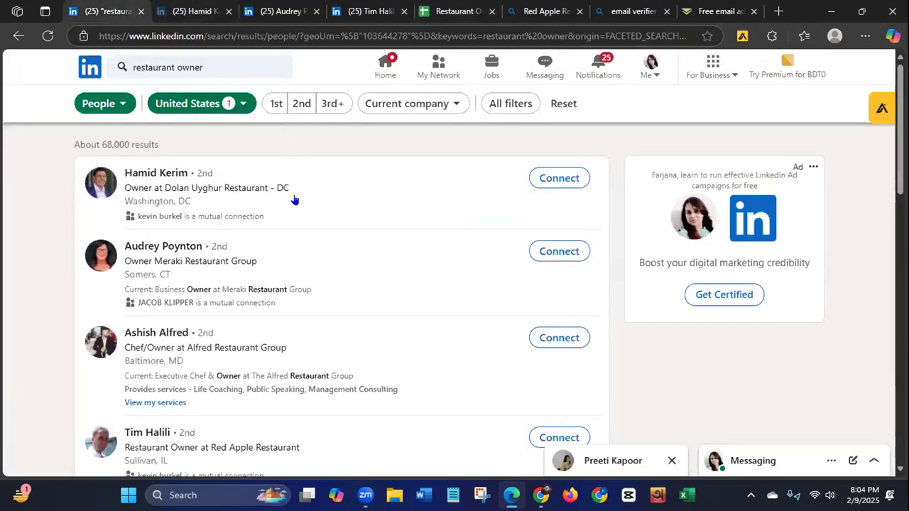
pyautogui.click(44, 36)
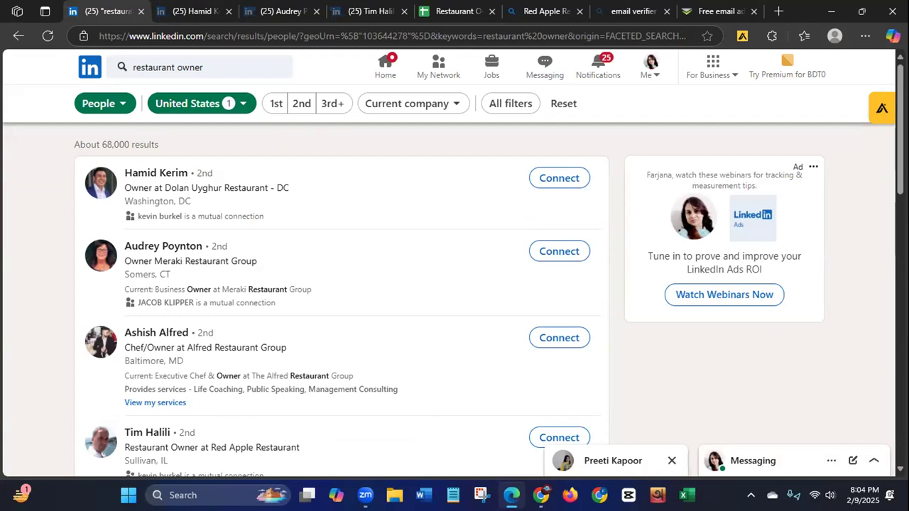
pyautogui.scroll(-8, 341, 298)
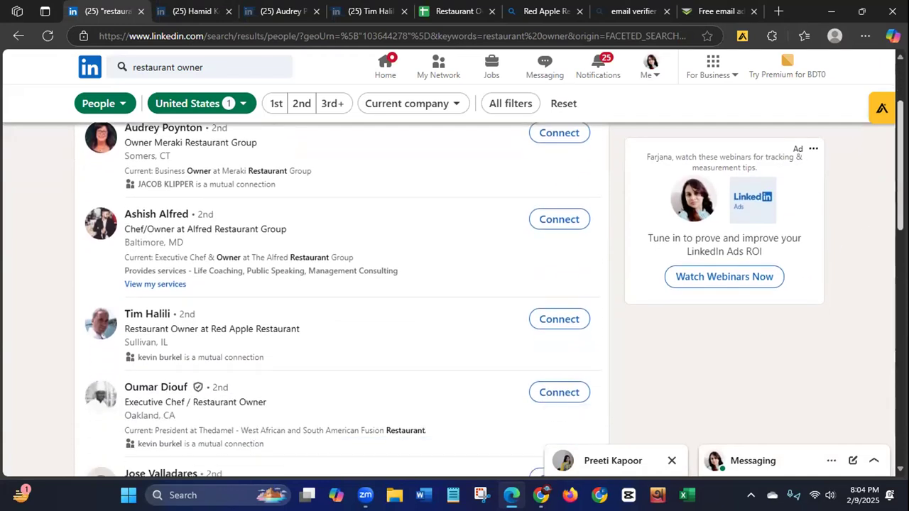
pyautogui.scroll(-2, 341, 298)
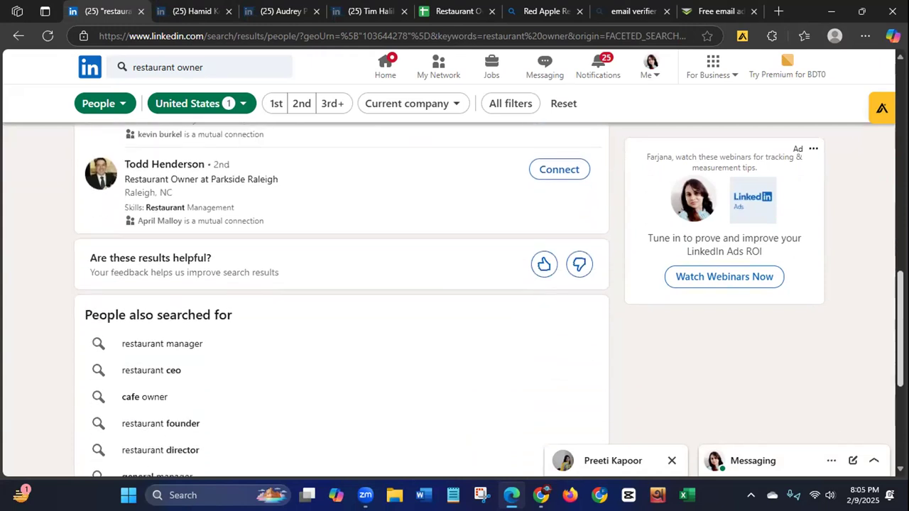
pyautogui.scroll(10, 886, 195)
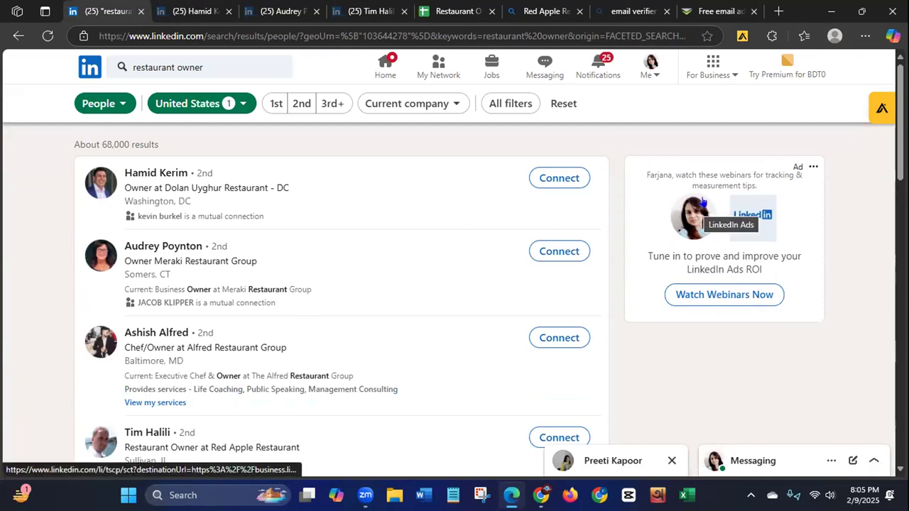
pyautogui.click(833, 11)
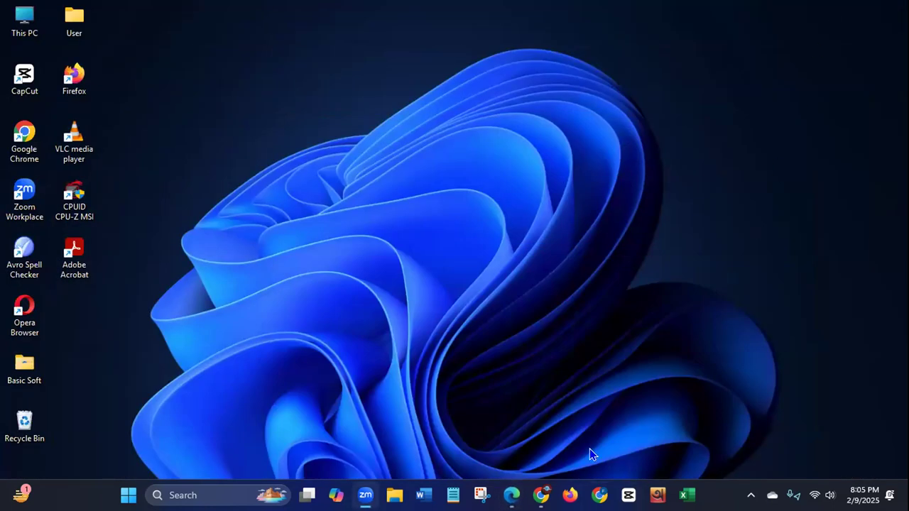